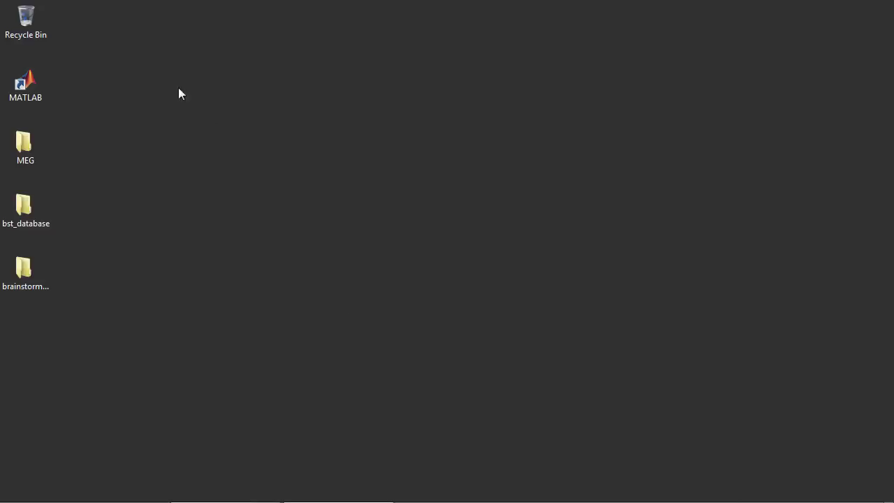
# - Launch MATLAB and run the brainstorm.m script from the brainstorm3 folder
pyautogui.doubleClick(30, 80)
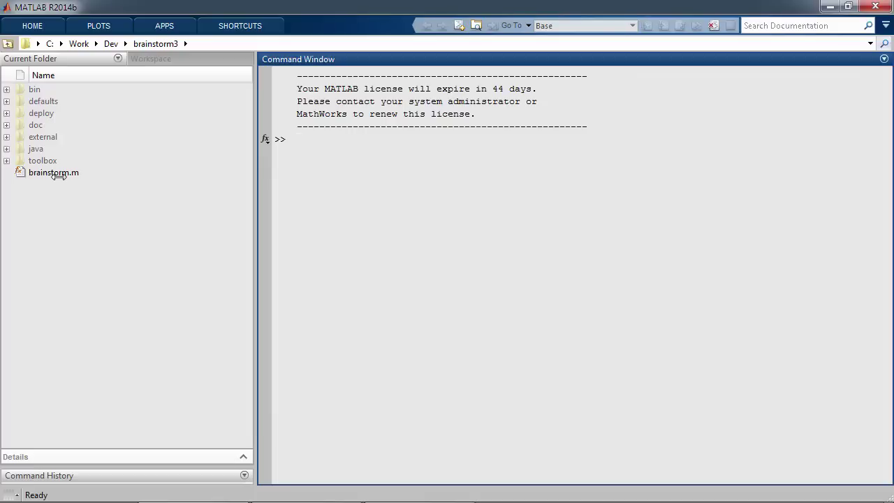
pyautogui.rightClick(58, 174)
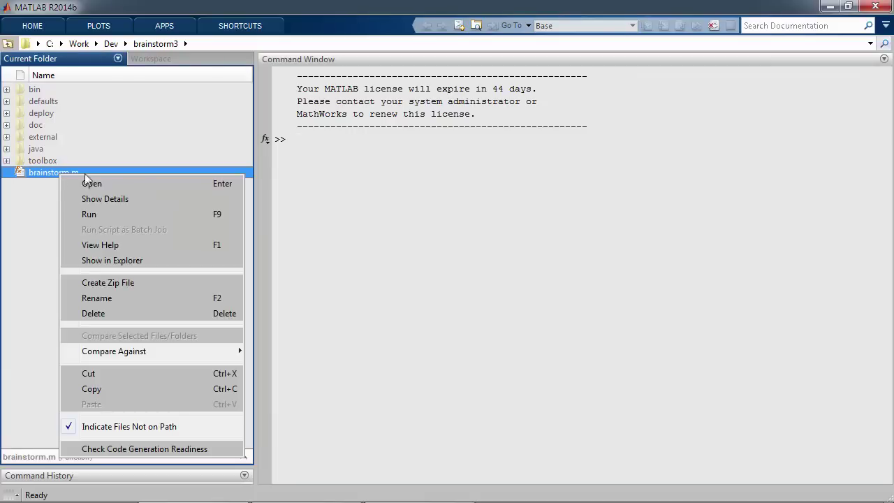
pyautogui.click(109, 214)
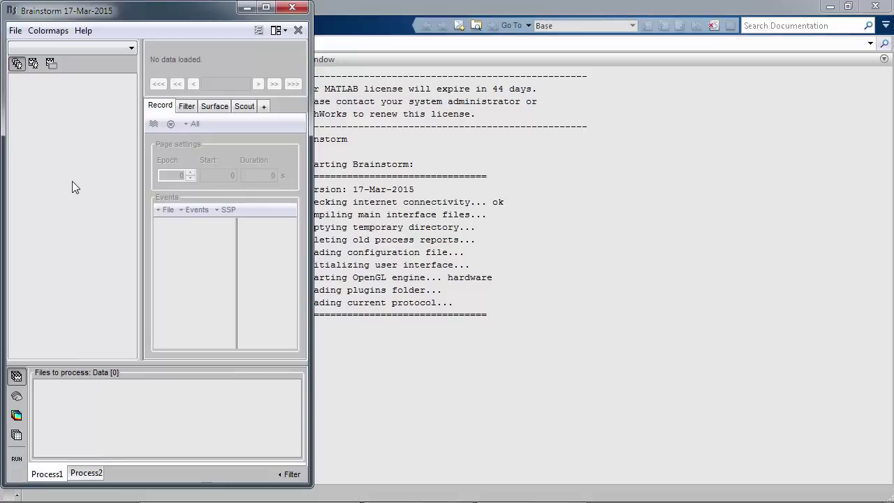
# - Create a new protocol named Webinar, using individual anatomy and one channel file per acquisition run (MEG)
pyautogui.click(15, 32)
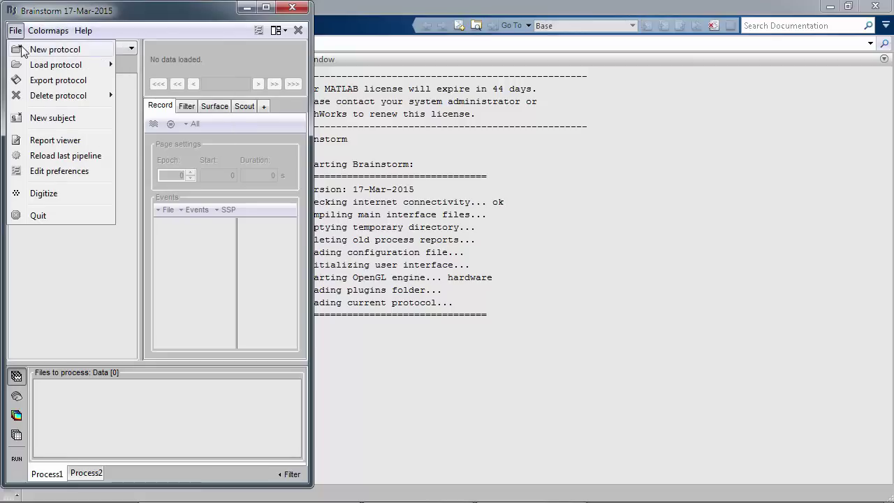
pyautogui.click(52, 52)
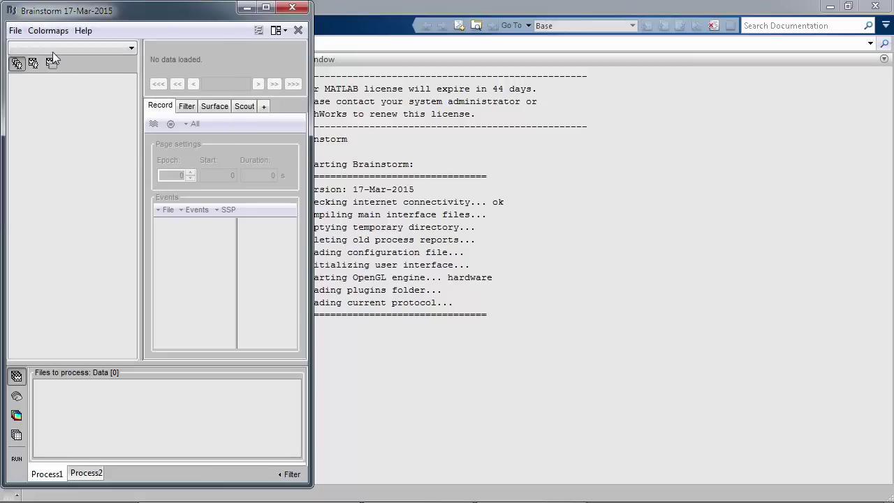
pyautogui.moveTo(166, 133); pyautogui.dragTo(73, 129)
pyautogui.write('Webinar')
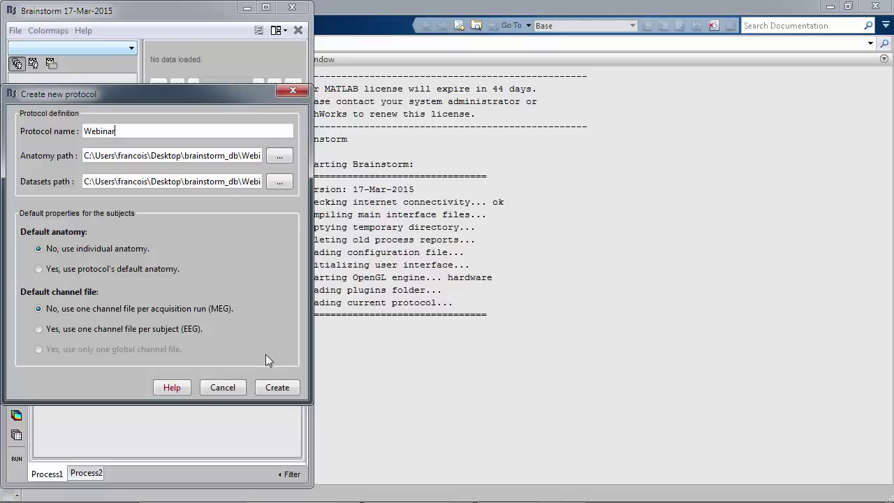
pyautogui.click(265, 384)
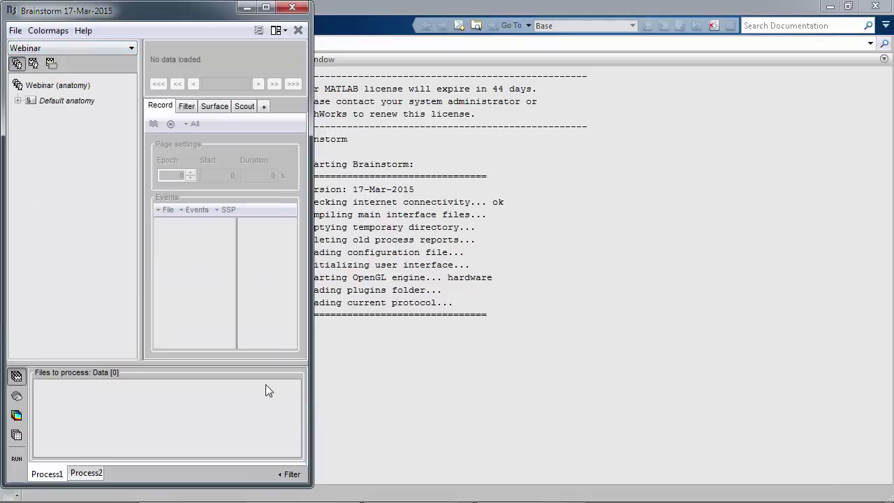
# - Add a new subject to the Webinar protocol, keeping the default name, individual anatomy and one channel file per acquisition run
pyautogui.click(49, 85)
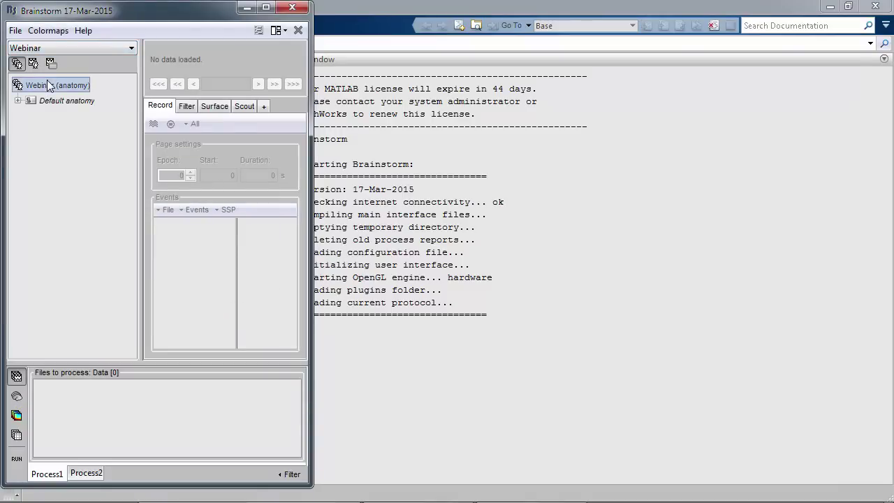
pyautogui.rightClick(49, 85)
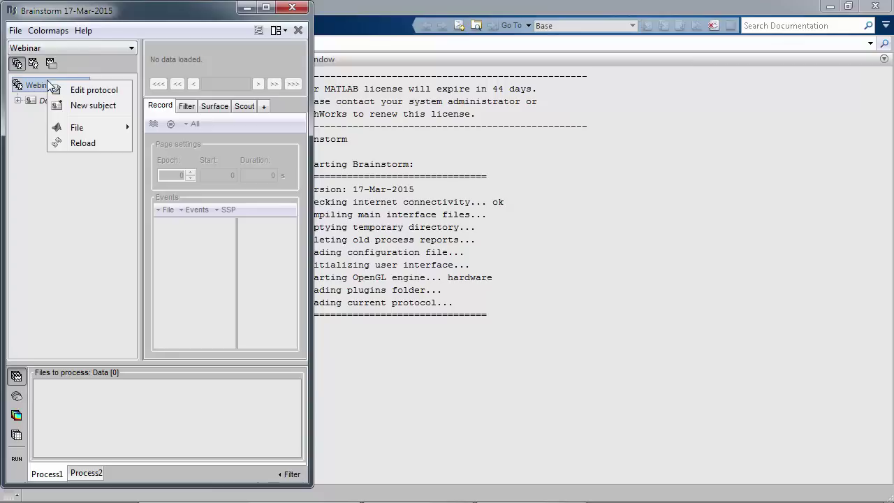
pyautogui.click(77, 114)
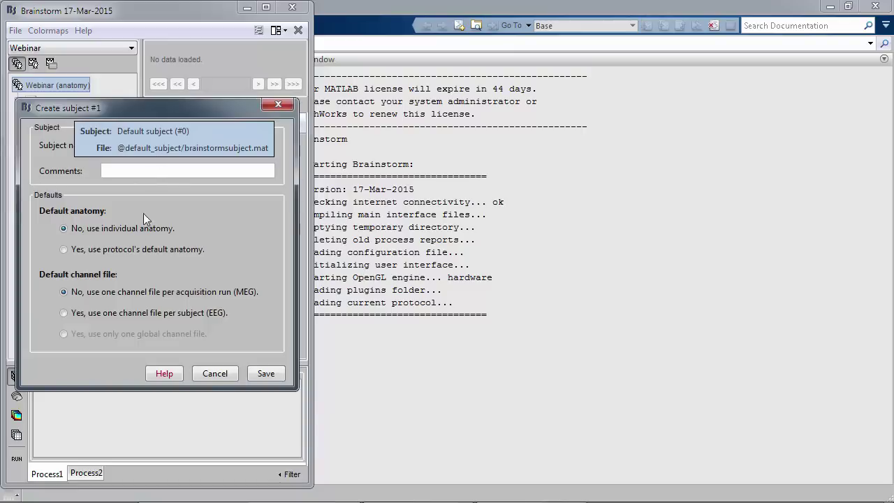
pyautogui.click(265, 372)
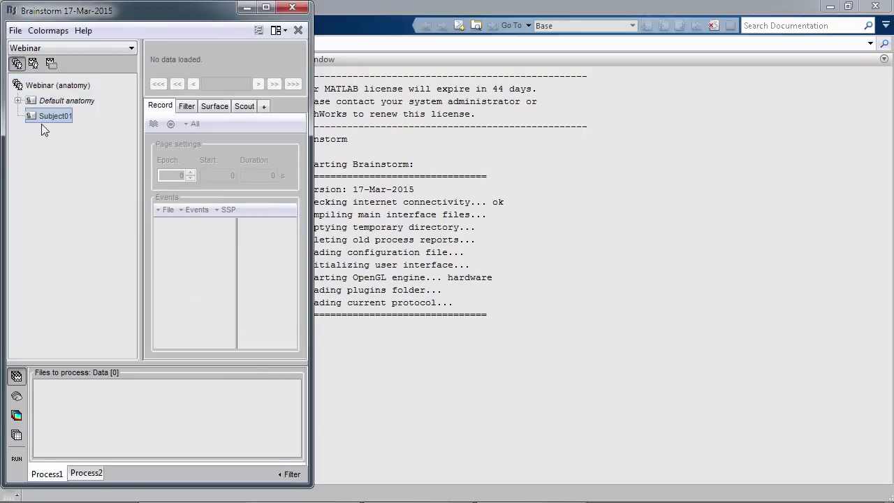
# - Import the FreeSurfer anatomy folder MEG\anatomy into Subject01 with 15000 cortex vertices, and dismiss the MRI setup help
pyautogui.rightClick(42, 120)
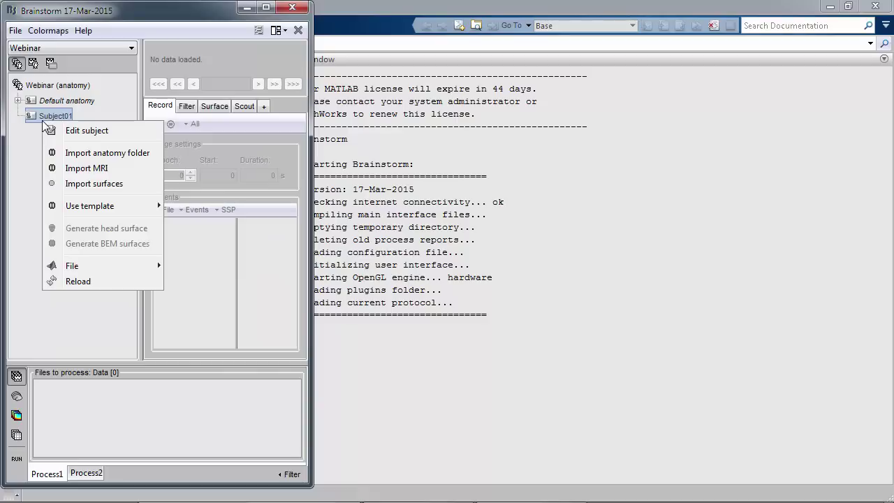
pyautogui.click(120, 157)
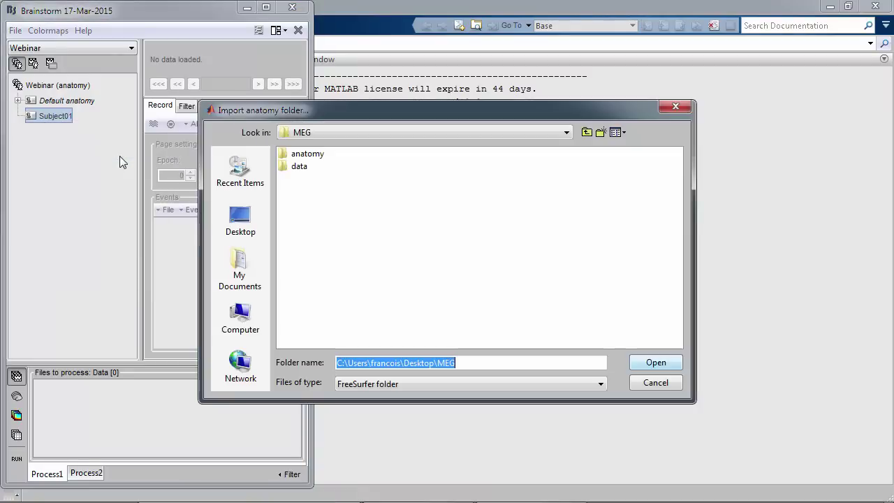
pyautogui.click(308, 154)
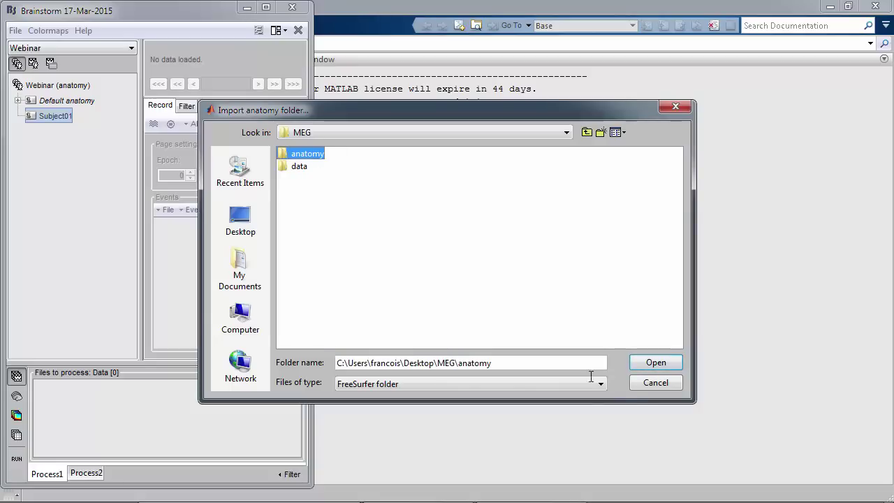
pyautogui.click(657, 363)
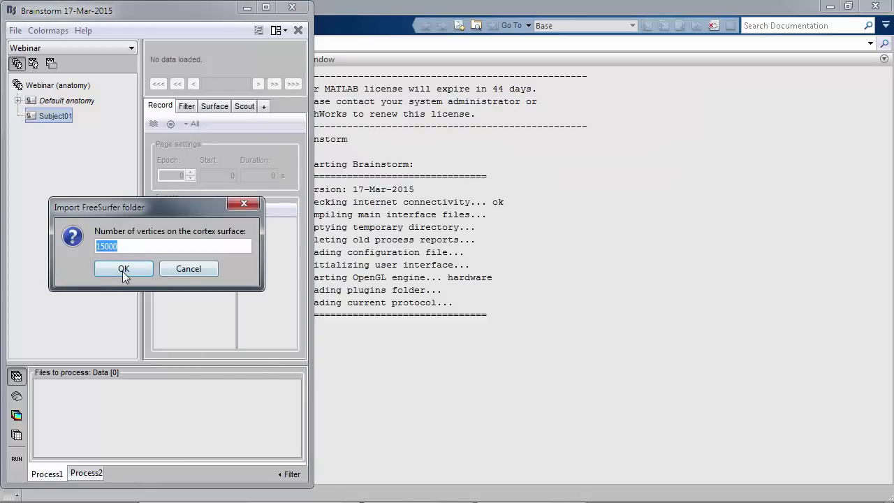
pyautogui.click(123, 270)
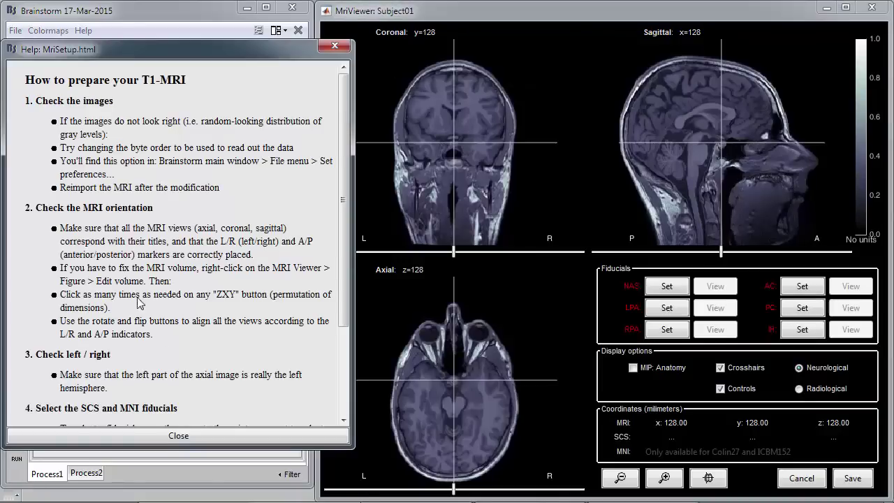
pyautogui.click(179, 435)
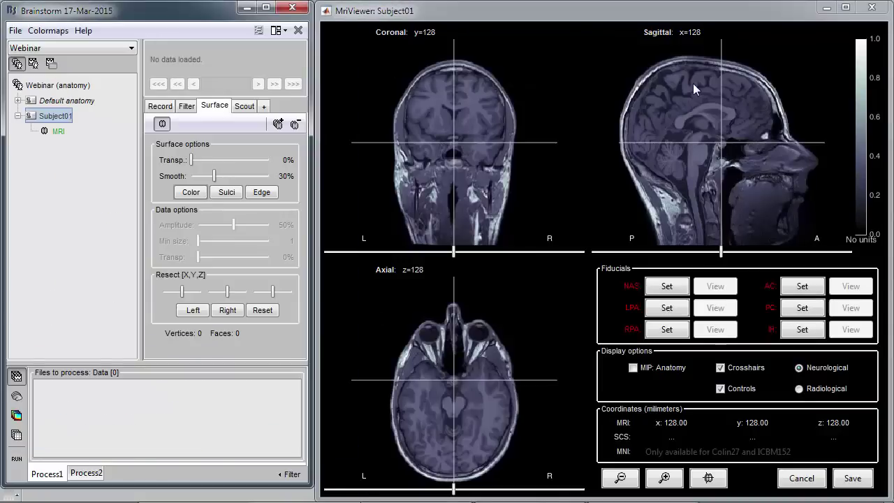
# - Place the crosshairs on the nasion at MRI coordinates 128, 213, 141 and set it as the NAS fiducial
pyautogui.moveTo(460, 137); pyautogui.dragTo(431, 130)
pyautogui.moveTo(678, 140); pyautogui.dragTo(697, 142)
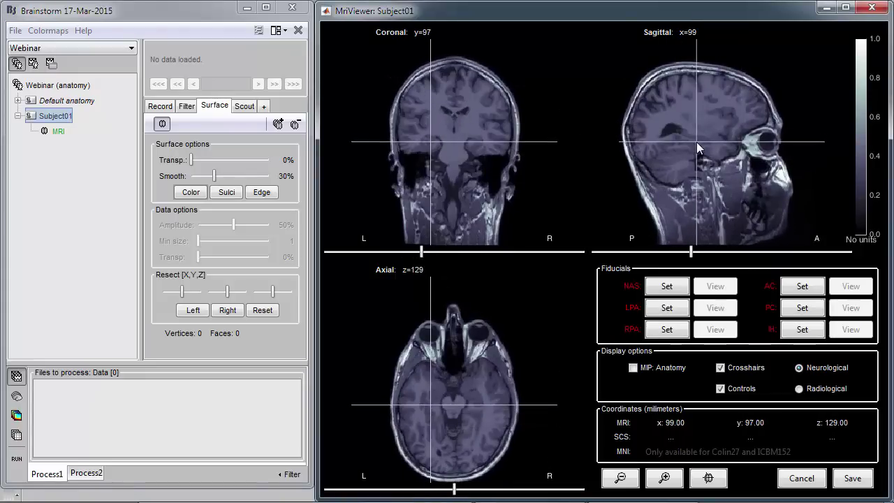
pyautogui.click(457, 151)
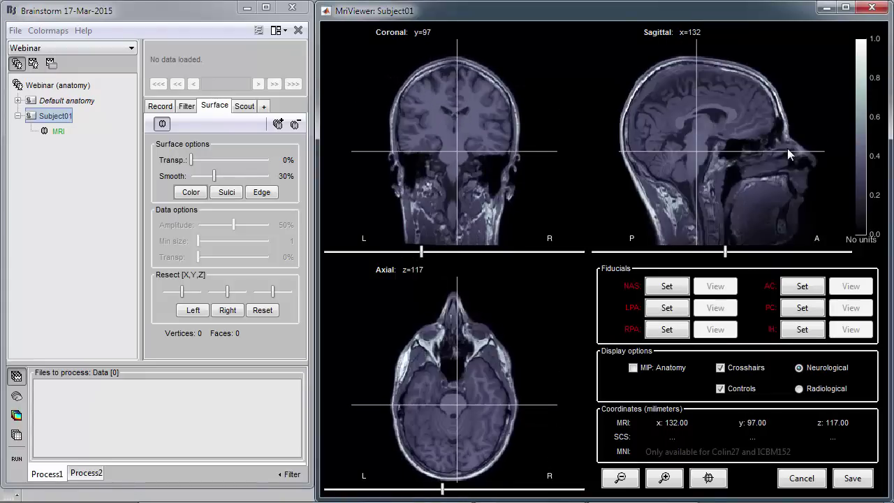
pyautogui.click(790, 136)
pyautogui.click(454, 130)
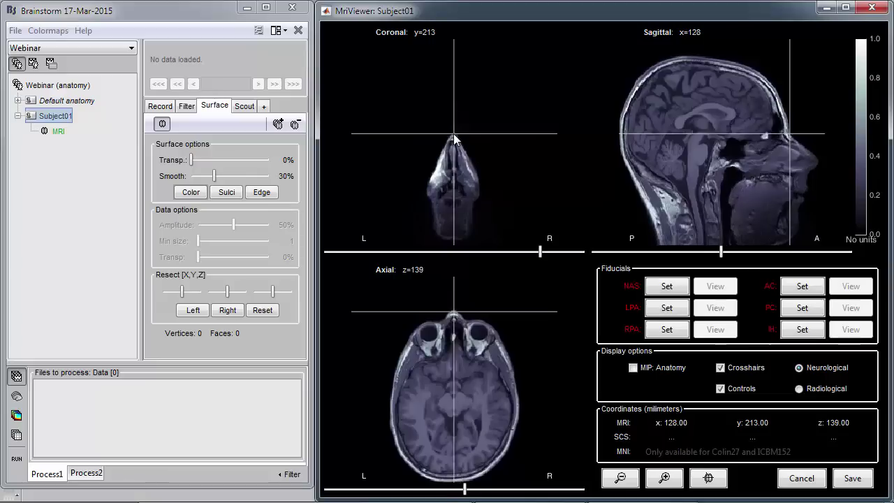
pyautogui.click(459, 135)
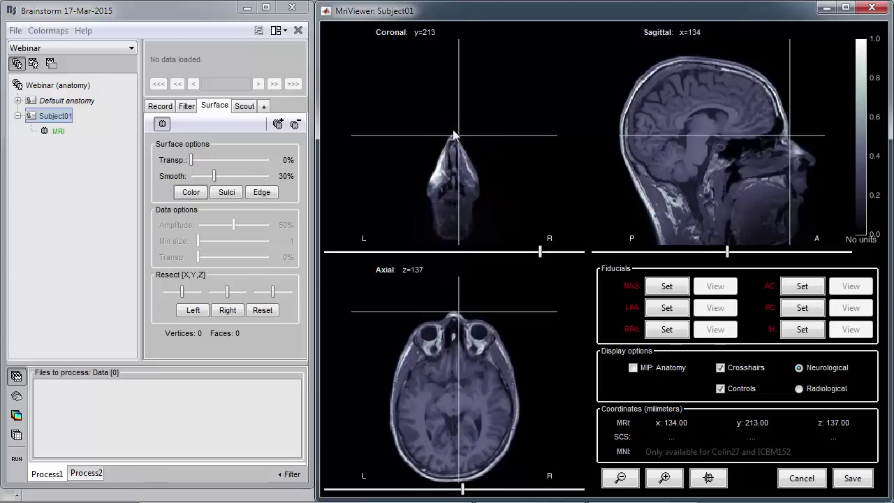
pyautogui.click(453, 131)
pyautogui.click(454, 131)
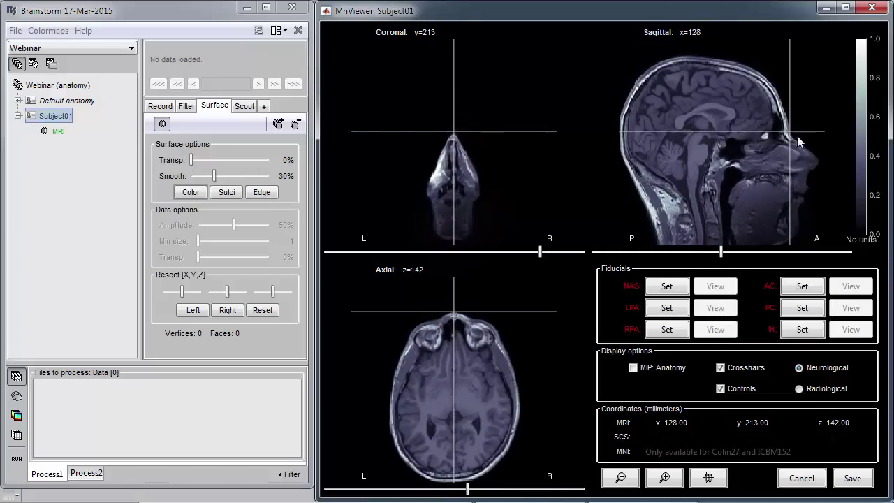
pyautogui.press('Down')
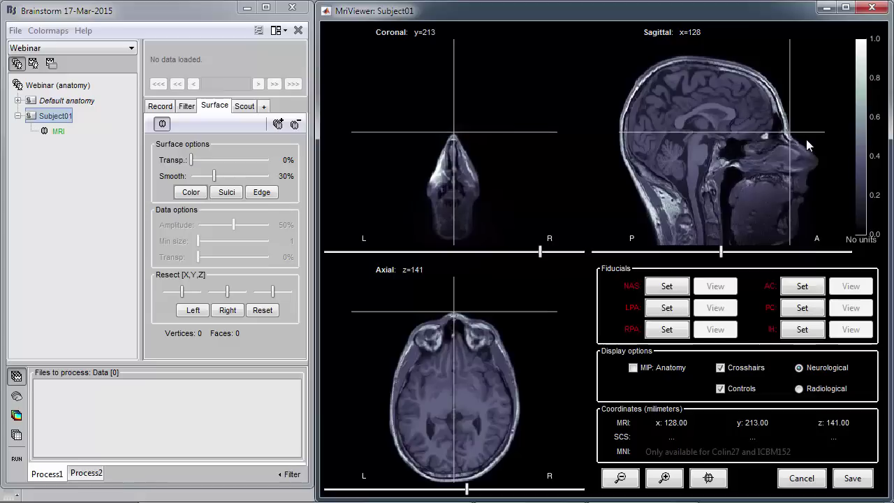
pyautogui.click(679, 292)
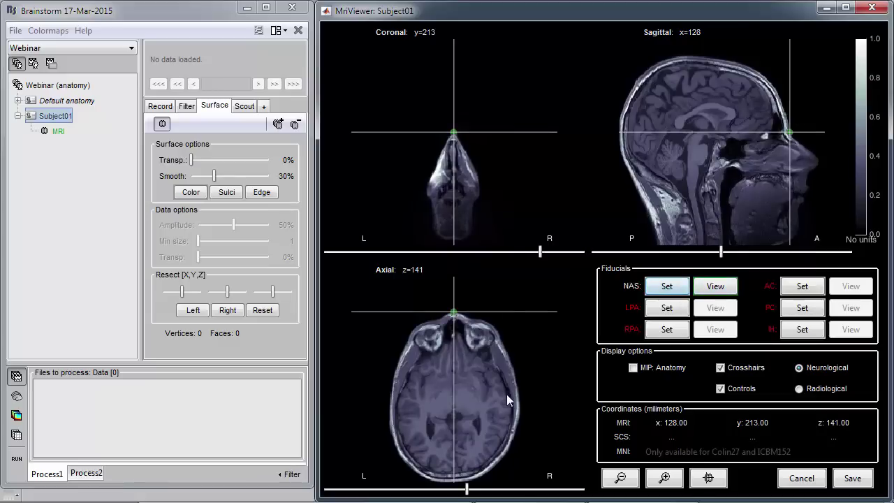
# - Place the crosshairs on the right pre-auricular point at about MRI 203, 114, 90 and set it as the RPA fiducial
pyautogui.moveTo(509, 406); pyautogui.dragTo(517, 419)
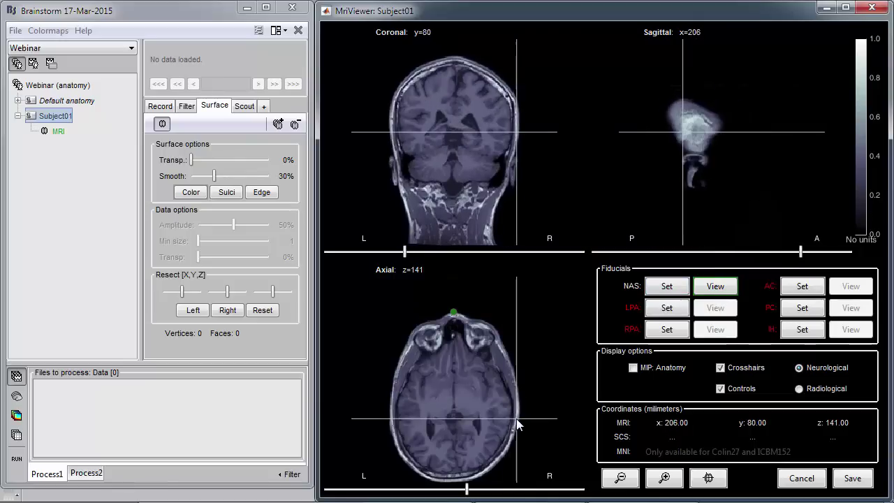
pyautogui.moveTo(525, 170); pyautogui.dragTo(515, 174)
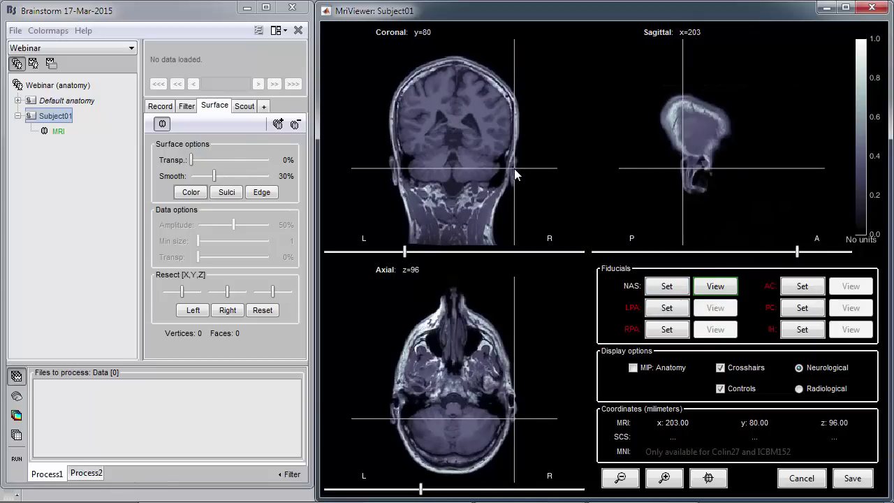
pyautogui.click(710, 173)
pyautogui.click(667, 286)
pyautogui.click(667, 329)
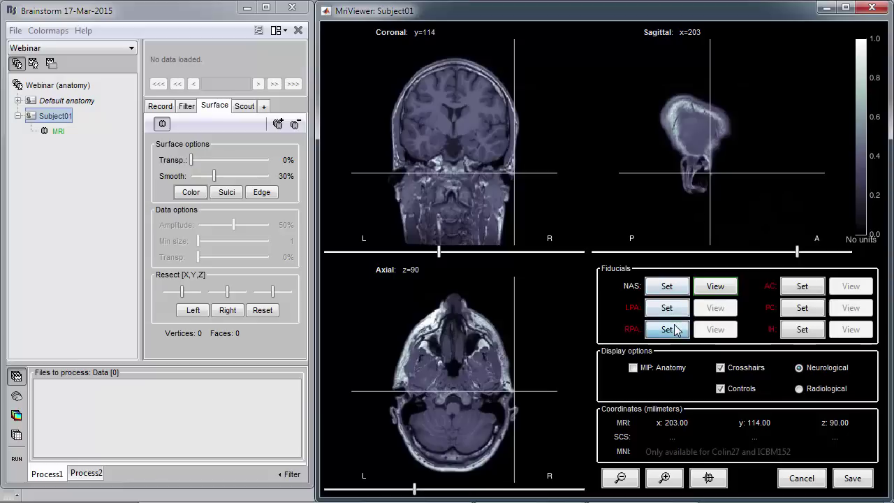
# - Place the crosshairs on the left pre-auricular point at MRI coordinates 52, 115, 95 and set it as the LPA fiducial
pyautogui.click(394, 168)
pyautogui.click(711, 168)
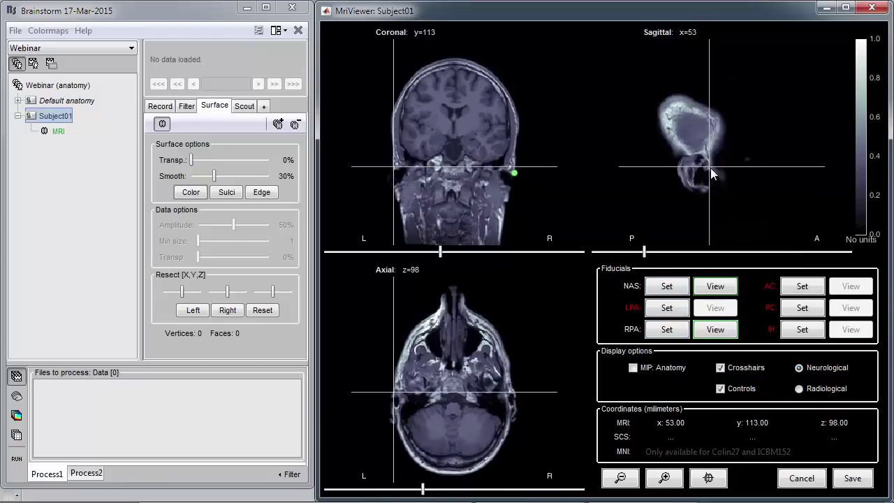
pyautogui.scroll(-1, 740, 202)
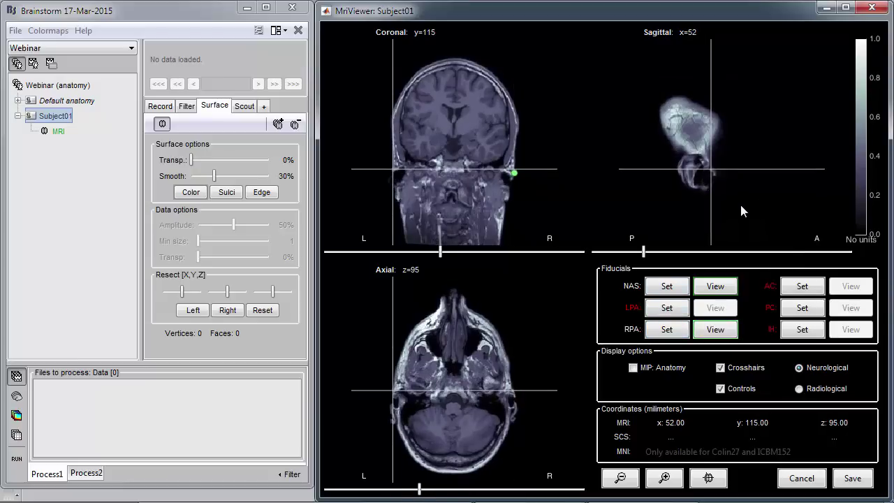
pyautogui.click(667, 308)
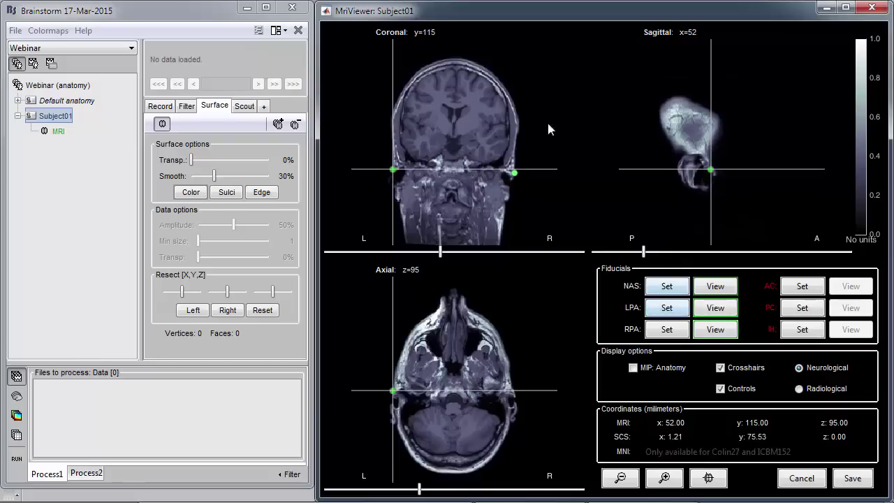
# - Locate the anterior commissure at about MRI coordinates 129, 121, 149 and set it as the AC fiducial
pyautogui.click(491, 132)
pyautogui.click(458, 125)
pyautogui.click(456, 422)
pyautogui.scroll(-1, 460, 422)
pyautogui.scroll(-4, 461, 422)
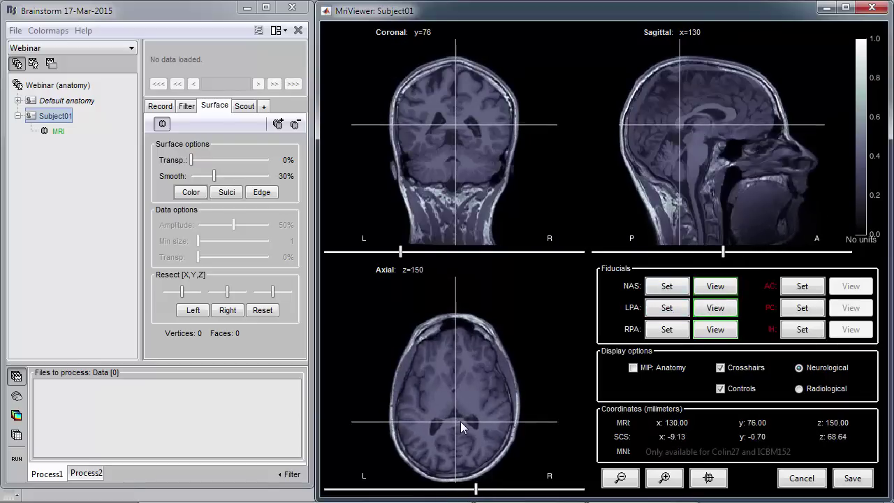
pyautogui.scroll(2, 455, 403)
pyautogui.click(454, 387)
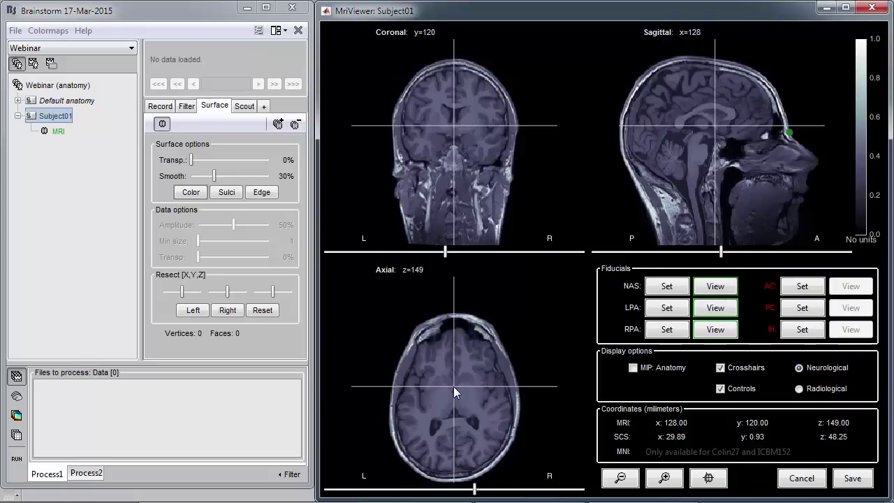
pyautogui.click(454, 386)
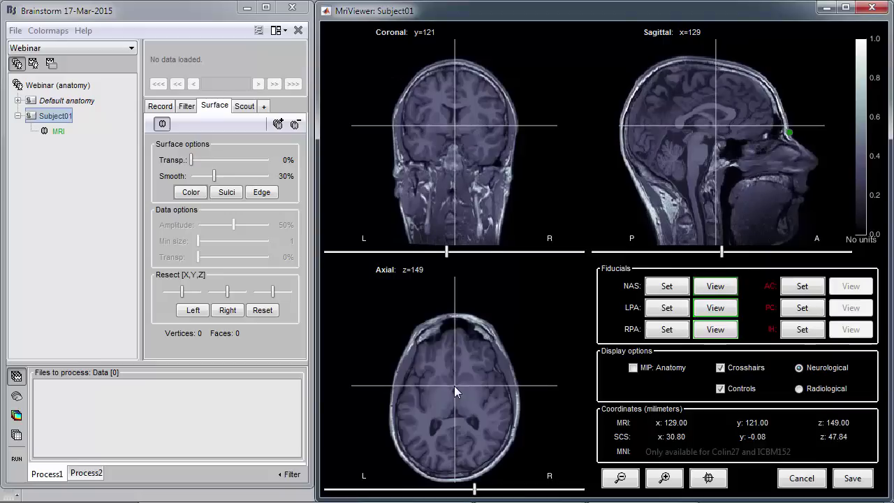
pyautogui.click(803, 286)
# - Locate the posterior commissure at MRI coordinates 128, 91, 142 and set it as the PC fiducial
pyautogui.click(469, 425)
pyautogui.scroll(-4, 471, 427)
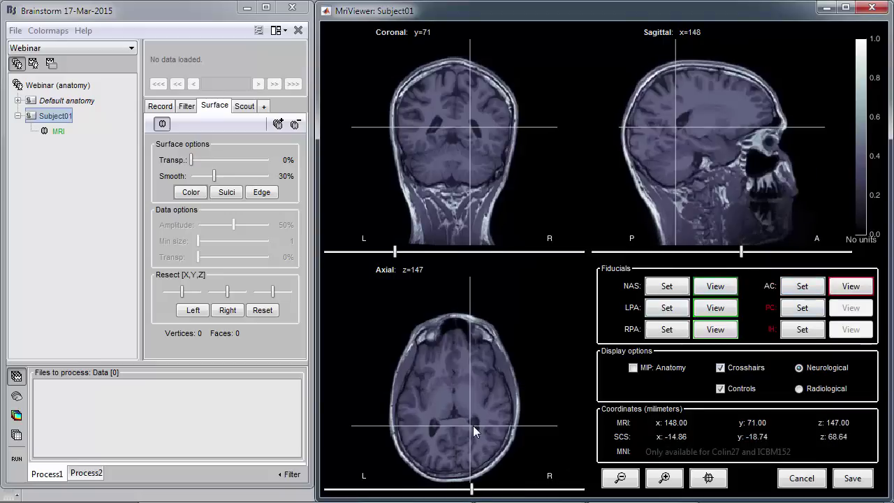
pyautogui.scroll(-3, 473, 428)
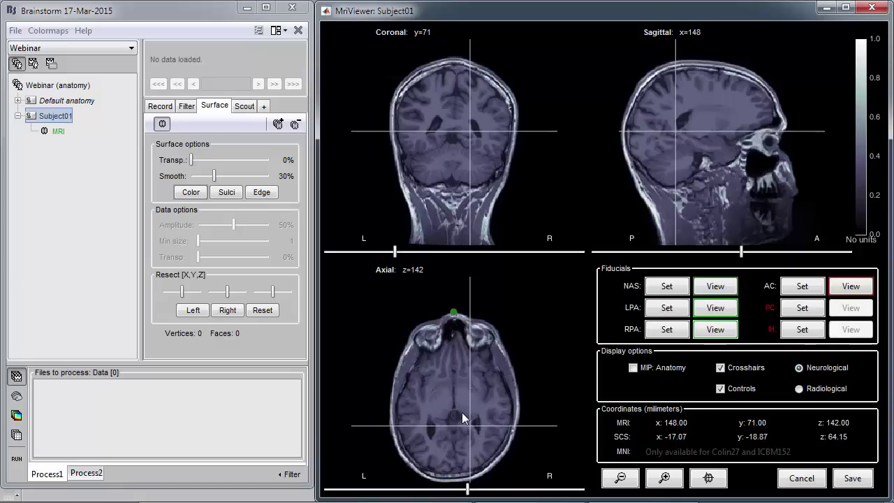
pyautogui.click(454, 410)
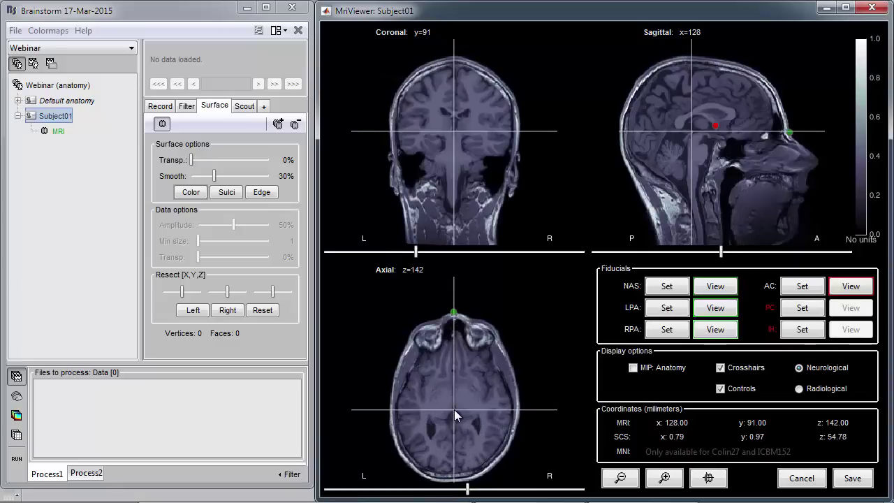
pyautogui.click(802, 308)
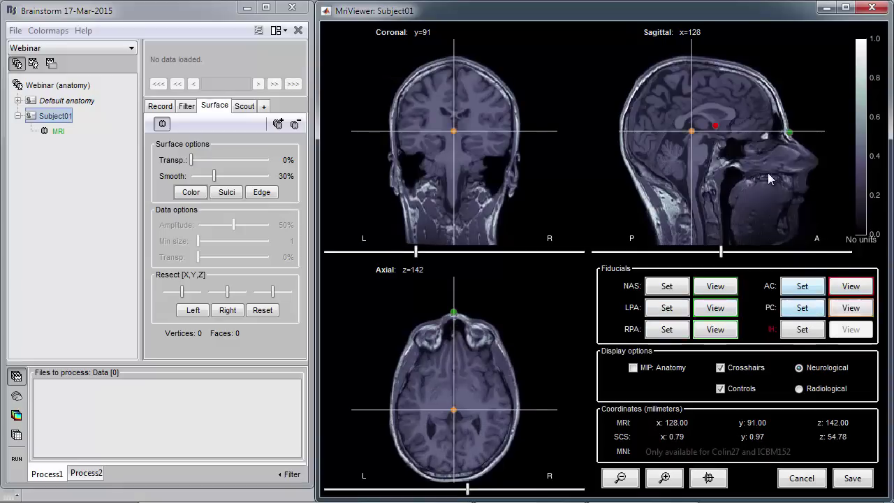
# - Set the interhemispheric point IH at MRI coordinates 128, 100, 192 and save all fiducials
pyautogui.click(699, 91)
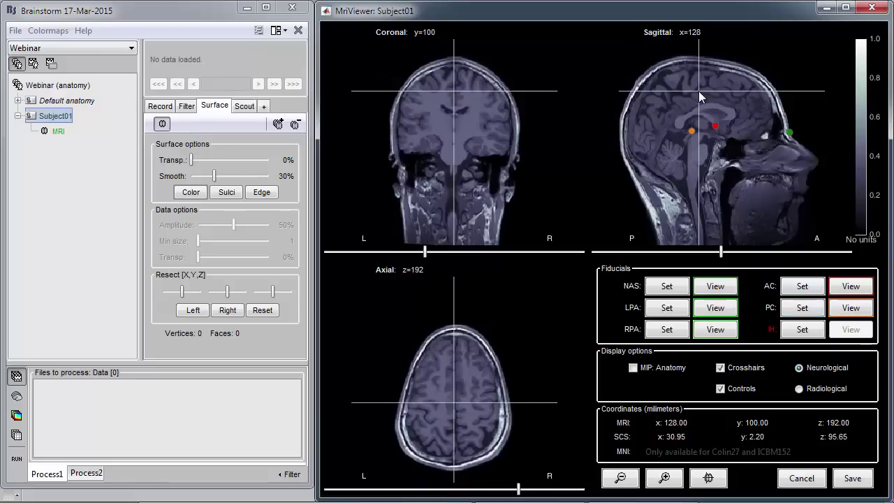
pyautogui.click(803, 330)
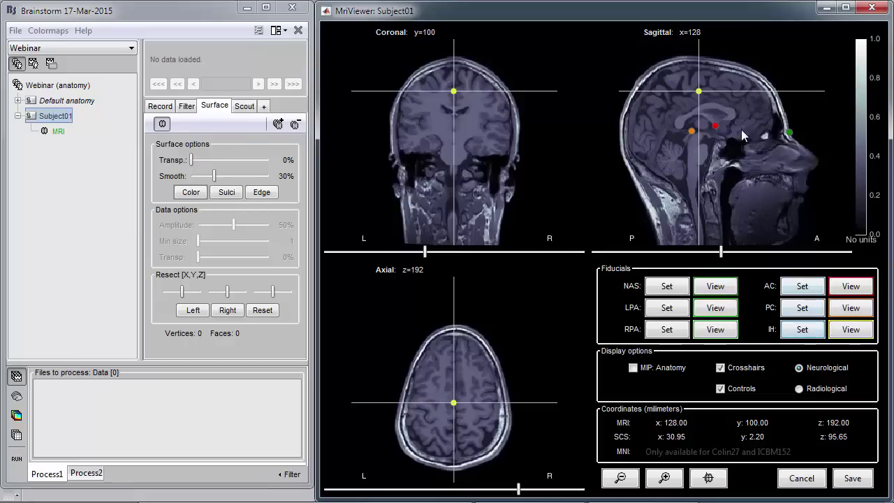
pyautogui.click(853, 480)
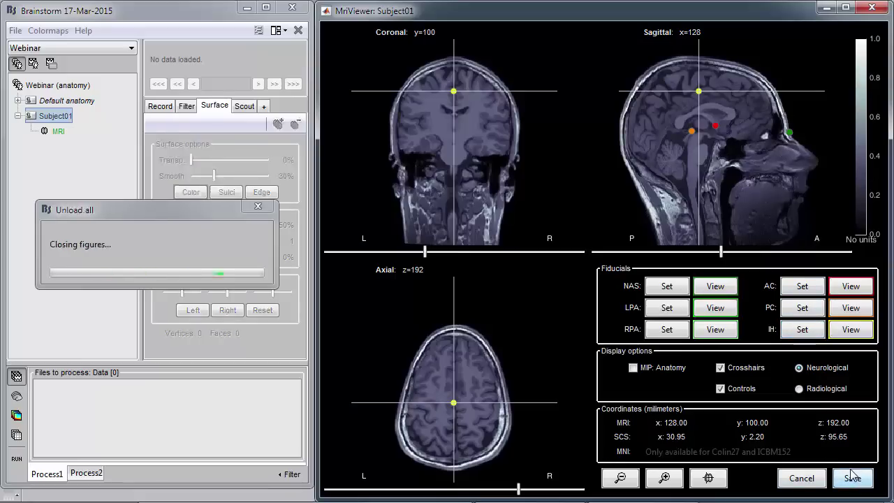
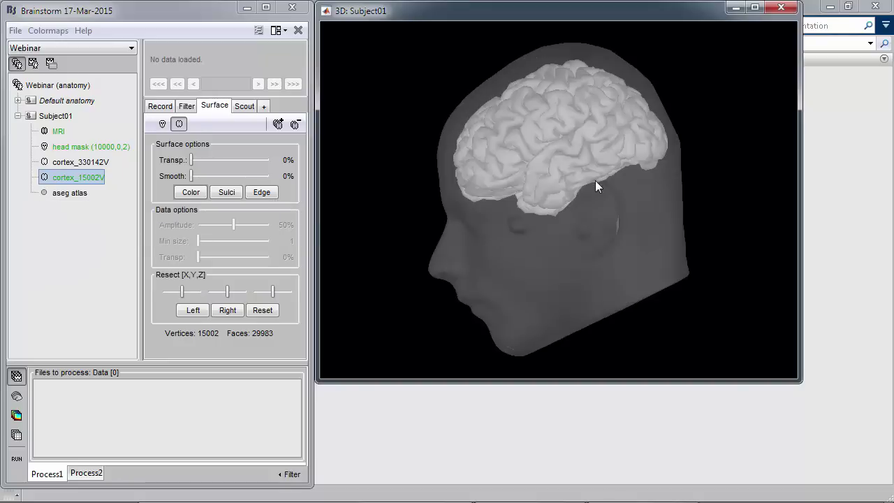
# - Inspect the combined head and cortex figure, close it, and display the cortex_15002V surface alone
pyautogui.moveTo(507, 173); pyautogui.dragTo(669, 148)
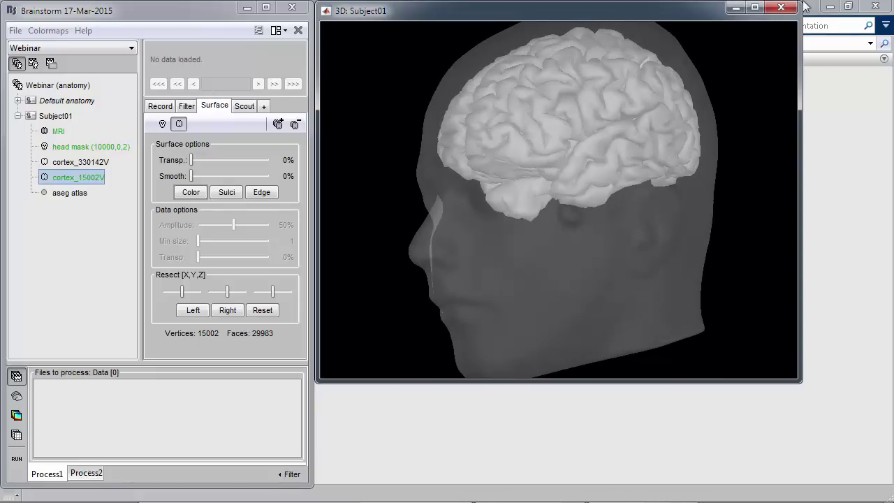
pyautogui.click(782, 8)
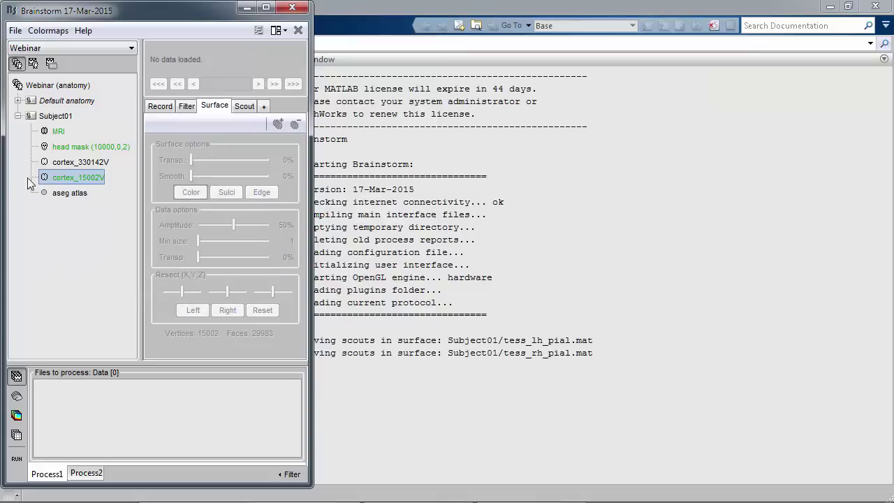
pyautogui.rightClick(75, 176)
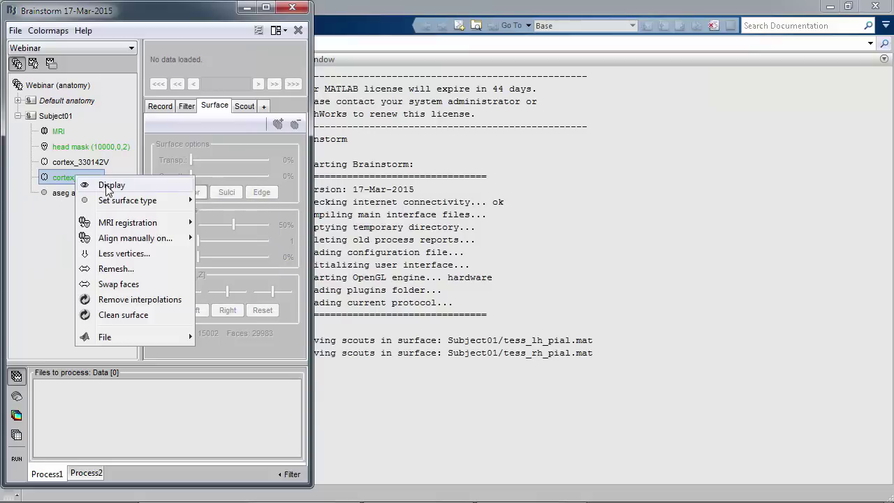
pyautogui.click(106, 185)
pyautogui.moveTo(583, 318); pyautogui.dragTo(615, 244)
# - Try stronger smoothing on the cortex surface, then set its smoothing to 40%
pyautogui.click(238, 161)
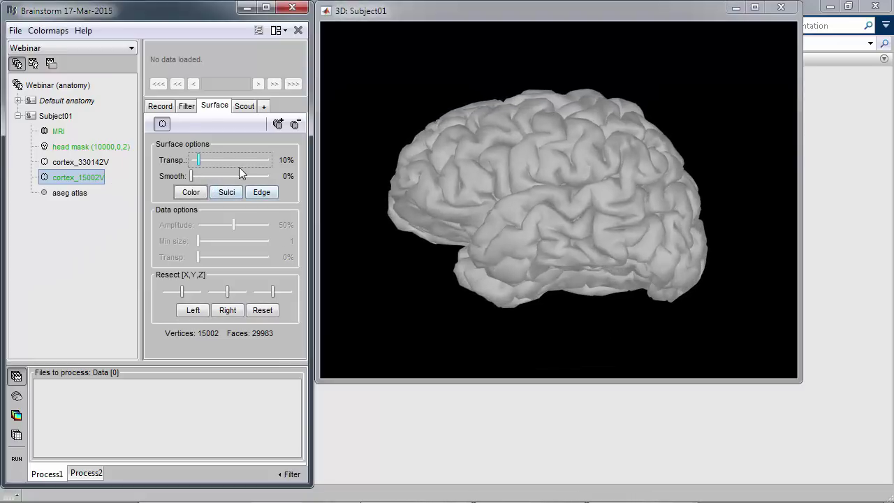
pyautogui.click(249, 175)
pyautogui.click(256, 177)
pyautogui.click(264, 178)
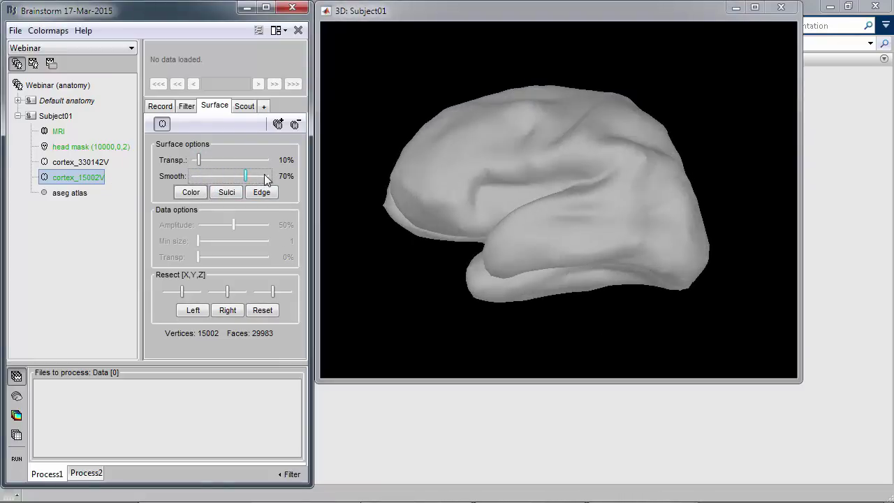
pyautogui.click(265, 180)
pyautogui.click(206, 175)
pyautogui.click(205, 176)
pyautogui.click(206, 176)
pyautogui.click(206, 175)
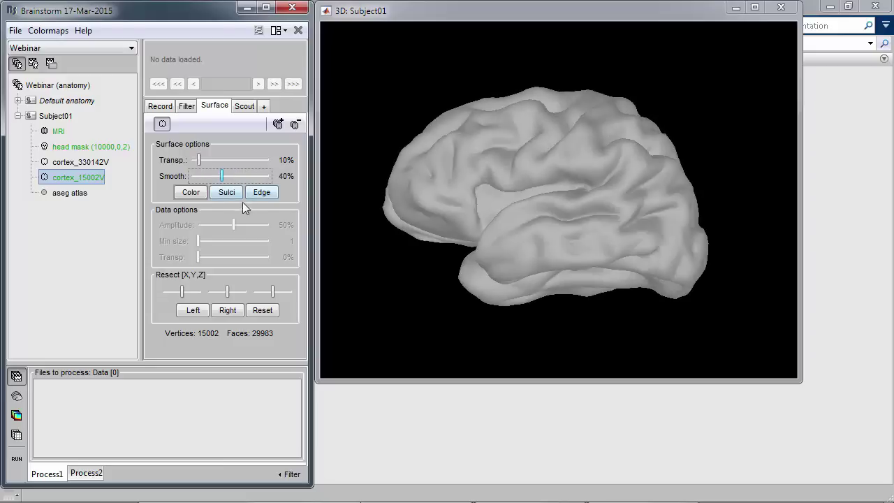
# - Show the sulci on the cortex, try higher transparency levels, and set the transparency to 0%
pyautogui.click(233, 196)
pyautogui.click(225, 159)
pyautogui.click(261, 160)
pyautogui.click(260, 159)
pyautogui.click(261, 159)
pyautogui.moveTo(229, 158); pyautogui.dragTo(146, 156)
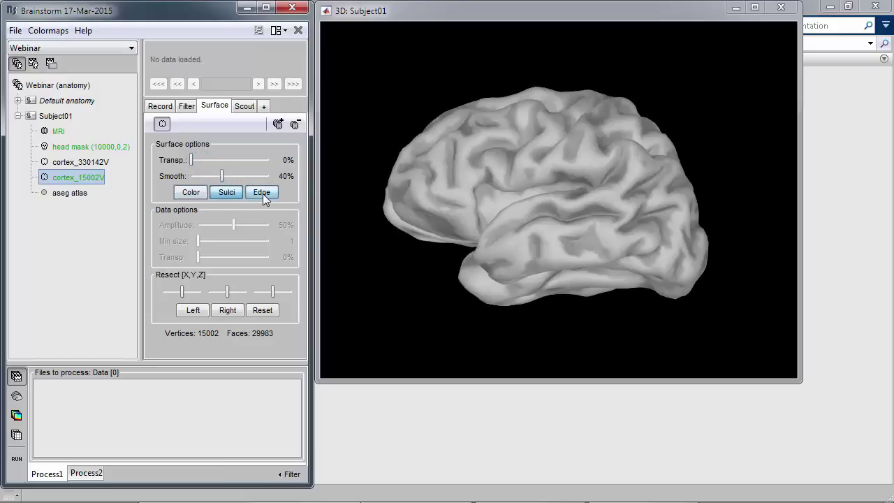
# - Preview the cortex's surface triangles, hide them again, and examine the left and right hemispheres separately
pyautogui.click(263, 193)
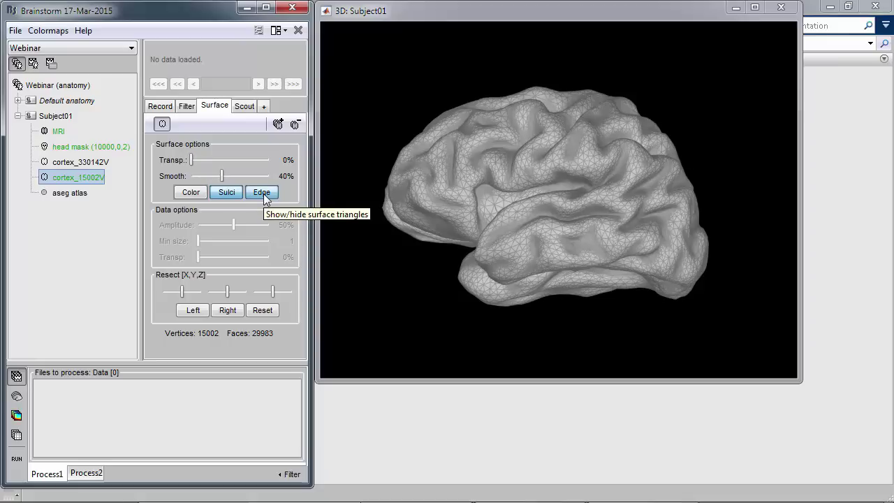
pyautogui.click(264, 193)
pyautogui.moveTo(415, 180); pyautogui.dragTo(509, 217)
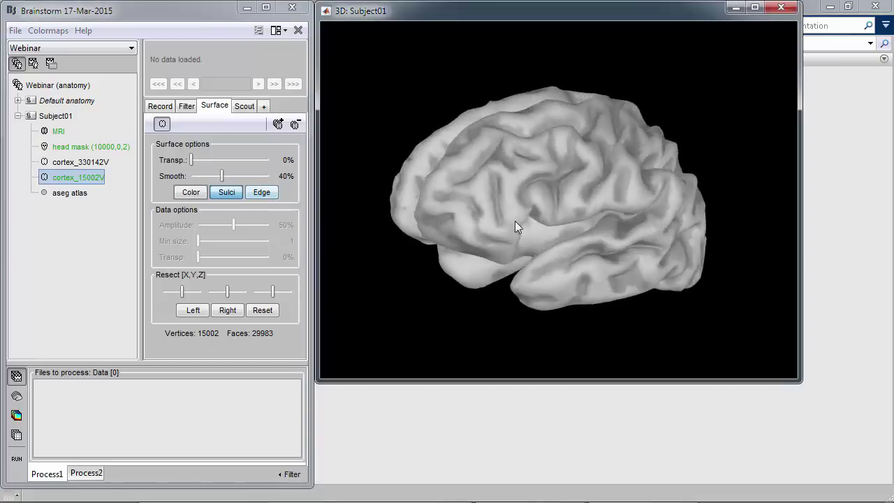
pyautogui.click(193, 310)
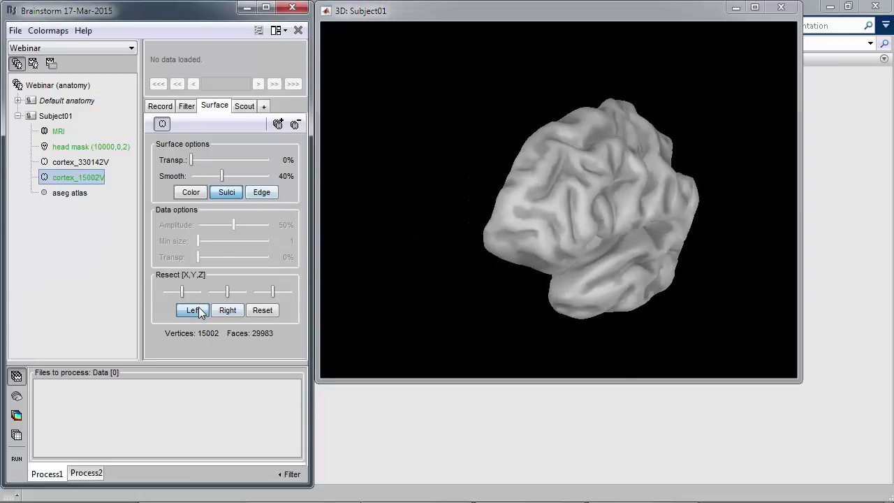
pyautogui.click(228, 310)
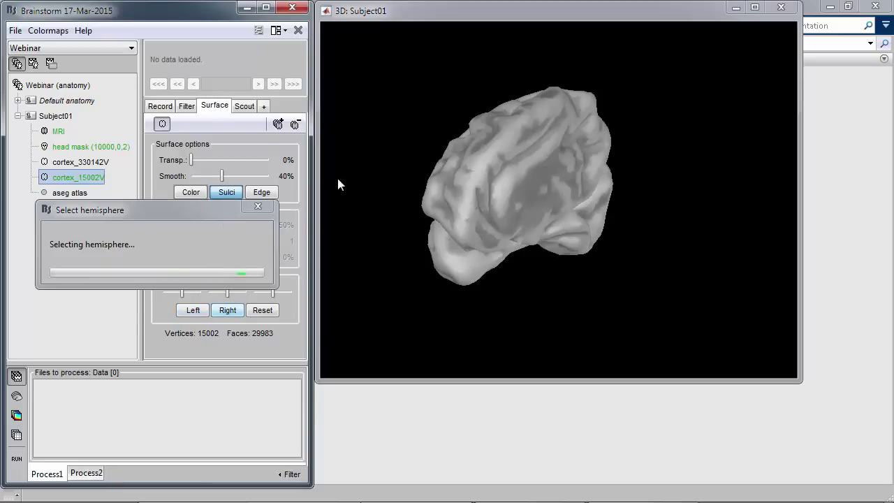
# - Overlay the Desikan-Killiany atlas scouts on the cortex and examine the regions from the left side of the brain
pyautogui.click(244, 106)
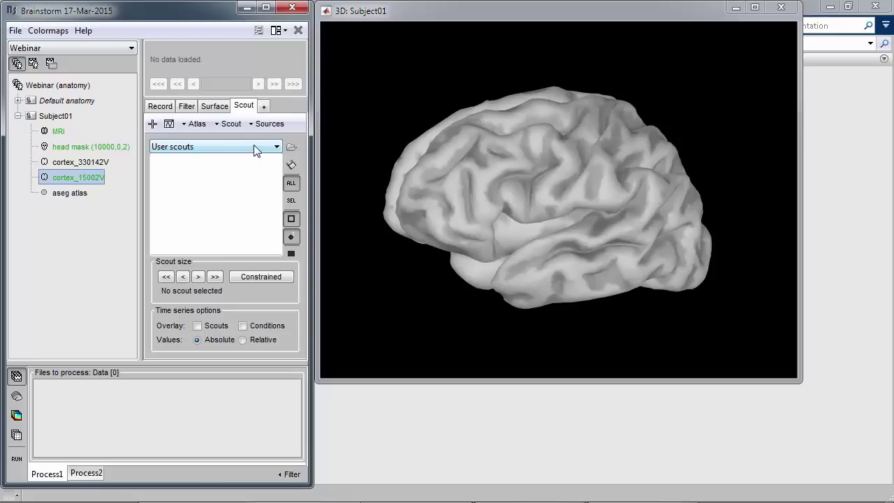
pyautogui.click(206, 147)
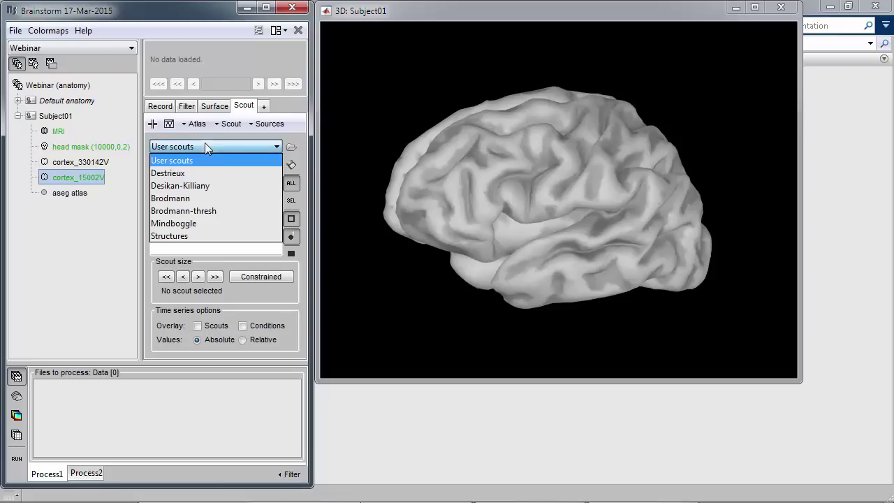
pyautogui.click(206, 186)
pyautogui.moveTo(607, 198); pyautogui.dragTo(477, 254)
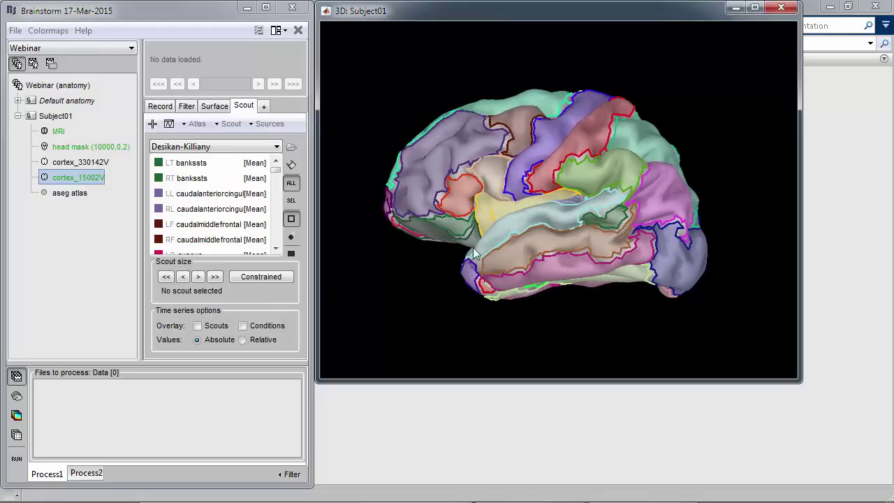
# - Switch the cortex back to the User scouts atlas and close all open figures
pyautogui.click(171, 145)
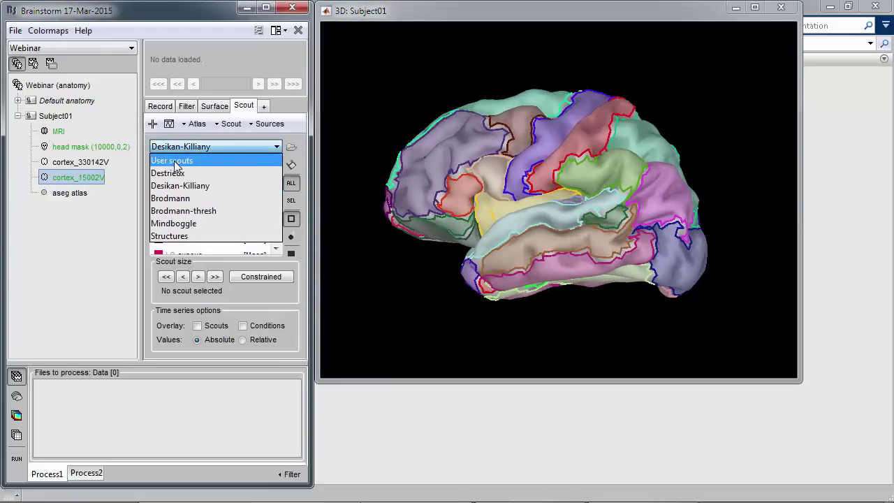
pyautogui.click(175, 162)
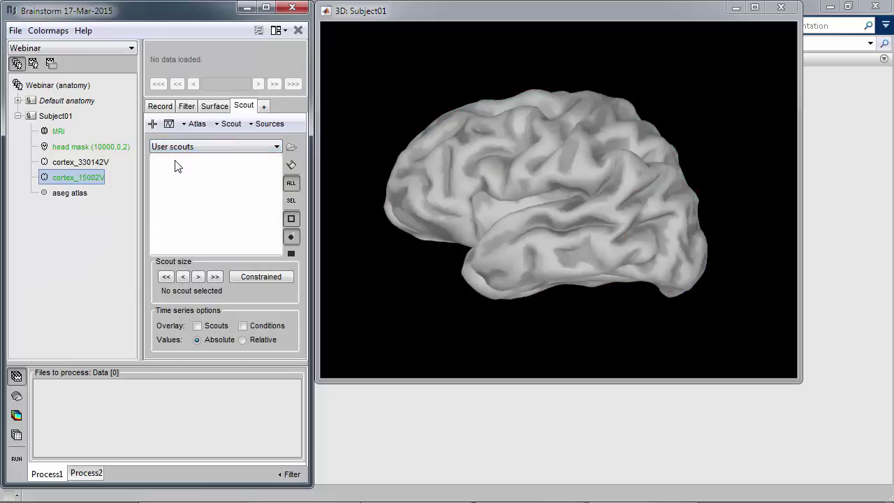
pyautogui.click(304, 32)
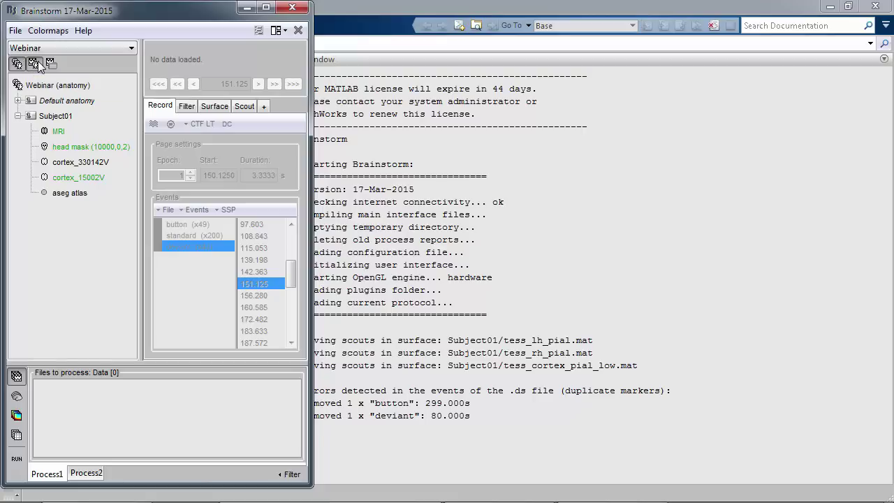
# - Switch the database to the functional data sorted by subjects and start reviewing a raw file for Subject01
pyautogui.click(33, 62)
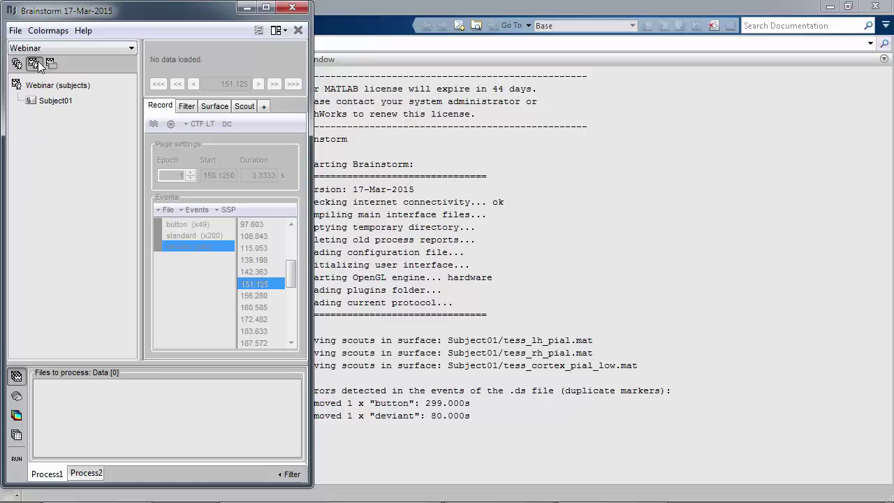
pyautogui.click(30, 100)
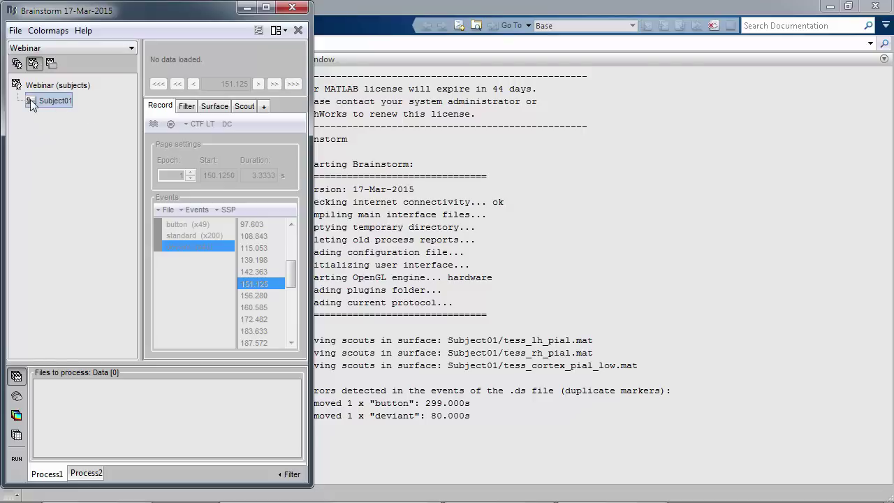
pyautogui.rightClick(29, 104)
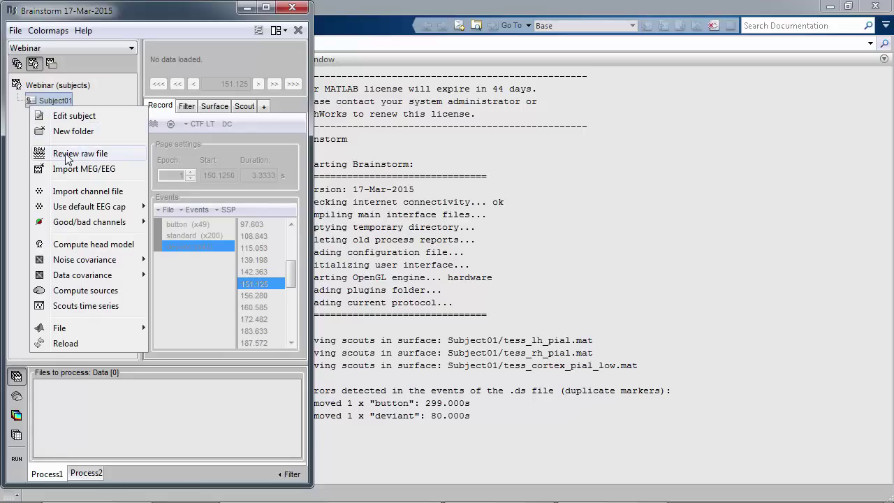
pyautogui.click(116, 155)
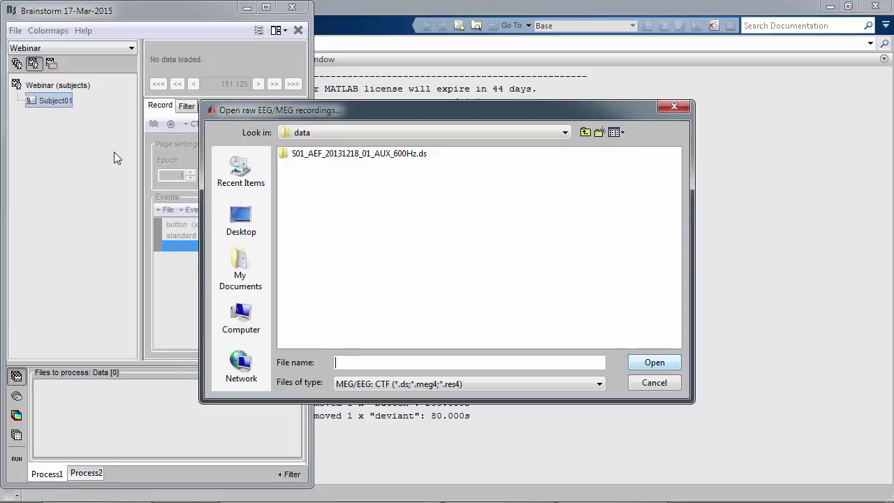
# - Link the recording S01_AEF_20131218_01_AUX_600Hz.ds in the MEG/EEG: CTF format, browsing the other supported formats first
pyautogui.click(343, 160)
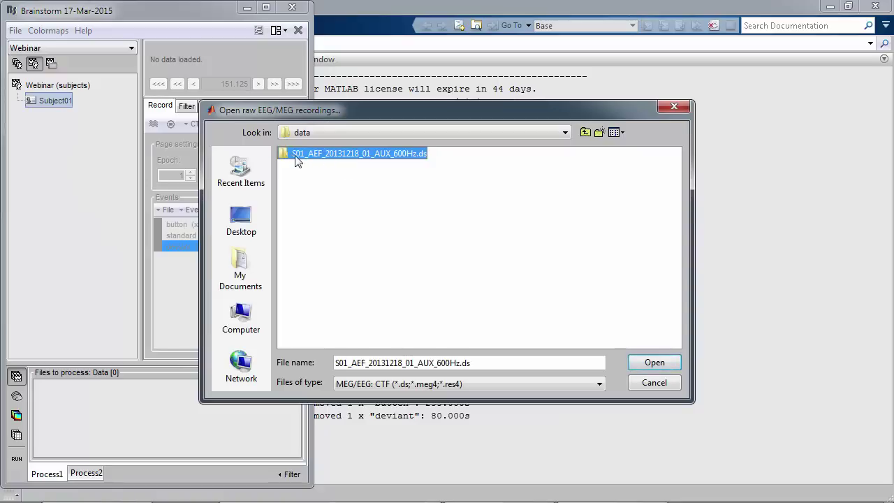
pyautogui.click(430, 381)
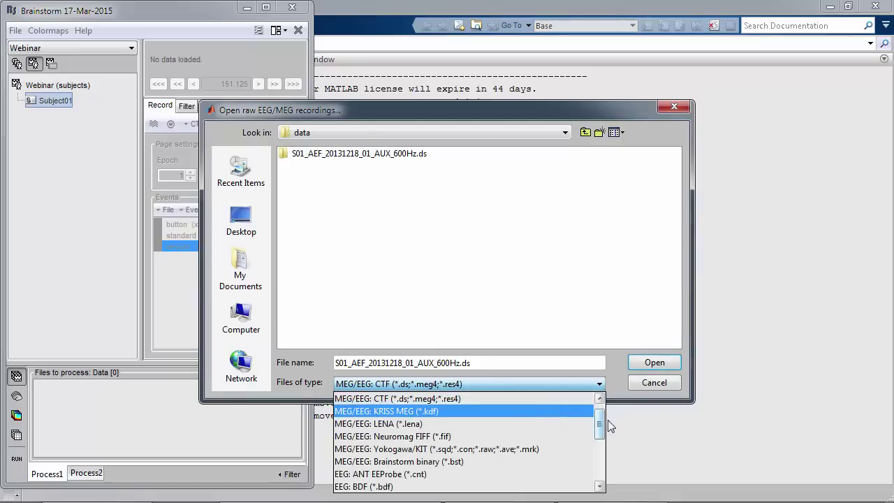
pyautogui.moveTo(600, 423)
pyautogui.mouseDown()
pyautogui.moveTo(601, 412)
pyautogui.moveTo(599, 466)
pyautogui.moveTo(600, 419)
pyautogui.mouseUp()
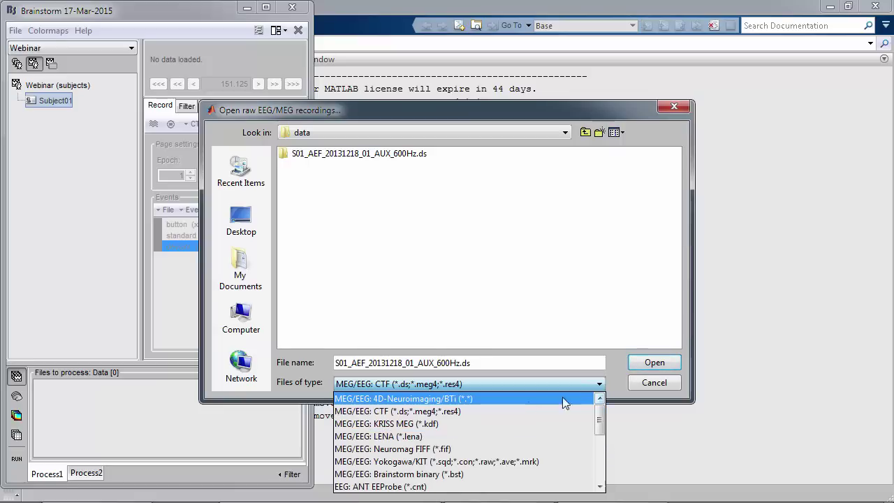
pyautogui.click(618, 369)
pyautogui.click(647, 357)
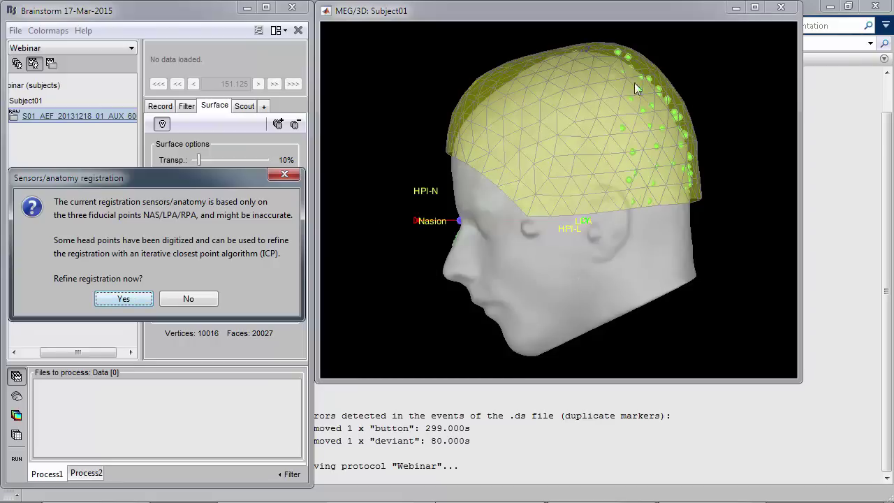
# - Refine the sensors/anatomy registration with the digitized head points and inspect the alignment of helmet and head
pyautogui.click(148, 308)
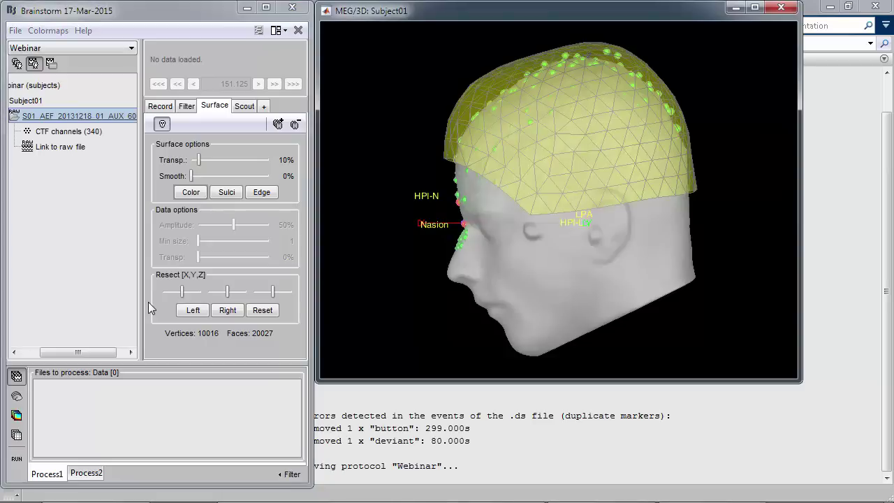
pyautogui.moveTo(473, 189); pyautogui.dragTo(490, 160)
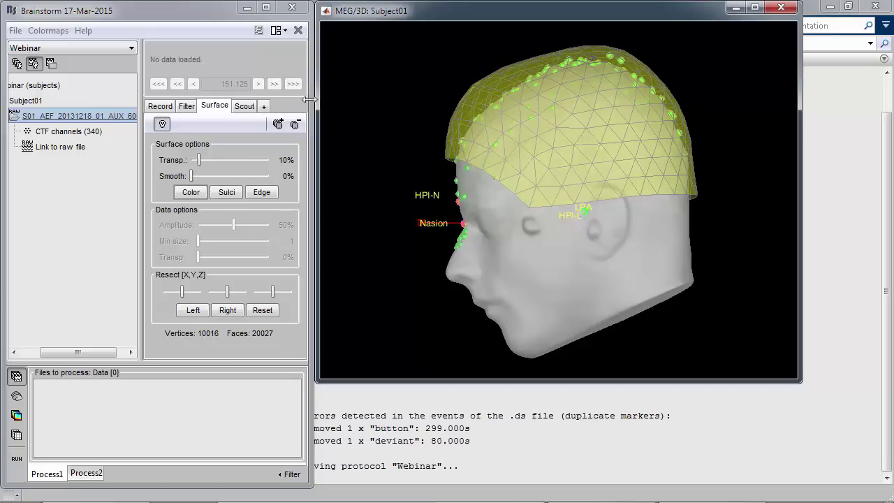
# - Close the registration figure and display the MEG time series of the linked raw file
pyautogui.click(304, 31)
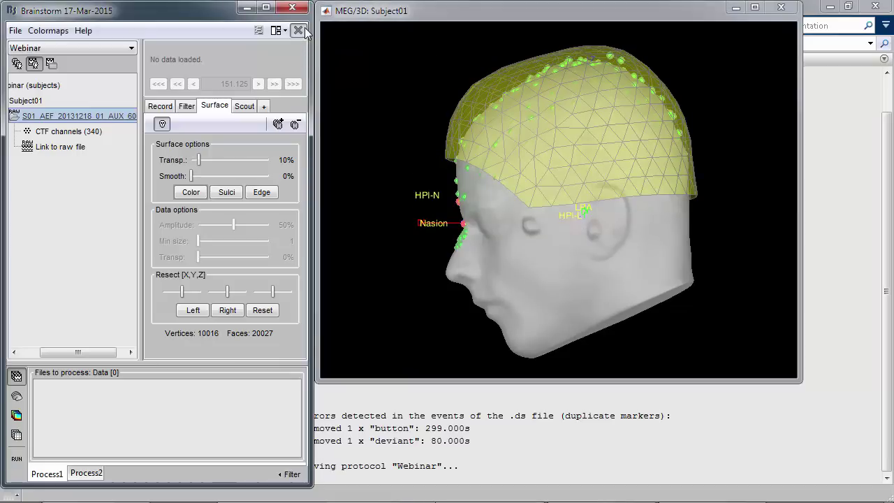
pyautogui.click(304, 29)
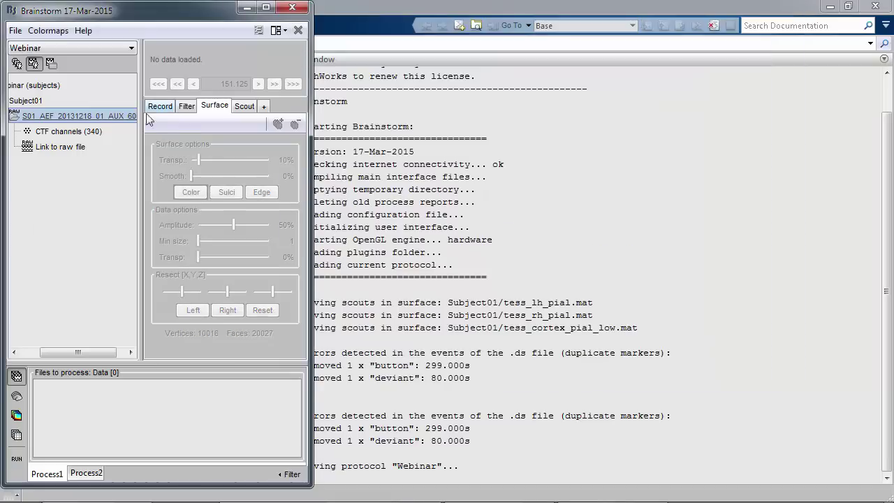
pyautogui.rightClick(64, 154)
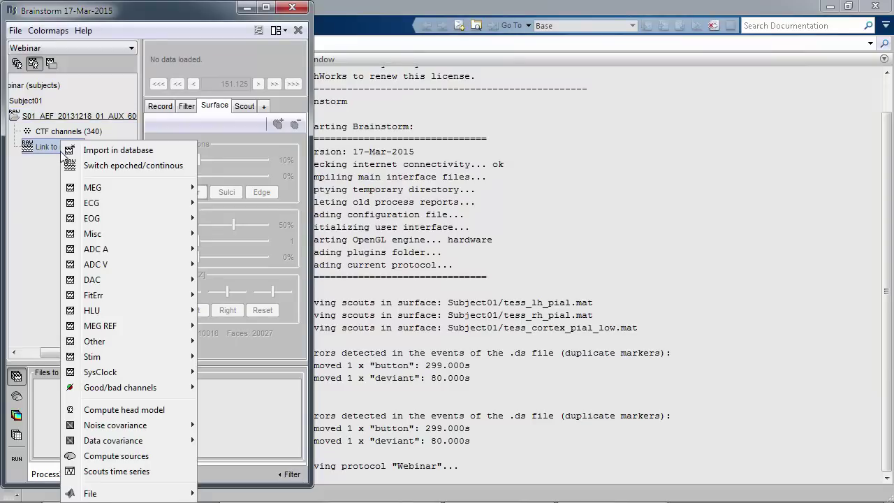
pyautogui.rightClick(34, 154)
pyautogui.moveTo(74, 187)
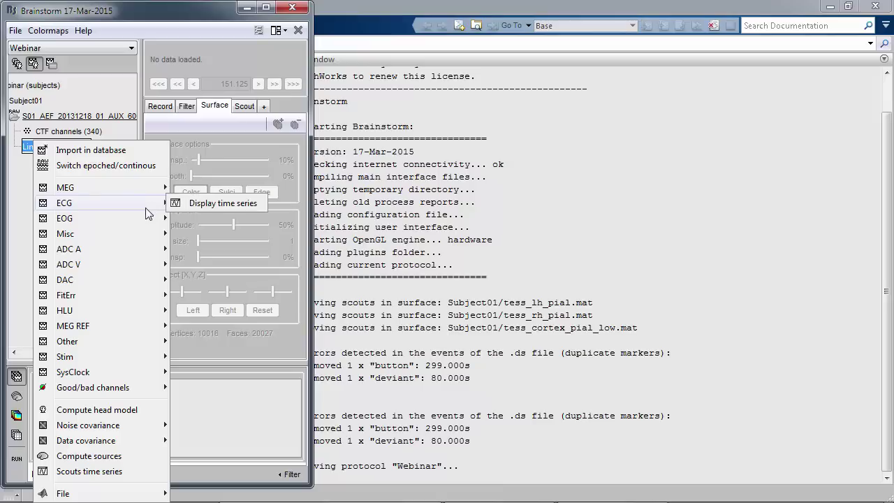
pyautogui.moveTo(148, 189)
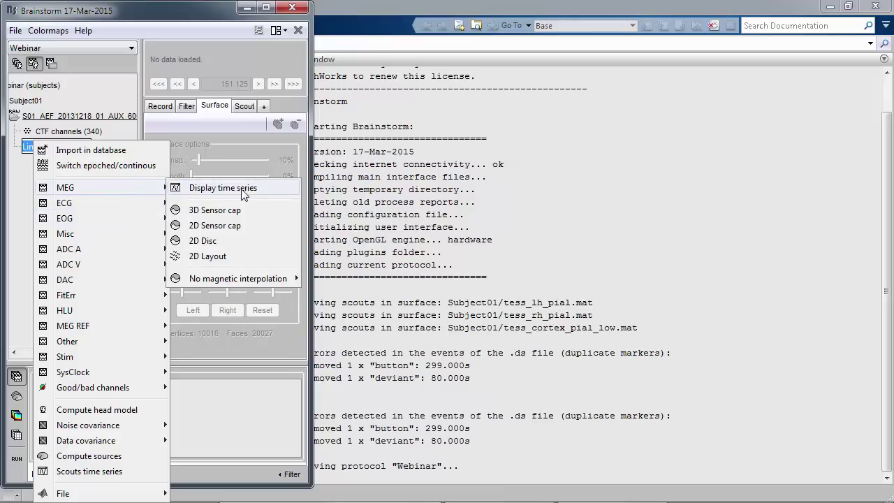
pyautogui.click(284, 190)
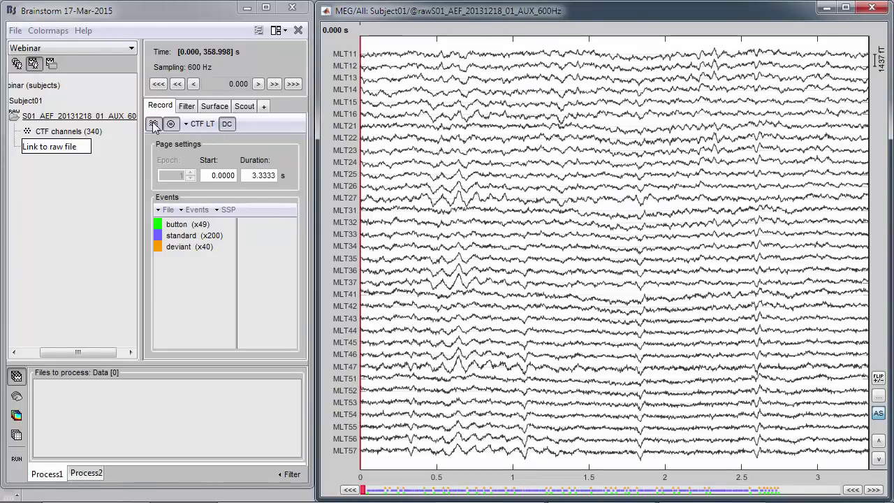
# - Place the time cursor at several points in the MEG traces, ending at about 1.43 s
pyautogui.click(415, 49)
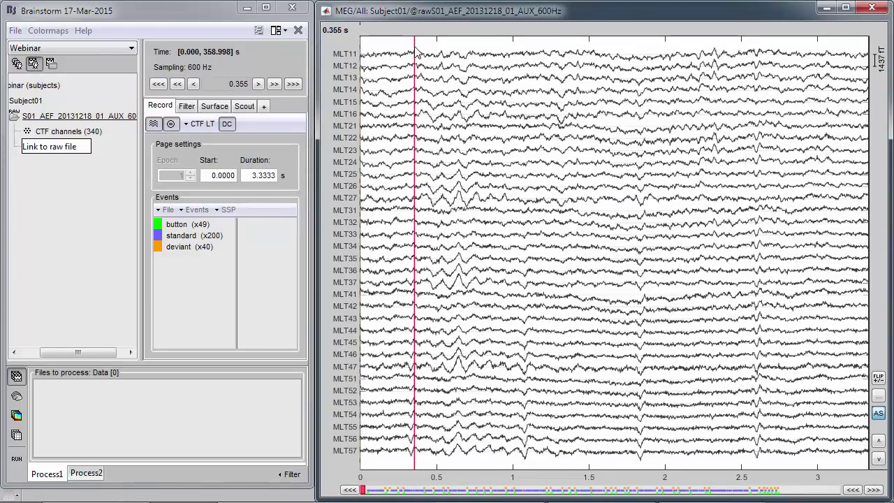
pyautogui.click(497, 42)
pyautogui.click(578, 38)
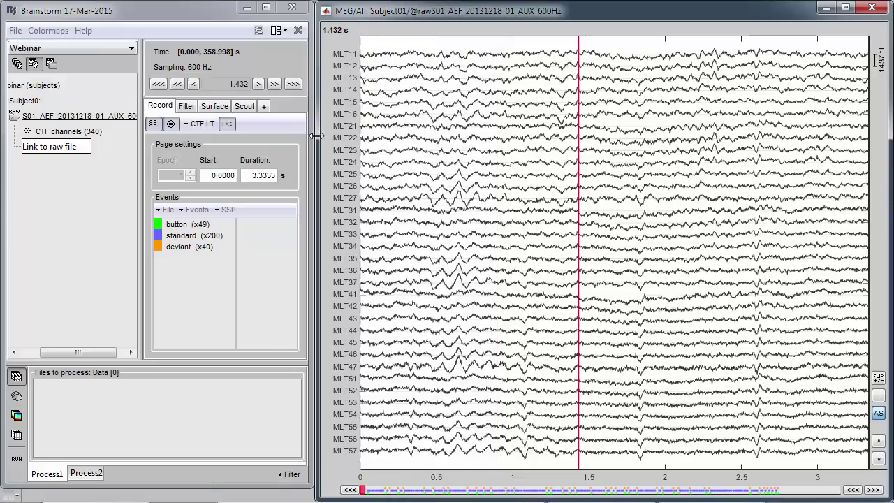
# - Compare the column and overlaid displays of all MEG channels, and return to the CTF LT montage
pyautogui.click(215, 126)
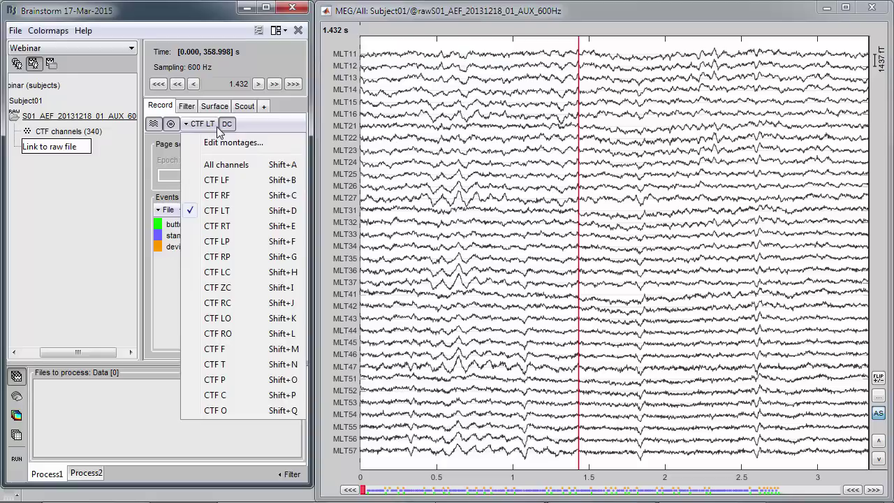
pyautogui.click(238, 168)
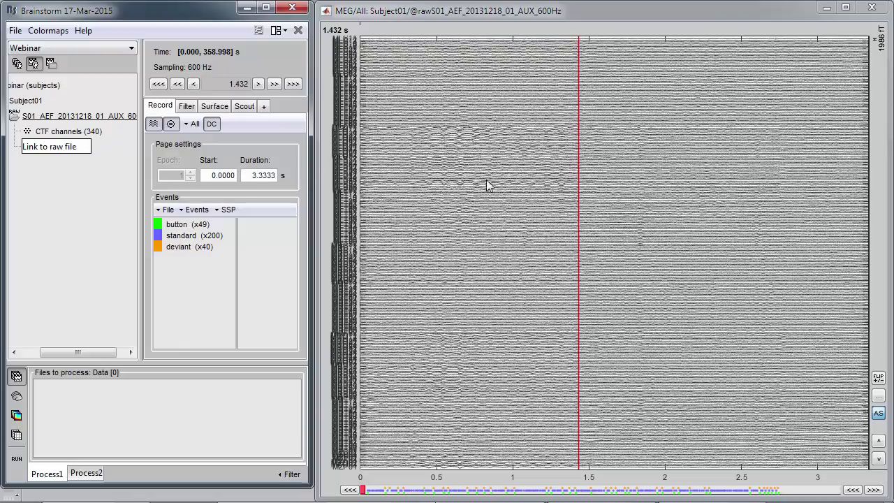
pyautogui.click(157, 129)
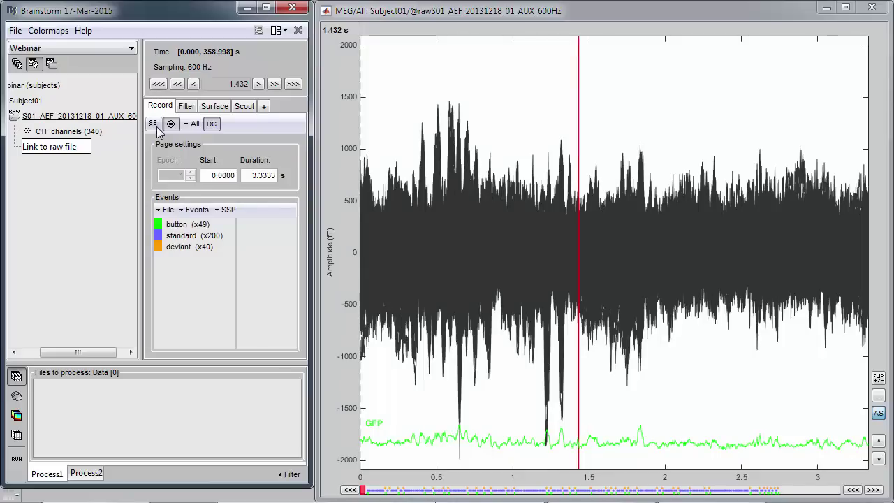
pyautogui.click(155, 127)
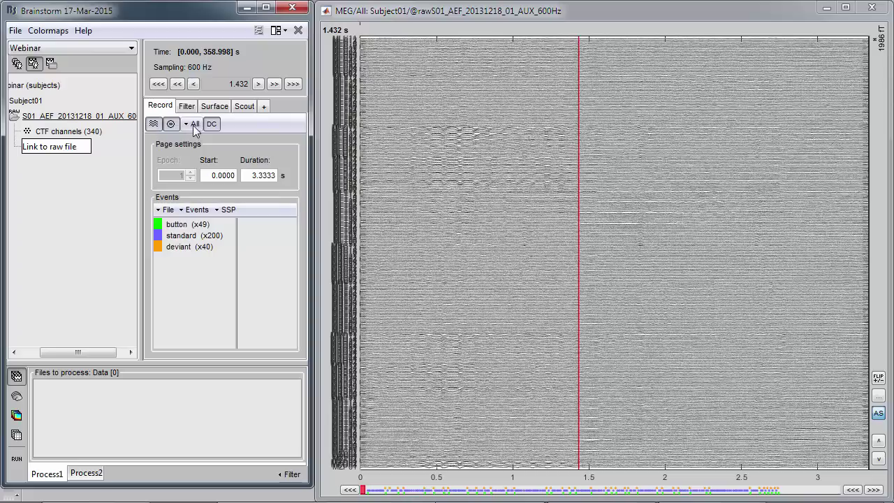
pyautogui.click(194, 126)
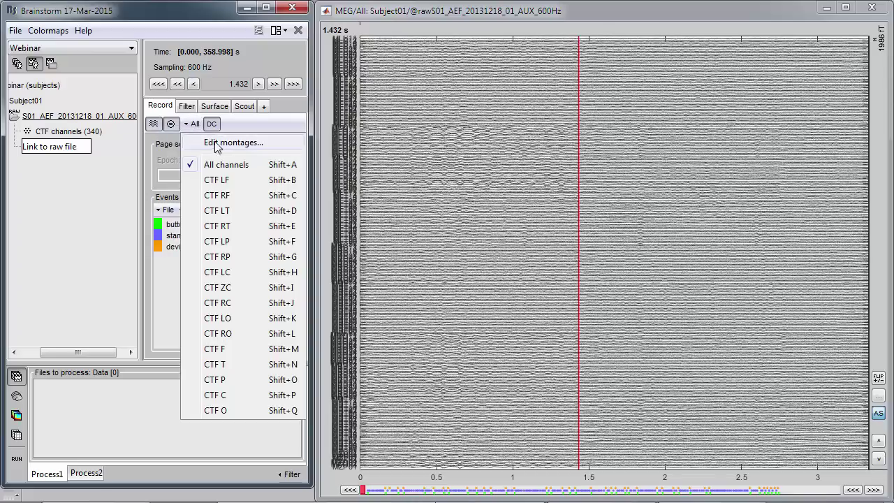
pyautogui.click(222, 210)
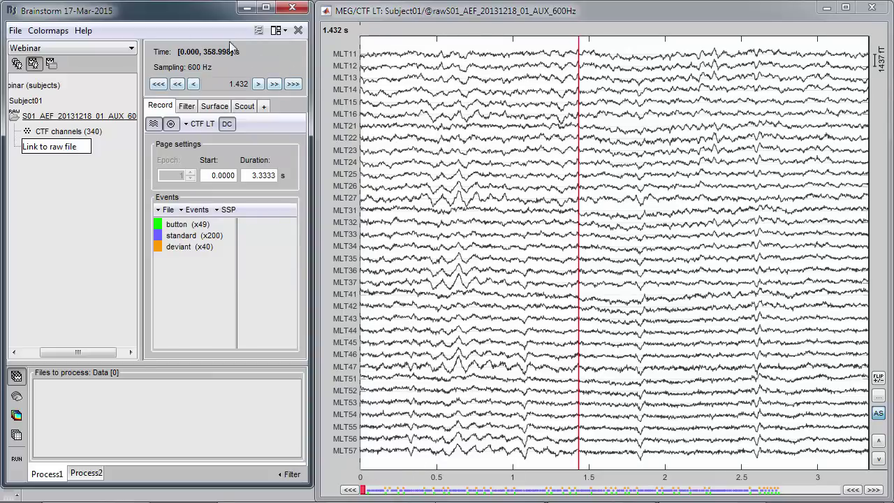
# - Advance the time cursor one sample at a time to 1.465 s
pyautogui.click(259, 88)
pyautogui.click(259, 88)
pyautogui.click(260, 82)
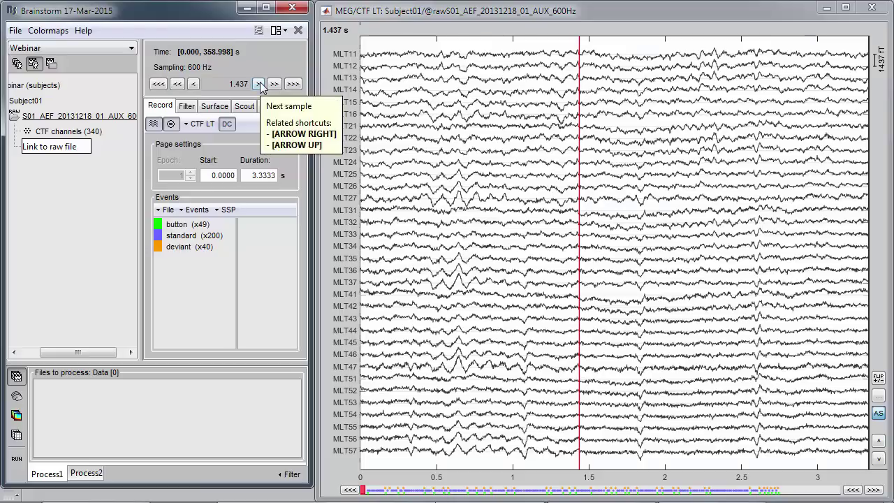
pyautogui.click(260, 82)
pyautogui.click(260, 82)
pyautogui.click(260, 81)
pyautogui.click(260, 82)
pyautogui.click(260, 84)
pyautogui.click(259, 83)
pyautogui.click(260, 84)
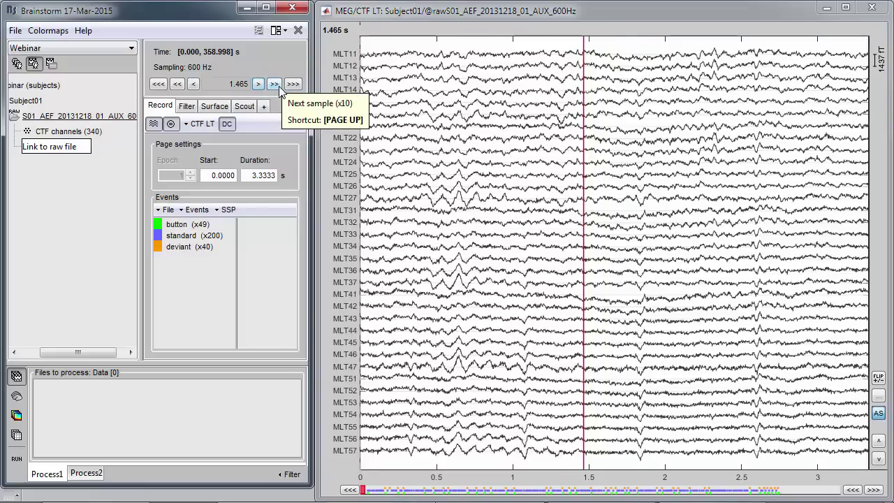
# - Advance the time cursor in jumps of ten samples to 1.598 s
pyautogui.click(273, 84)
pyautogui.click(274, 84)
pyautogui.click(274, 83)
pyautogui.click(274, 84)
pyautogui.click(274, 84)
pyautogui.click(274, 84)
pyautogui.click(274, 84)
pyautogui.click(274, 84)
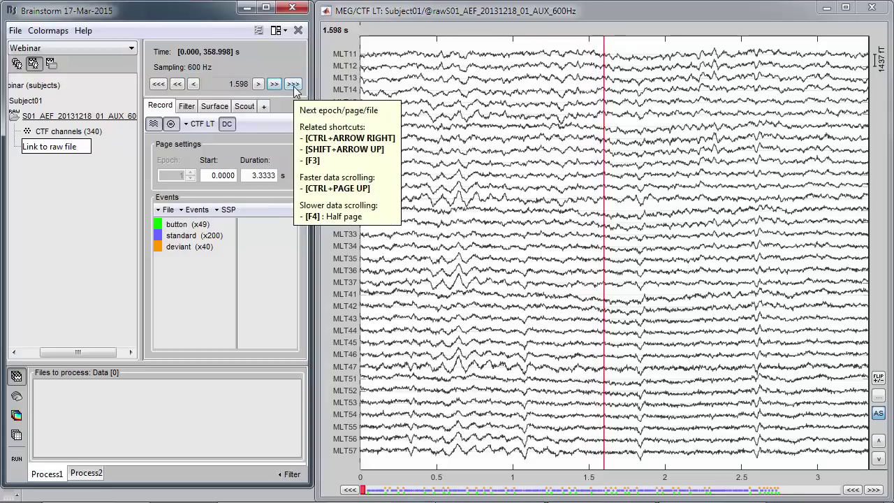
# - Move forward through the recordings page by page to the page starting at 12 s
pyautogui.click(292, 85)
pyautogui.click(292, 85)
pyautogui.click(293, 84)
pyautogui.click(293, 85)
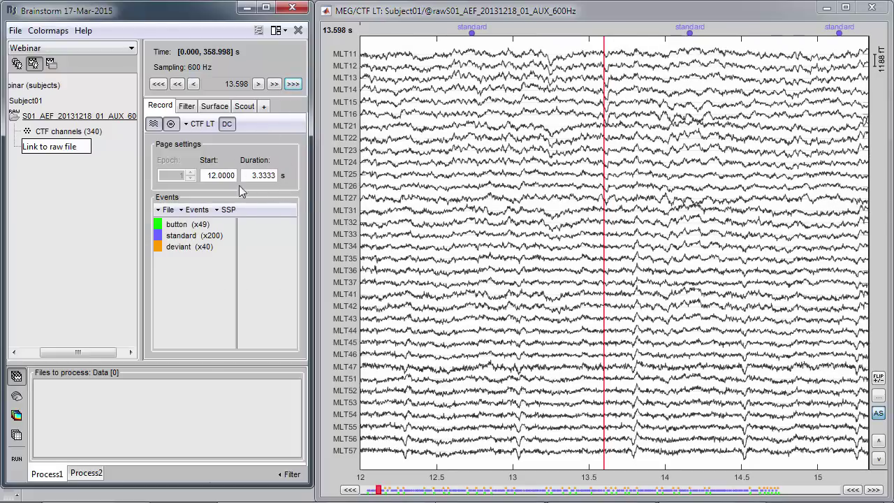
# - Try page durations of 3 s and 10 s for the displayed recordings
pyautogui.moveTo(251, 174); pyautogui.dragTo(290, 176)
pyautogui.write('3')
pyautogui.press('Return')
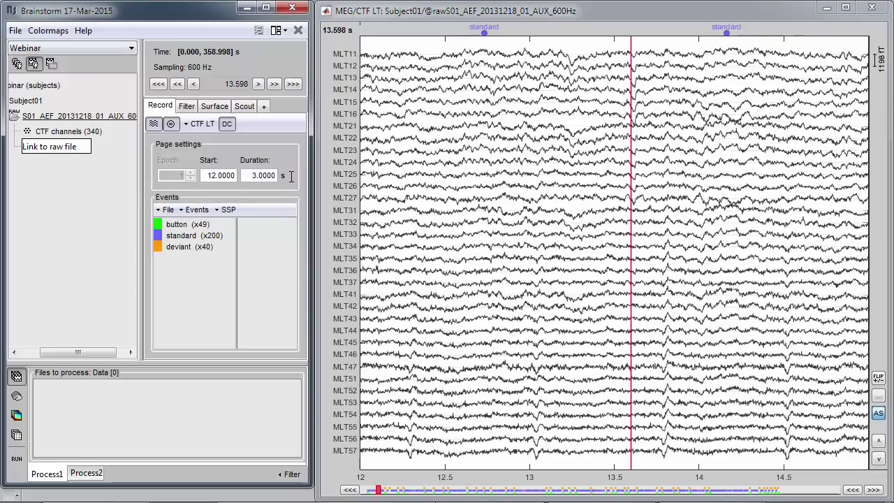
pyautogui.doubleClick(266, 180)
pyautogui.write('10')
pyautogui.press('Return')
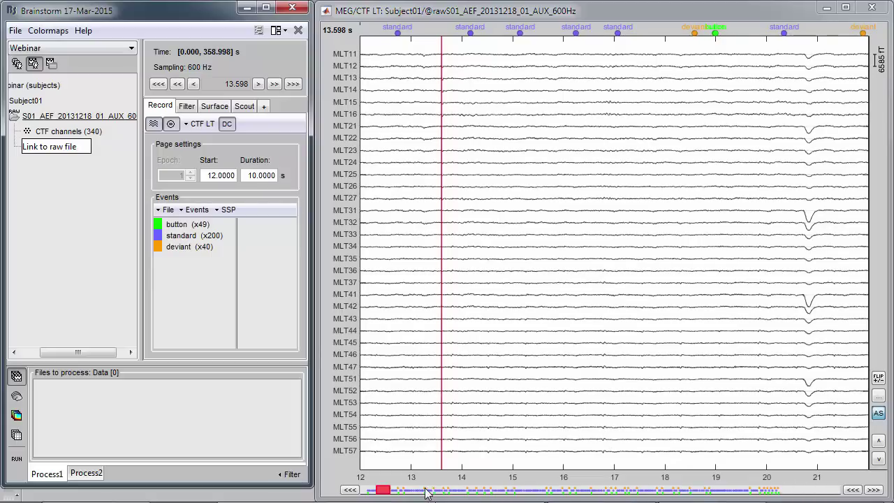
# - Move the displayed page back to start at about 5.2 s and place the time cursor at 8.390 s
pyautogui.moveTo(386, 493); pyautogui.dragTo(375, 492)
pyautogui.click(481, 41)
pyautogui.click(505, 42)
pyautogui.click(522, 42)
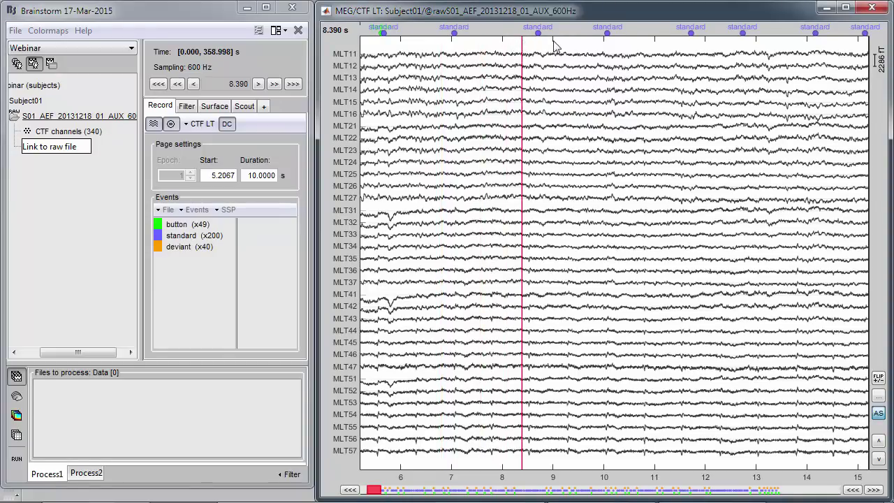
# - Highlight the time segment from about 7.28 s to 9.16 s in the traces, and clear the selection
pyautogui.click(552, 42)
pyautogui.click(575, 41)
pyautogui.moveTo(465, 42); pyautogui.dragTo(562, 76)
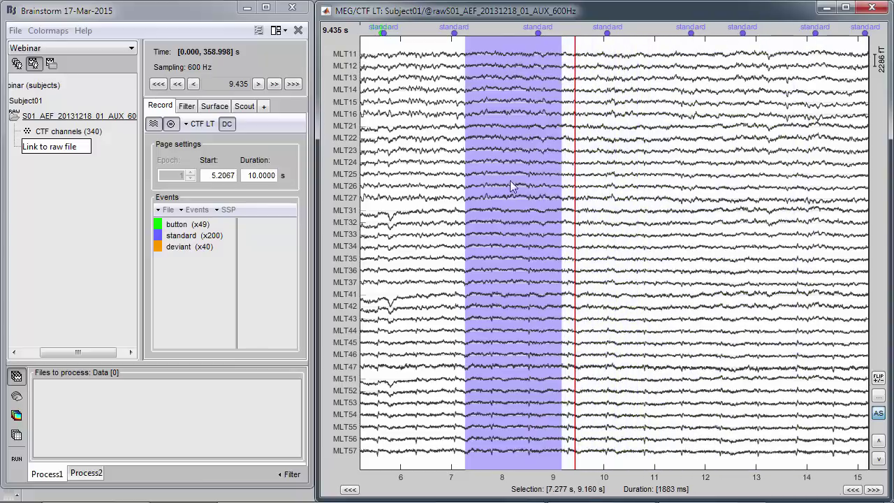
pyautogui.click(424, 466)
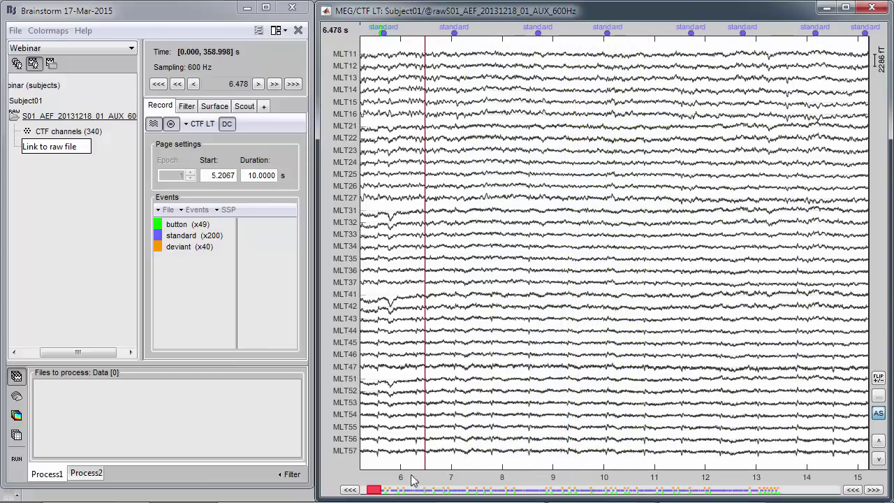
# - Return the display to the beginning of the recordings and set the page duration to 3 s
pyautogui.moveTo(376, 492); pyautogui.dragTo(390, 495)
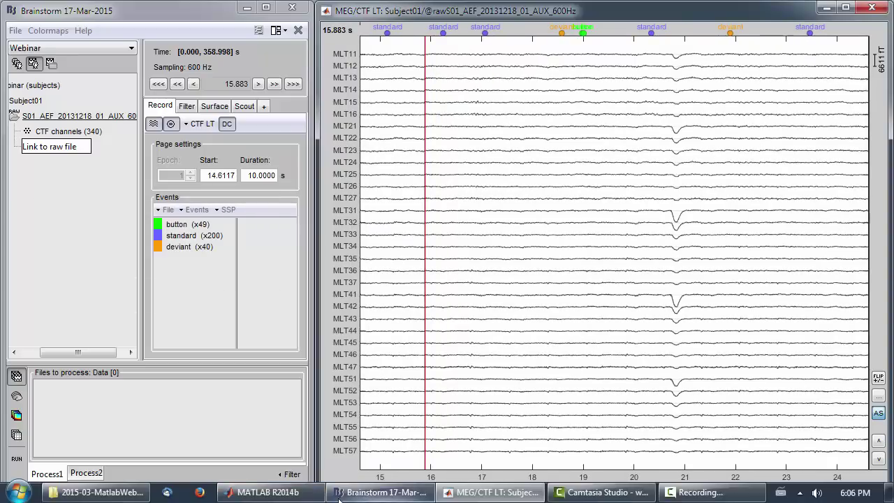
pyautogui.moveTo(386, 493); pyautogui.dragTo(366, 494)
pyautogui.moveTo(249, 175); pyautogui.dragTo(279, 176)
pyautogui.write('3')
pyautogui.press('Return')
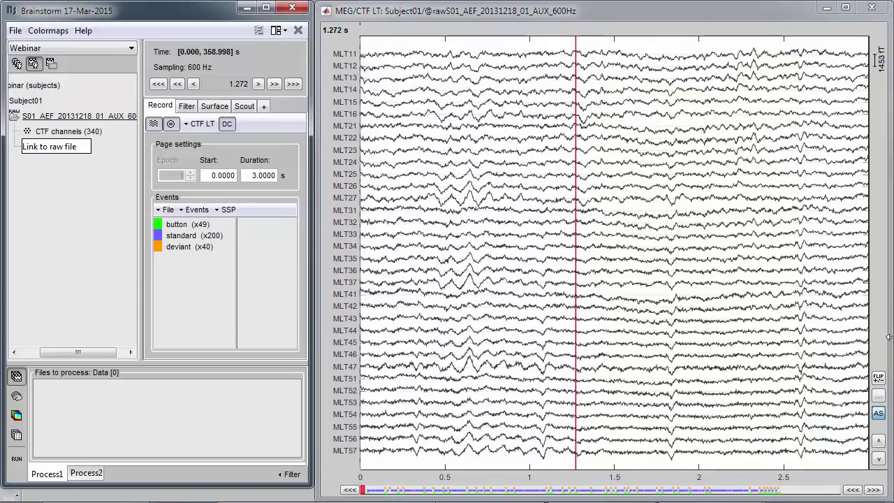
# - Turn off automatic amplitude scaling and page forward through the recordings to the page starting at 27 s
pyautogui.click(879, 413)
pyautogui.click(589, 46)
pyautogui.press('pagedown')
pyautogui.press('pagedown')
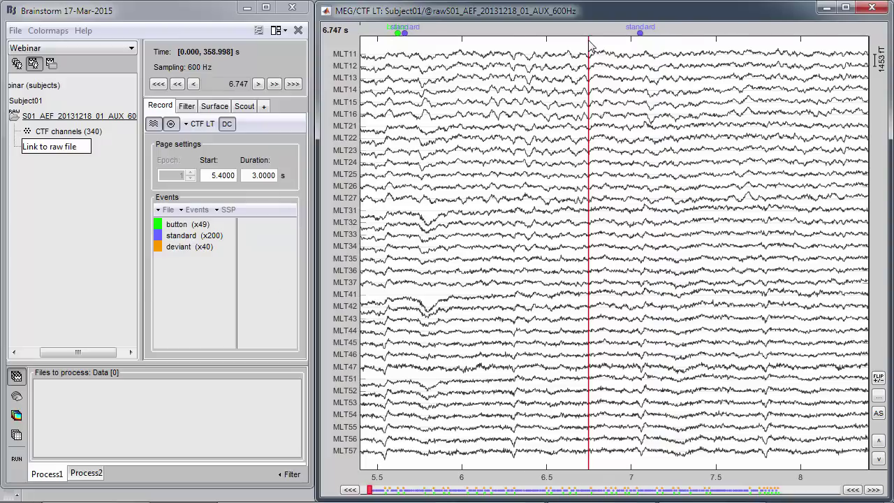
pyautogui.press('pagedown')
pyautogui.press('pagedown')
pyautogui.press('pagedown')
pyautogui.press('pagedown')
pyautogui.press('pagedown')
pyautogui.press('pagedown')
pyautogui.press('pagedown')
pyautogui.press('pagedown')
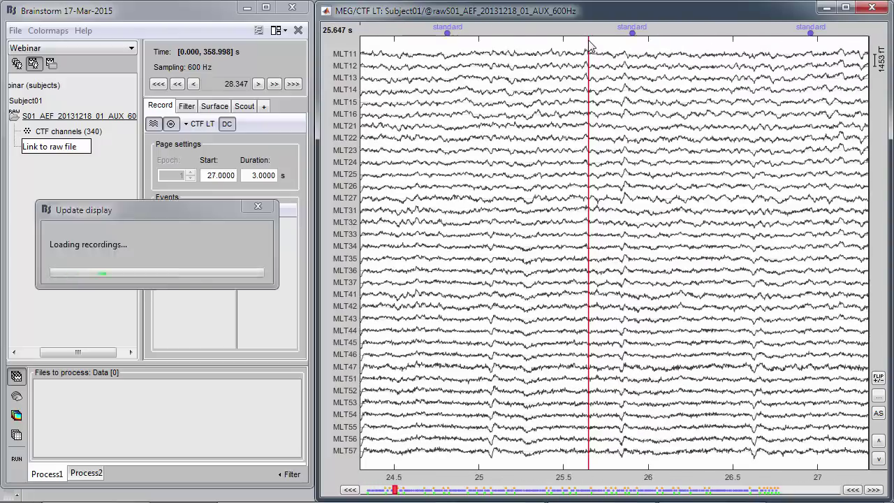
# - Jump through distant parts of the recording to the page starting at about 238 s, inspecting the signals for artifacts
pyautogui.click(552, 491)
pyautogui.click(562, 490)
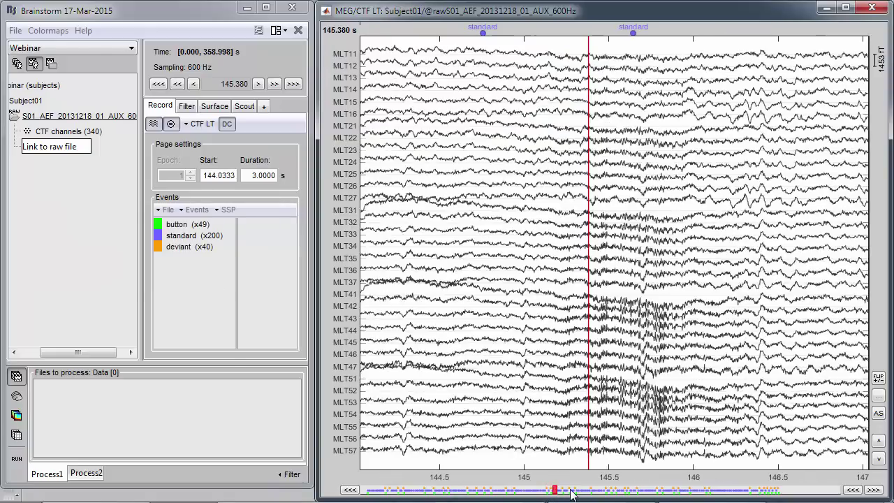
pyautogui.click(571, 490)
pyautogui.click(585, 491)
pyautogui.click(593, 491)
pyautogui.click(607, 491)
pyautogui.click(663, 491)
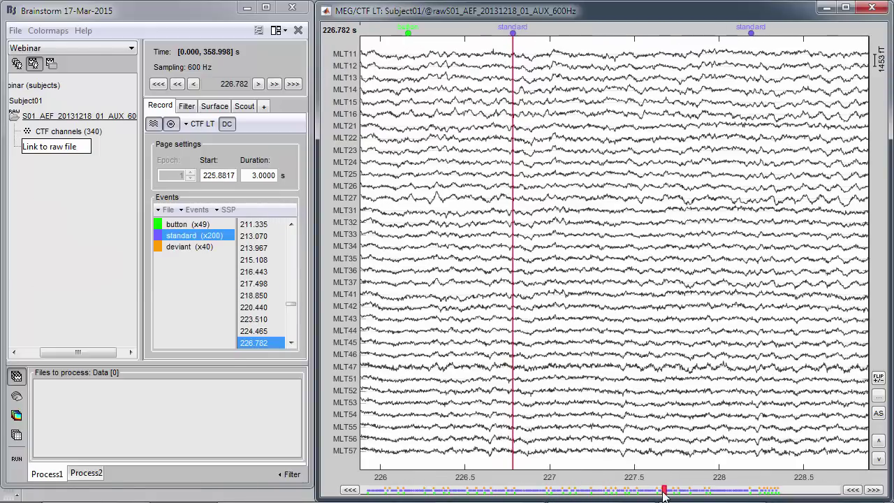
pyautogui.click(680, 491)
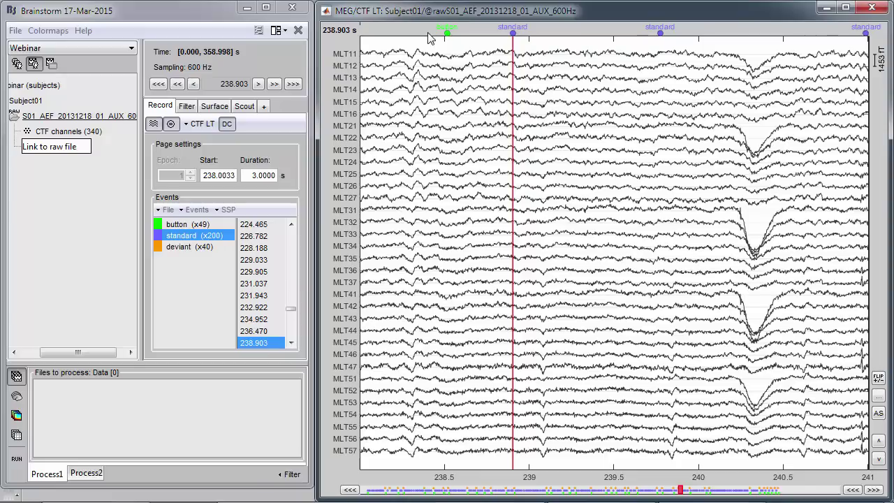
# - Step the time cursor forward sample by sample from the standard event to 239.077 s
pyautogui.press('Right')
pyautogui.press('Right')
pyautogui.press('Right')
pyautogui.press('Right')
pyautogui.press('Right')
pyautogui.press('Right')
pyautogui.press('Right')
pyautogui.press('Right')
pyautogui.press('Right')
pyautogui.press('Right')
pyautogui.press('Right')
pyautogui.press('Right')
pyautogui.press('Right')
pyautogui.press('Right')
pyautogui.press('Right')
pyautogui.press('Right')
pyautogui.press('Right')
pyautogui.press('Right')
pyautogui.press('Right')
pyautogui.press('Right')
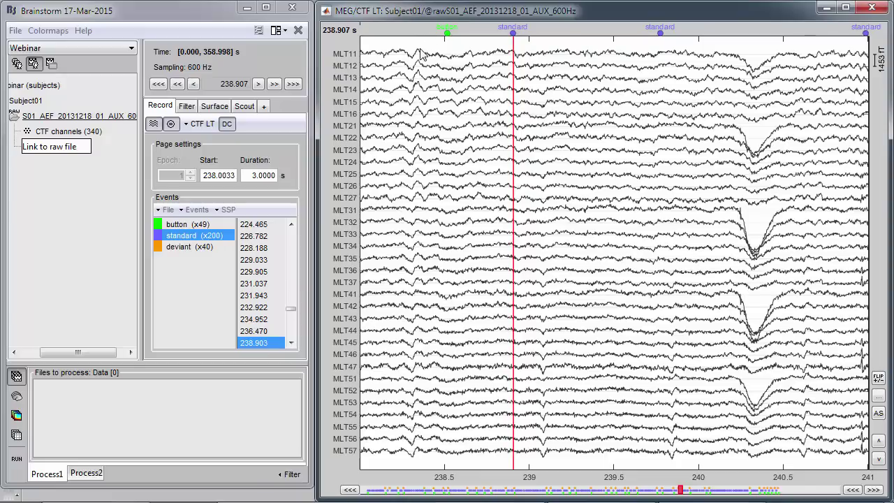
pyautogui.press('Right')
pyautogui.press('Right')
pyautogui.press('Right')
pyautogui.press('Right')
pyautogui.press('Right')
pyautogui.press('Right')
pyautogui.press('Right')
pyautogui.press('Right')
pyautogui.press('Right')
pyautogui.press('Right')
pyautogui.press('Right')
pyautogui.press('Right')
pyautogui.press('Right')
pyautogui.press('Right')
pyautogui.press('Right')
pyautogui.press('Right')
pyautogui.press('Right')
pyautogui.press('Right')
pyautogui.press('Right')
pyautogui.press('Right')
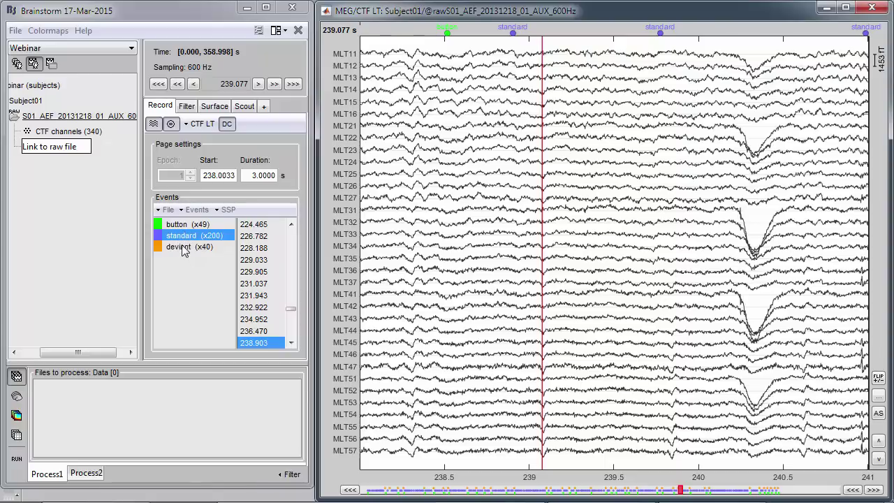
# - Jump through the first four occurrences of the standard event, from 5.663 s to 10.070 s
pyautogui.moveTo(293, 309); pyautogui.dragTo(304, 222)
pyautogui.click(262, 224)
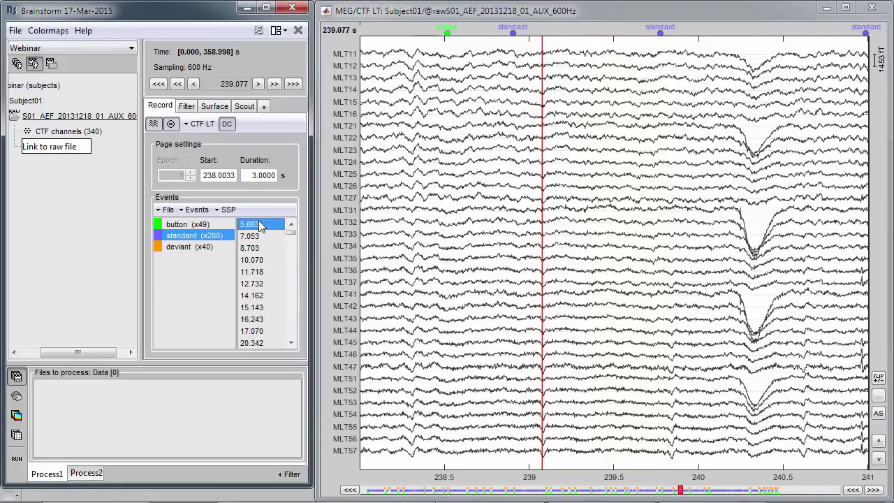
pyautogui.click(262, 237)
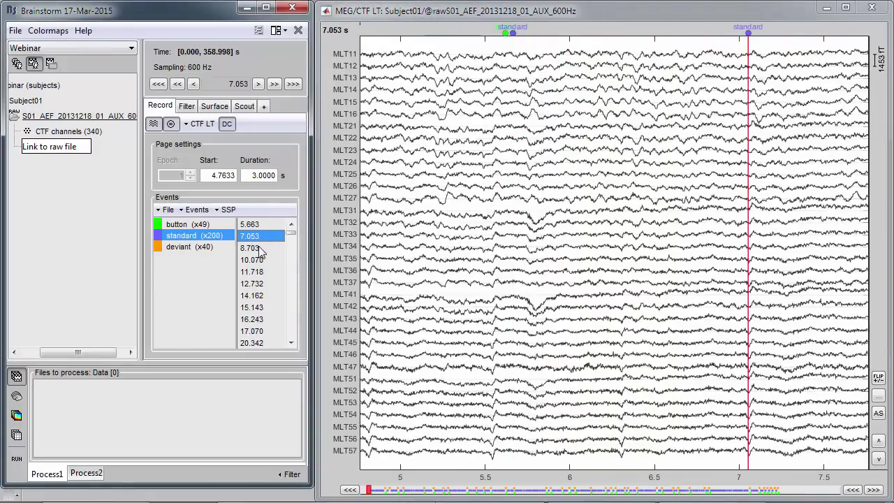
pyautogui.click(259, 248)
pyautogui.click(260, 259)
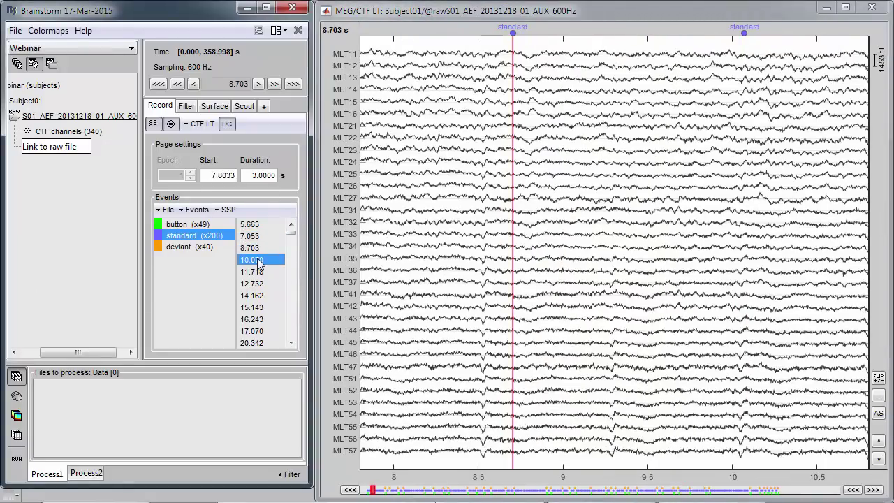
# - Jump to the deviant event occurrences at 21.898 s and 28.053 s
pyautogui.moveTo(292, 233)
pyautogui.mouseDown()
pyautogui.moveTo(294, 339)
pyautogui.moveTo(305, 228)
pyautogui.mouseUp()
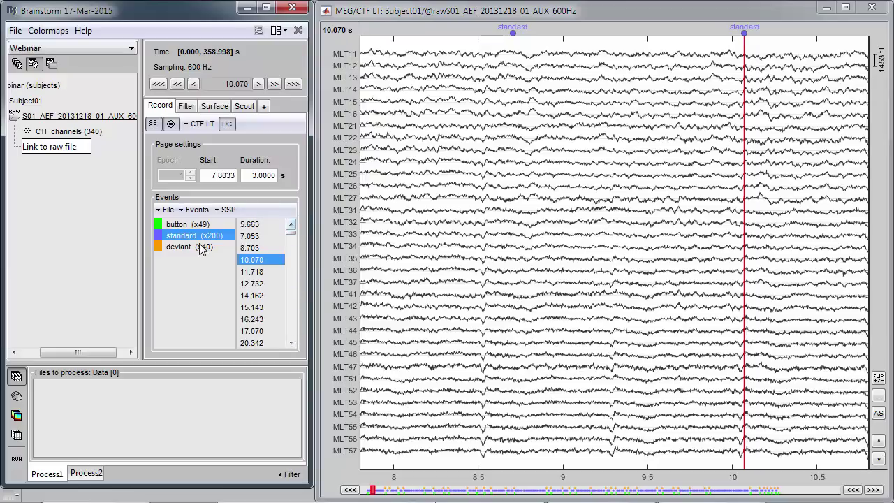
pyautogui.click(198, 246)
pyautogui.click(252, 237)
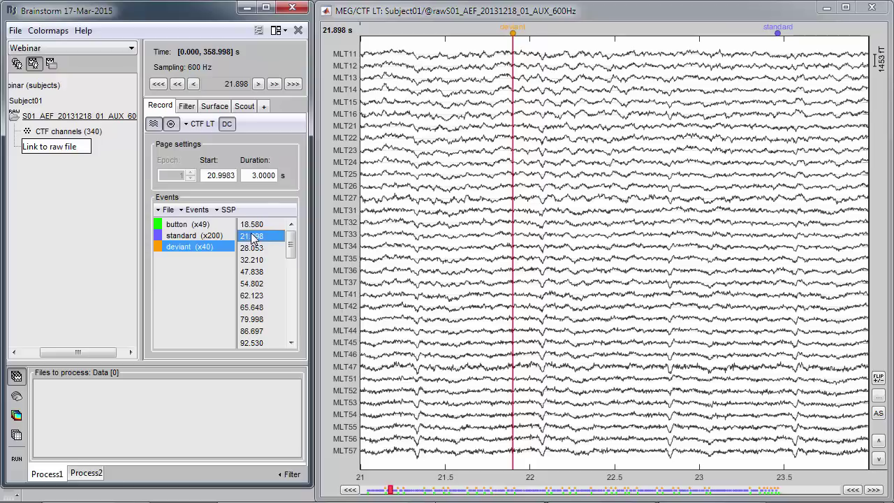
pyautogui.click(253, 248)
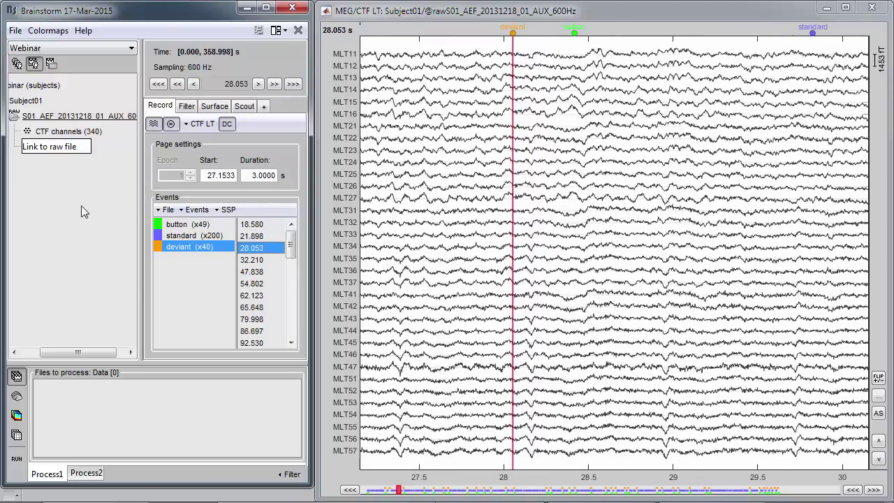
# - Jump through the first four button event occurrences, from 5.620 s to 28.417 s
pyautogui.click(182, 225)
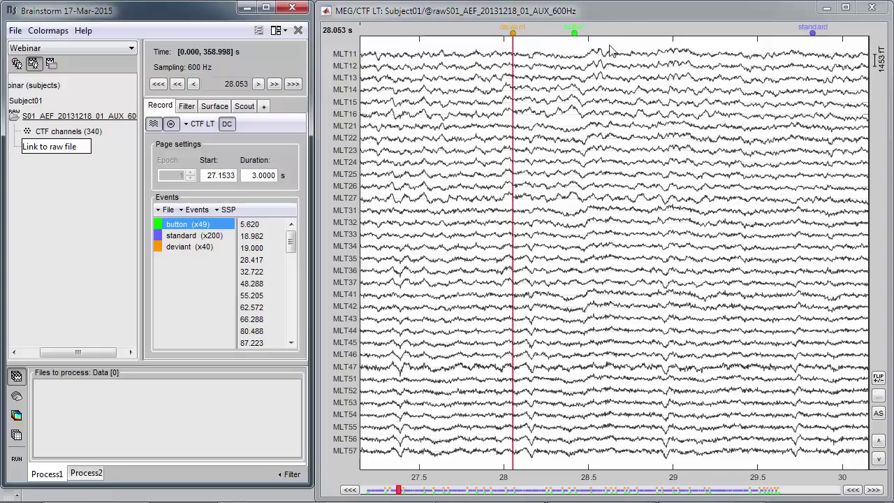
pyautogui.click(256, 228)
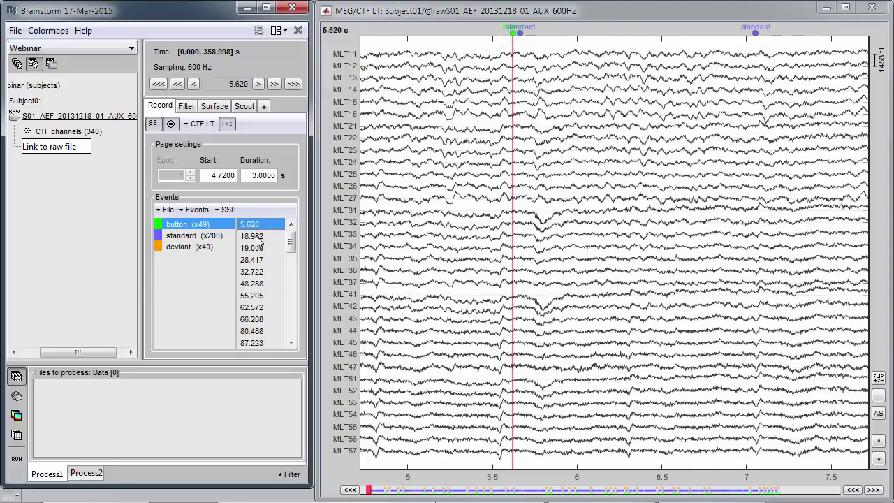
pyautogui.click(257, 236)
pyautogui.click(261, 249)
pyautogui.click(260, 260)
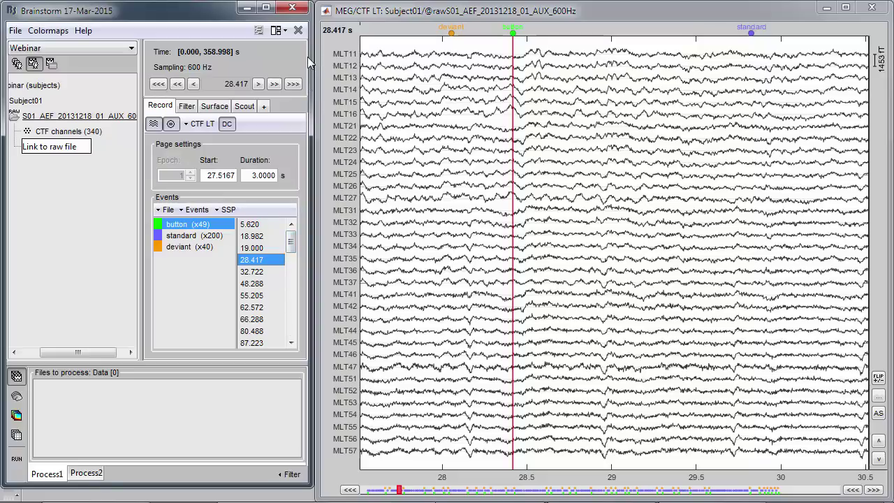
# - Increase the display gain of the MEG traces several times, then reduce it again to a 1320 fT scale
pyautogui.click(879, 442)
pyautogui.click(879, 441)
pyautogui.click(879, 441)
pyautogui.click(880, 442)
pyautogui.click(880, 441)
pyautogui.click(879, 441)
pyautogui.click(880, 459)
pyautogui.click(879, 459)
pyautogui.click(879, 459)
pyautogui.click(879, 459)
pyautogui.click(880, 459)
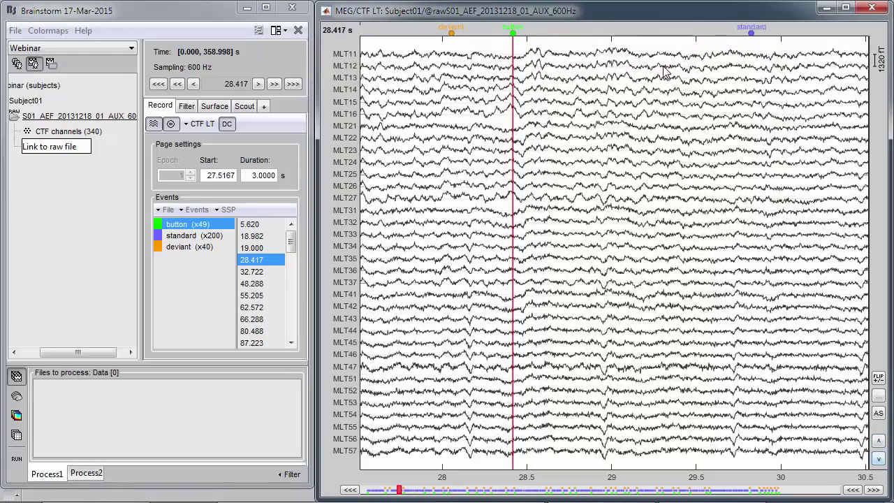
# - Vary the trace gain with the time cursor at 29.123 s, and page forward to the page starting at about 32.9 s
pyautogui.click(633, 32)
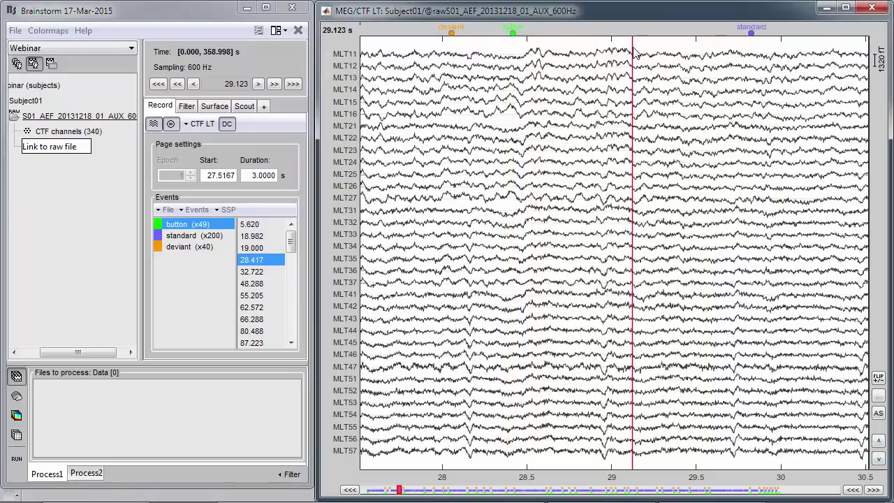
pyautogui.scroll(4, 643, 78)
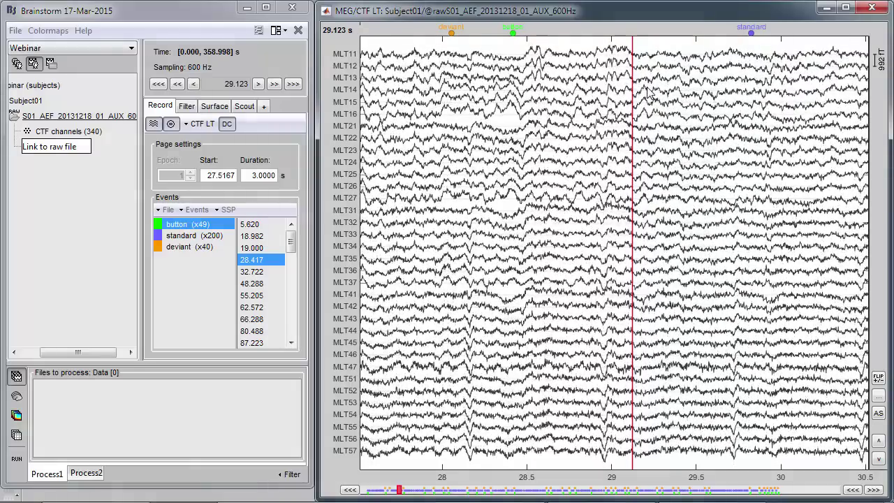
pyautogui.click(878, 441)
pyautogui.click(878, 441)
pyautogui.scroll(2, 821, 465)
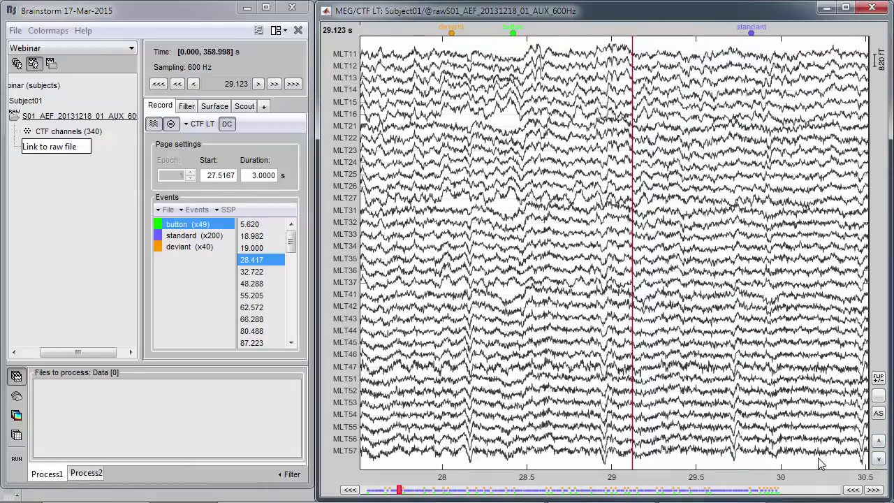
pyautogui.scroll(2, 821, 465)
pyautogui.scroll(-5, 820, 465)
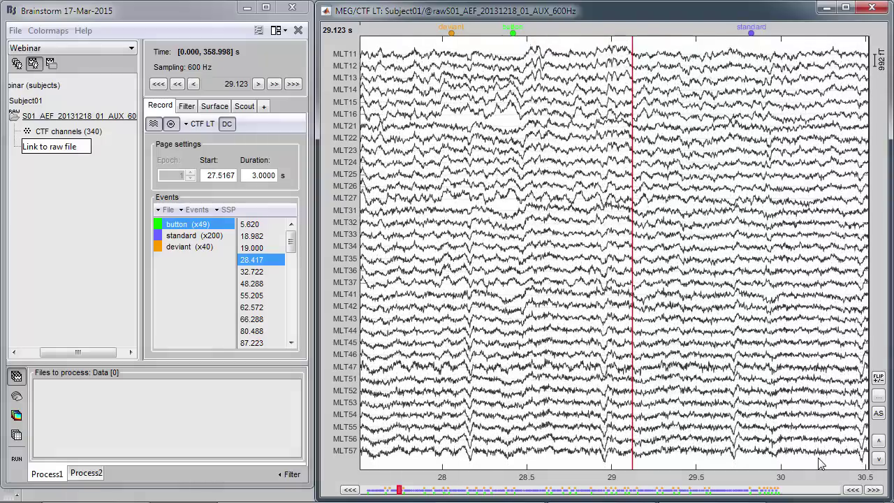
pyautogui.press('pagedown')
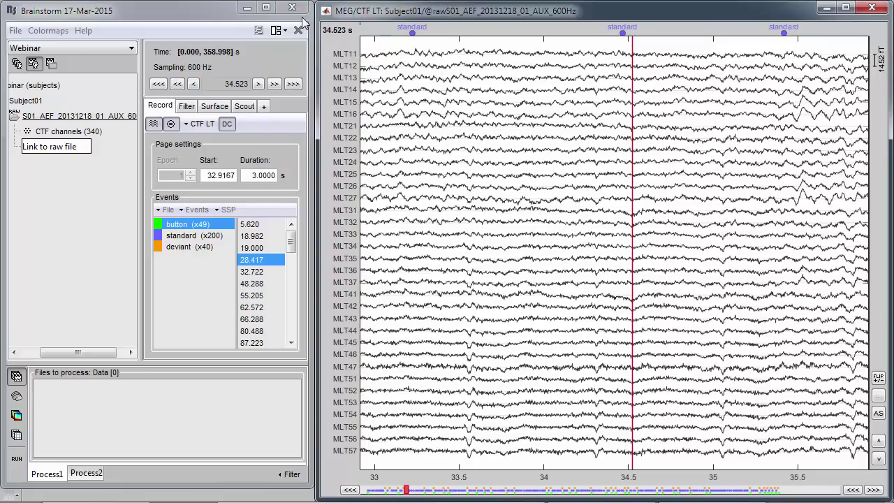
# - Close the MEG recordings figure and minimize the MATLAB window behind Brainstorm
pyautogui.click(871, 8)
pyautogui.click(828, 7)
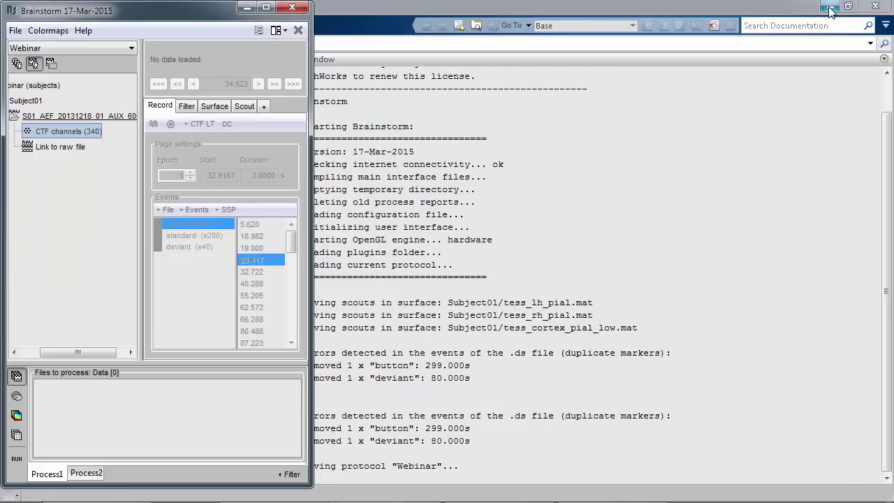
pyautogui.click(830, 7)
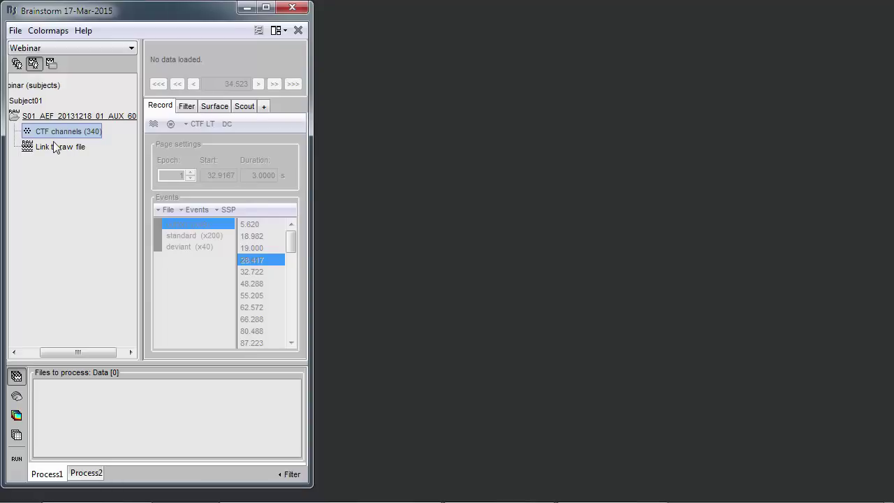
# - Add the Link to raw file of the AEF 01 recording to the Process1 files to process
pyautogui.click(46, 149)
pyautogui.moveTo(44, 147); pyautogui.dragTo(160, 421)
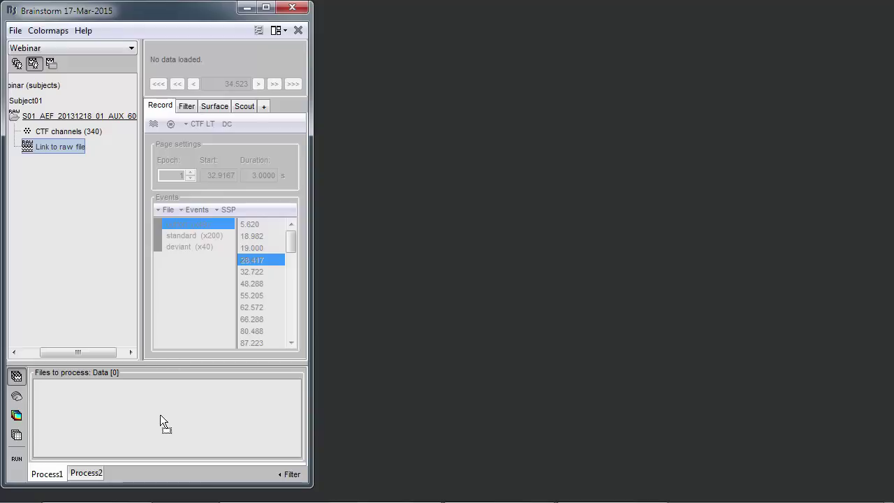
pyautogui.moveTo(160, 414); pyautogui.dragTo(160, 414)
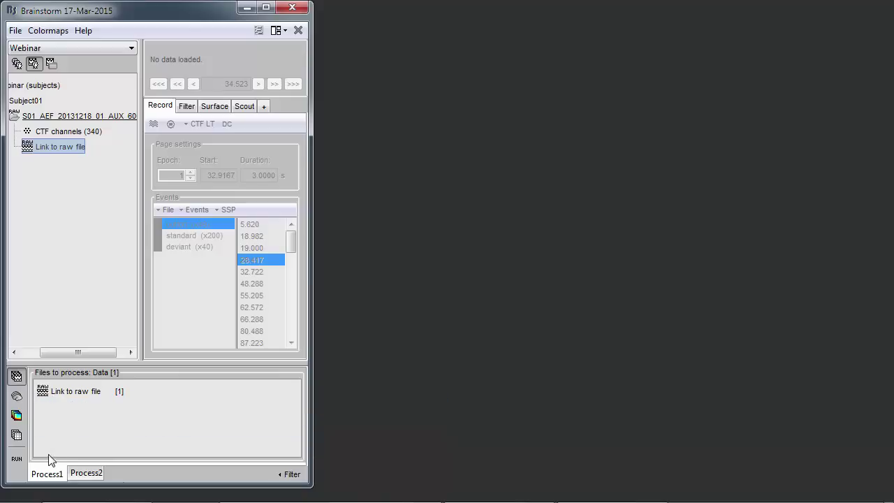
# - Start a processing pipeline for the raw file and add the Power spectrum density (Welch) process
pyautogui.click(14, 463)
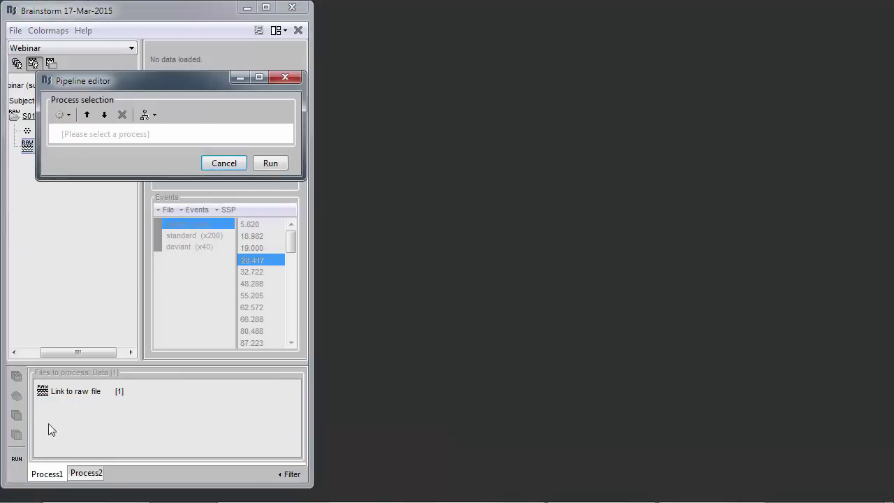
pyautogui.click(72, 116)
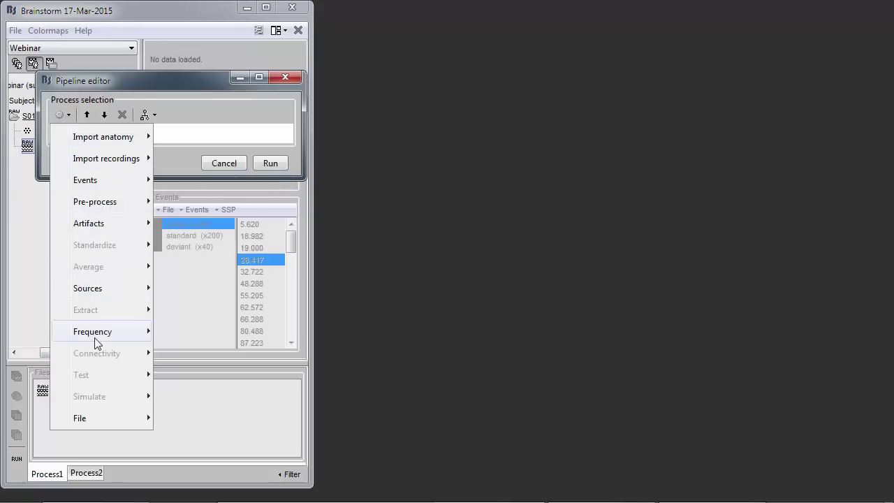
pyautogui.moveTo(95, 339)
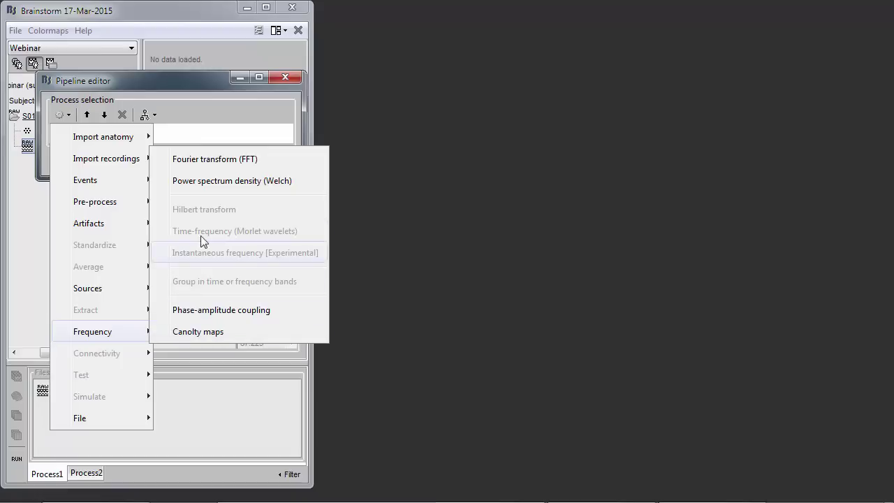
pyautogui.click(273, 182)
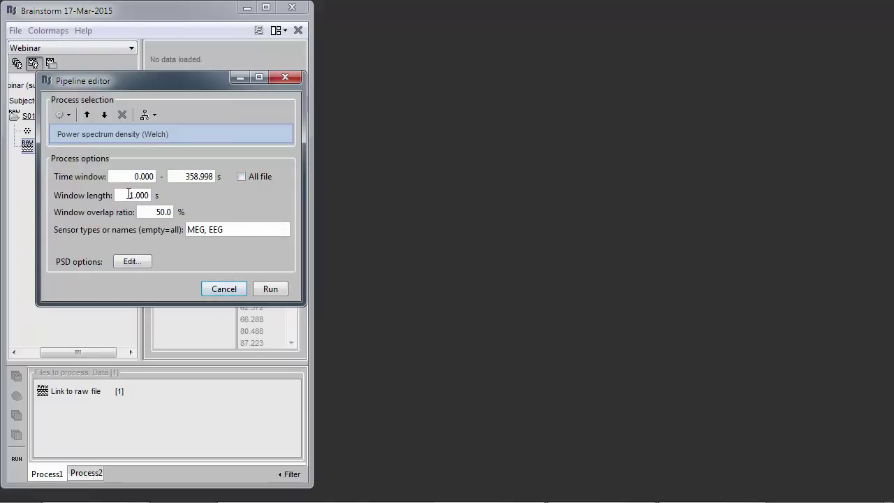
# - Run the PSD on 0 to 100 s with a 2 s window length, keeping Matlab's FFT defaults for the frequency definition
pyautogui.click(180, 176)
pyautogui.write('100')
pyautogui.click(129, 196)
pyautogui.write('2')
pyautogui.click(133, 262)
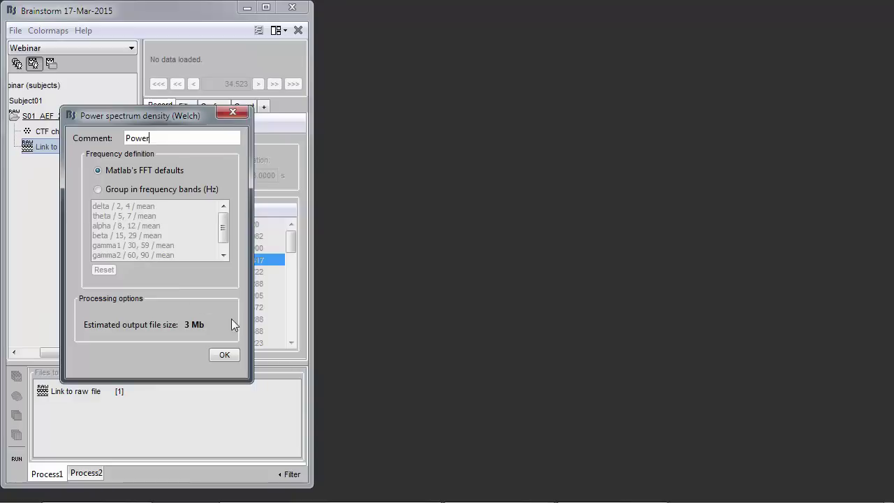
pyautogui.click(227, 354)
pyautogui.click(266, 293)
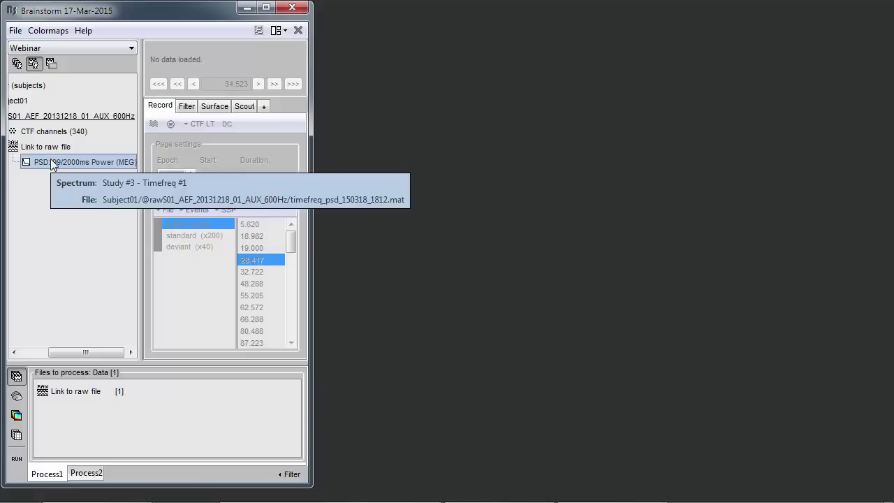
# - Display the power spectrum of the computed PSD file and place the frequency cursor at 14.65 Hz
pyautogui.rightClick(52, 163)
pyautogui.click(79, 168)
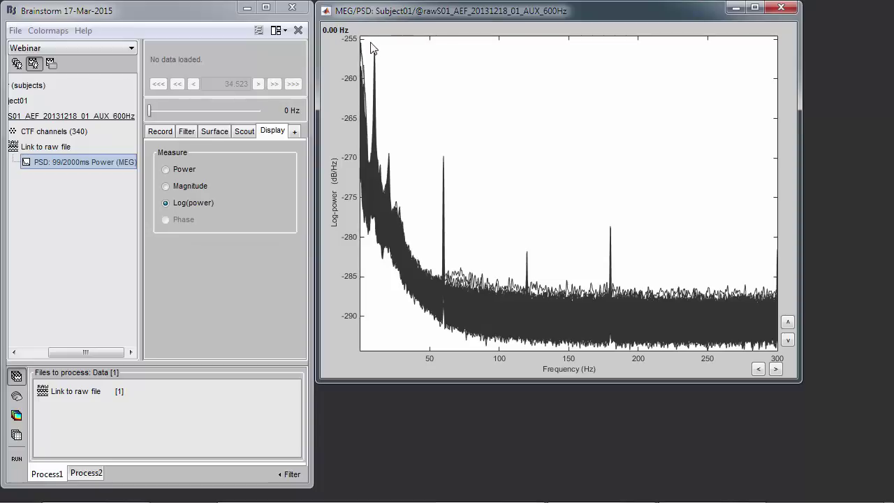
pyautogui.click(364, 45)
pyautogui.click(380, 44)
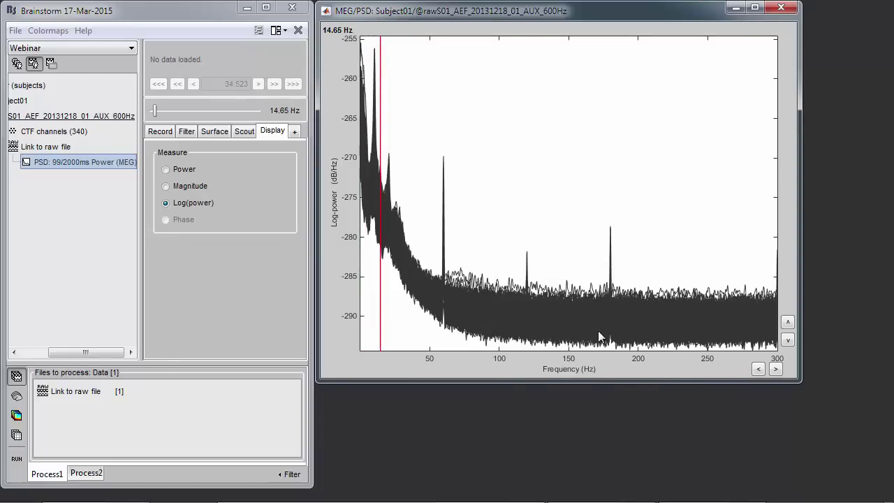
# - Highlight one sensor's spectrum, show the 2D power topography at 14.65 Hz, and clear the sensor selection
pyautogui.click(358, 88)
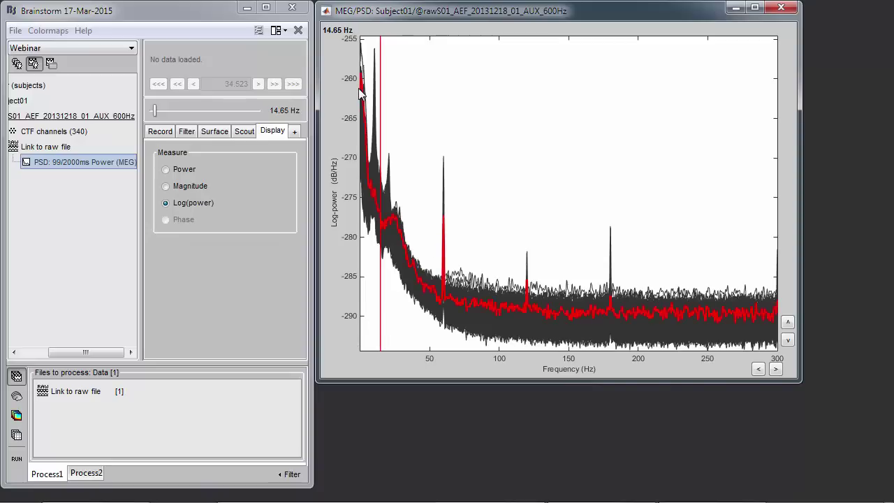
pyautogui.hotkey('ctrl', 't')
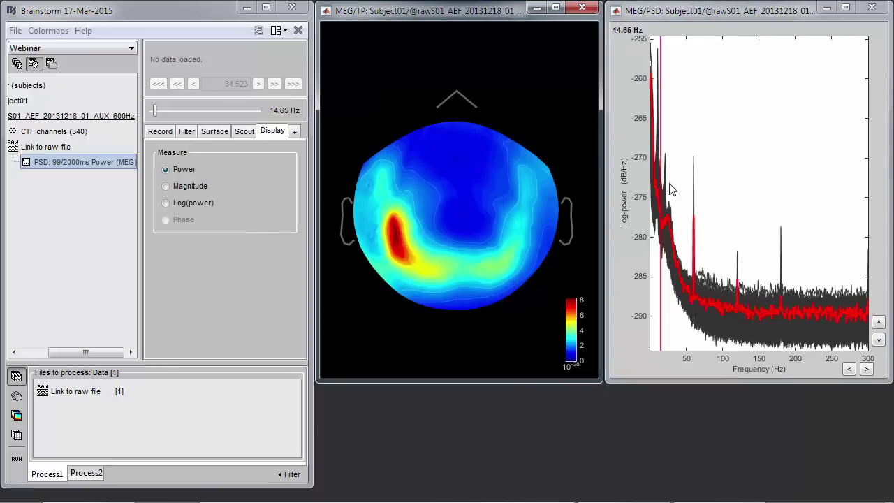
pyautogui.click(667, 218)
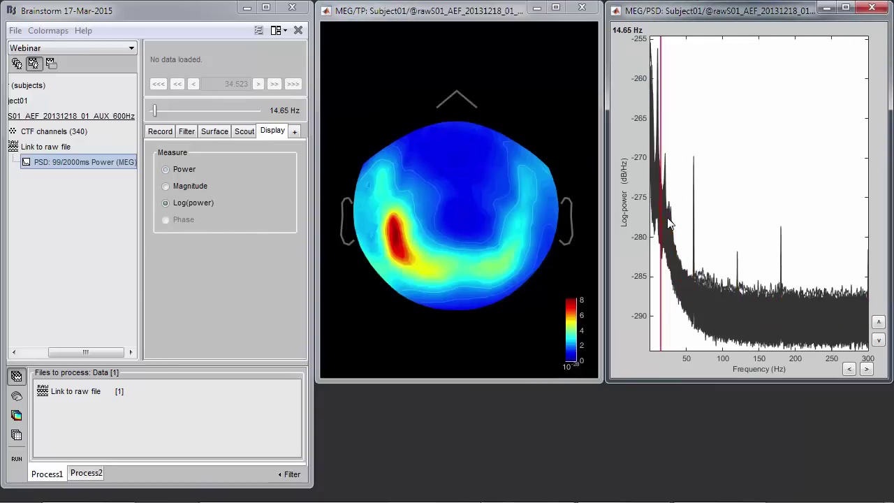
# - Move the frequency cursor to 2.64 Hz and step it down to 0 Hz, examining the topography at each frequency
pyautogui.click(653, 44)
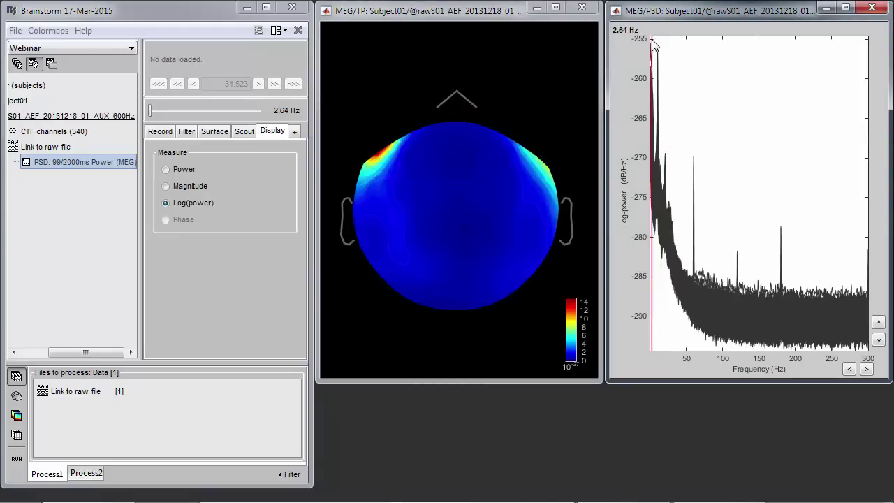
pyautogui.press('Left')
pyautogui.press('Left')
pyautogui.press('Left')
pyautogui.press('Left')
pyautogui.press('Left')
pyautogui.press('Left')
pyautogui.press('Left')
pyautogui.press('Left')
pyautogui.press('Left')
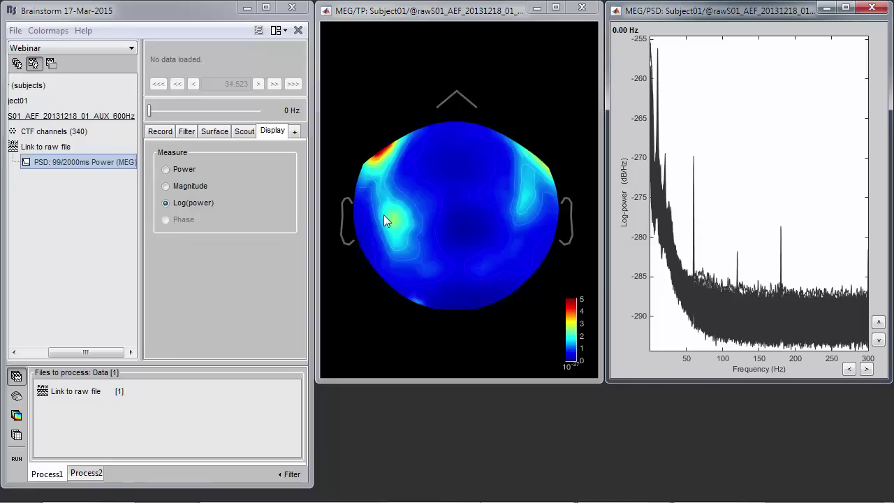
# - Show the sensor positions and sensor names on the 2D topography, then hide them again
pyautogui.press('e')
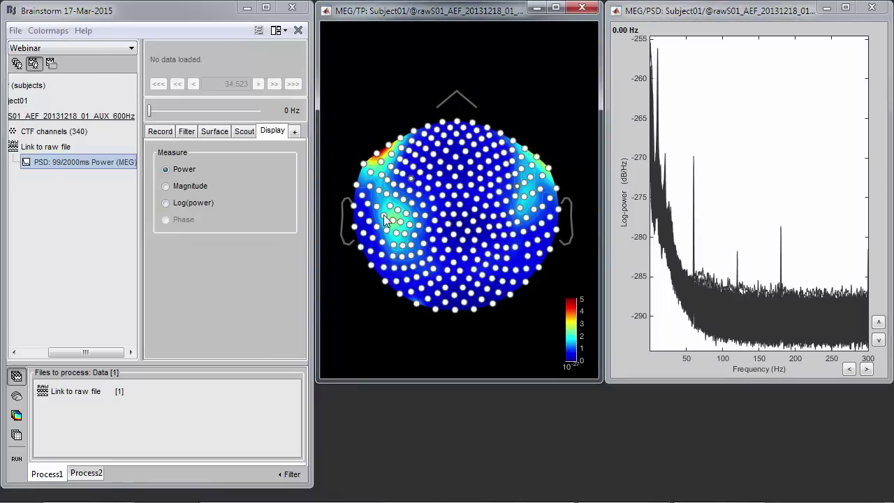
pyautogui.hotkey('shift', 'e')
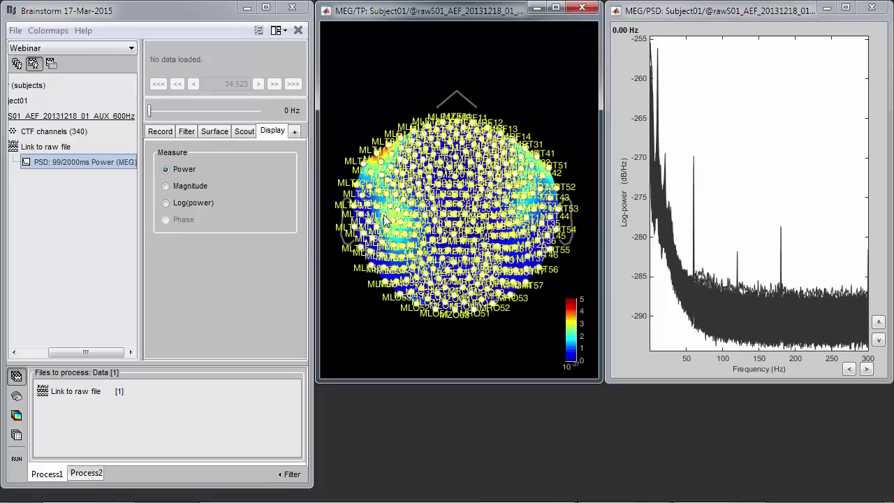
pyautogui.press('e')
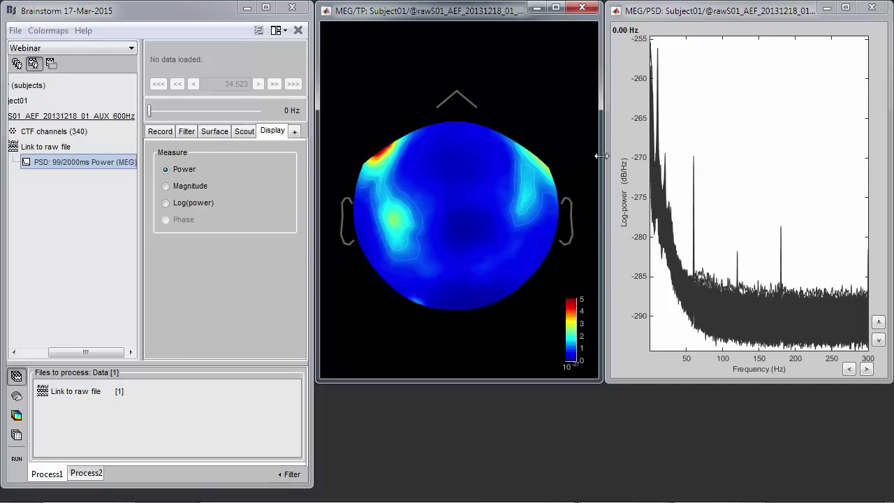
# - Step the frequency cursor up from 0 Hz to the 10.25 Hz peak, examining the topography at each frequency
pyautogui.click(653, 42)
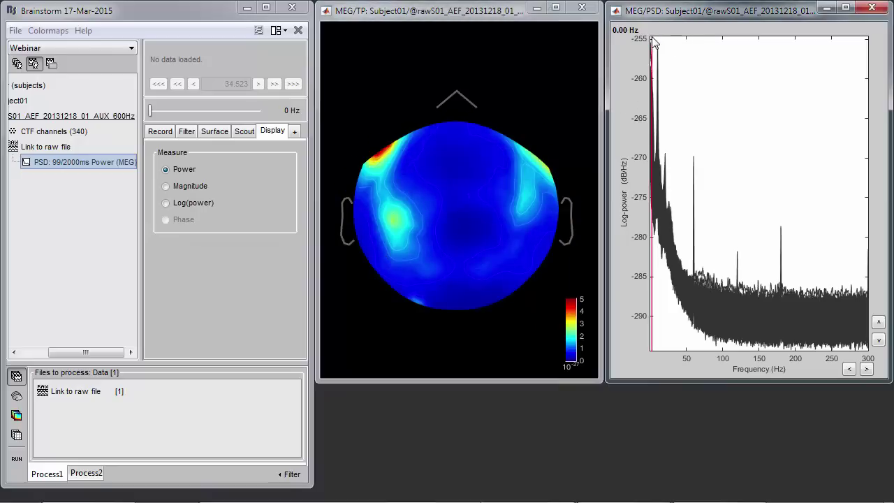
pyautogui.click(653, 42)
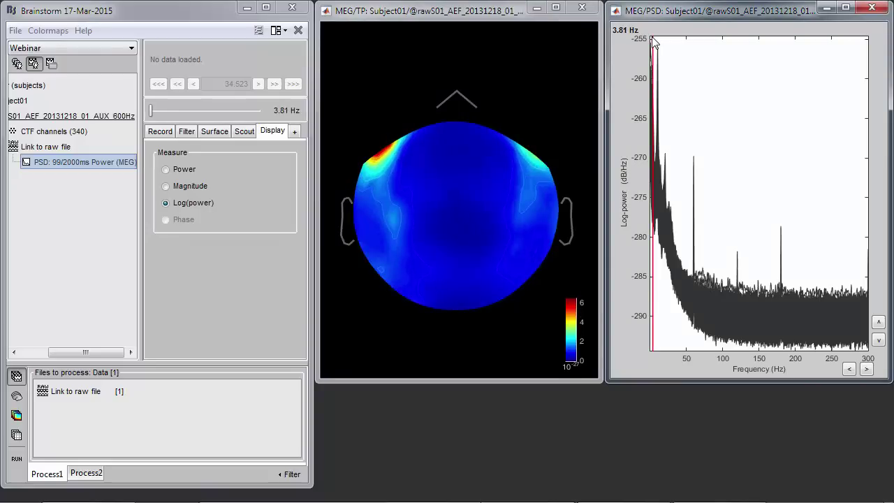
pyautogui.press('Right')
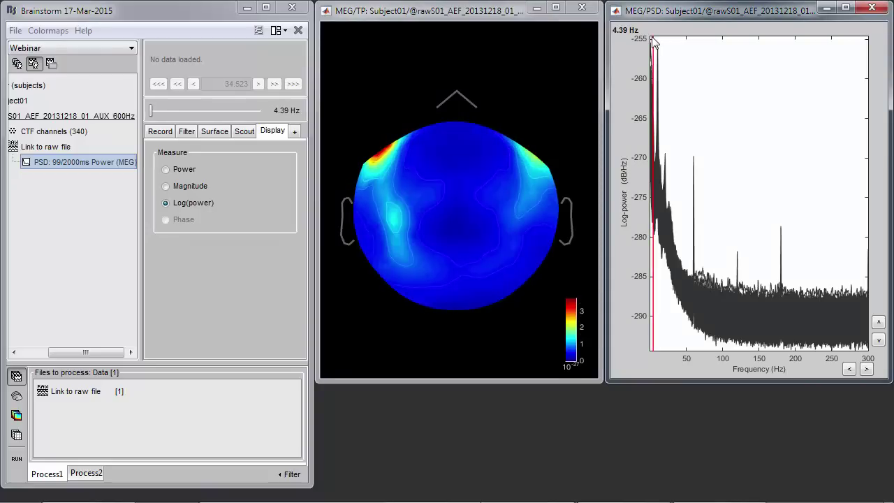
pyautogui.press('Right')
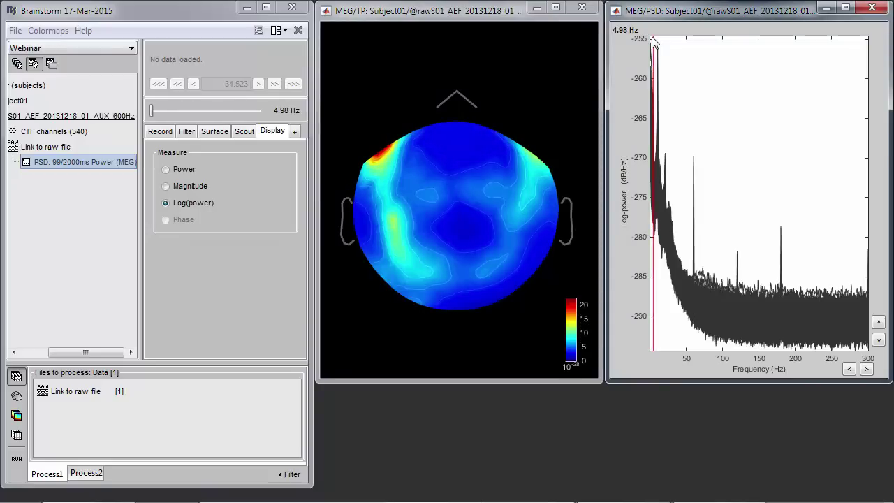
pyautogui.press('Right')
pyautogui.press('Right')
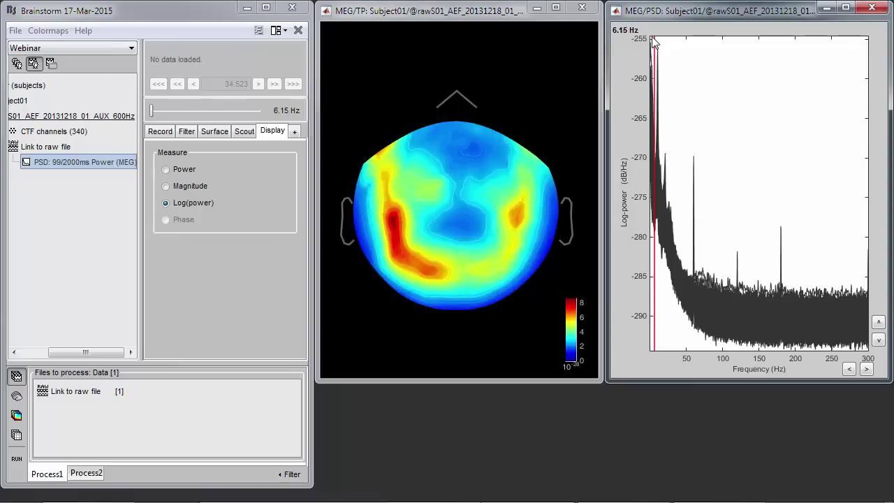
pyautogui.press('Right')
pyautogui.press('Right')
pyautogui.press('Right')
pyautogui.press('Right')
pyautogui.press('Right')
pyautogui.press('Right')
pyautogui.press('Right')
pyautogui.press('Right')
pyautogui.press('Right')
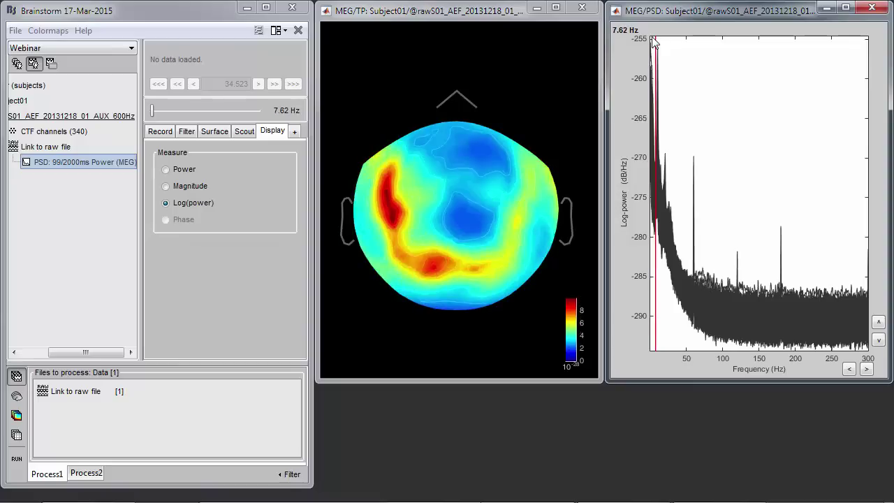
pyautogui.press('Right')
pyautogui.press('Right')
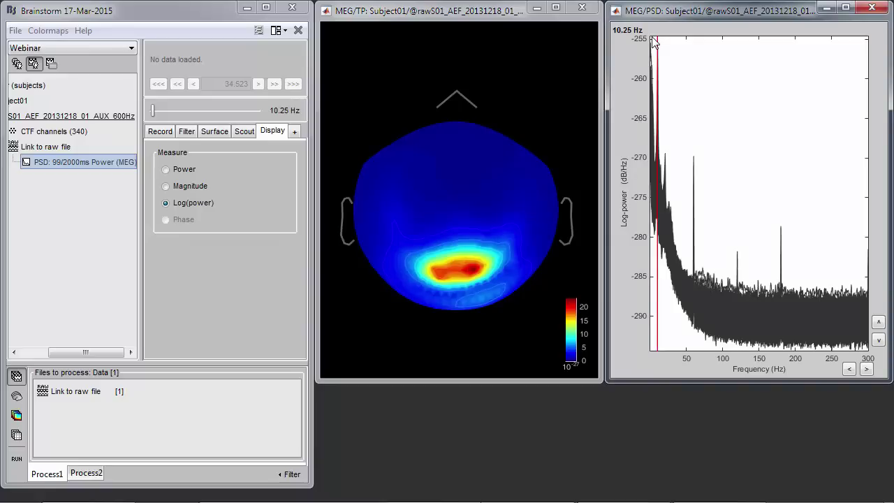
# - Step the frequency cursor from 10.25 Hz up to the 60.35 Hz line-noise peak, comparing the sensor topographies along the way
pyautogui.press('Right')
pyautogui.press('Right')
pyautogui.press('Right')
pyautogui.press('Right')
pyautogui.press('Right')
pyautogui.press('Right')
pyautogui.press('Right')
pyautogui.press('Right')
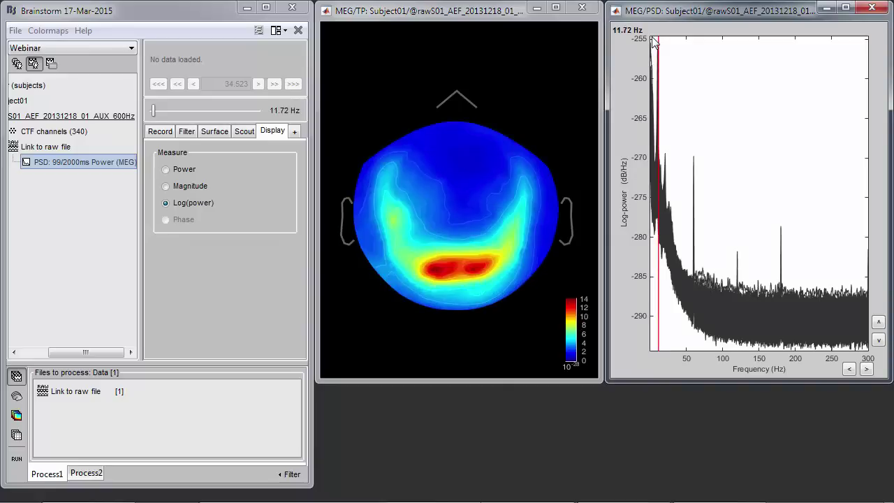
pyautogui.press('Right')
pyautogui.press('Right')
pyautogui.press('Right')
pyautogui.press('Right')
pyautogui.press('Right')
pyautogui.press('Right')
pyautogui.press('Right')
pyautogui.press('Right')
pyautogui.press('Right')
pyautogui.press('Right')
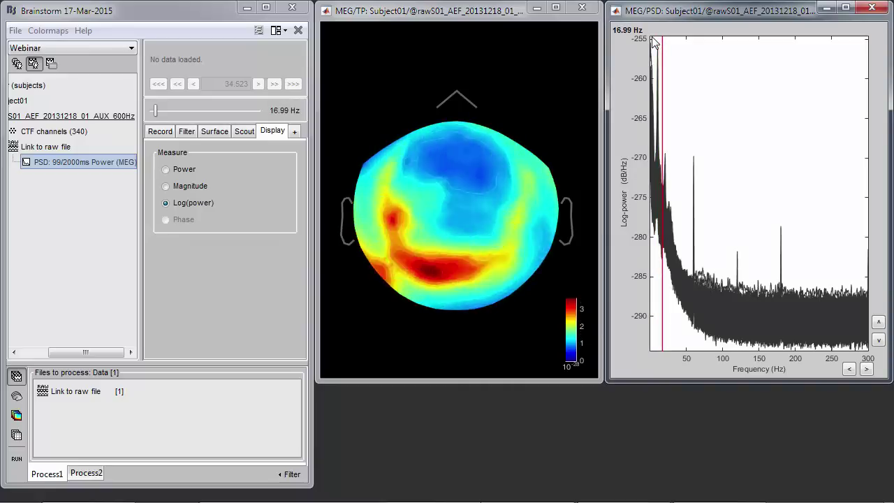
pyautogui.press('Right')
pyautogui.press('Right')
pyautogui.press('Right')
pyautogui.press('Right')
pyautogui.press('Right')
pyautogui.press('Right')
pyautogui.press('Right')
pyautogui.press('Right')
pyautogui.press('Right')
pyautogui.press('Right')
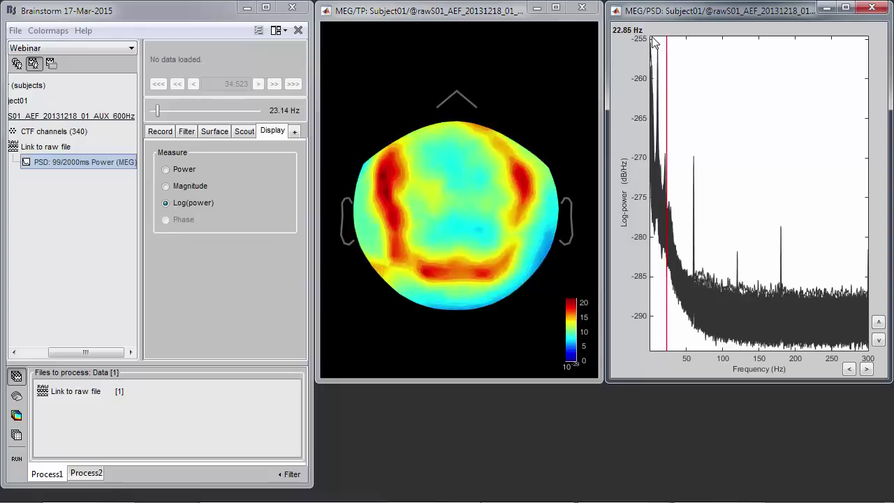
pyautogui.press('Right')
pyautogui.press('Right')
pyautogui.press('Right')
pyautogui.press('Right')
pyautogui.press('Right')
pyautogui.press('Right')
pyautogui.press('Right')
pyautogui.press('Right')
pyautogui.press('Right')
pyautogui.press('Right')
pyautogui.press('Right')
pyautogui.press('Right')
pyautogui.press('Right')
pyautogui.press('Right')
pyautogui.press('Right')
pyautogui.press('Right')
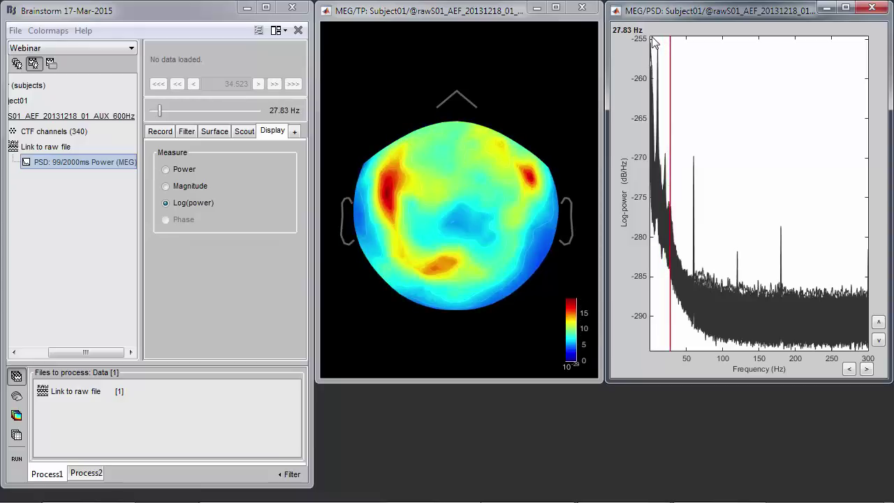
pyautogui.press('Right')
pyautogui.press('Right')
pyautogui.press('Right')
pyautogui.press('Right')
pyautogui.press('Right')
pyautogui.press('Right')
pyautogui.press('Right')
pyautogui.press('Right')
pyautogui.press('Right')
pyautogui.press('Right')
pyautogui.press('Right')
pyautogui.press('Right')
pyautogui.press('Right')
pyautogui.press('Right')
pyautogui.press('Right')
pyautogui.press('Right')
pyautogui.press('Right')
pyautogui.press('Right')
pyautogui.press('Right')
pyautogui.press('Right')
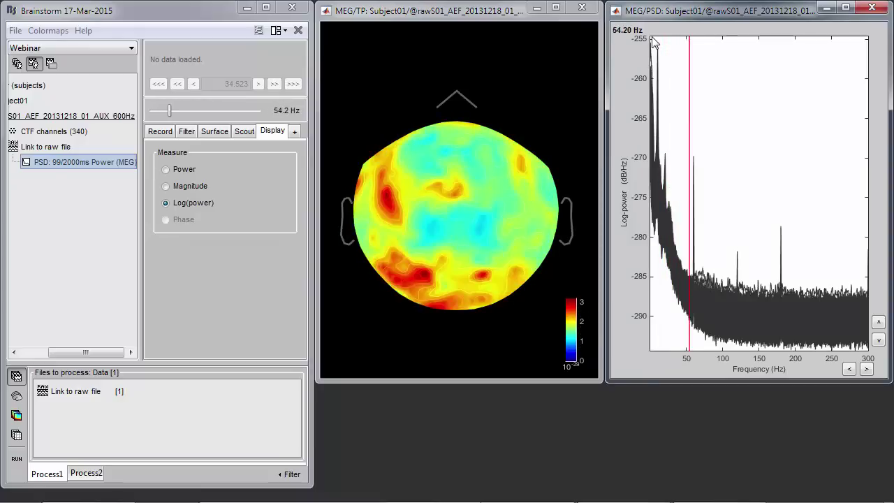
pyautogui.press('Right')
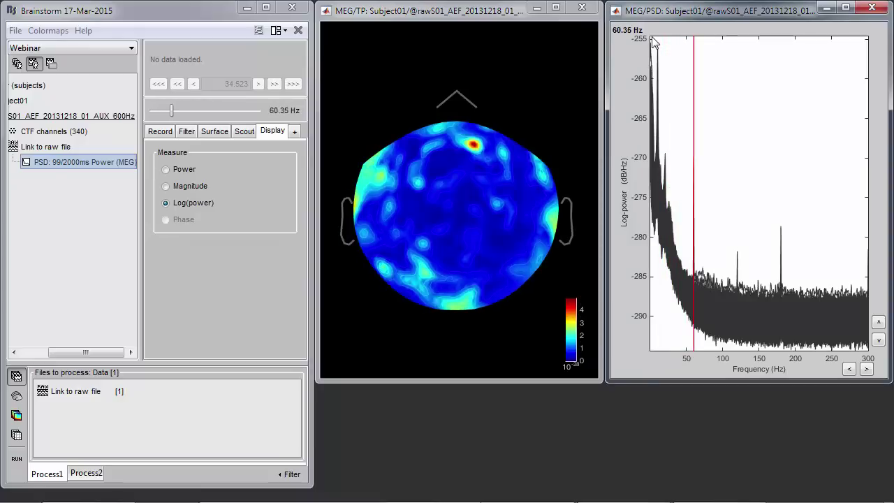
# - Step the frequency cursor back and forth around the 60 Hz peak and on to 62.40 Hz, comparing the topographies
pyautogui.press('Left')
pyautogui.press('Left')
pyautogui.press('Right')
pyautogui.press('Right')
pyautogui.press('Right')
pyautogui.press('Left')
pyautogui.press('Left')
pyautogui.press('Right')
pyautogui.press('Right')
pyautogui.press('Right')
pyautogui.press('Right')
pyautogui.press('Right')
pyautogui.press('Right')
pyautogui.press('Right')
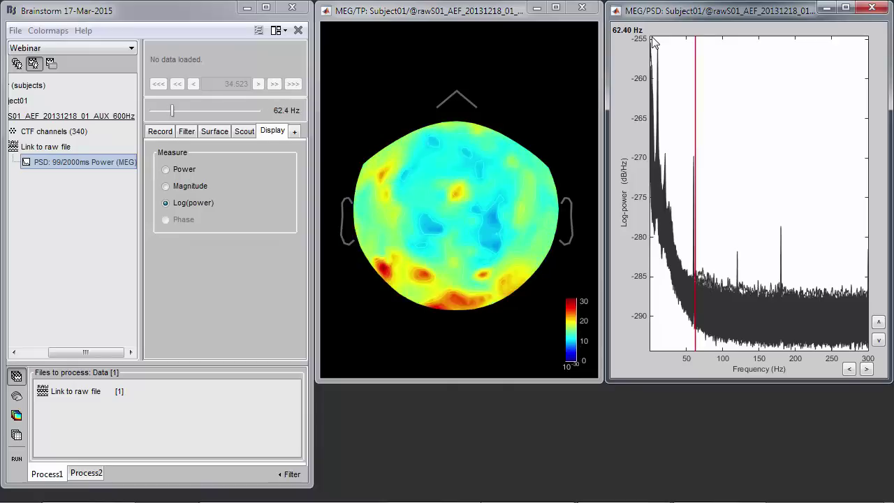
# - Place the frequency cursor at 74.71 Hz and step it down and back up, examining the neighbouring topographies
pyautogui.click(704, 257)
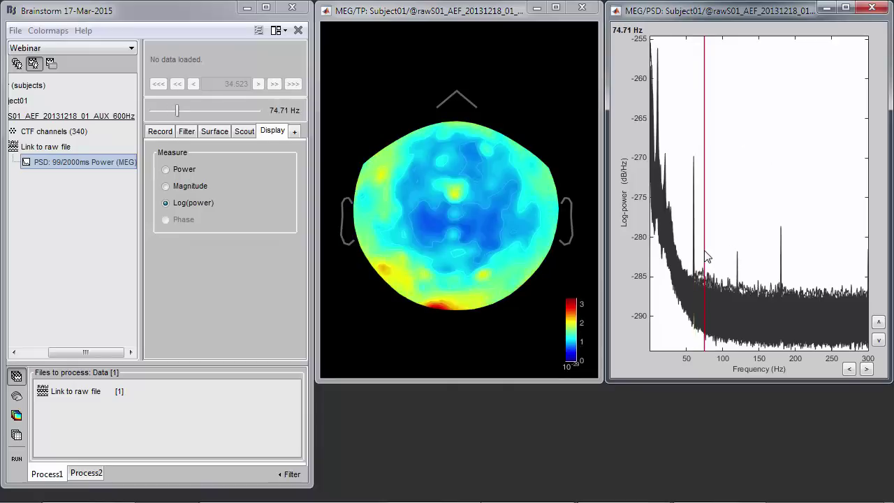
pyautogui.press('Left')
pyautogui.press('Left')
pyautogui.press('Left')
pyautogui.press('Left')
pyautogui.press('Left')
pyautogui.press('Left')
pyautogui.press('Left')
pyautogui.press('Left')
pyautogui.press('Left')
pyautogui.press('Left')
pyautogui.press('Left')
pyautogui.press('Left')
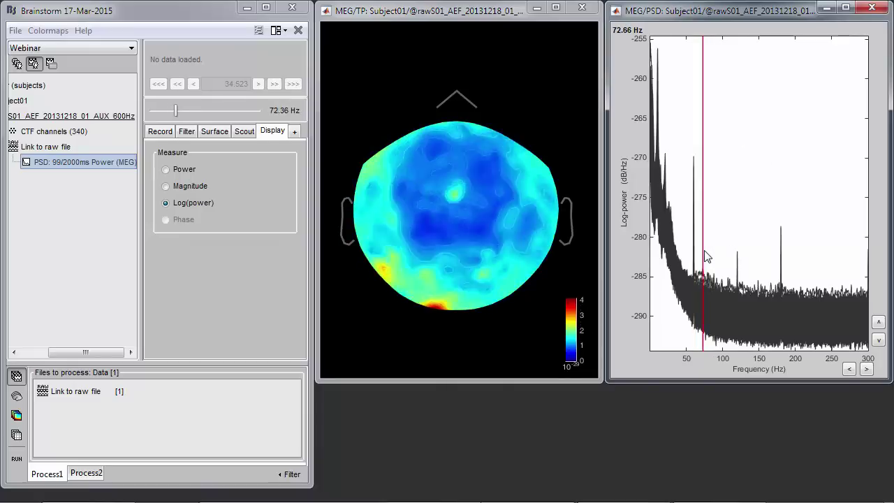
pyautogui.press('Right')
pyautogui.press('Right')
pyautogui.press('Right')
pyautogui.press('Right')
pyautogui.press('Right')
pyautogui.press('Right')
pyautogui.press('Right')
pyautogui.press('Right')
pyautogui.press('Right')
pyautogui.press('Right')
pyautogui.press('Right')
pyautogui.press('Right')
pyautogui.press('Right')
pyautogui.press('Right')
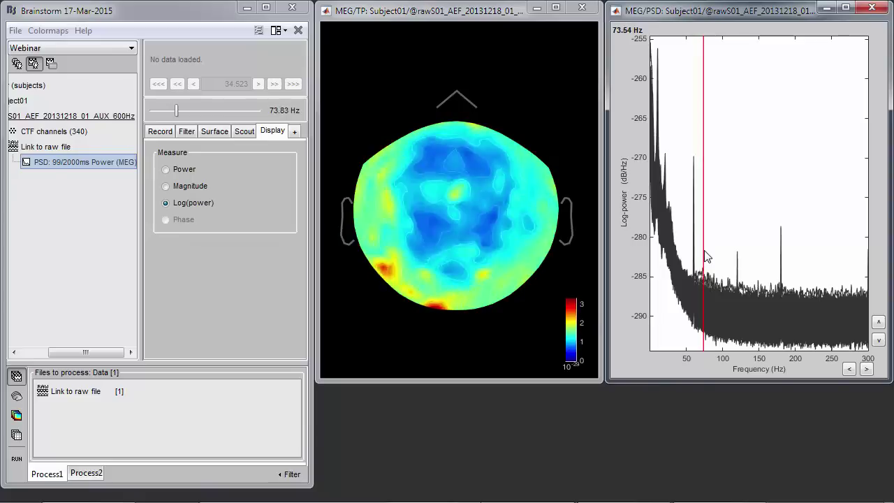
# - Select the 66.21 to 94.92 Hz band, clear it, and place the cursor near the 120 Hz peak at 120.70 Hz
pyautogui.moveTo(698, 252); pyautogui.dragTo(719, 251)
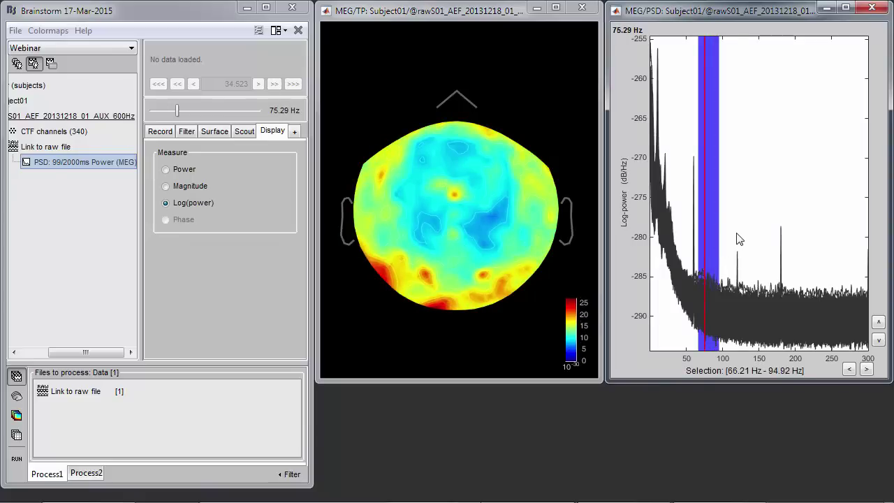
pyautogui.click(738, 239)
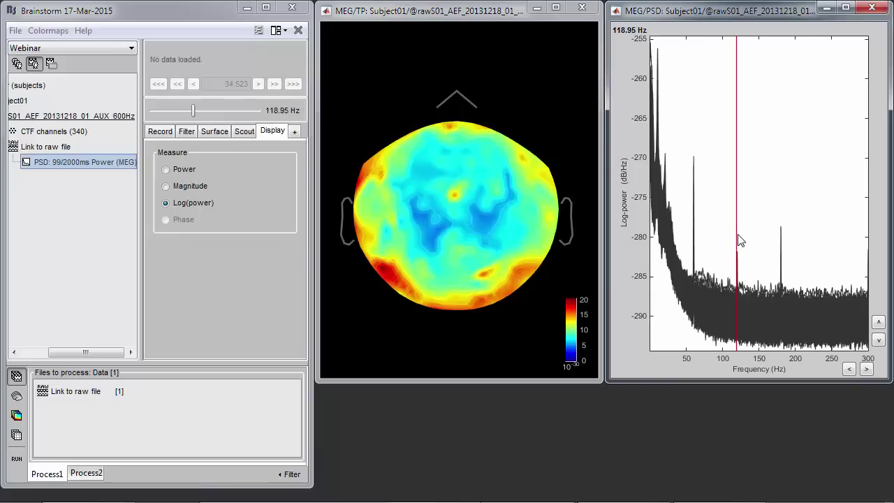
pyautogui.click(739, 238)
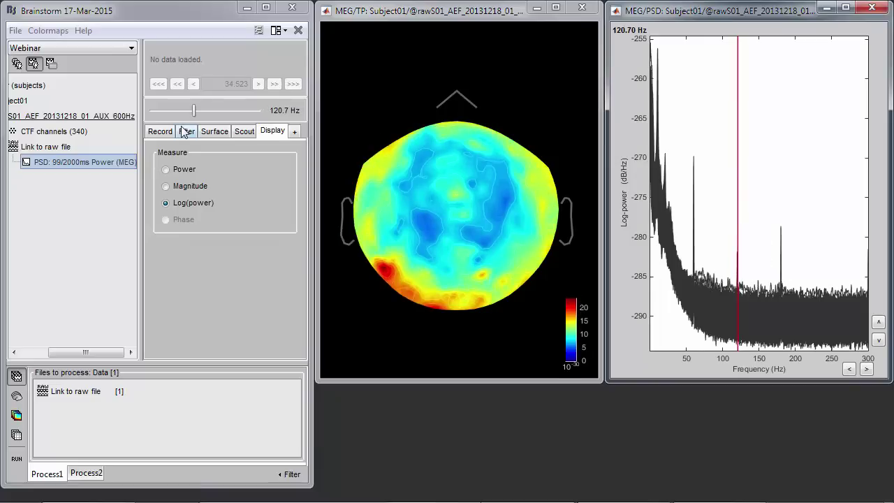
# - Change the displayed frequency with the slider to 30.47 Hz and on up to 90.23 Hz, viewing the topographies
pyautogui.click(292, 35)
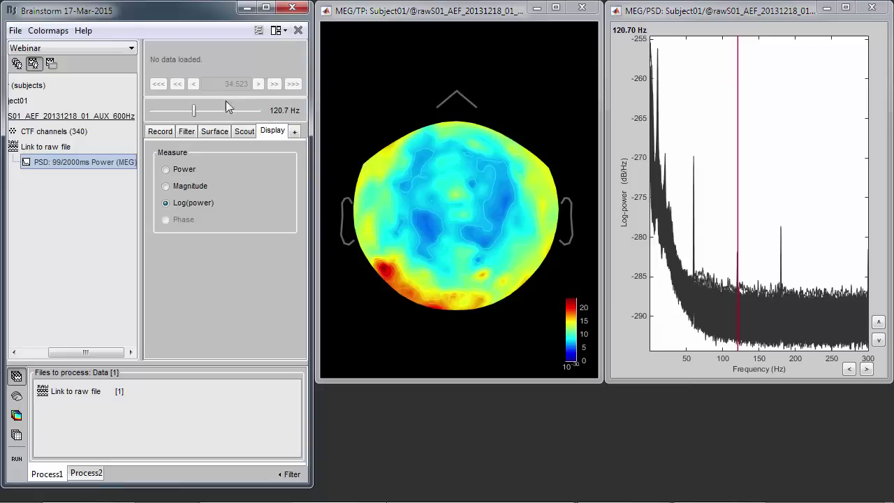
pyautogui.moveTo(197, 111); pyautogui.dragTo(160, 113)
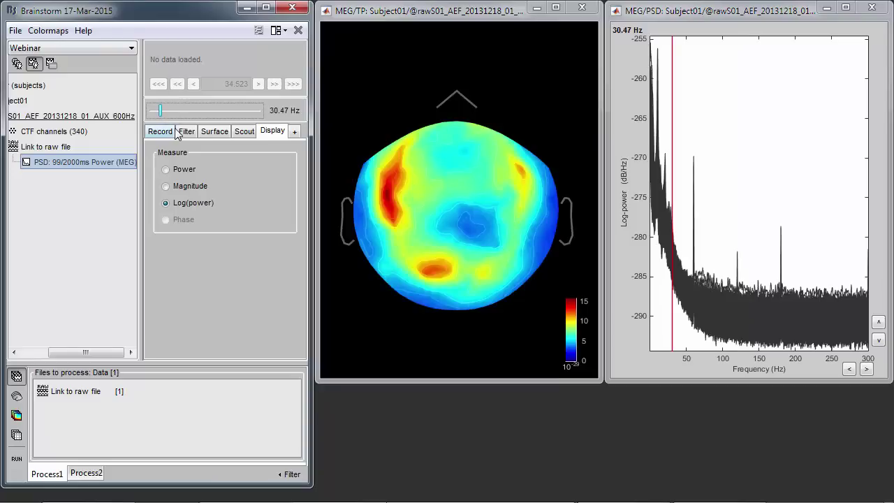
pyautogui.click(196, 115)
pyautogui.click(228, 111)
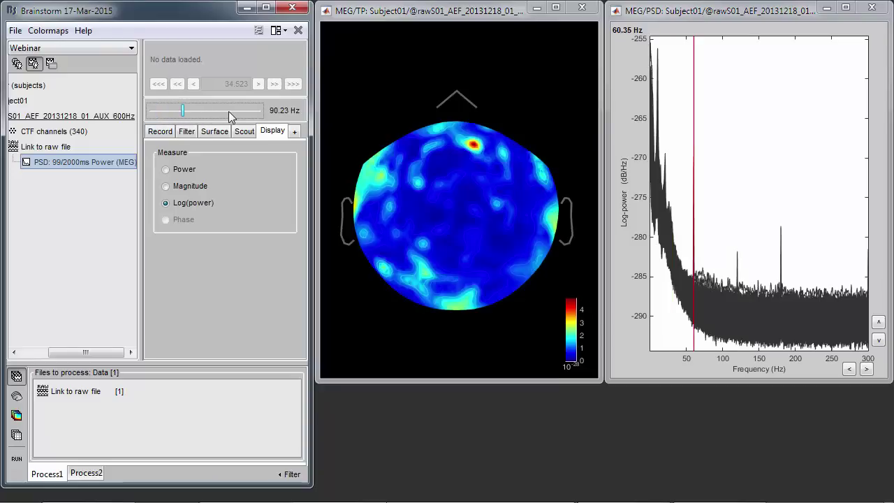
# - Close all figures and add the Notch filter process to a new pipeline for the linked raw file
pyautogui.click(298, 31)
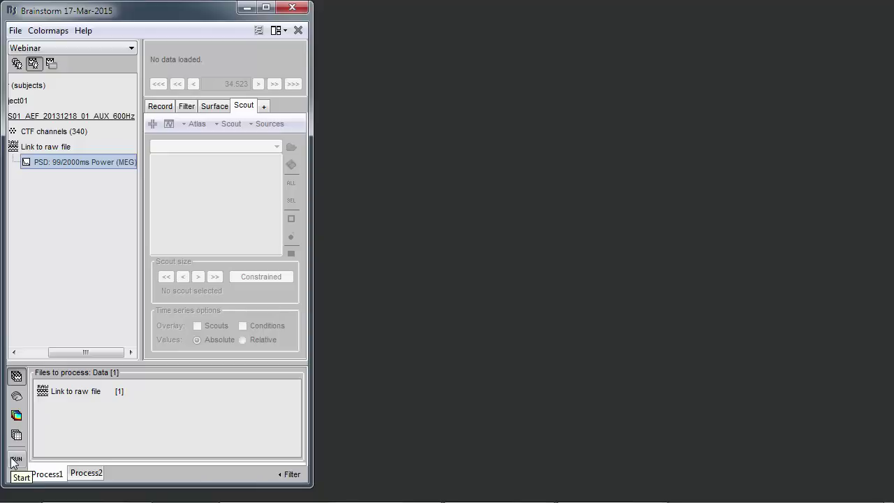
pyautogui.click(15, 460)
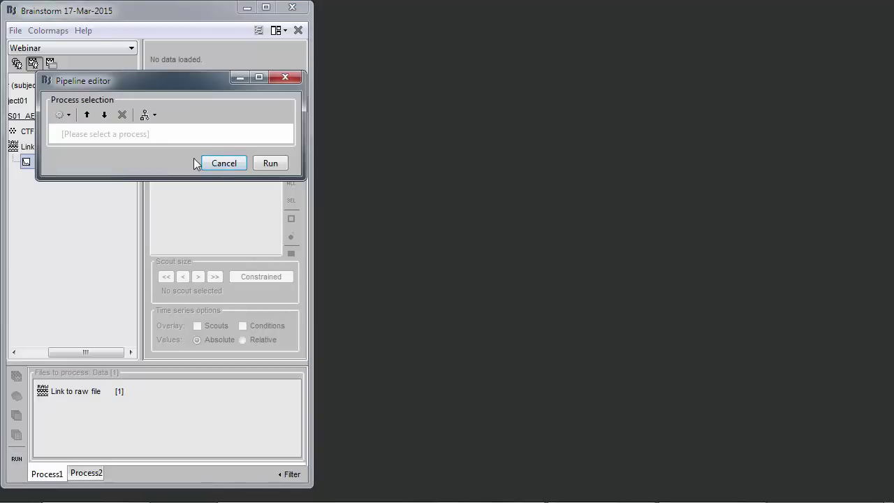
pyautogui.click(63, 115)
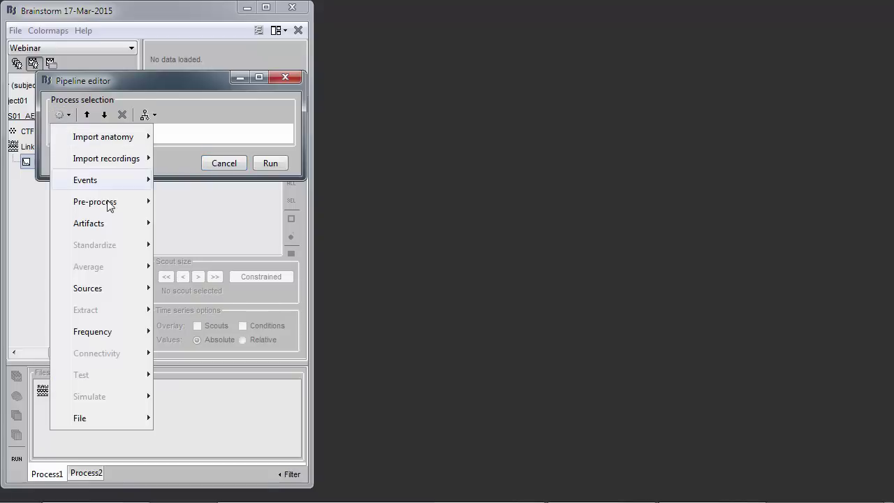
pyautogui.moveTo(98, 339)
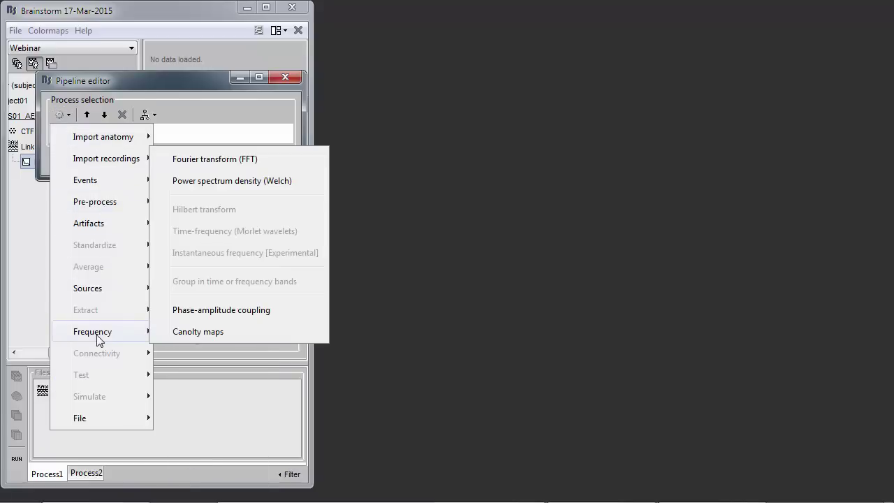
pyautogui.moveTo(140, 181)
pyautogui.moveTo(144, 204)
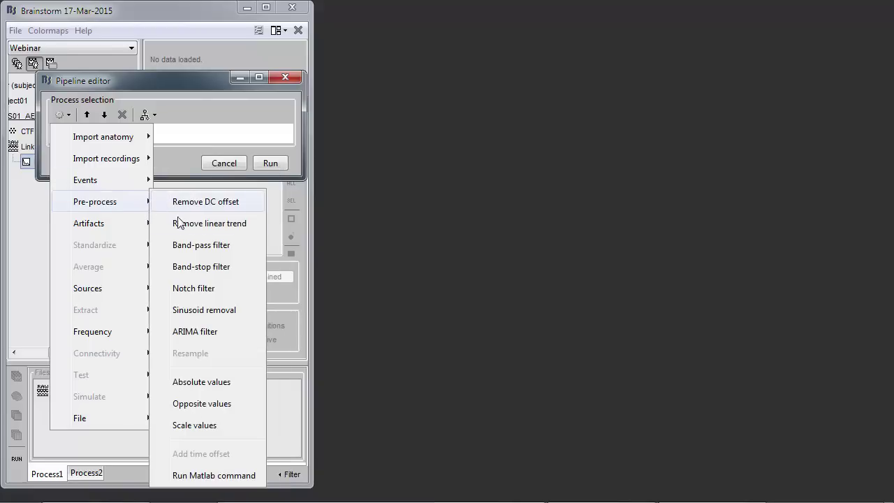
pyautogui.click(185, 288)
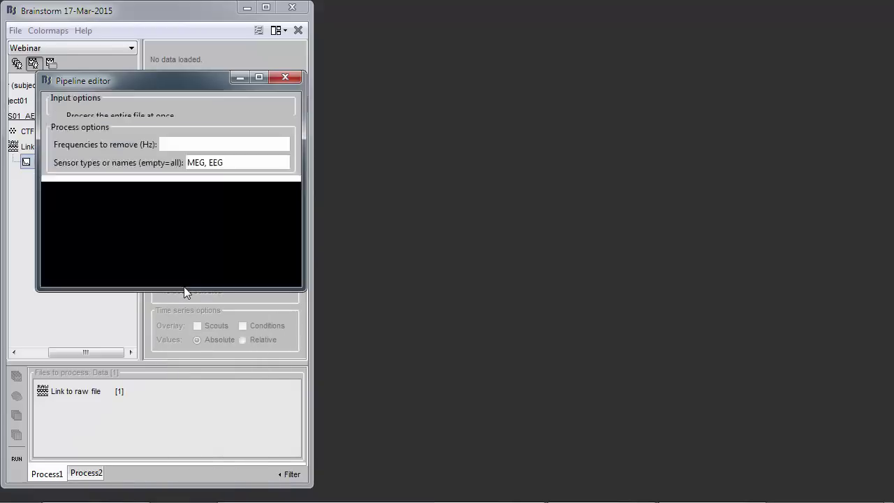
# - Set the notch filter to remove 60, 120 and 180 Hz from the MEG and EEG sensors and run it
pyautogui.click(178, 225)
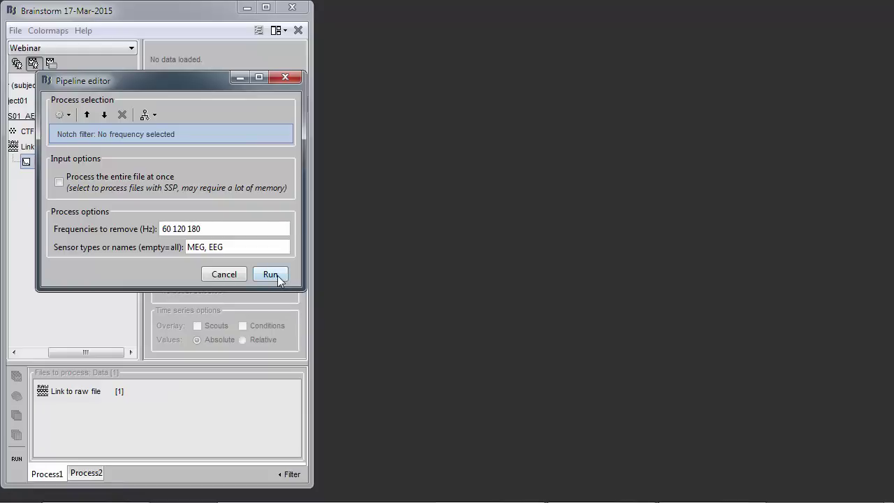
pyautogui.press('Return')
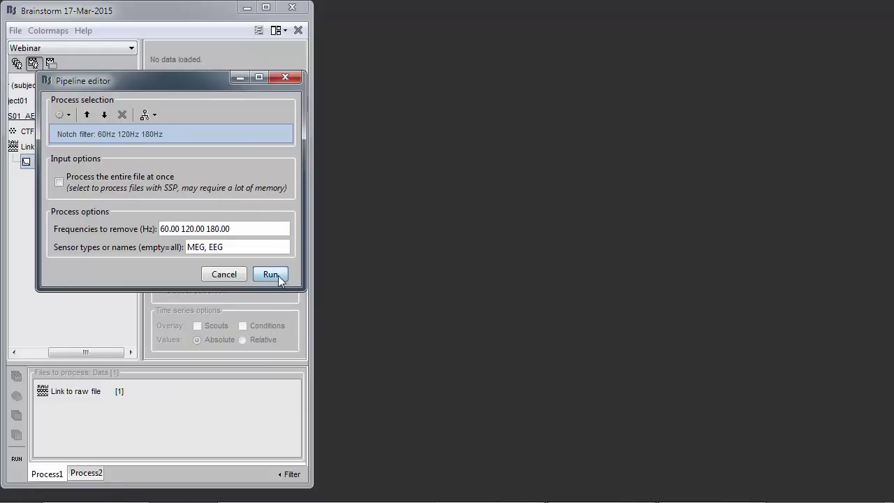
pyautogui.click(270, 274)
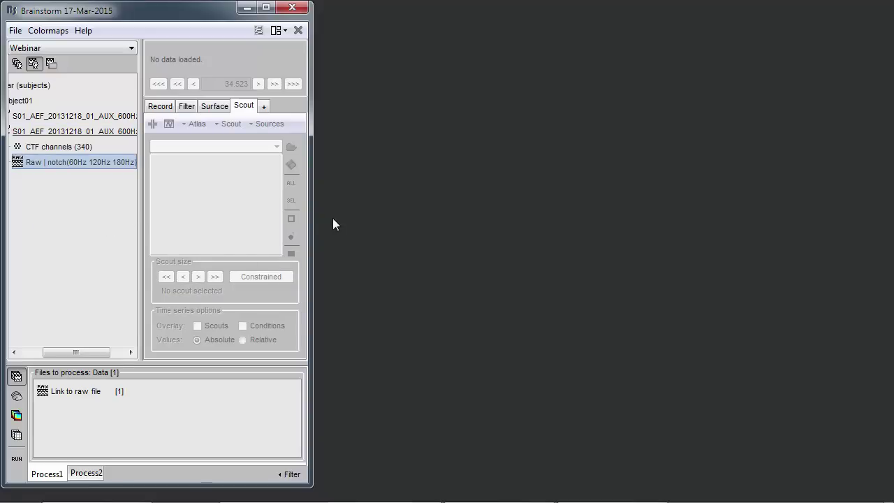
# - Widen the main window, clear the files to process, and add the notch-filtered raw file as the process input
pyautogui.moveTo(312, 222); pyautogui.dragTo(338, 219)
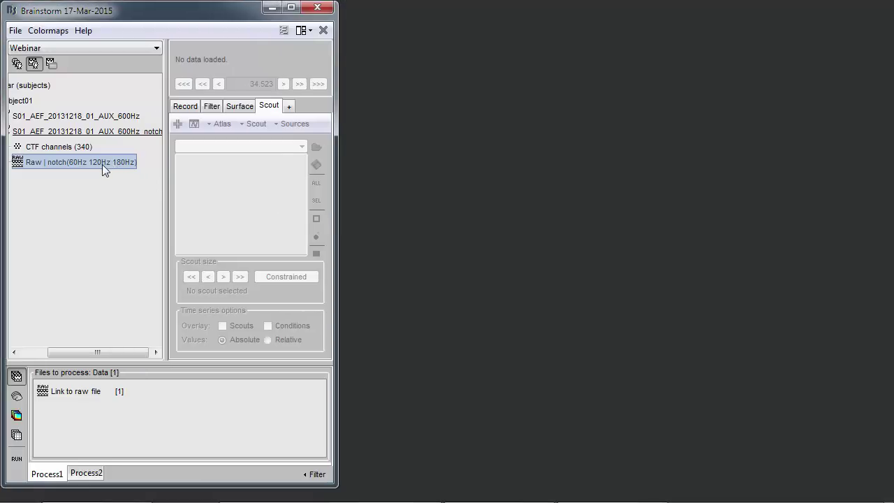
pyautogui.moveTo(102, 164)
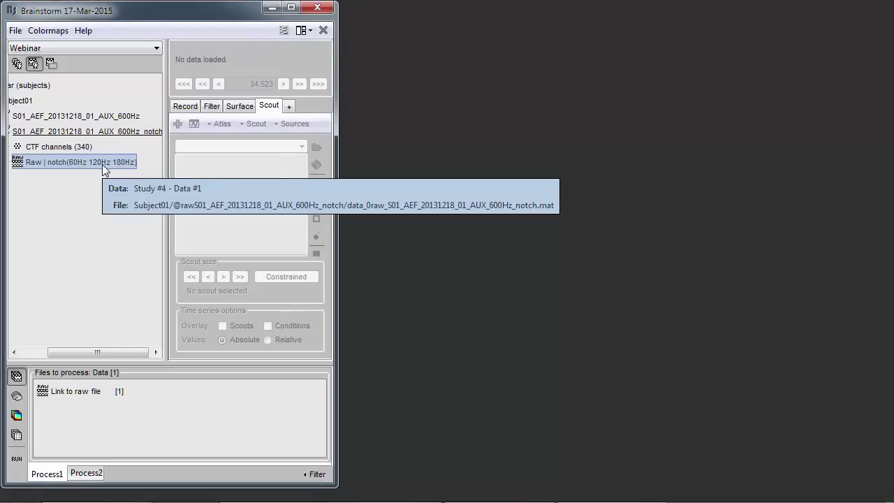
pyautogui.rightClick(132, 394)
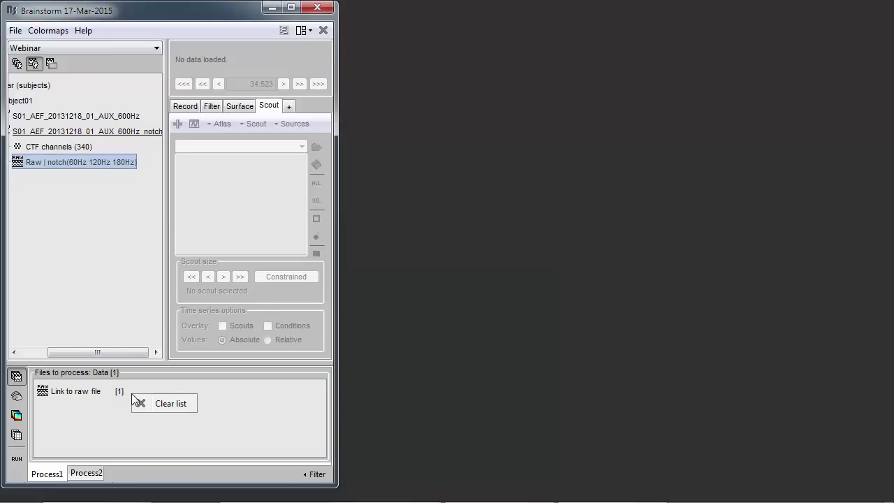
pyautogui.click(151, 405)
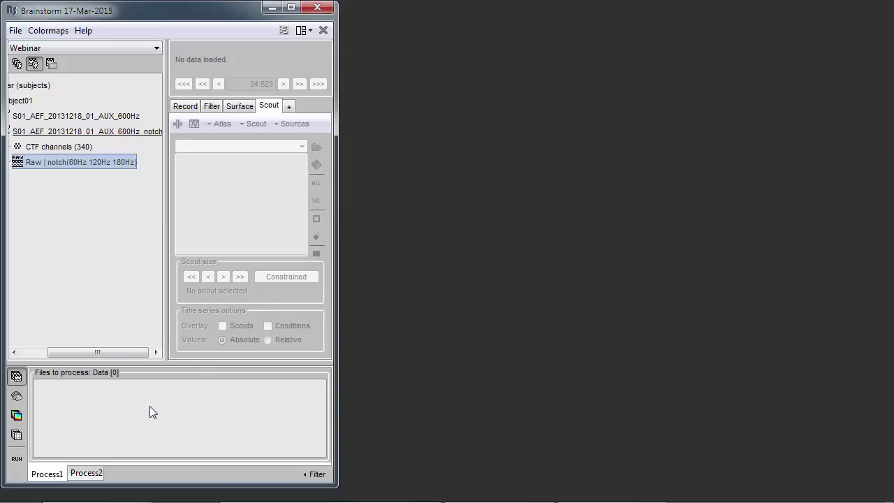
pyautogui.moveTo(58, 165); pyautogui.dragTo(102, 429)
# - Run Power spectrum density (Welch) on the notch-filtered file, ending the time window at 100 s
pyautogui.click(17, 459)
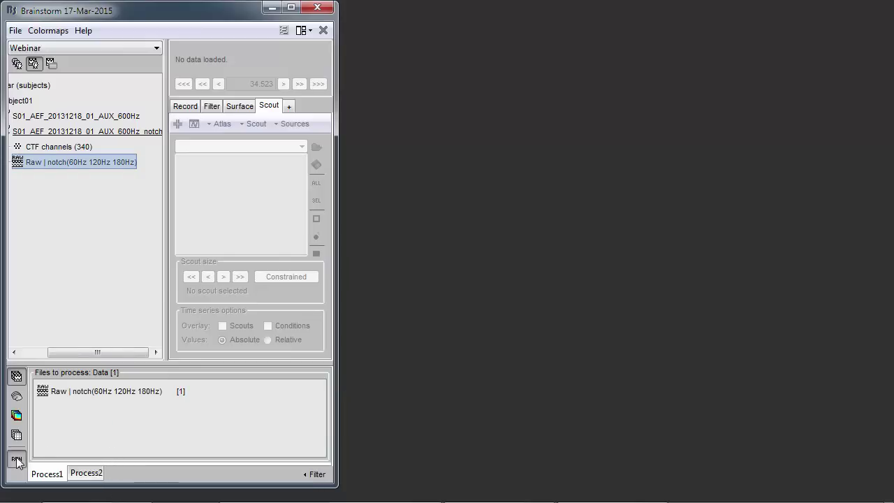
pyautogui.click(70, 119)
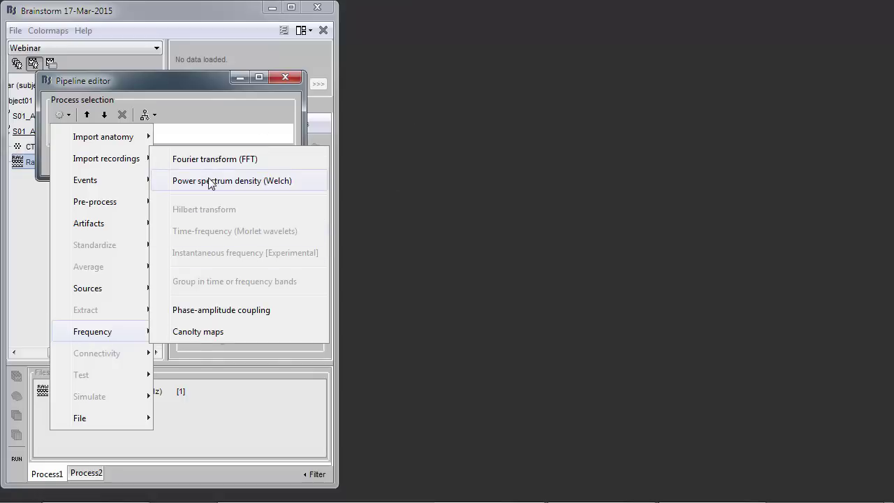
pyautogui.click(265, 180)
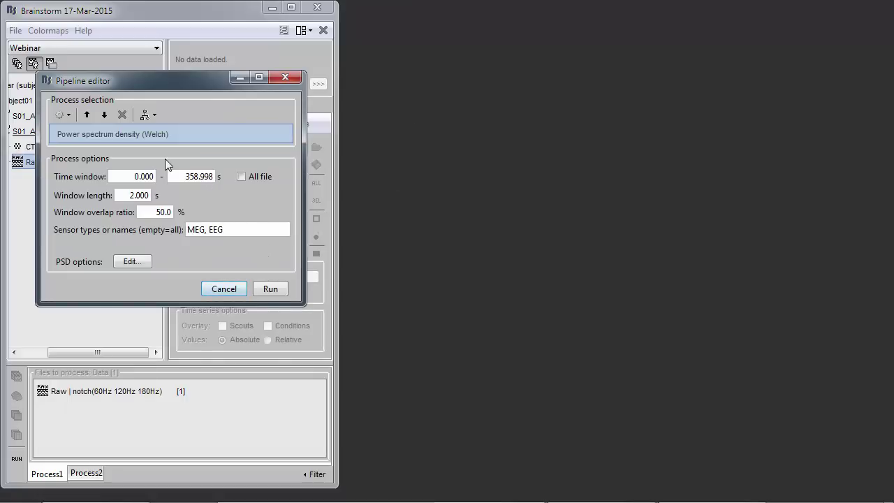
pyautogui.doubleClick(194, 176)
pyautogui.write('100.000')
pyautogui.click(280, 294)
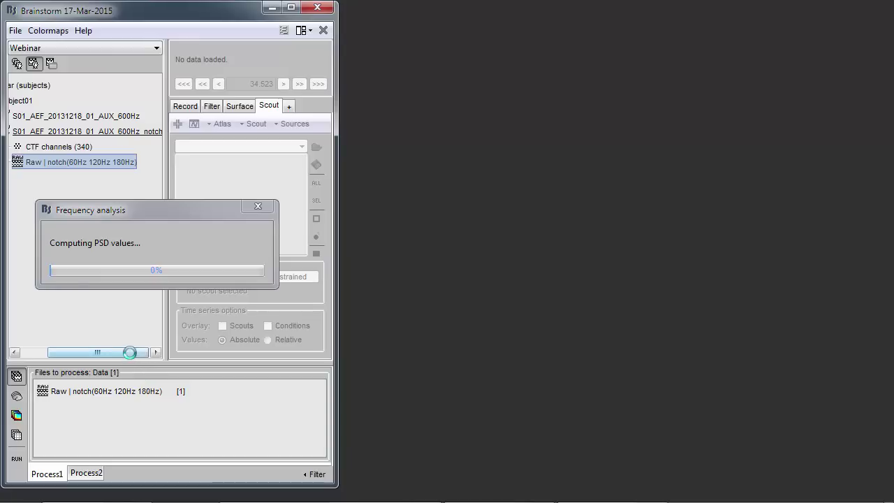
# - Display the power spectrum of the notch-filtered file together with the spectrum of the original linked raw file
pyautogui.moveTo(132, 353); pyautogui.dragTo(109, 352)
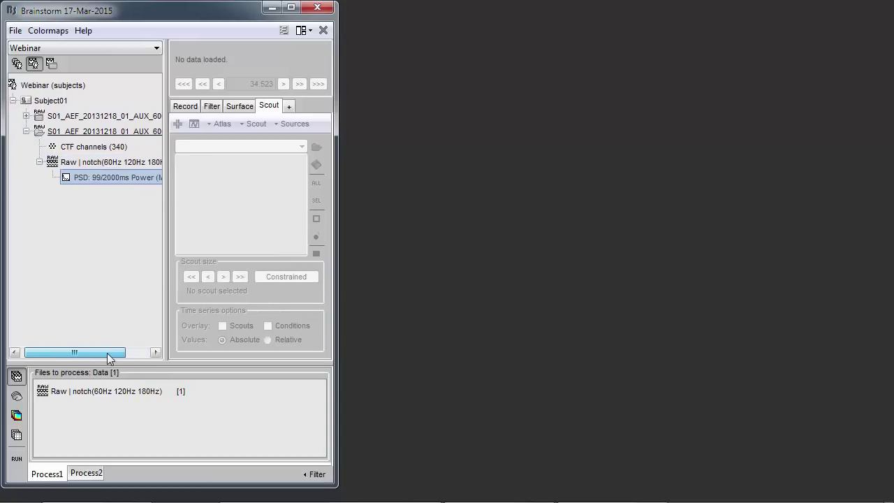
pyautogui.doubleClick(73, 176)
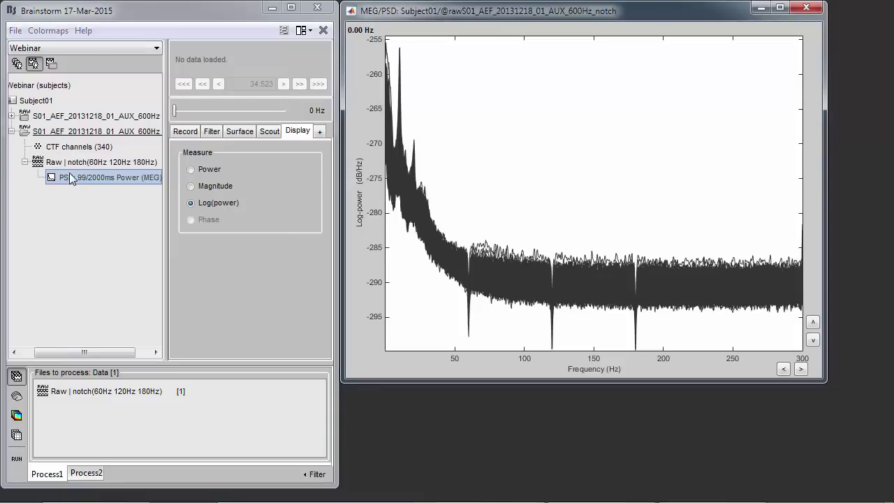
pyautogui.click(11, 116)
pyautogui.click(24, 147)
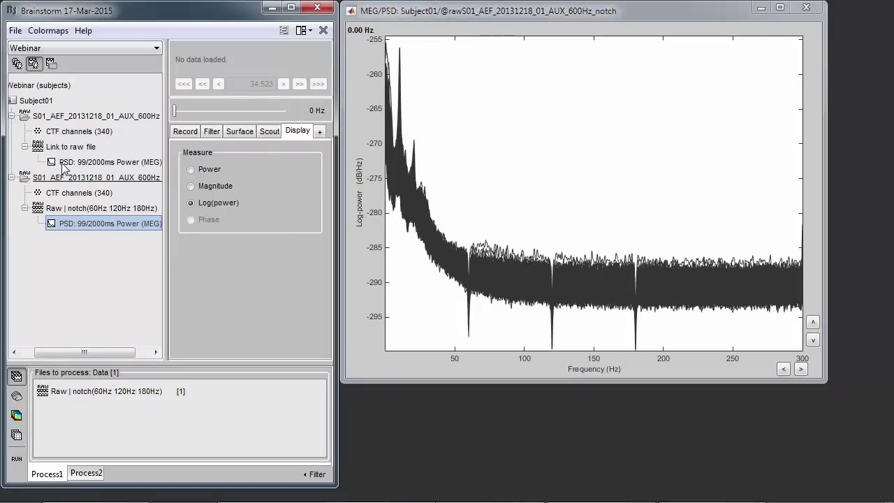
pyautogui.click(64, 167)
pyautogui.doubleClick(65, 166)
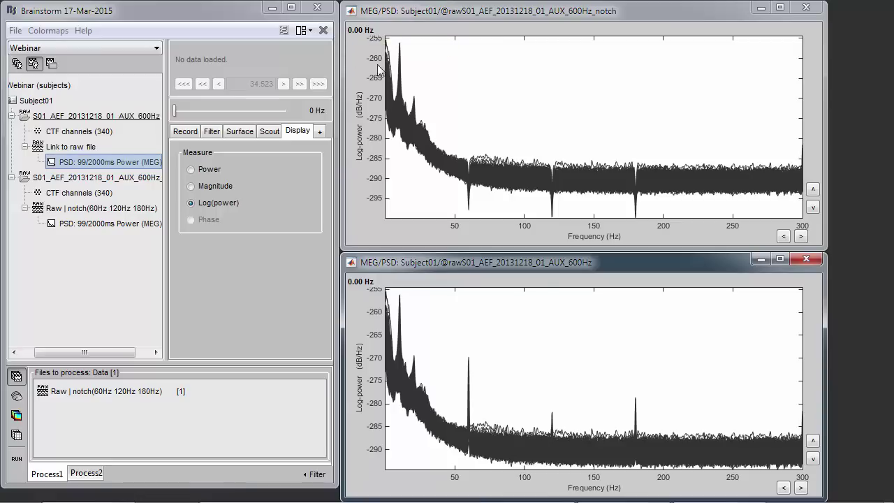
# - Move the frequency cursor across the notch-filtered spectrum up to 99.32 Hz and close all figures
pyautogui.click(397, 40)
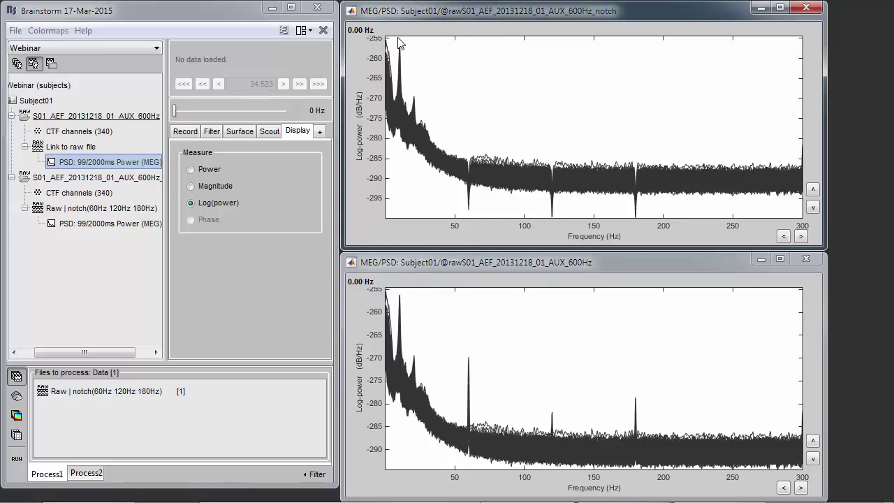
pyautogui.click(436, 60)
pyautogui.click(491, 69)
pyautogui.click(523, 69)
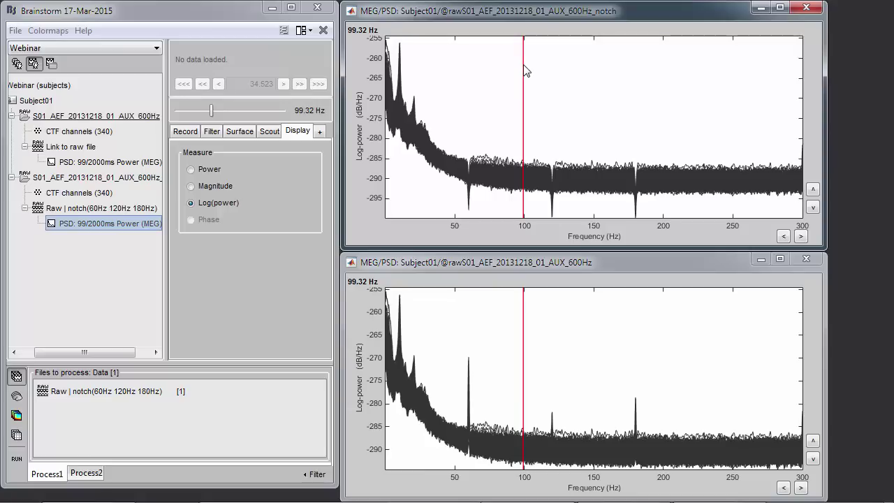
pyautogui.click(329, 34)
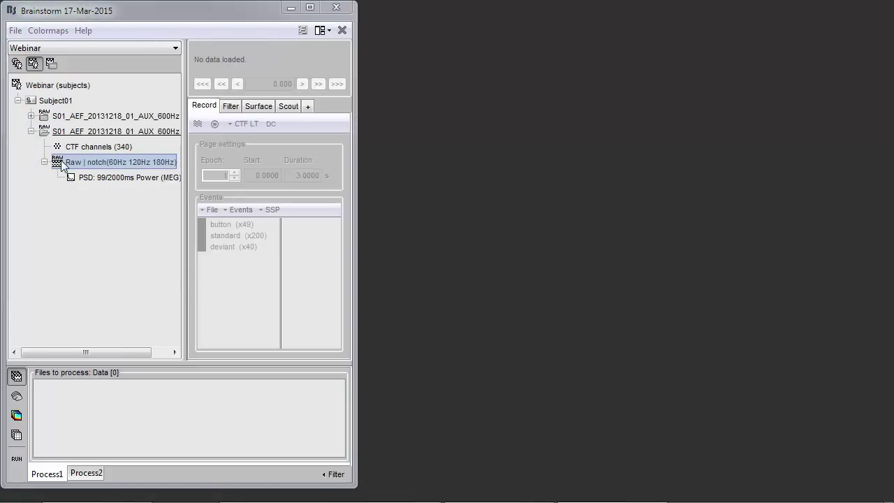
# - Display the MEG time series of the notch-filtered recordings
pyautogui.rightClick(64, 163)
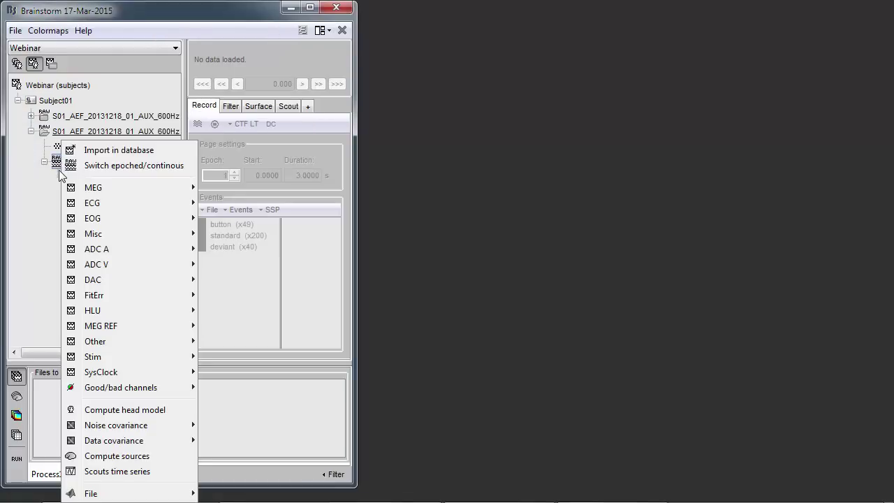
pyautogui.moveTo(94, 188)
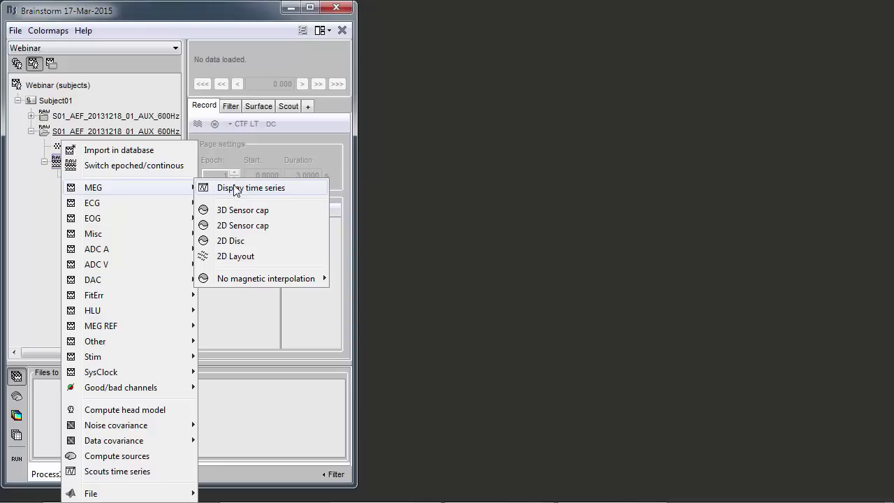
pyautogui.click(229, 188)
# - Display the ECG and EOG time series of the notch-filtered recordings alongside the MEG signals
pyautogui.rightClick(108, 162)
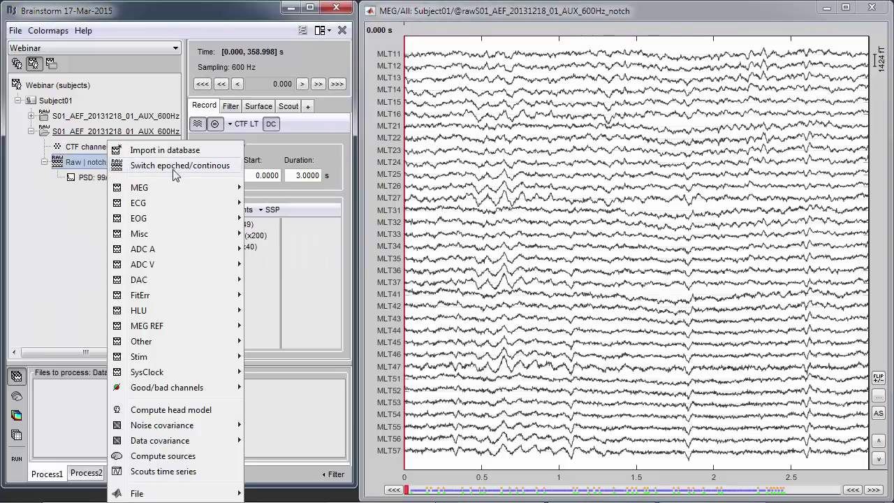
pyautogui.moveTo(189, 204)
pyautogui.click(293, 204)
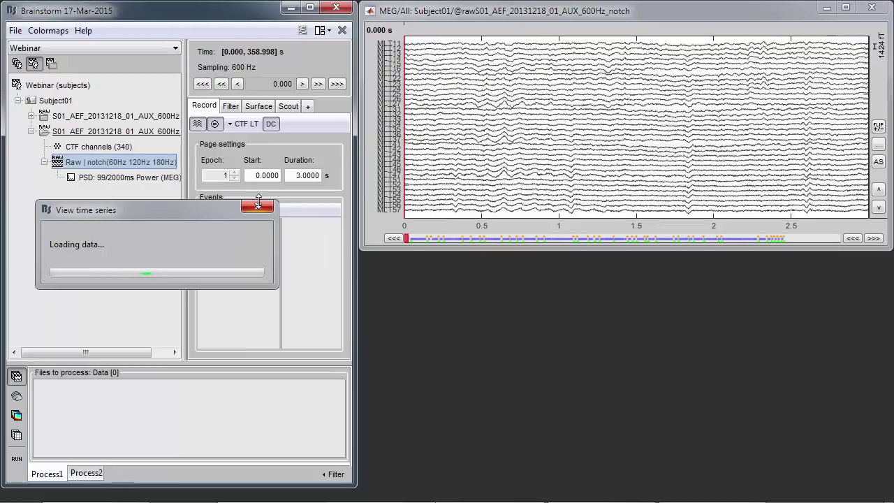
pyautogui.rightClick(81, 163)
pyautogui.moveTo(188, 204)
pyautogui.moveTo(172, 218)
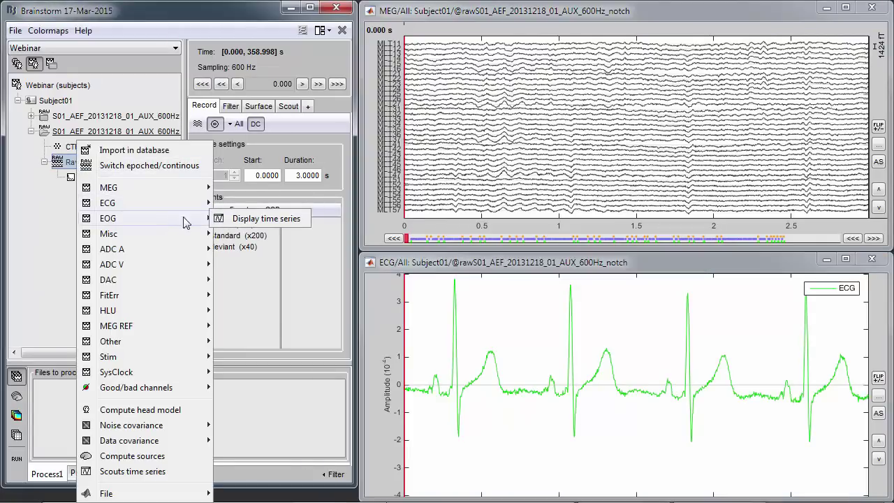
pyautogui.click(262, 219)
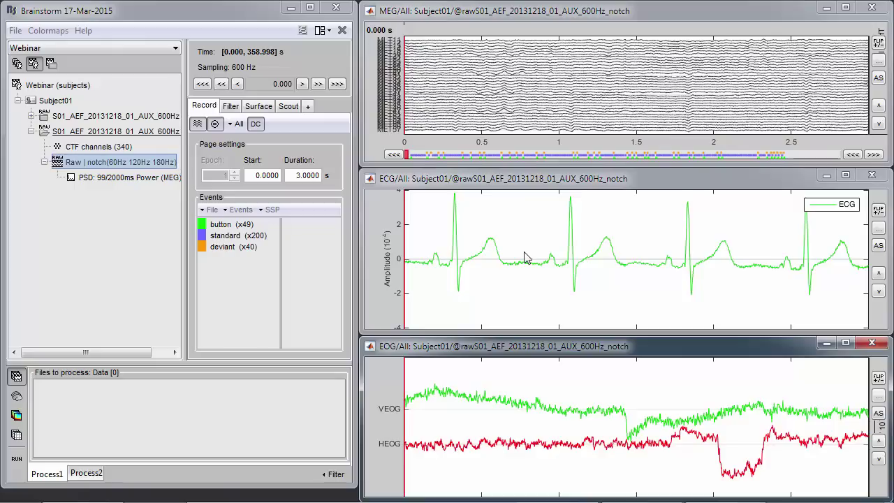
# - Compare the Weighted and Tiled figure layouts and keep the Weighted arrangement
pyautogui.click(319, 32)
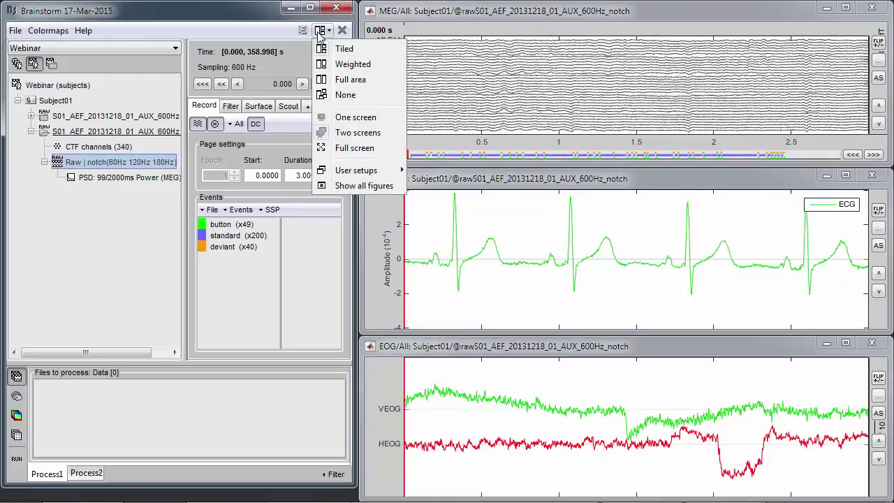
pyautogui.click(349, 64)
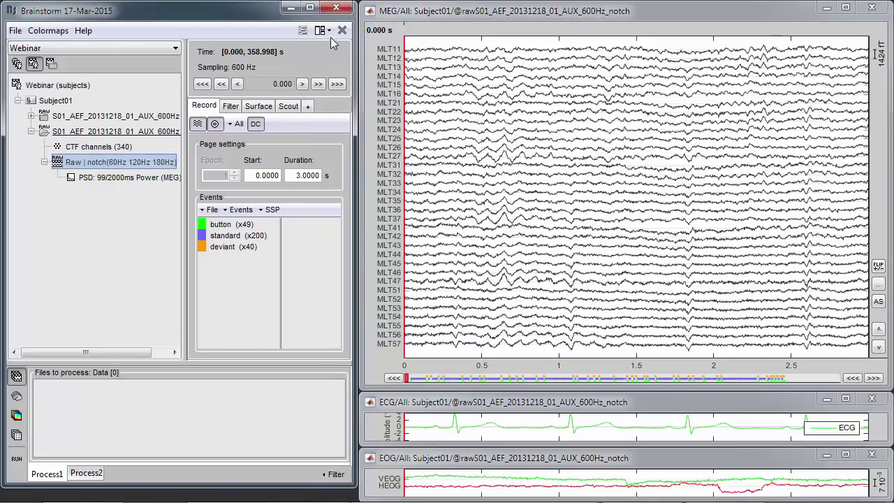
pyautogui.click(326, 30)
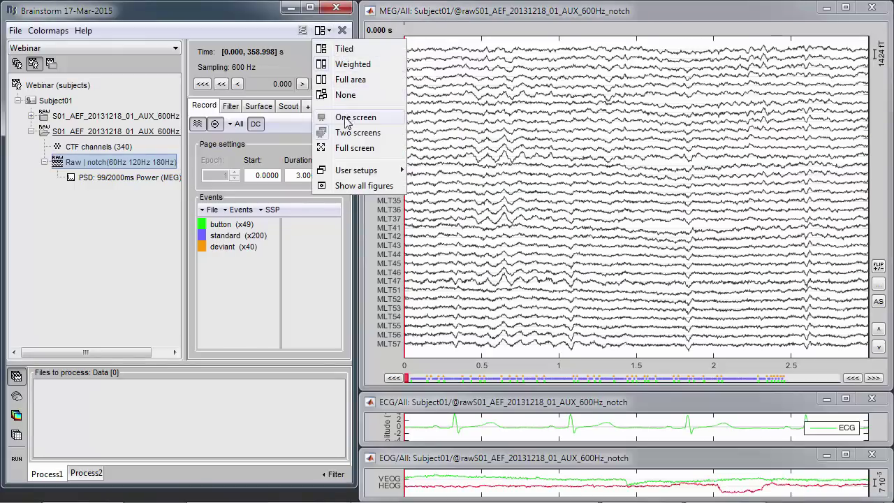
pyautogui.click(343, 49)
pyautogui.click(326, 30)
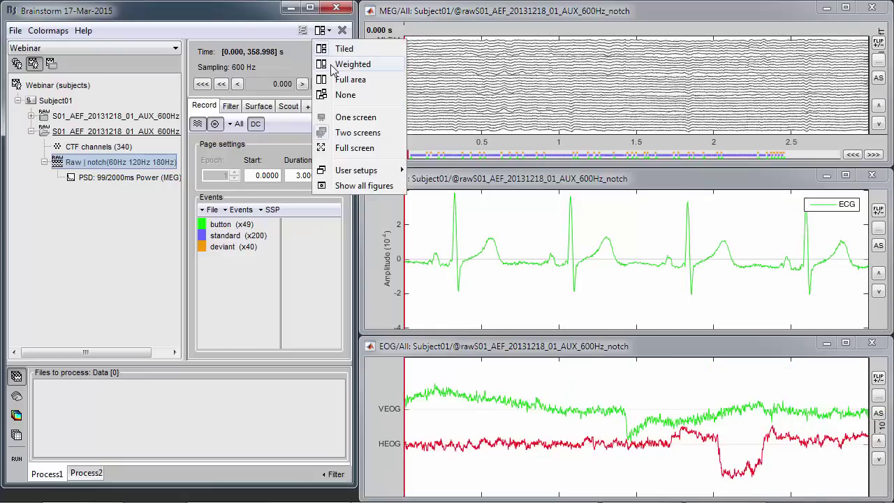
pyautogui.click(350, 64)
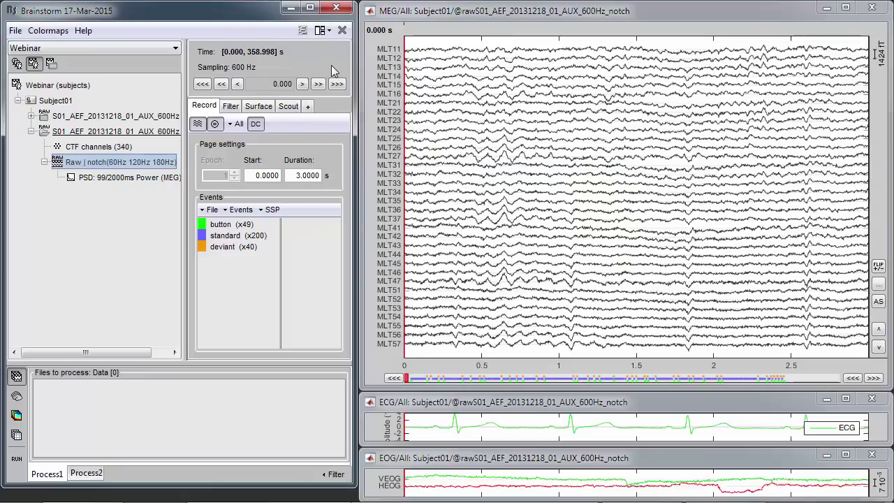
# - Place the time cursor at 0.332 s and page forward through the recordings to the page starting at 18.9 s
pyautogui.click(456, 355)
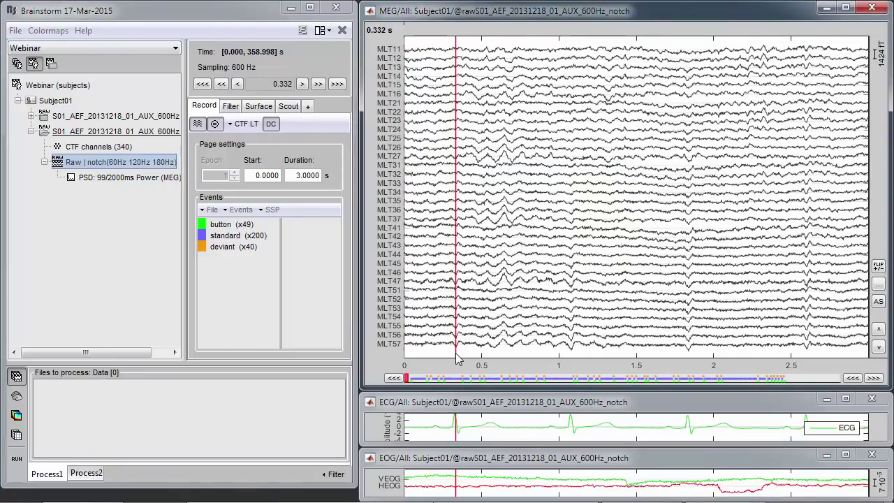
pyautogui.press('pagedown')
pyautogui.press('pagedown')
pyautogui.press('pagedown')
pyautogui.press('pagedown')
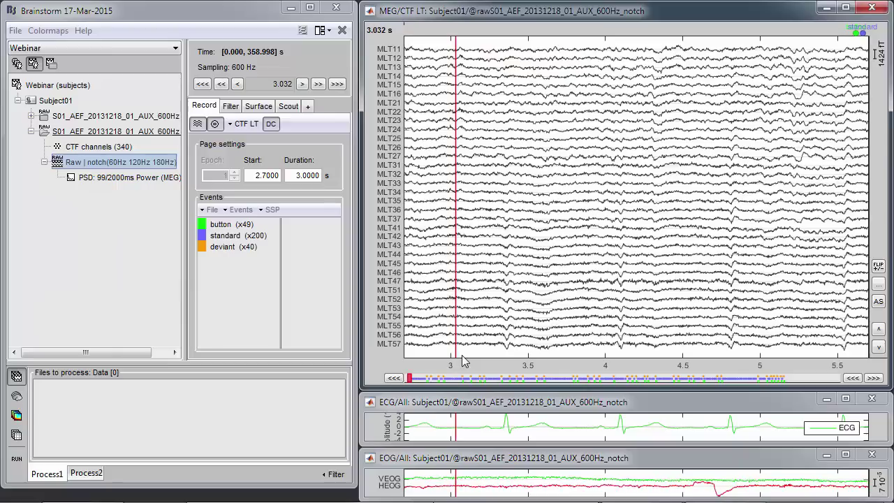
pyautogui.press('pagedown')
pyautogui.press('pagedown')
pyautogui.press('pagedown')
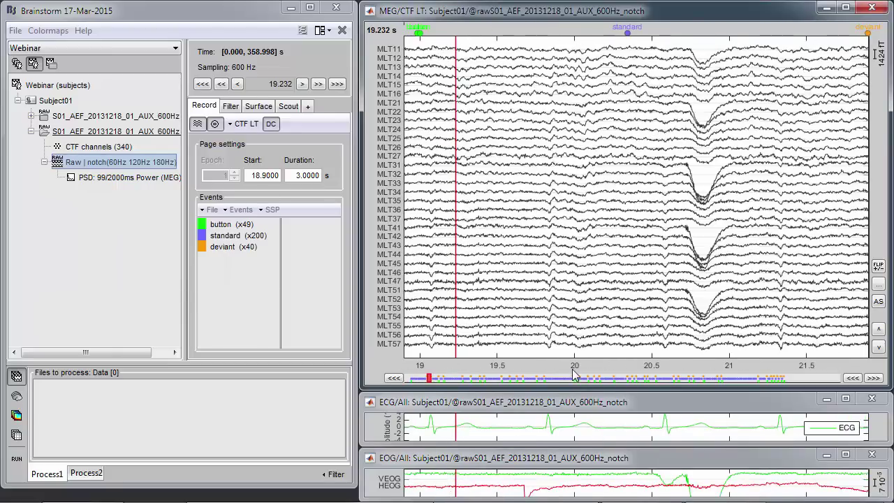
# - Mark the ECG heartbeat at 19.837 s and the EOG blink at 20.848 s with the time cursor, and reduce the EOG display gain
pyautogui.click(549, 434)
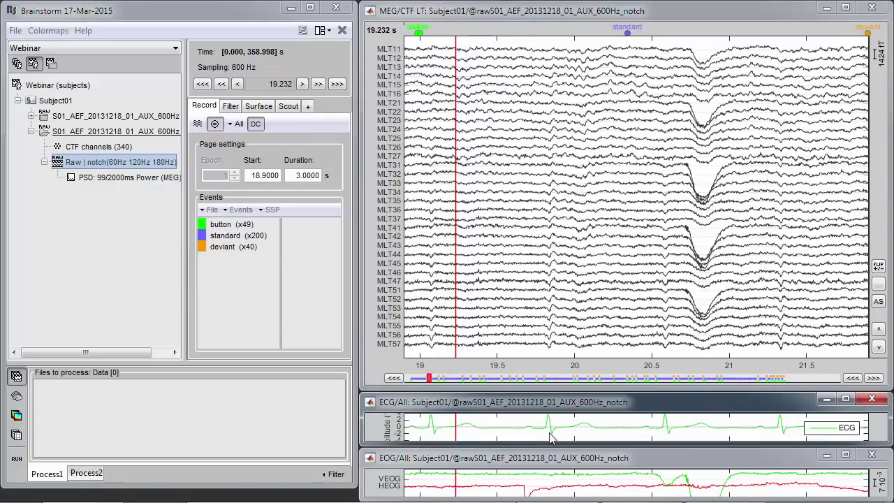
pyautogui.click(549, 440)
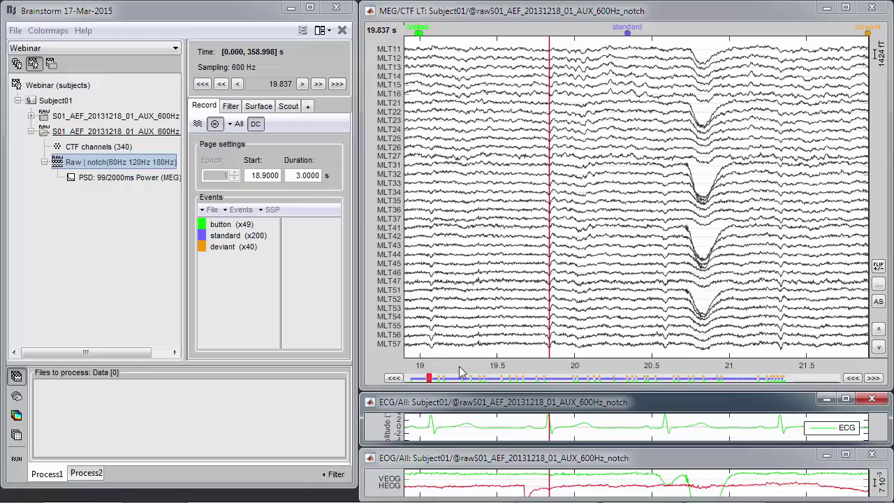
pyautogui.click(705, 475)
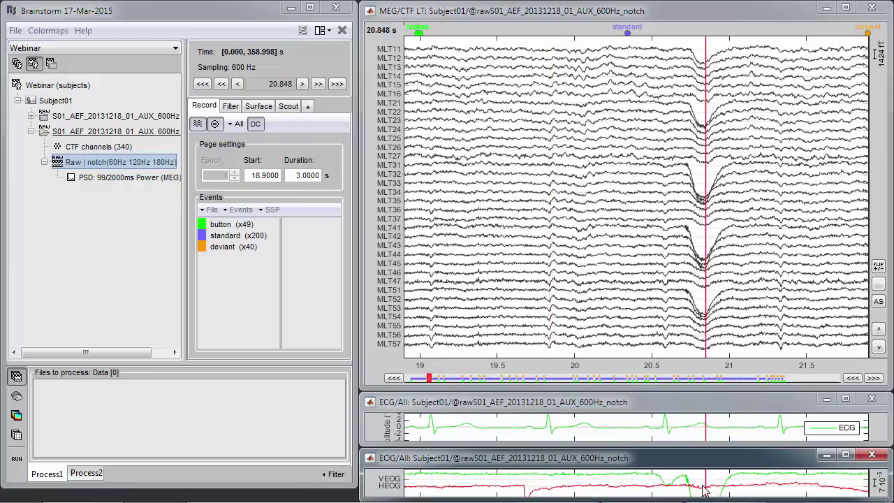
pyautogui.scroll(-3, 709, 489)
pyautogui.scroll(-1, 709, 489)
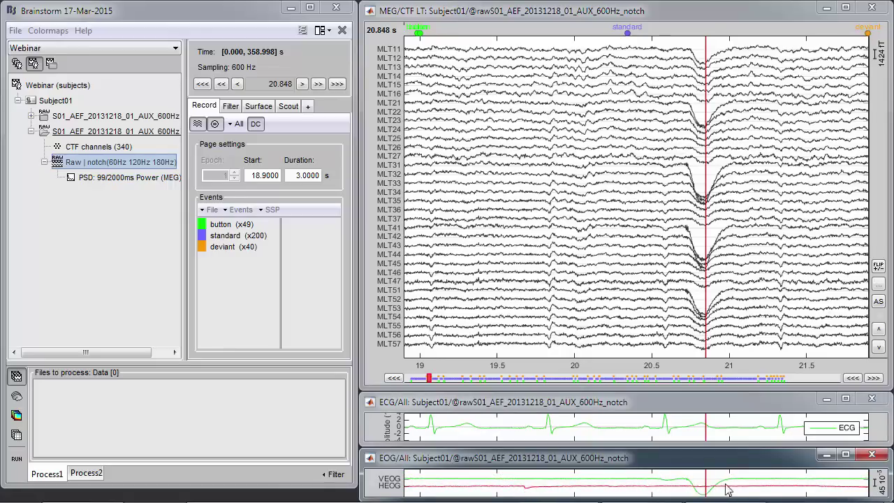
# - Detect heartbeats on the ECG channel over 0.000 to 358.998 s, storing them as cardiac events
pyautogui.click(272, 210)
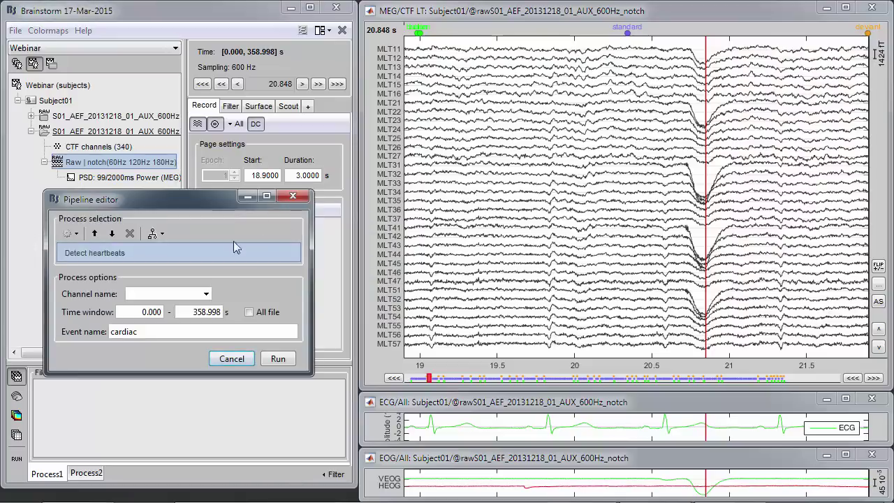
pyautogui.click(206, 294)
pyautogui.moveTo(207, 320); pyautogui.dragTo(218, 393)
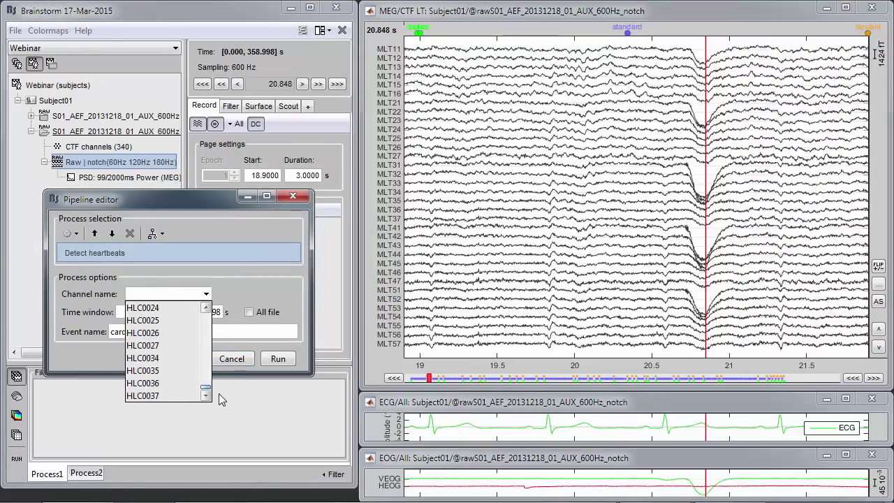
pyautogui.click(205, 307)
pyautogui.scroll(10, 206, 310)
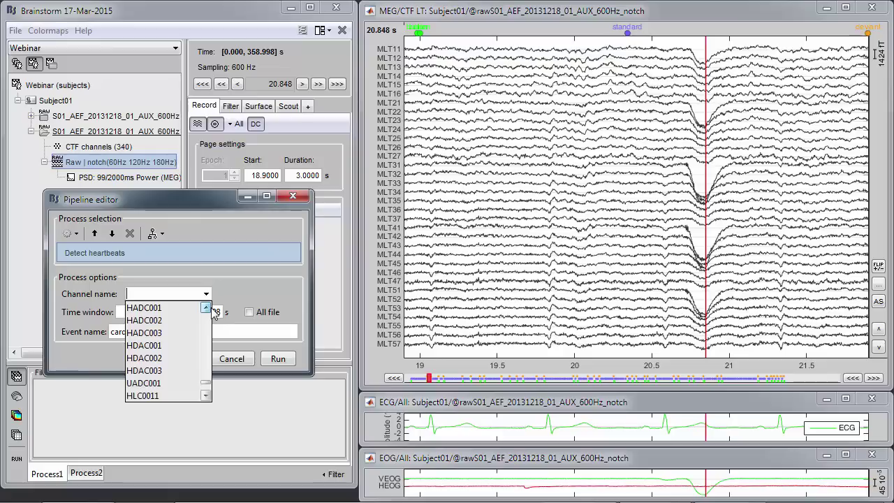
pyautogui.click(178, 345)
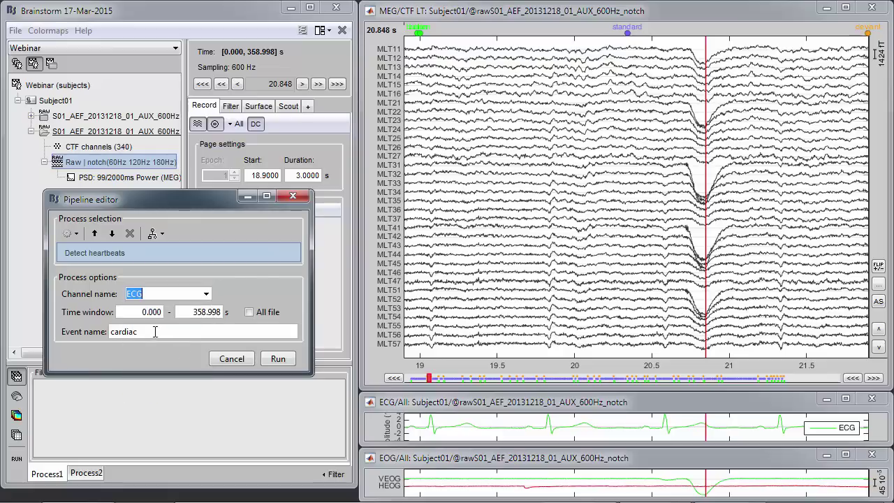
pyautogui.click(285, 362)
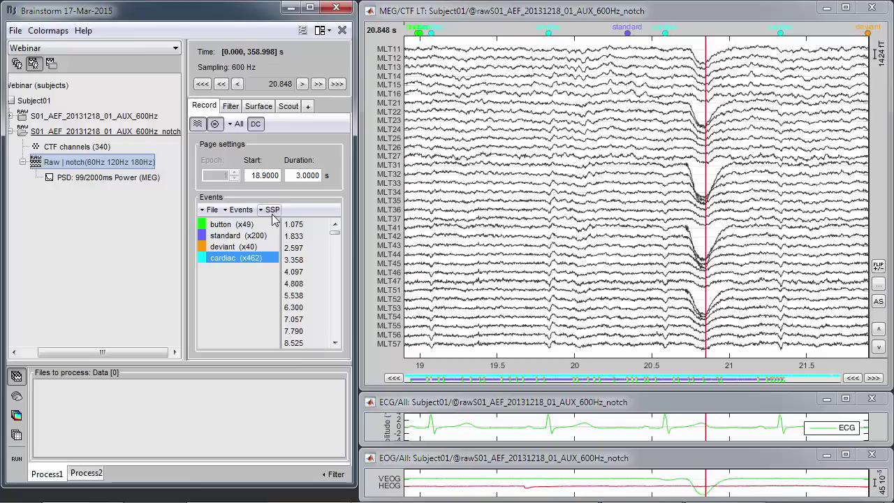
# - Review the cardiac events at 1.075, 14.518, 13.790 and 13.037 s against the ECG and MEG signals
pyautogui.click(294, 225)
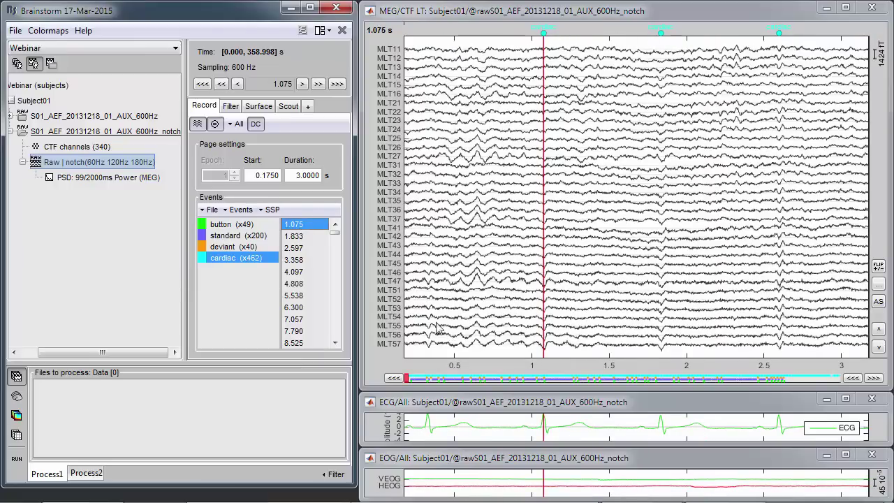
pyautogui.click(425, 378)
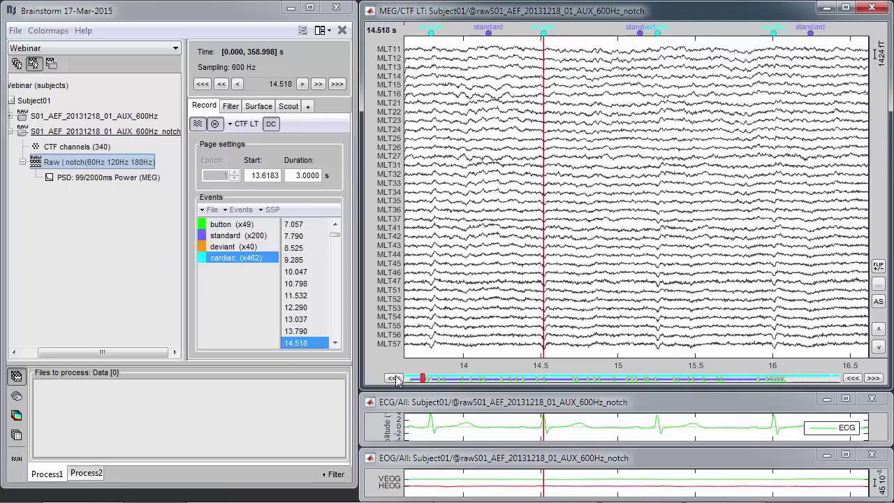
pyautogui.click(296, 332)
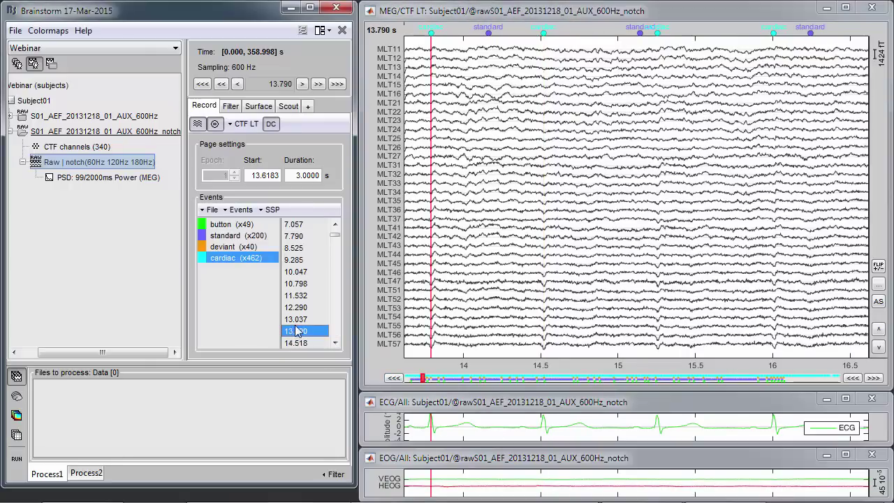
pyautogui.click(303, 319)
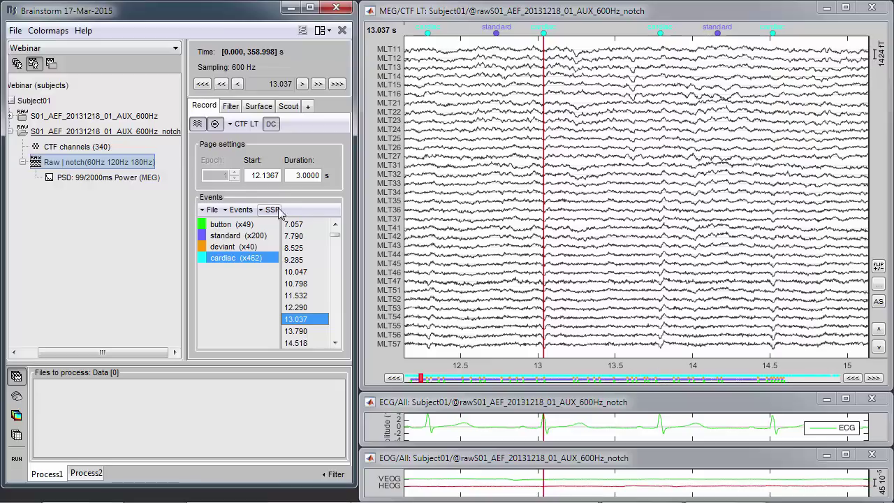
# - Detect eye blinks on the VEOG channel over 0.000 to 358.998 s, storing them as blink events
pyautogui.click(272, 209)
pyautogui.click(282, 244)
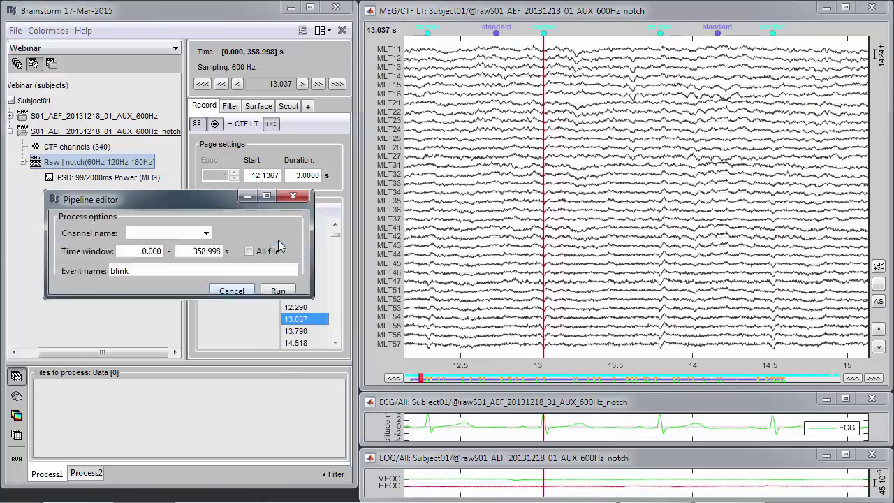
pyautogui.click(206, 294)
pyautogui.moveTo(206, 317); pyautogui.dragTo(218, 387)
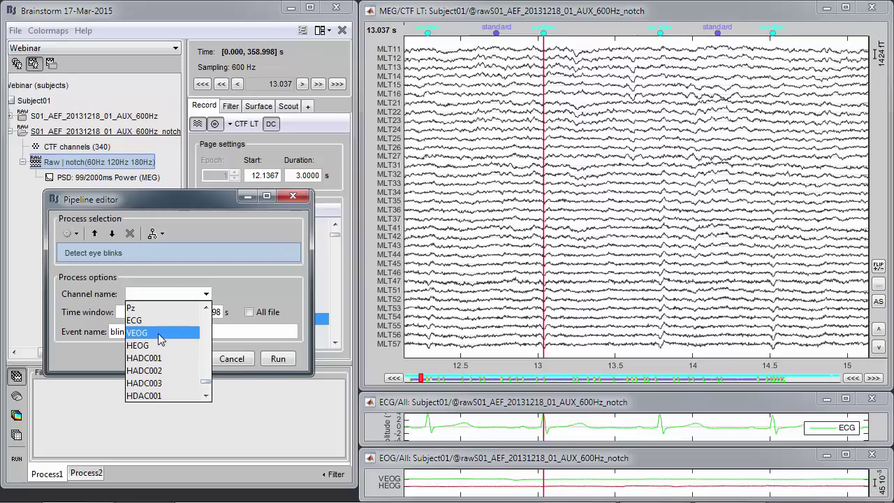
pyautogui.click(136, 334)
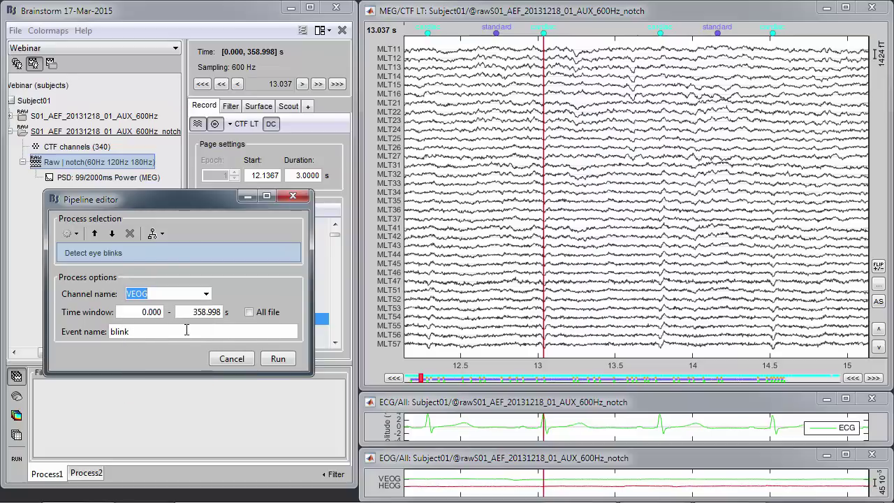
pyautogui.click(282, 362)
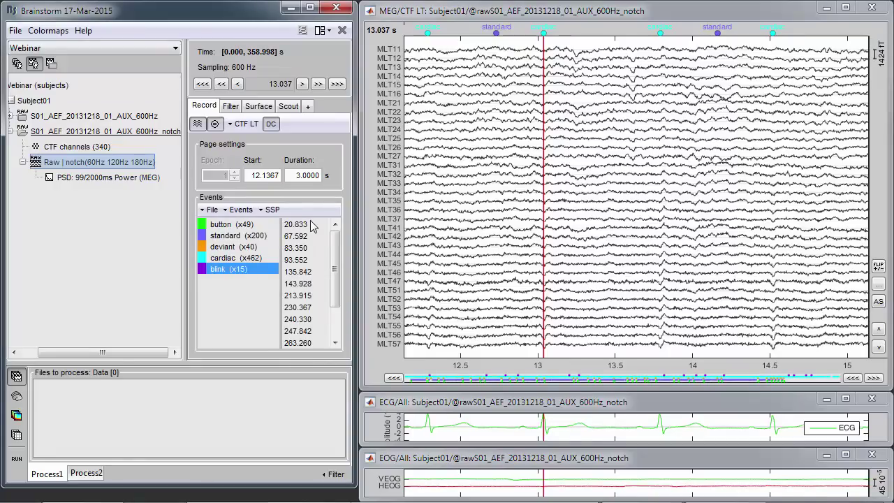
# - Step through the blink events from 20.833 s to 135.842 s and examine the EOG and MEG signals
pyautogui.click(309, 225)
pyautogui.click(305, 238)
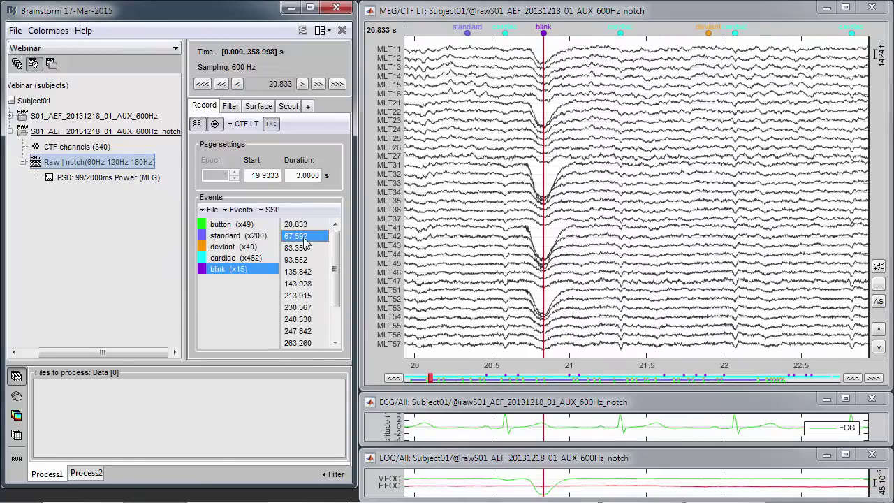
pyautogui.click(305, 249)
pyautogui.click(301, 271)
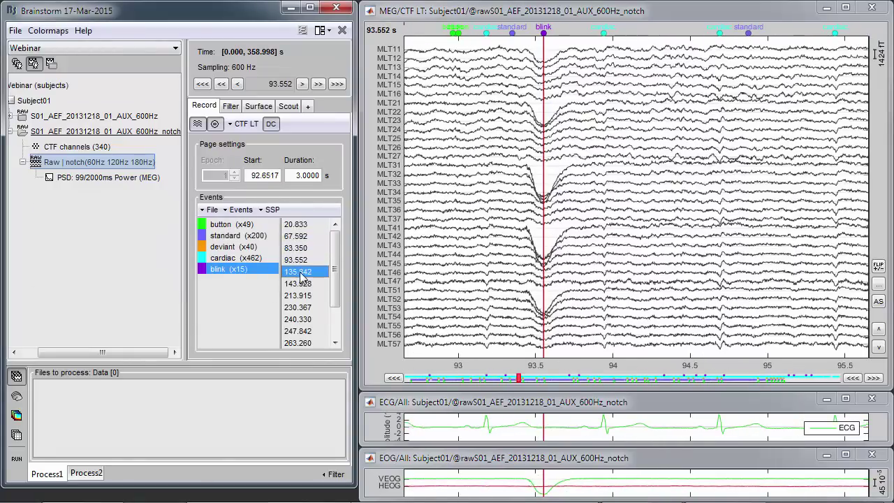
# - Remove the cardiac events that occur within 250 ms of blink events
pyautogui.click(272, 210)
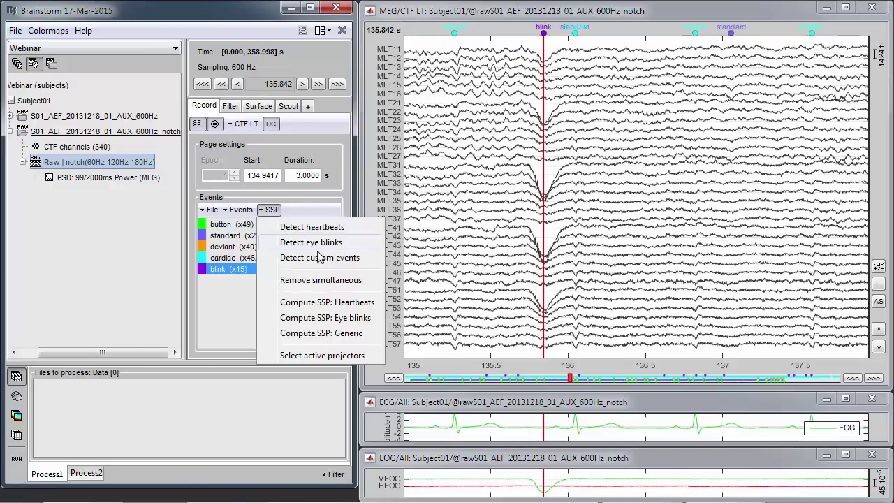
pyautogui.click(313, 280)
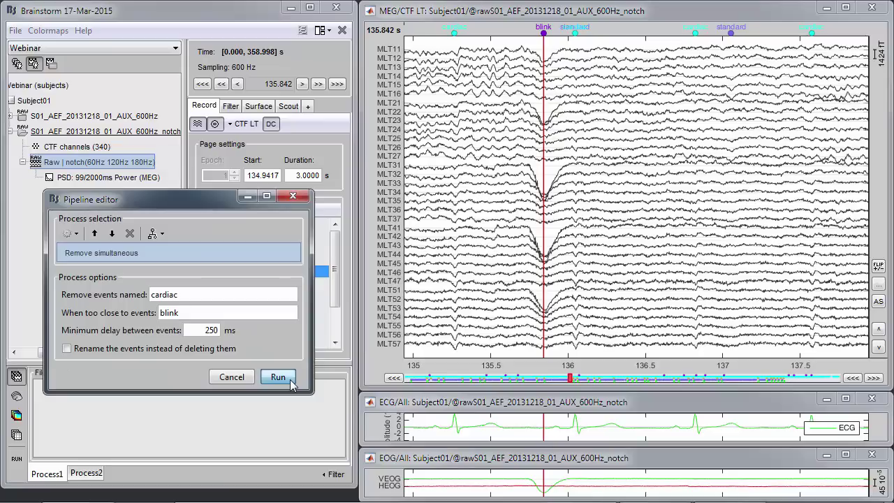
pyautogui.click(289, 380)
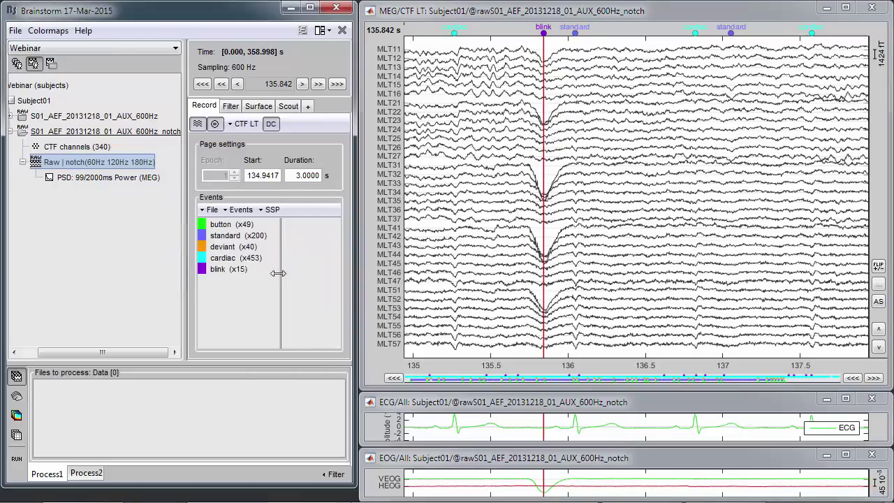
# - Compute the heartbeat SSP from the cardiac events on the MEG sensors, using existing SSP projectors
pyautogui.click(273, 211)
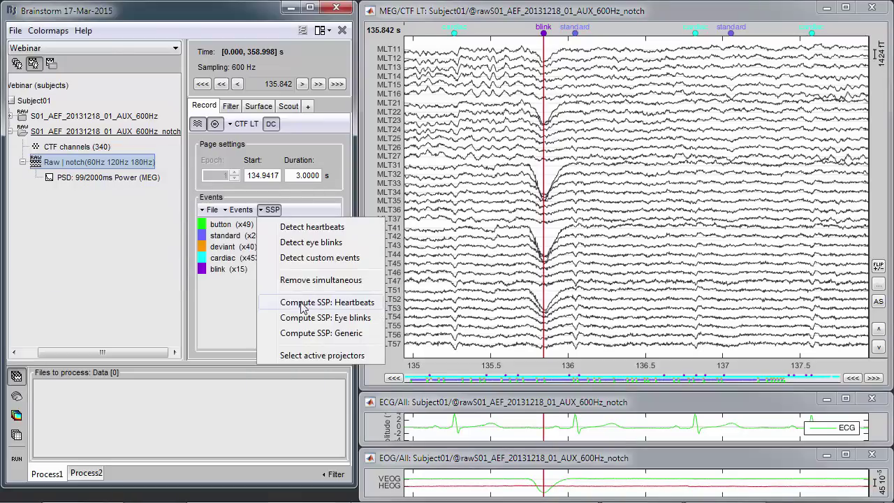
pyautogui.click(357, 303)
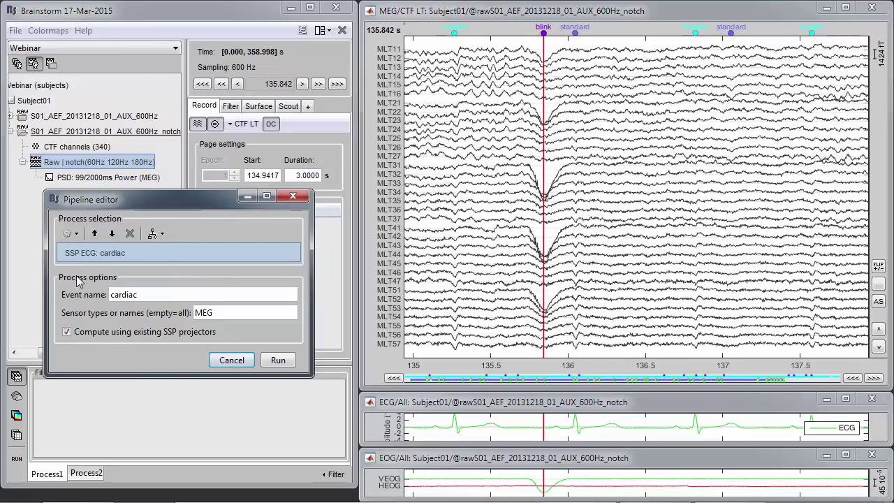
pyautogui.click(280, 361)
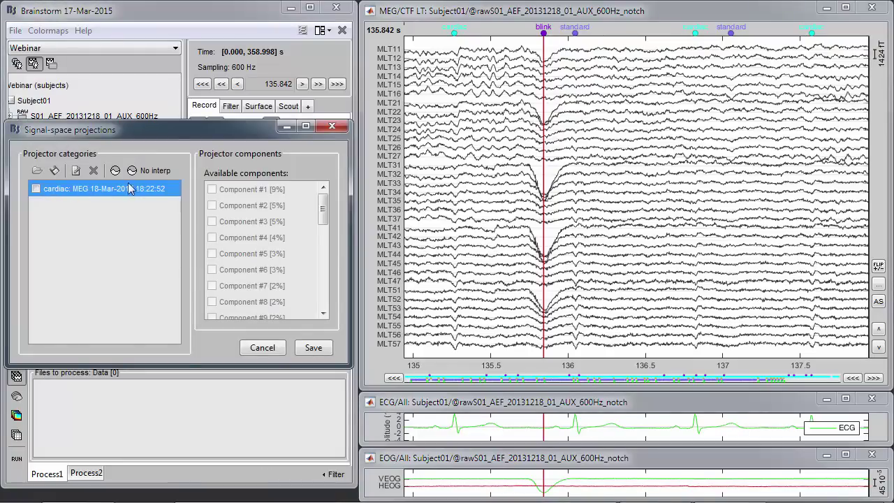
# - Activate the cardiac projector with Component #1 and display the component's MEG topography
pyautogui.click(36, 189)
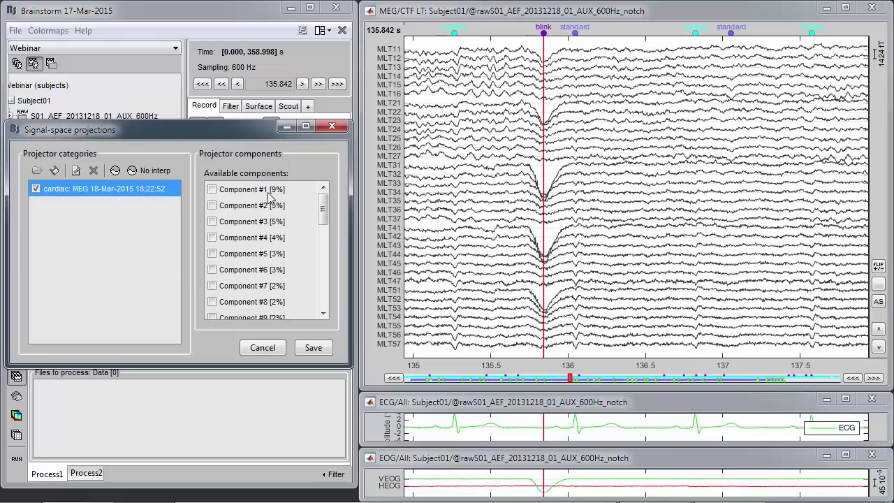
pyautogui.click(268, 193)
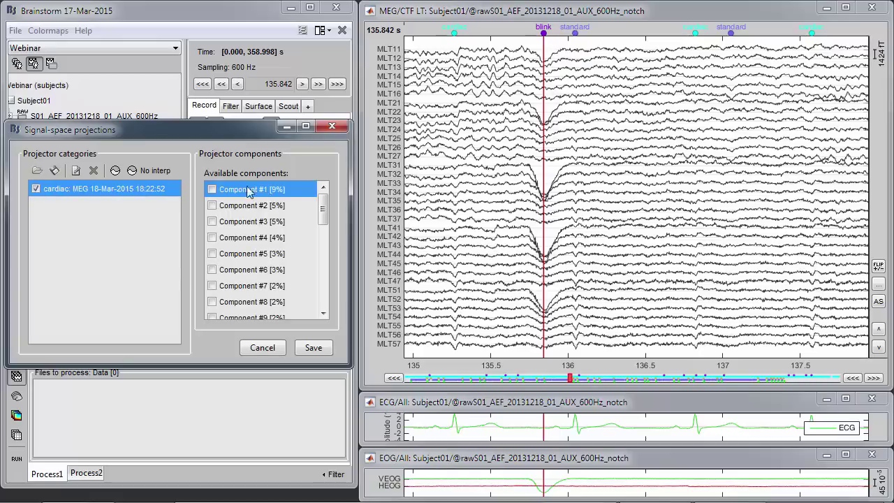
pyautogui.click(212, 190)
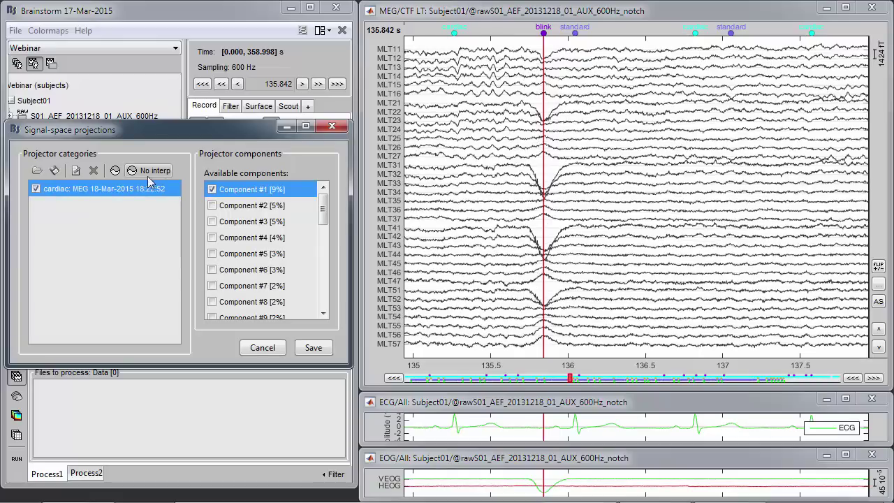
pyautogui.click(117, 175)
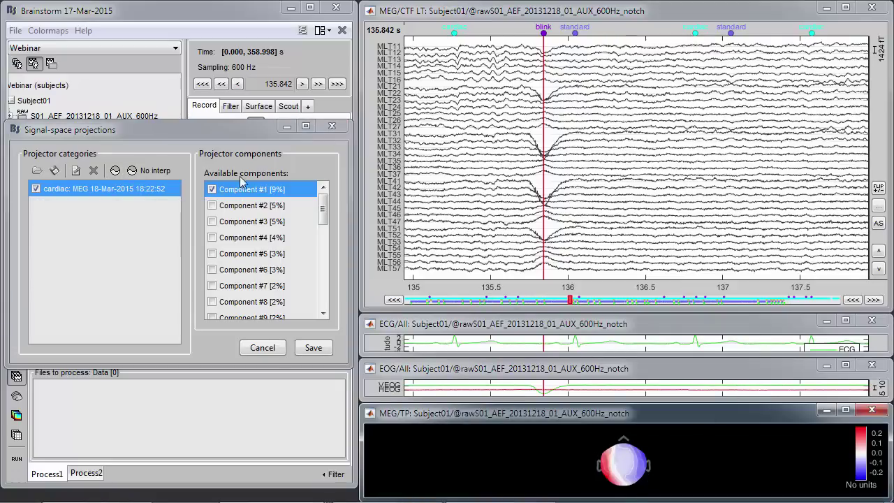
# - Compare the MEG signals with and without cardiac Component #1 around the heartbeat at 135.268 s, then save the projectors with it active
pyautogui.click(212, 190)
pyautogui.click(211, 190)
pyautogui.click(212, 190)
pyautogui.click(455, 347)
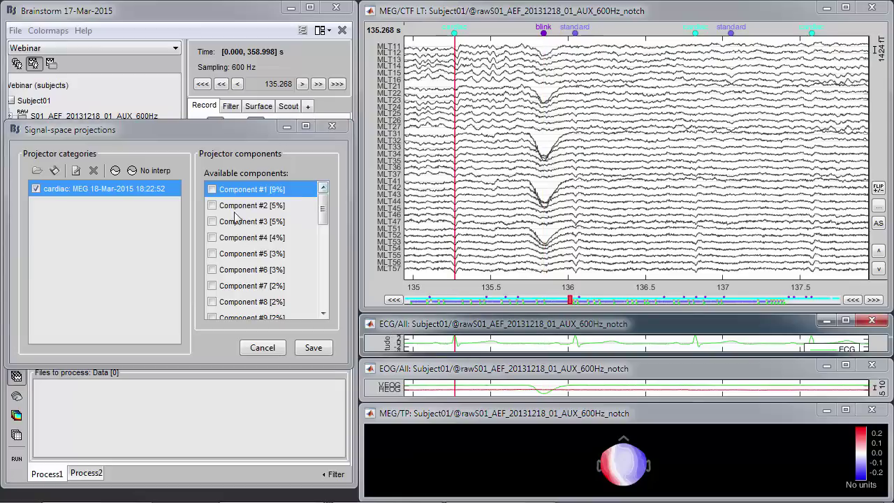
pyautogui.click(212, 190)
pyautogui.click(211, 189)
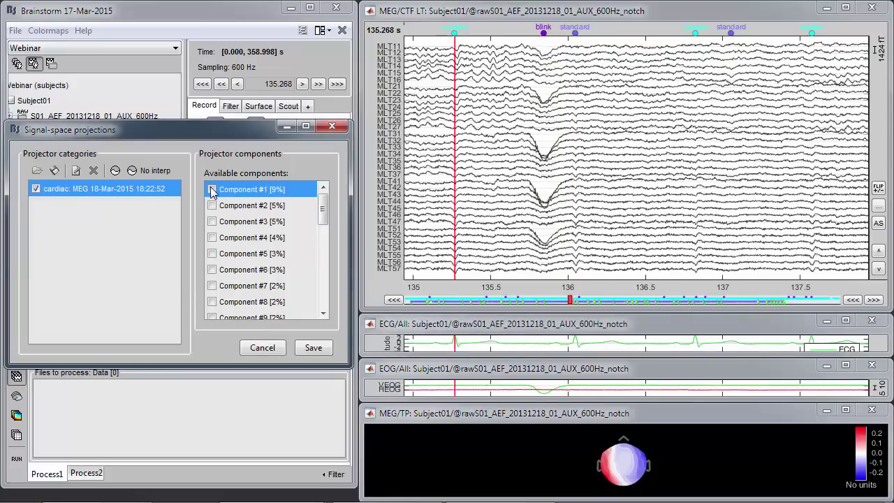
pyautogui.click(212, 190)
pyautogui.click(211, 190)
pyautogui.click(211, 190)
pyautogui.click(212, 190)
pyautogui.click(212, 190)
pyautogui.click(211, 190)
pyautogui.click(212, 190)
pyautogui.click(212, 190)
pyautogui.click(212, 190)
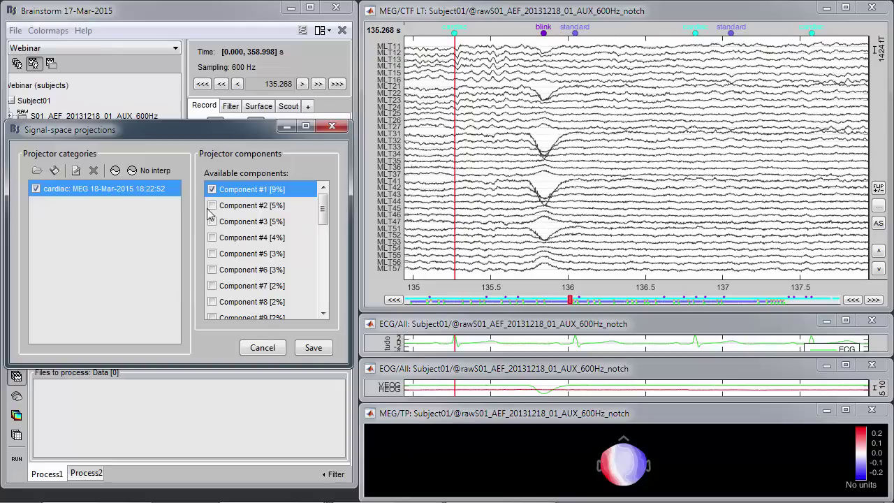
pyautogui.click(317, 349)
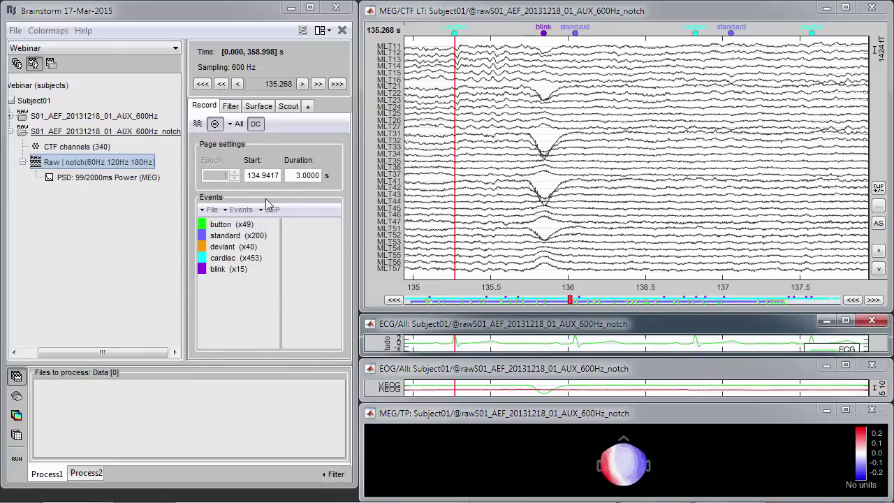
# - Compute the eye-blink SSP from the blink events on the MEG sensors, using existing SSP projectors
pyautogui.click(271, 210)
pyautogui.click(311, 319)
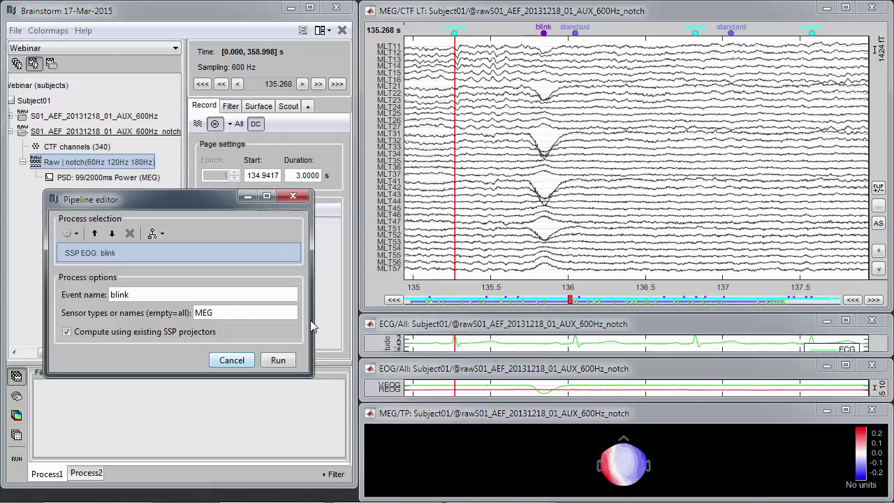
pyautogui.click(285, 365)
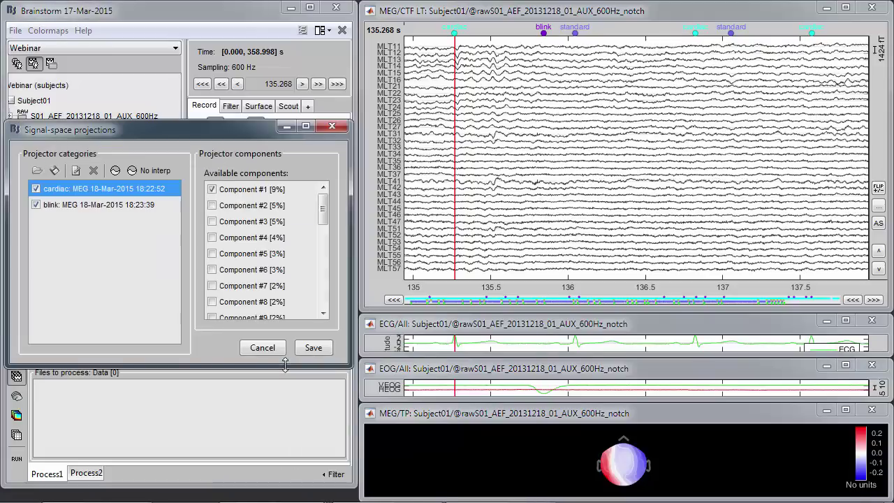
# - Compare the MEG signals with and without Component #1 of the blink projector, then save the projectors with it active
pyautogui.click(129, 203)
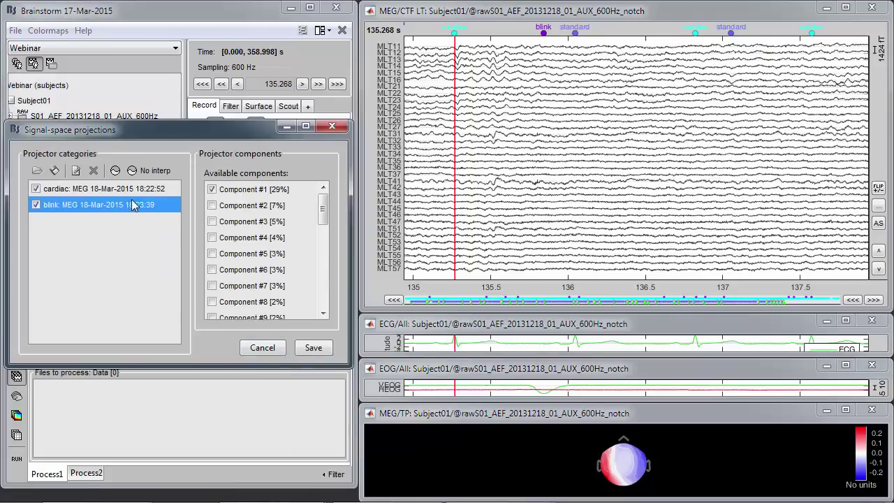
pyautogui.click(248, 195)
pyautogui.click(212, 190)
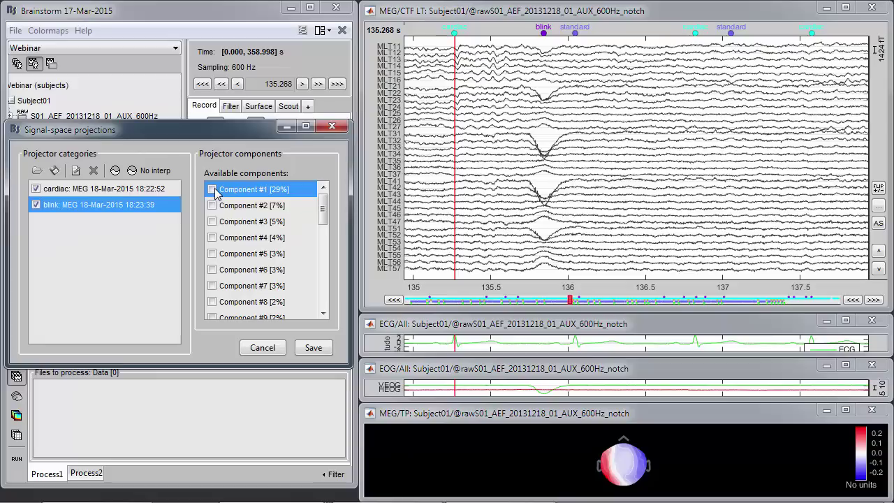
pyautogui.click(212, 190)
pyautogui.click(212, 190)
pyautogui.click(212, 190)
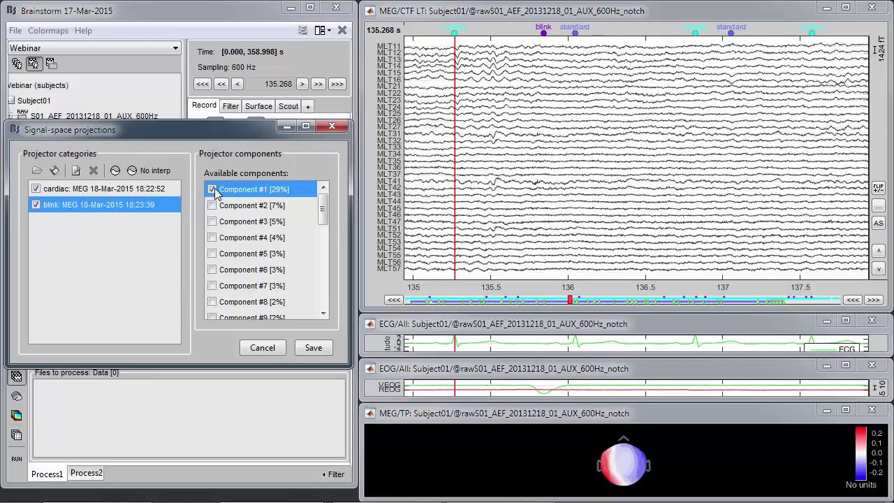
pyautogui.click(213, 190)
pyautogui.click(212, 190)
pyautogui.click(316, 355)
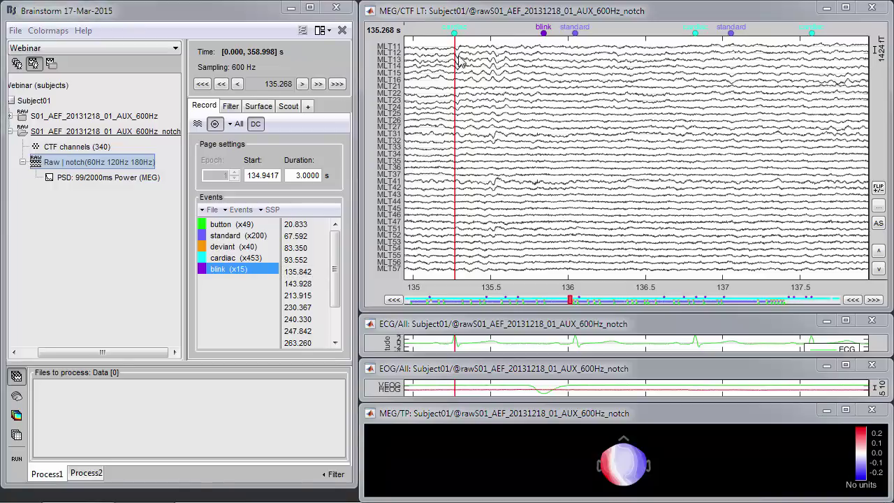
# - Close all figures and set up importing the notch-filtered recordings around the standard and deviant events, with epochs from -100 to 500 ms
pyautogui.click(343, 31)
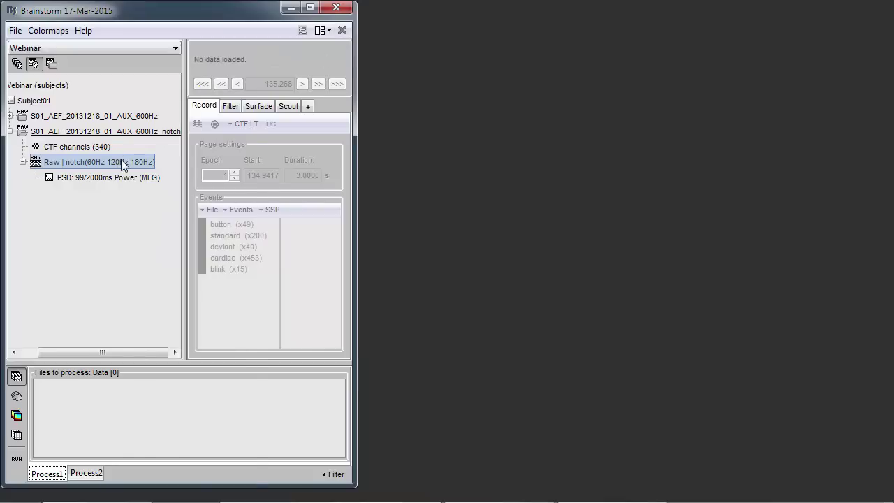
pyautogui.rightClick(121, 159)
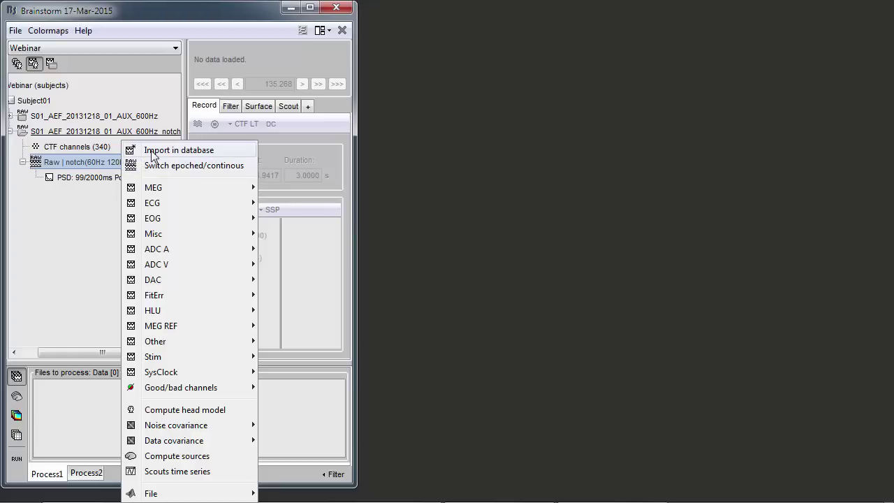
pyautogui.click(151, 151)
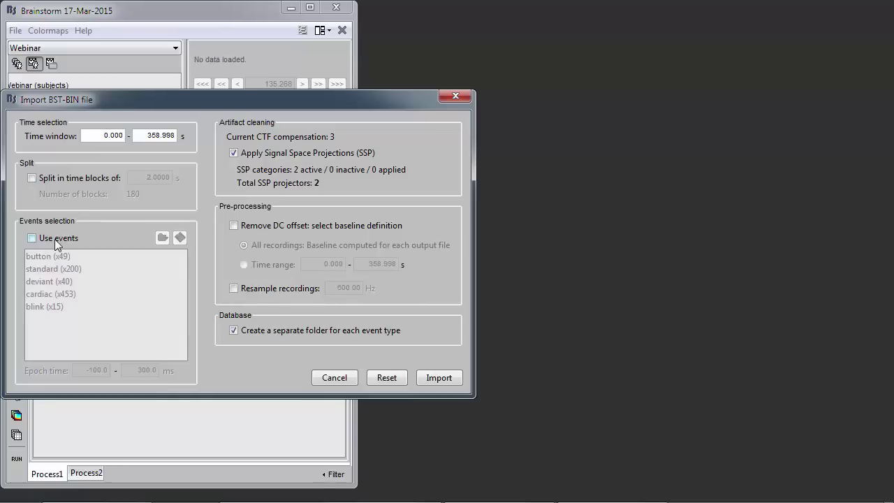
pyautogui.click(55, 239)
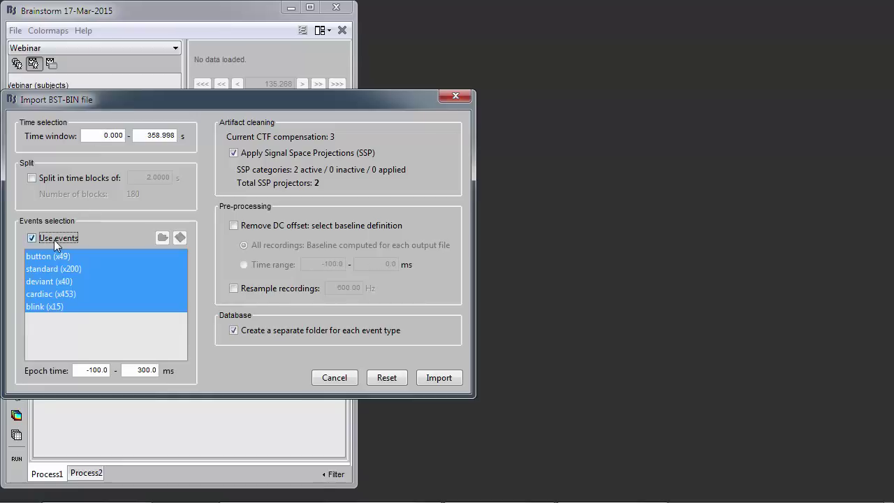
pyautogui.click(83, 269)
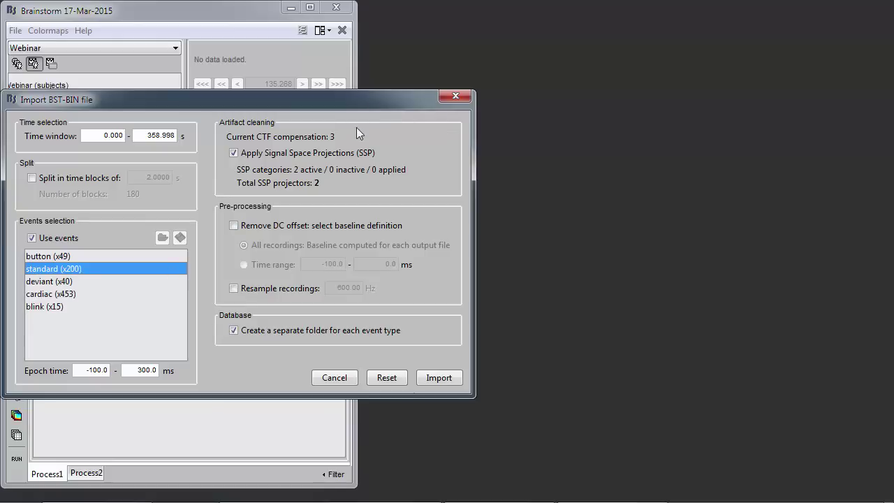
pyautogui.keyDown('shift'); pyautogui.click(68, 293); pyautogui.keyUp('shift')
pyautogui.keyDown('shift'); pyautogui.click(37, 278); pyautogui.keyUp('shift')
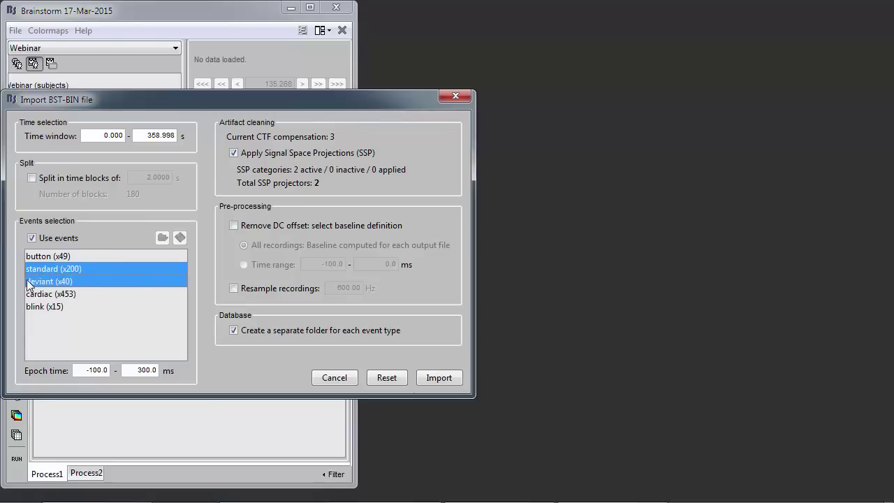
pyautogui.click(138, 370)
pyautogui.write('5')
# - Enable DC offset removal over the -100 to 0 ms baseline, disable separate folders per event type, and import the epochs
pyautogui.click(266, 224)
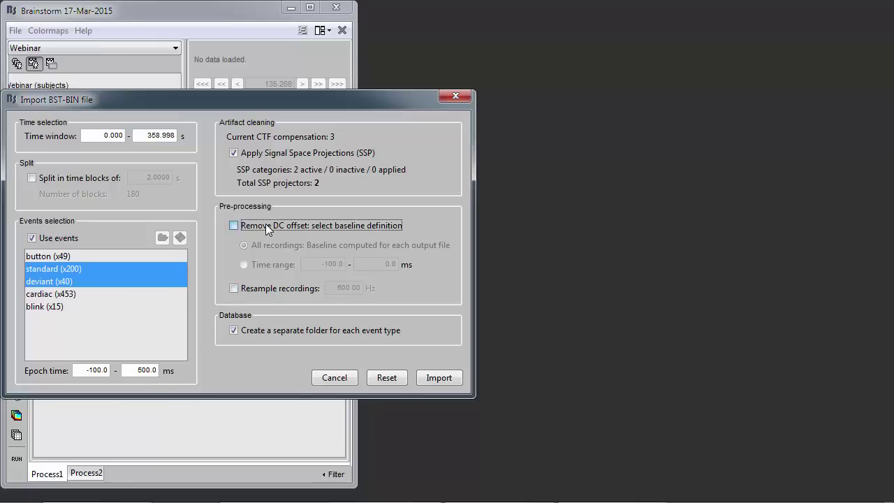
pyautogui.click(262, 267)
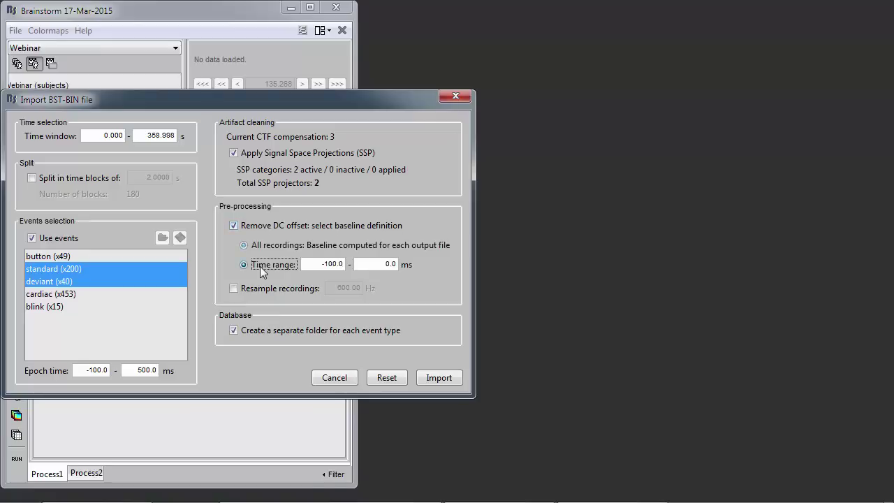
pyautogui.click(375, 330)
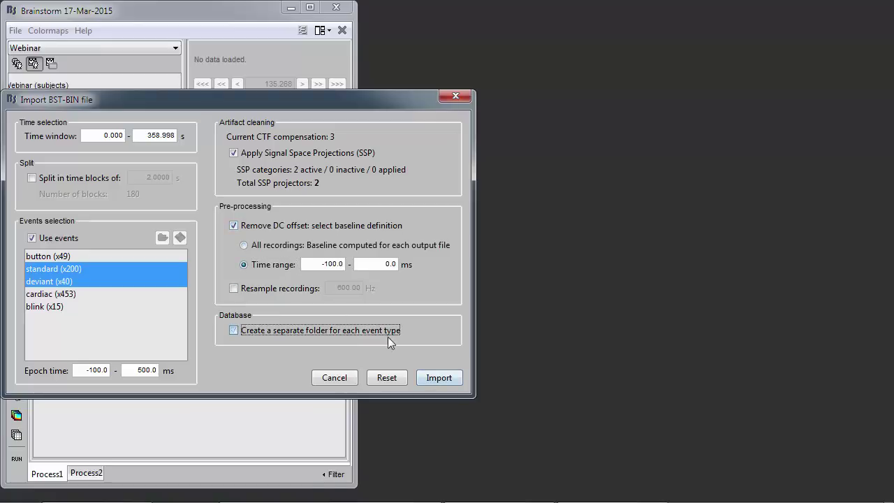
pyautogui.click(441, 383)
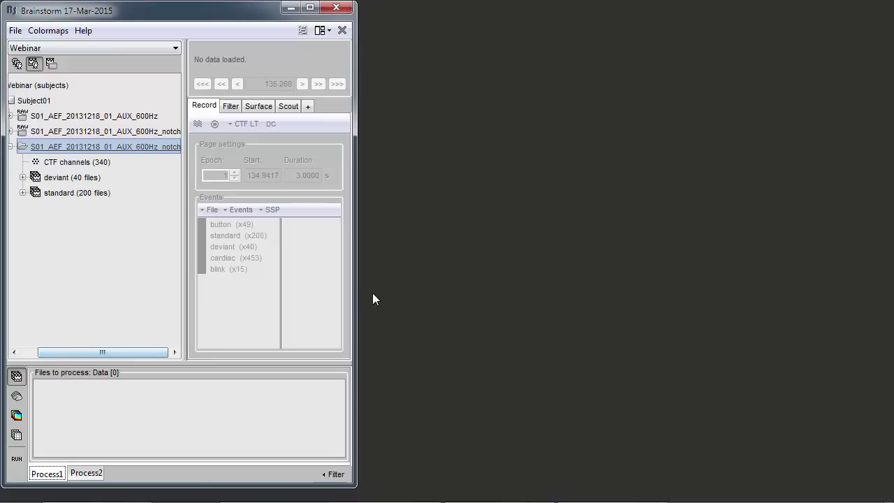
# - Widen the main window and look through the imported deviant and standard trial groups
pyautogui.moveTo(357, 297); pyautogui.dragTo(368, 297)
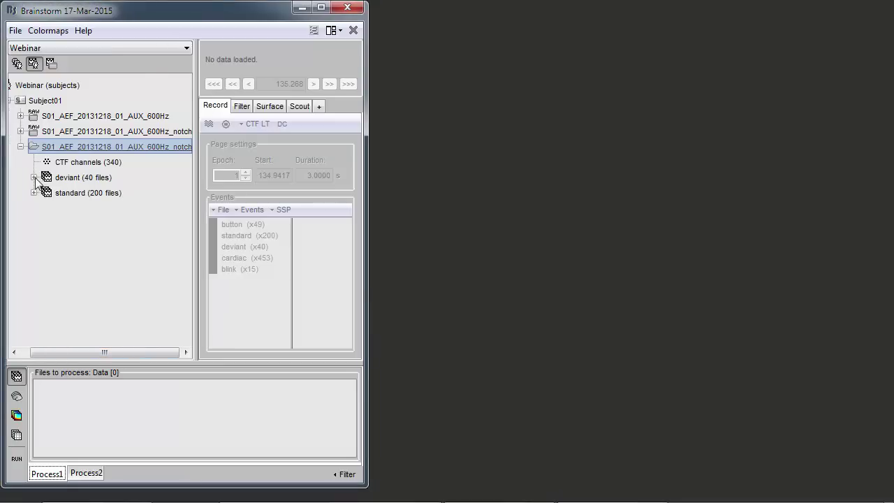
pyautogui.doubleClick(35, 177)
pyautogui.click(34, 82)
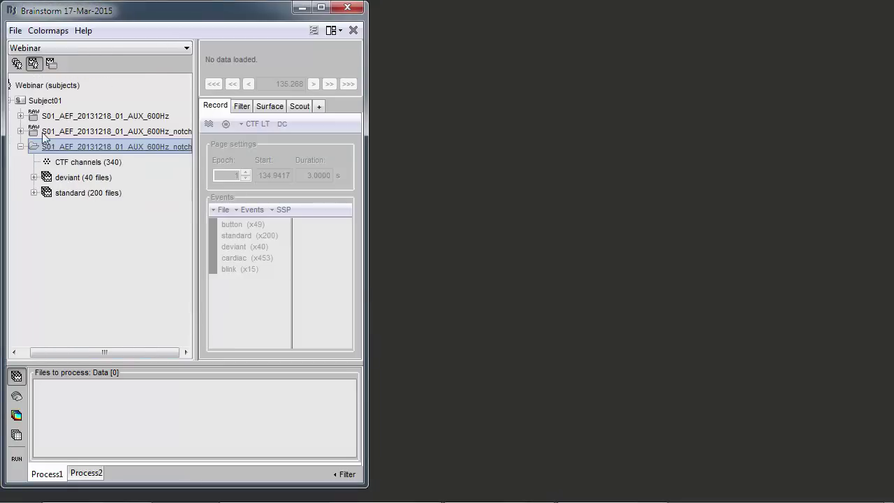
pyautogui.click(32, 193)
pyautogui.click(33, 82)
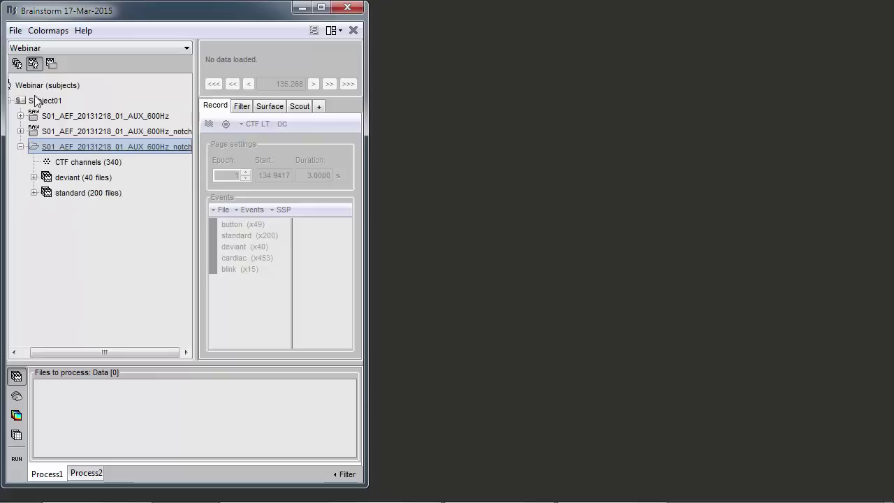
# - Display the MEG time series of trial deviant (#1) and place the time cursor at 6.7 ms
pyautogui.click(34, 178)
pyautogui.click(75, 97)
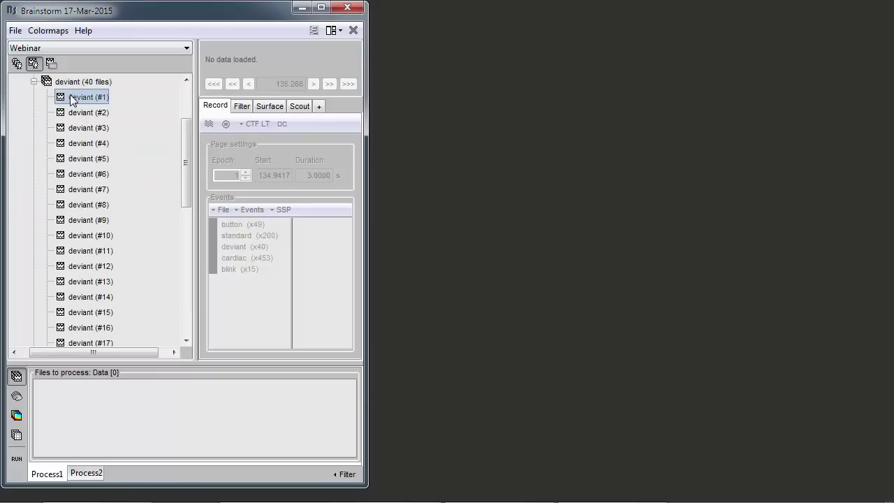
pyautogui.rightClick(71, 97)
pyautogui.moveTo(110, 128)
pyautogui.click(223, 125)
pyautogui.click(496, 38)
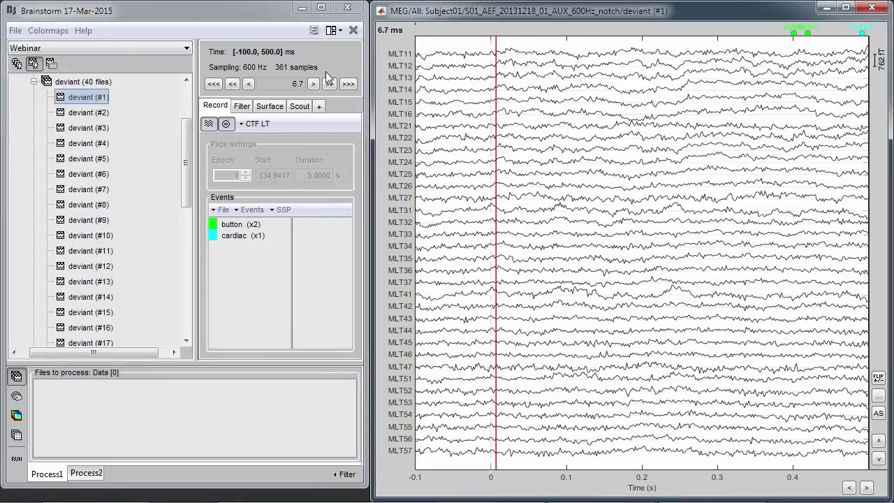
# - Switch the deviant (#1) figure to butterfly view and show all MEG channels
pyautogui.click(209, 125)
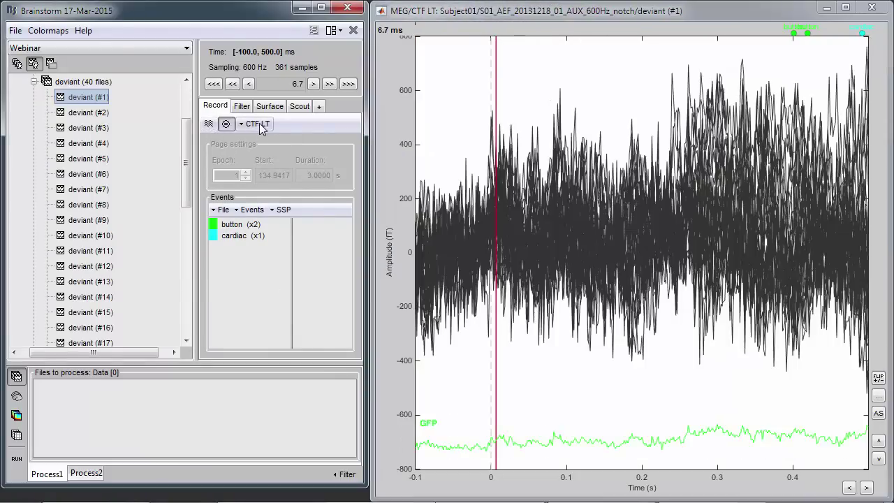
pyautogui.click(259, 125)
pyautogui.click(268, 167)
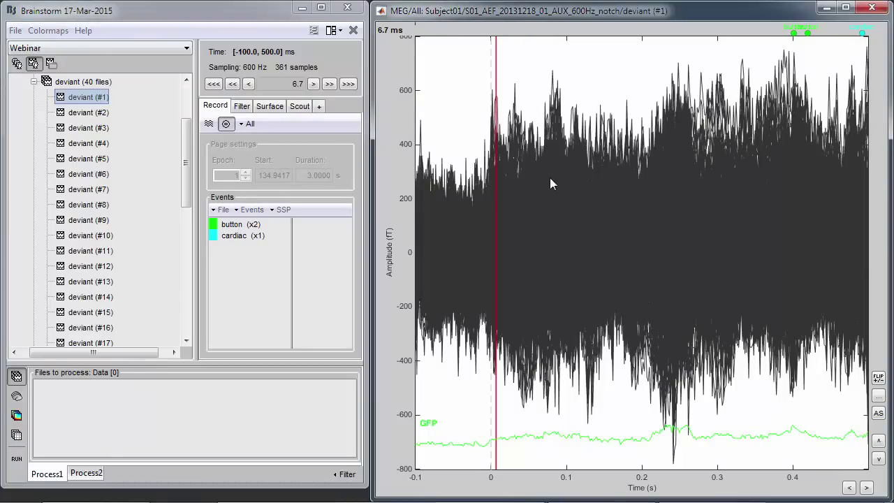
# - Review the deviant trials one by one up to deviant (#7), with automatic amplitude scaling enabled
pyautogui.click(483, 78)
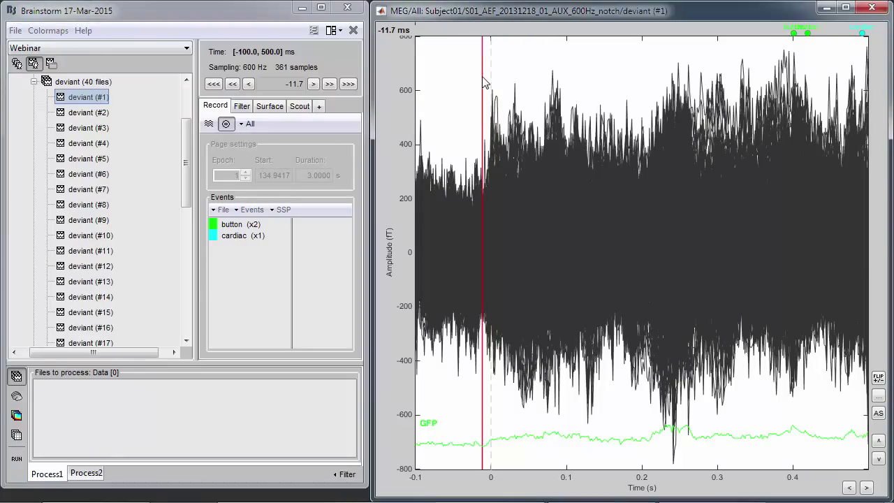
pyautogui.press('F3')
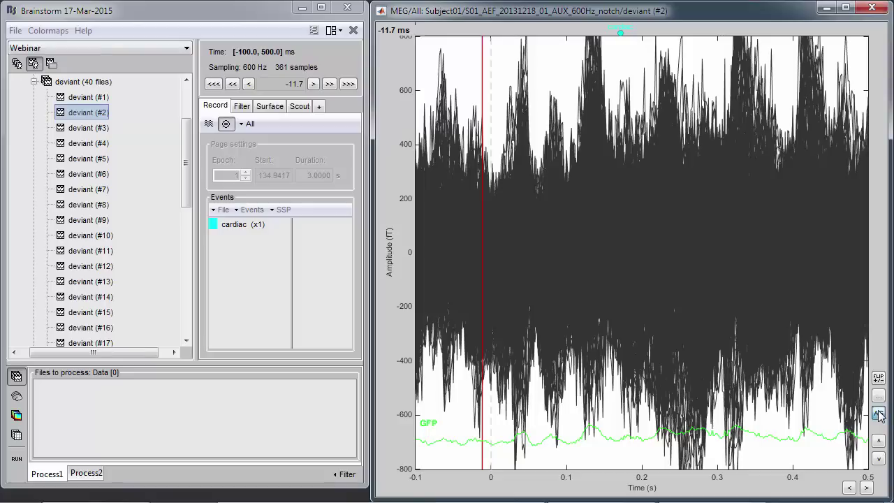
pyautogui.click(879, 414)
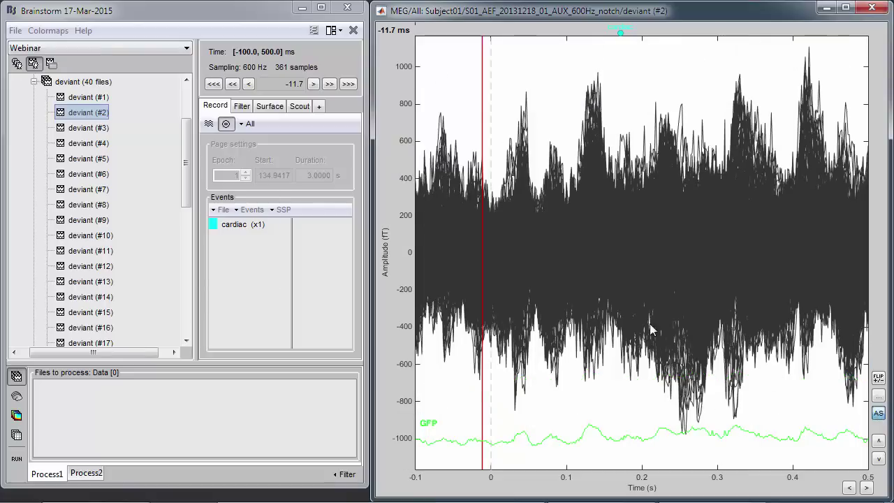
pyautogui.press('F3')
pyautogui.press('F3')
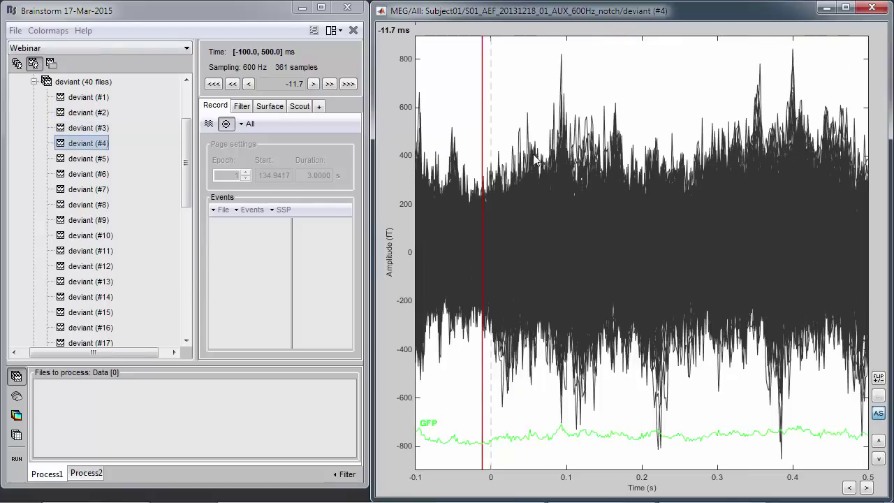
pyautogui.press('F3')
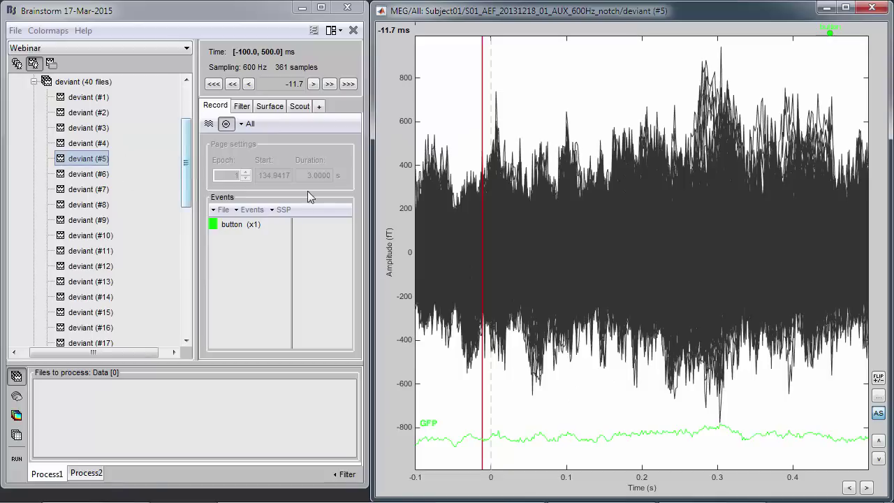
pyautogui.click(511, 55)
pyautogui.press('F3')
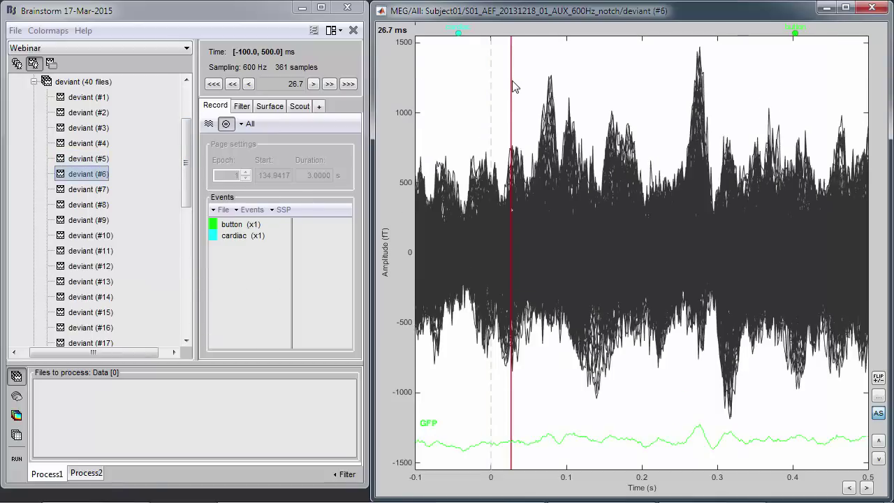
pyautogui.press('F3')
# - Examine the figure's options for moving between data files and rejecting the current trial
pyautogui.rightClick(513, 86)
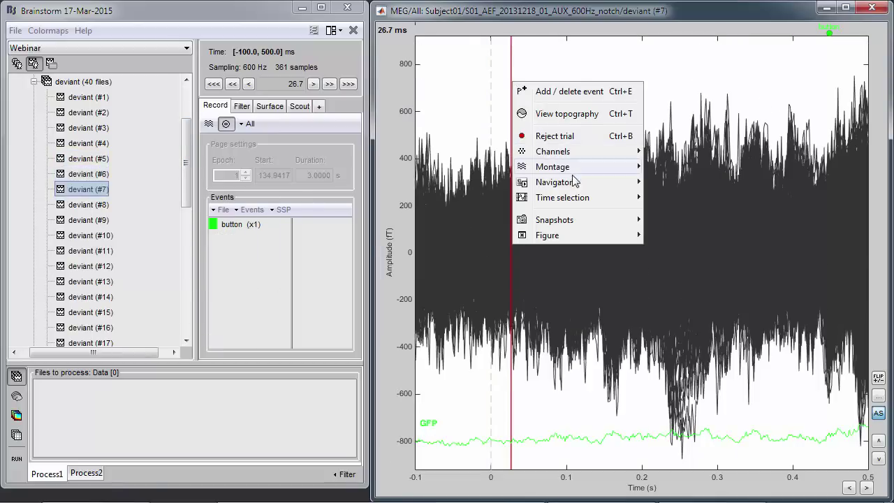
pyautogui.moveTo(578, 182)
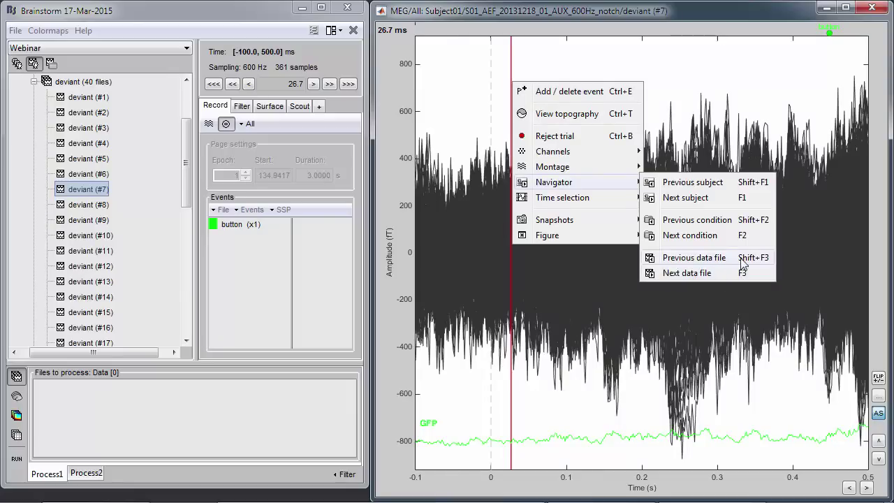
pyautogui.click(648, 73)
pyautogui.rightClick(577, 92)
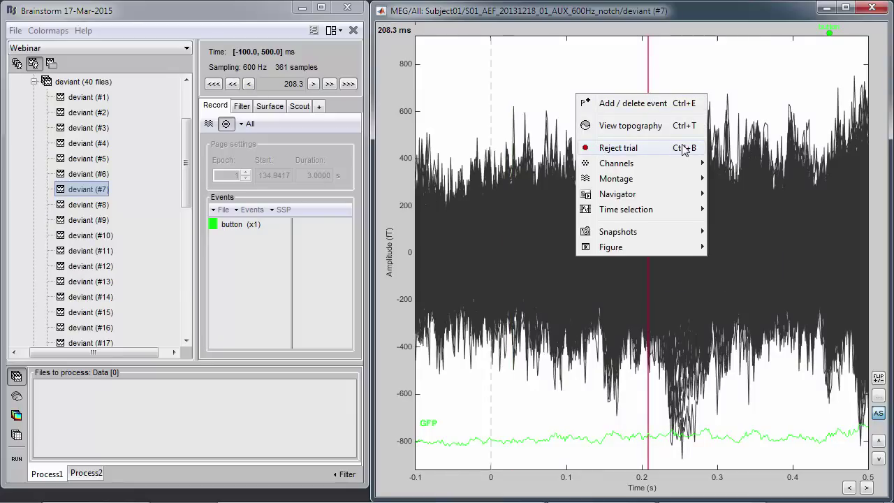
pyautogui.click(557, 73)
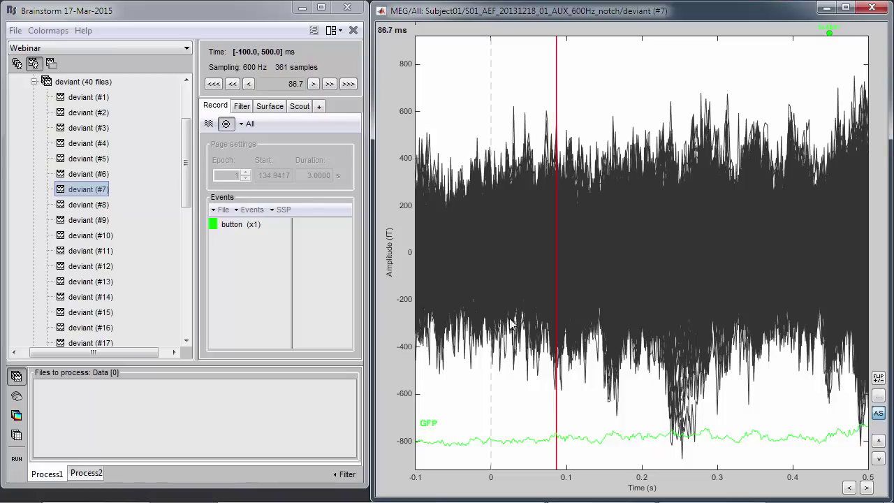
# - Advance to trial deviant (#9), select channel MZO03, and examine the options for marking channels as bad
pyautogui.press('F3')
pyautogui.press('F3')
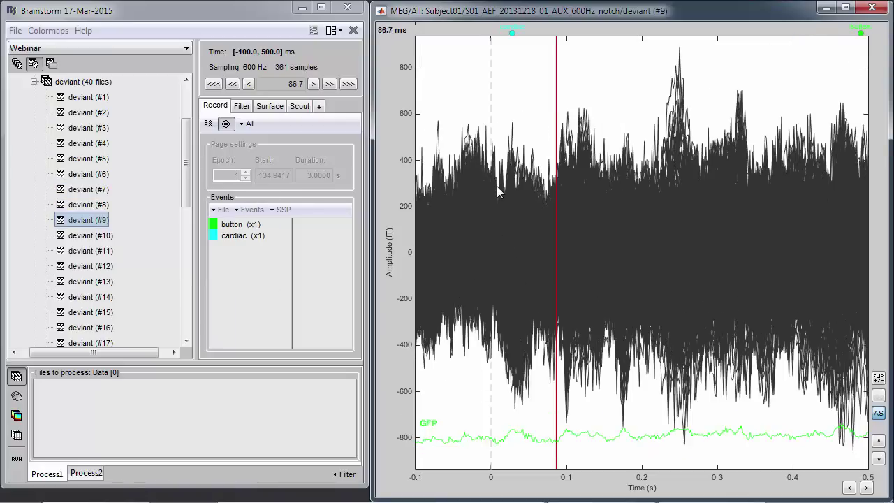
pyautogui.click(489, 193)
pyautogui.click(488, 189)
pyautogui.click(488, 189)
pyautogui.rightClick(488, 188)
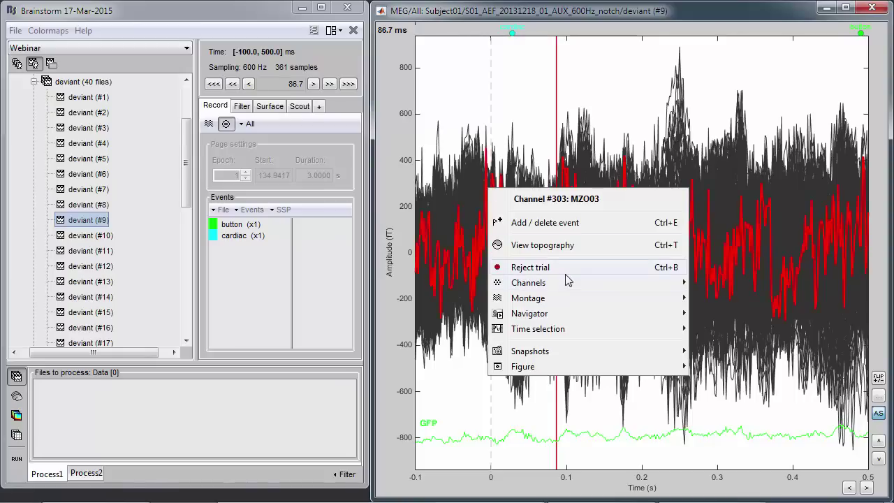
pyautogui.moveTo(679, 296)
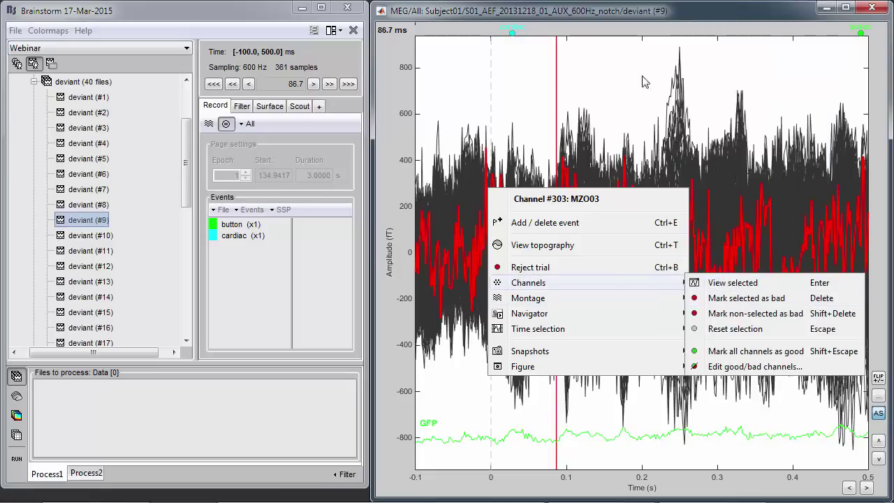
pyautogui.click(600, 164)
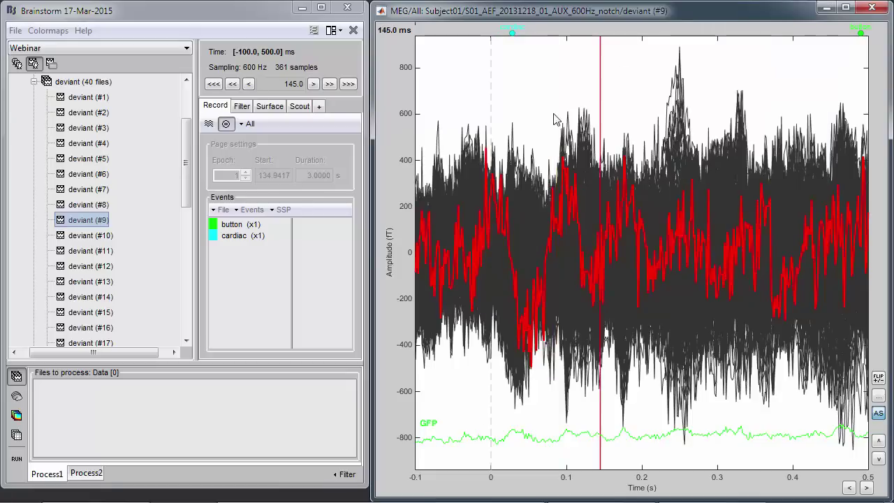
# - Close all open figures, collapse the deviant trial group, and add the whole group to the files to process
pyautogui.click(354, 31)
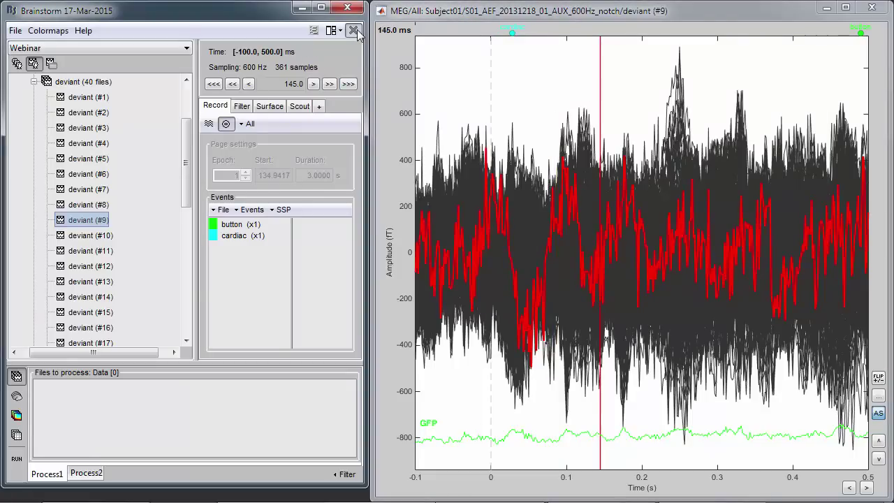
pyautogui.click(354, 32)
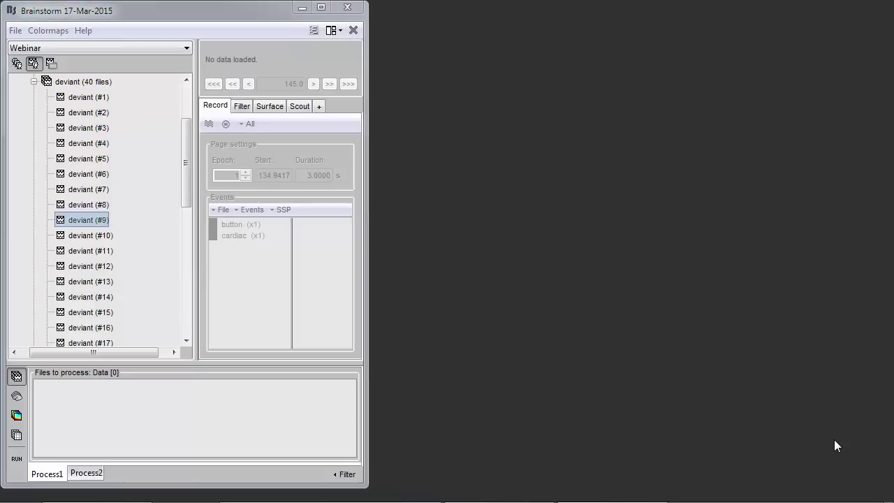
pyautogui.click(33, 82)
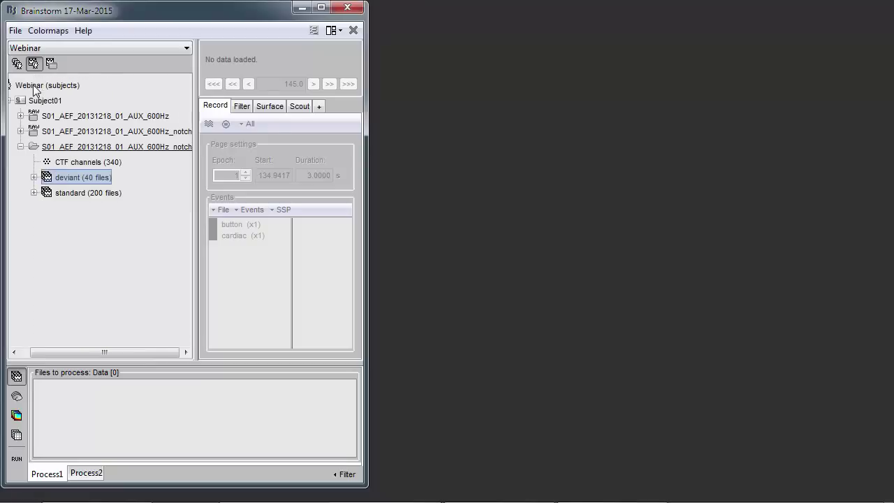
pyautogui.moveTo(90, 183); pyautogui.dragTo(156, 412)
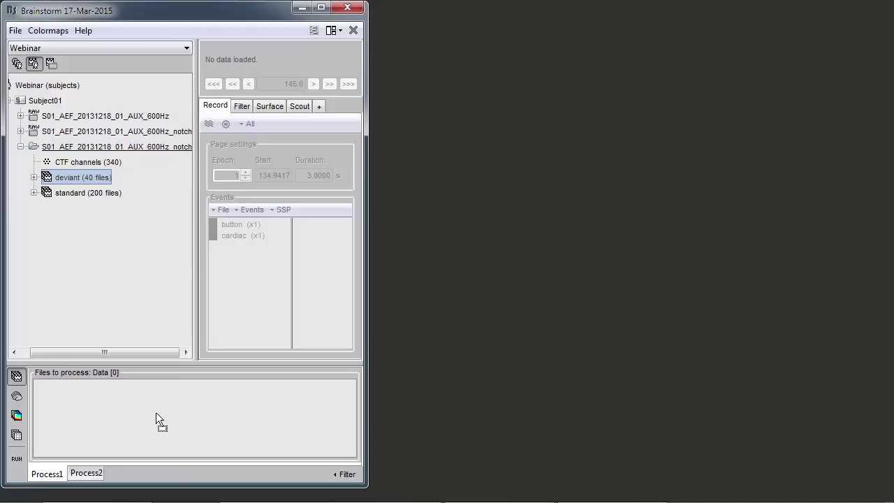
pyautogui.moveTo(156, 412); pyautogui.dragTo(156, 412)
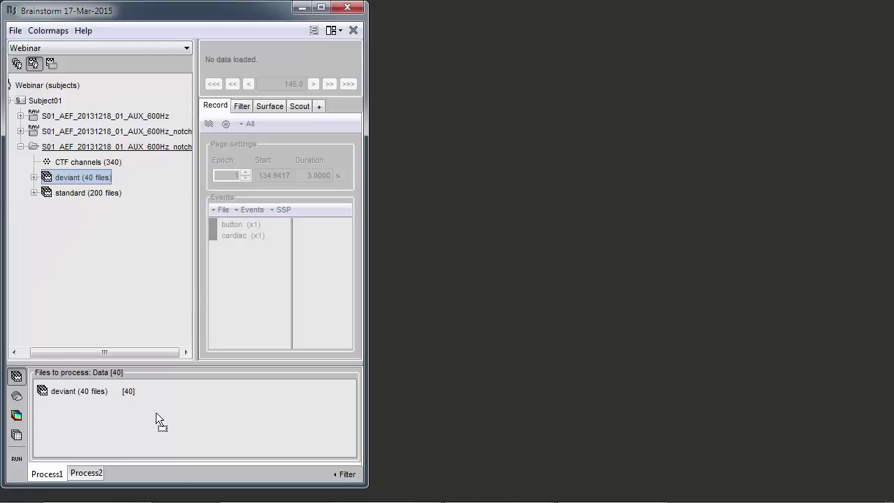
# - Add the first 40 standard trials, standard (#1) through (#40), to the files to process alongside the deviant group
pyautogui.click(34, 193)
pyautogui.click(104, 95)
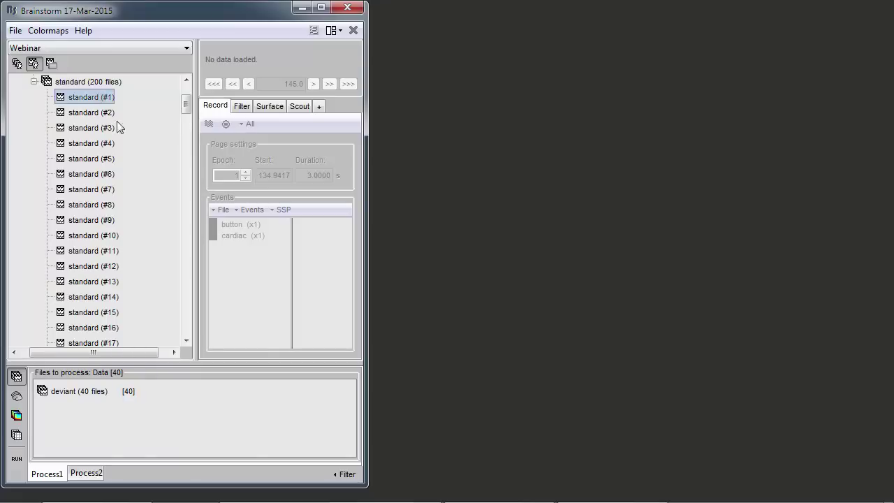
pyautogui.scroll(-20, 136, 198)
pyautogui.scroll(8, 124, 180)
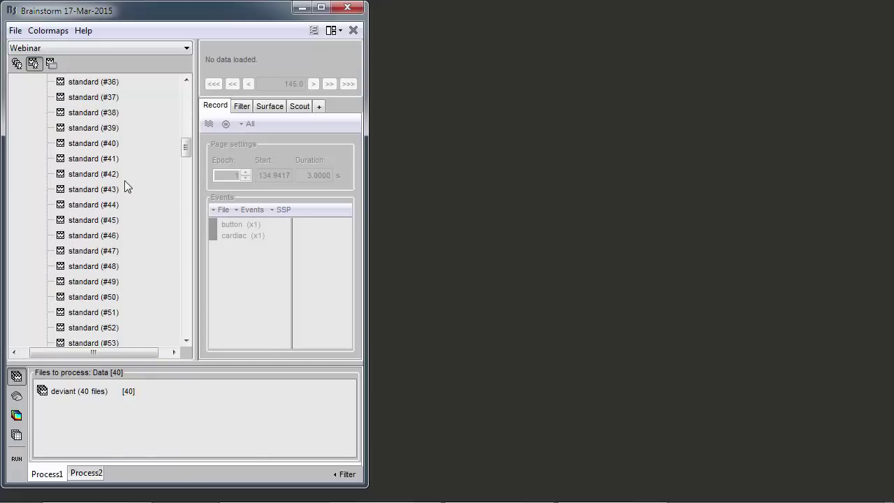
pyautogui.keyDown('shift'); pyautogui.click(100, 147); pyautogui.keyUp('shift')
pyautogui.moveTo(74, 144); pyautogui.dragTo(140, 415)
pyautogui.moveTo(190, 152); pyautogui.dragTo(187, 100)
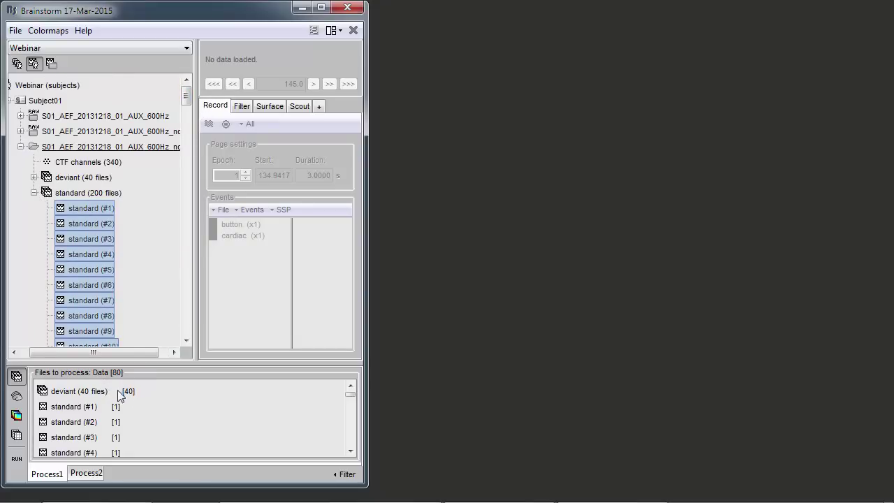
# - Run the Average files process on the listed trials, grouped by trial group (condition average), with the arithmetic average
pyautogui.click(16, 458)
pyautogui.click(62, 114)
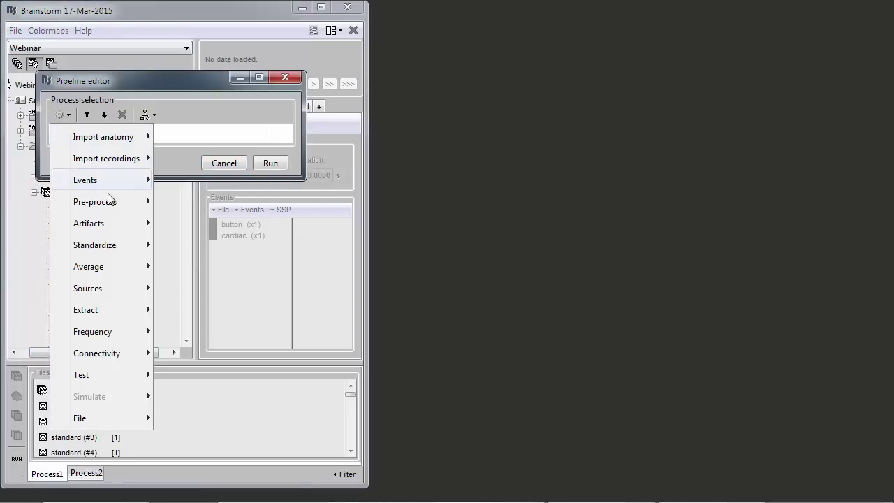
pyautogui.moveTo(107, 267)
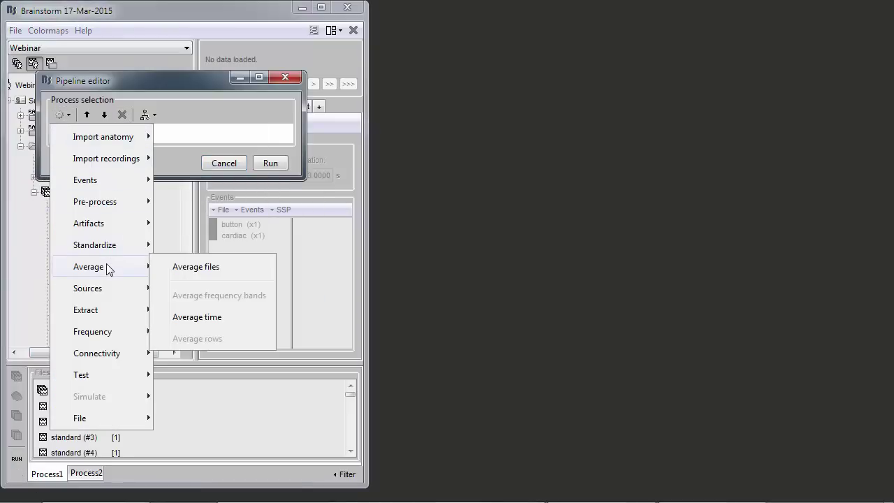
pyautogui.click(209, 268)
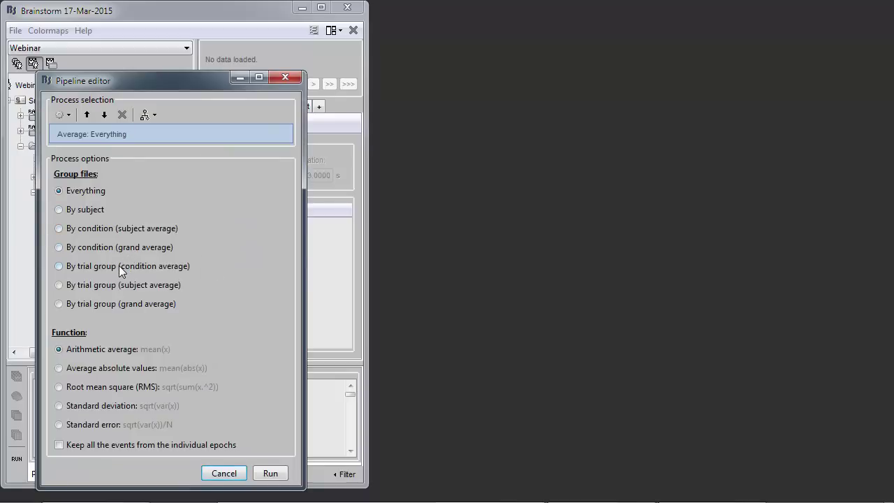
pyautogui.click(91, 269)
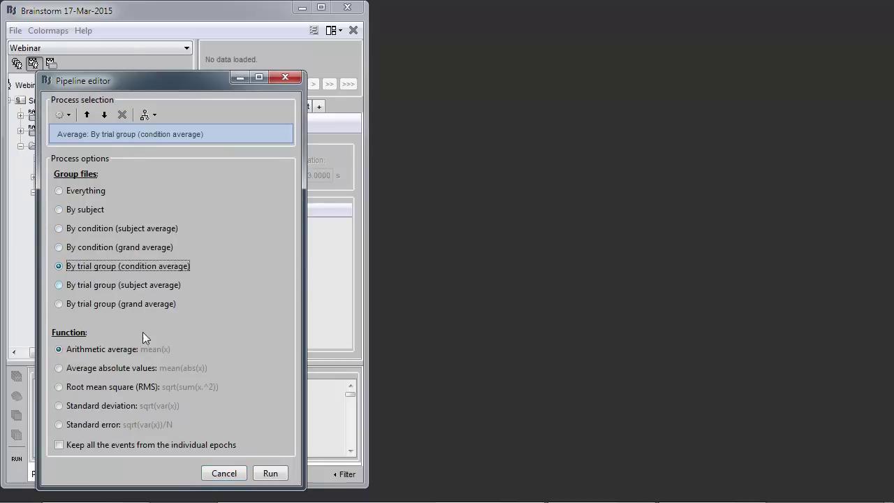
pyautogui.click(272, 475)
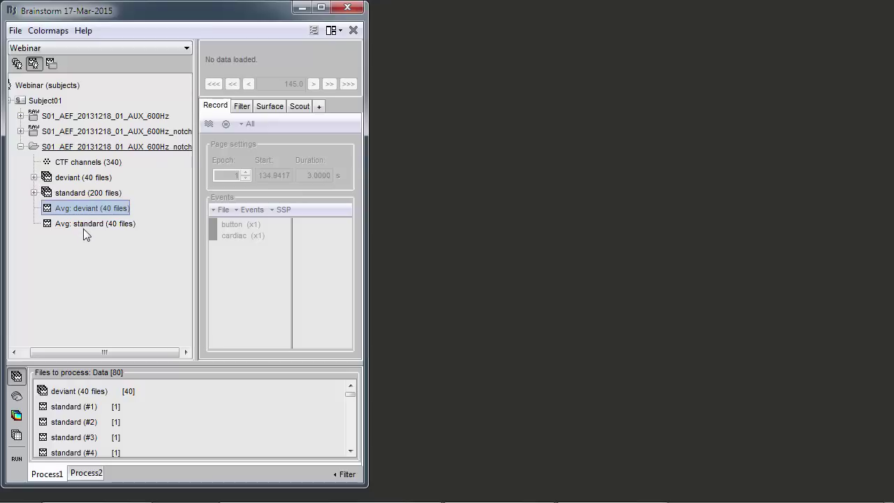
# - Display the MEG time series of the standard average and select the baseline window from -100 to 0 ms
pyautogui.click(83, 225)
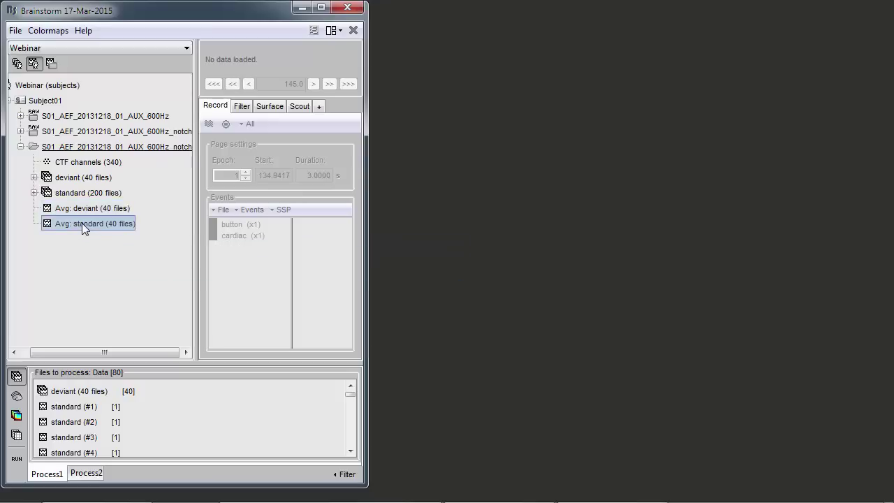
pyautogui.doubleClick(83, 223)
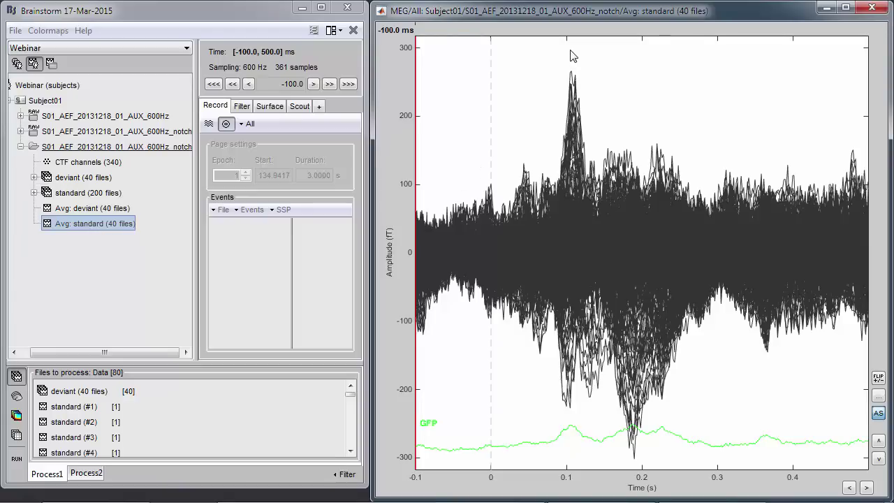
pyautogui.click(491, 152)
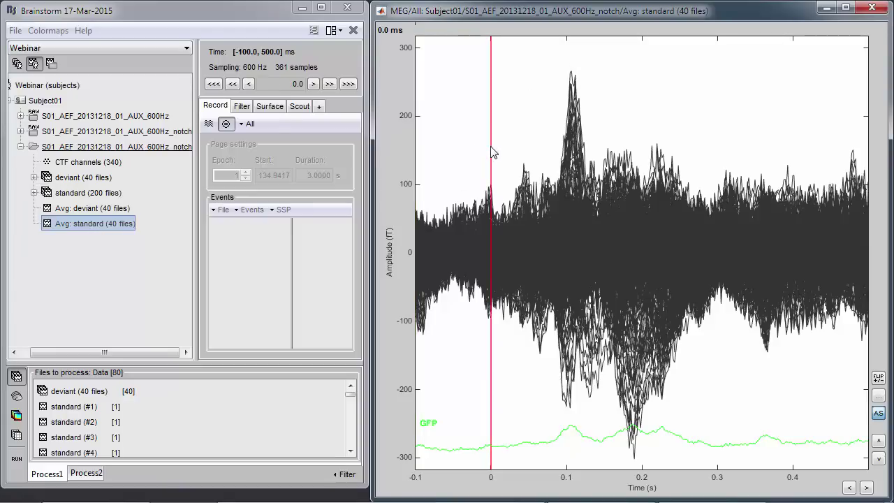
pyautogui.moveTo(491, 152); pyautogui.dragTo(392, 155)
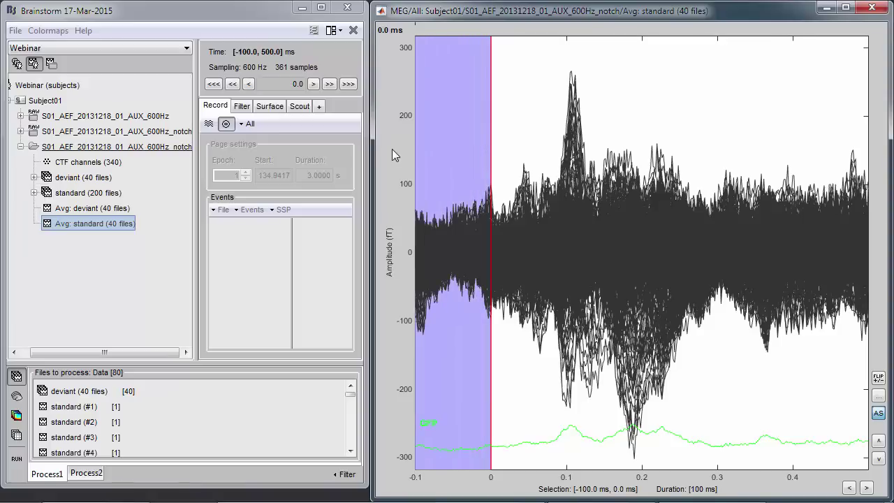
# - Select the post-stimulus window from about 2 to 128 ms, and set the time cursor on the main peak at 106.7 ms
pyautogui.click(492, 166)
pyautogui.moveTo(492, 168); pyautogui.dragTo(588, 84)
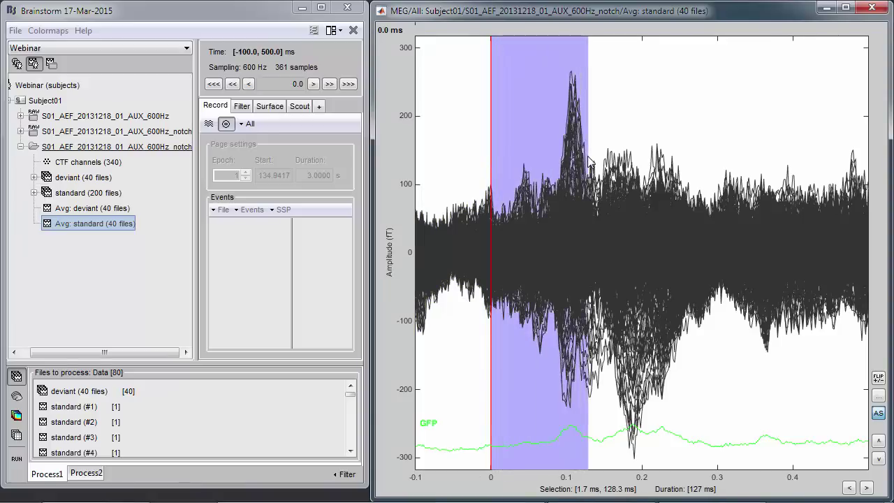
pyautogui.click(572, 62)
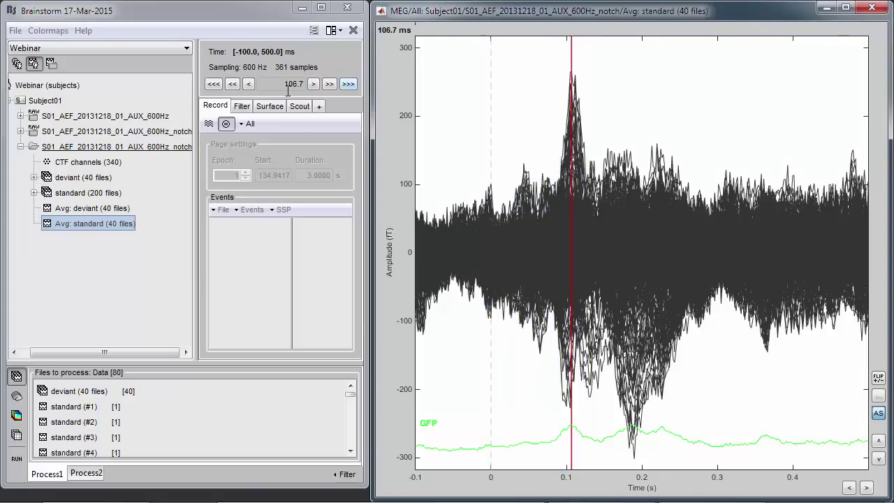
# - Enable the visualization low-pass filter and set its cutoff to 100 Hz
pyautogui.click(245, 109)
pyautogui.click(246, 187)
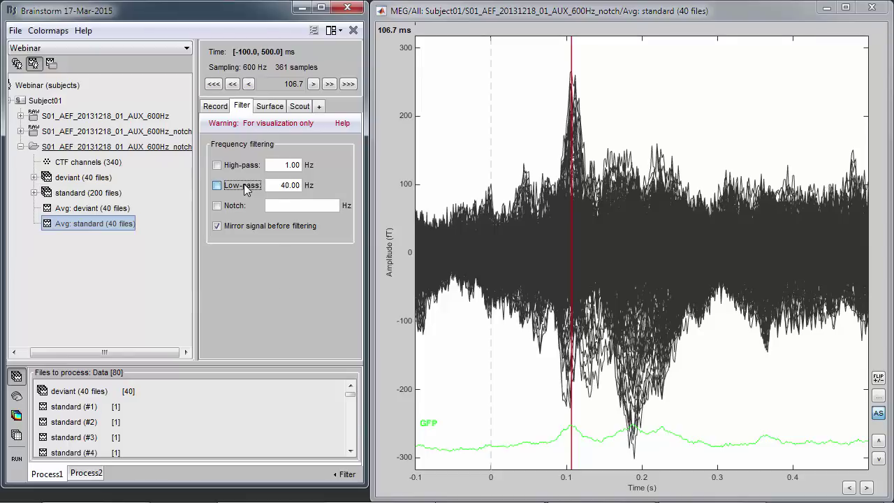
pyautogui.click(276, 185)
pyautogui.write('100')
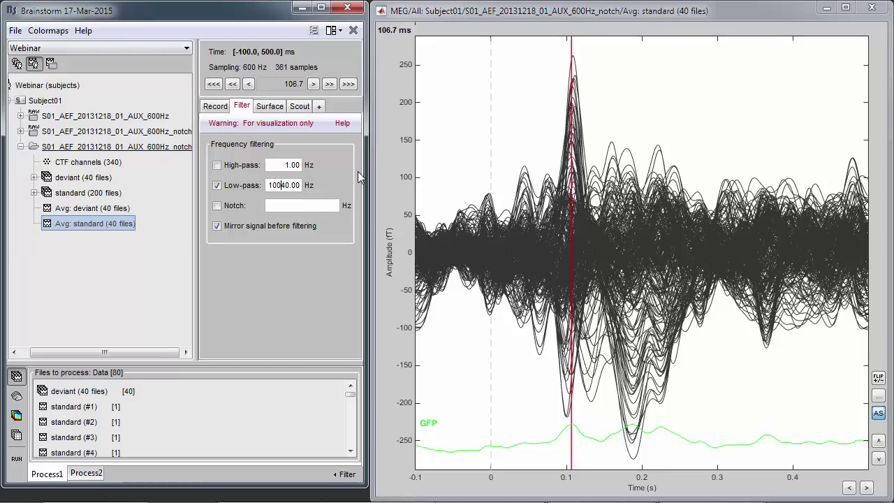
pyautogui.press('Delete')
pyautogui.press('Delete')
pyautogui.press('Return')
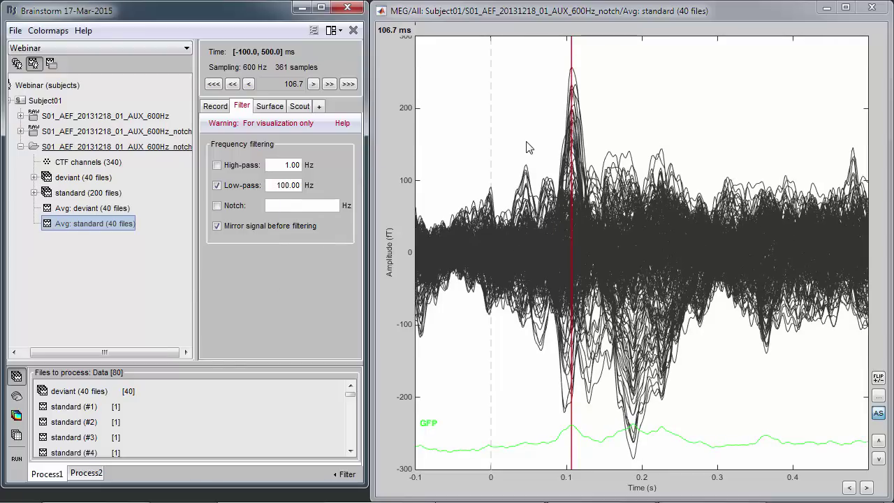
# - Show the MEG topography of the standard average and set the time cursor on the early peak at 43.3 ms
pyautogui.rightClick(528, 148)
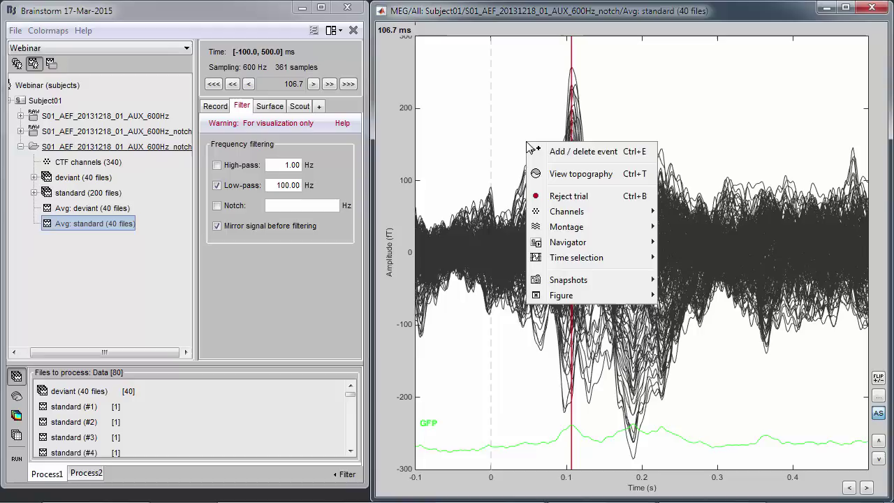
pyautogui.click(587, 178)
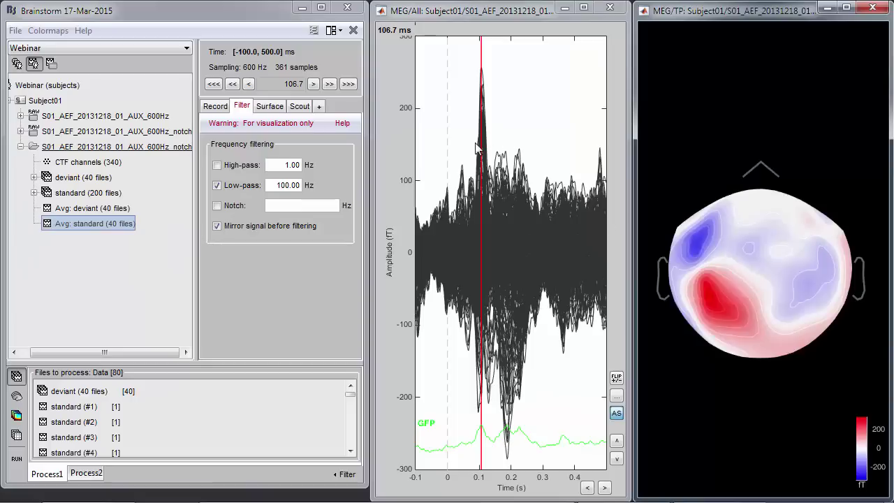
pyautogui.moveTo(461, 147); pyautogui.dragTo(462, 146)
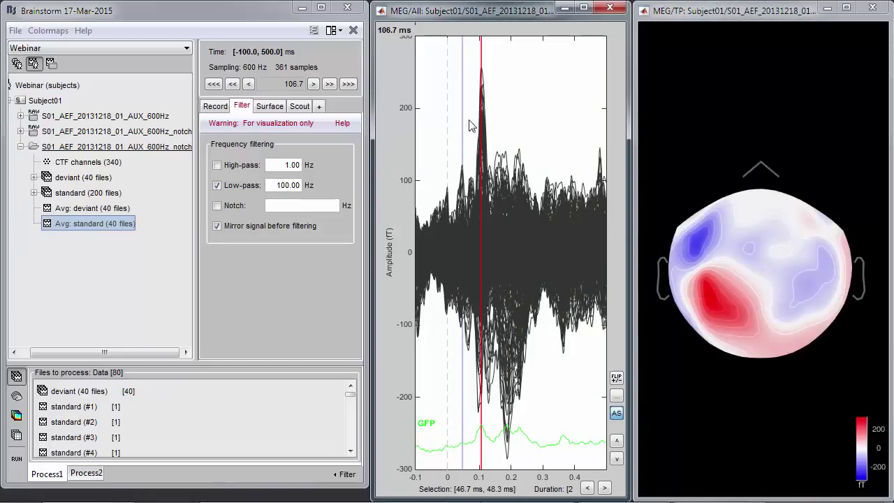
pyautogui.click(463, 129)
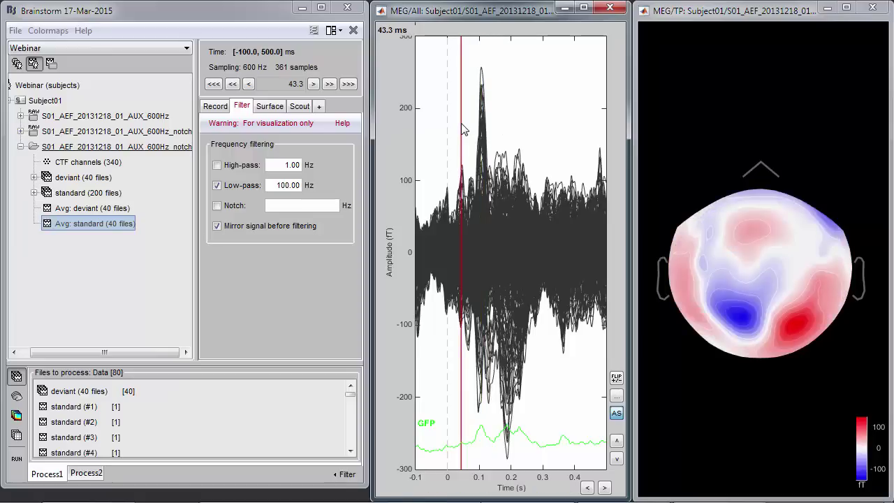
# - Advance the time sample by sample to 108.3 ms, examining how the MEG topography changes between the early and main peaks
pyautogui.press('Right')
pyautogui.press('Right')
pyautogui.press('Right')
pyautogui.press('Right')
pyautogui.press('Right')
pyautogui.press('Right')
pyautogui.press('Right')
pyautogui.press('Right')
pyautogui.press('Right')
pyautogui.press('Right')
pyautogui.press('Right')
pyautogui.press('Right')
pyautogui.press('Right')
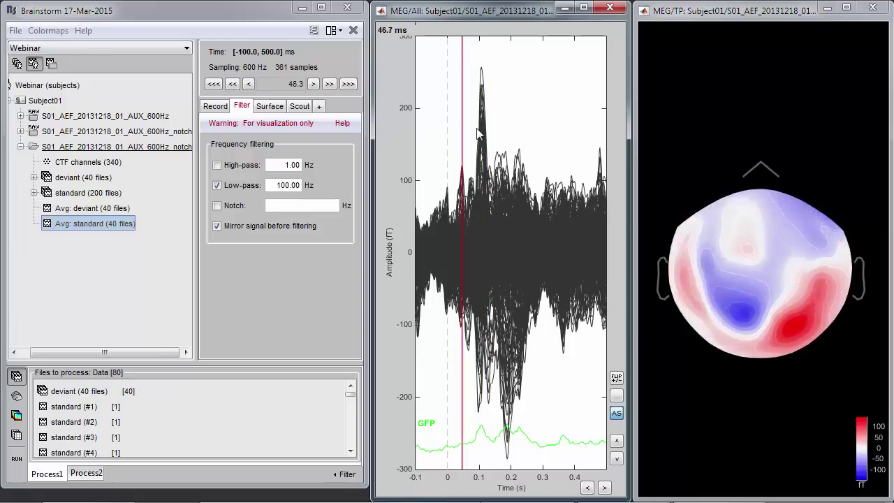
pyautogui.press('Right')
pyautogui.press('Right')
pyautogui.press('Right')
pyautogui.press('Right')
pyautogui.press('Right')
pyautogui.press('Right')
pyautogui.press('Right')
pyautogui.press('Right')
pyautogui.press('Right')
pyautogui.press('Right')
pyautogui.press('Right')
pyautogui.press('Right')
pyautogui.press('Right')
pyautogui.press('Right')
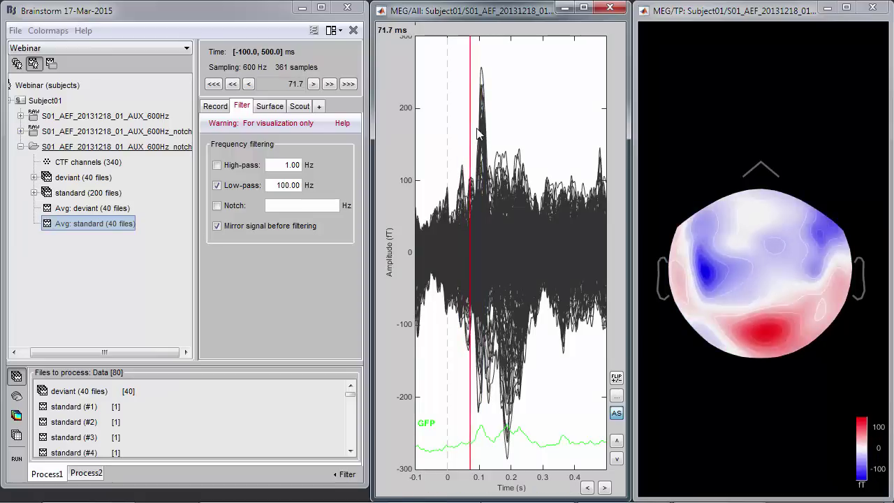
pyautogui.press('Right')
pyautogui.press('Right')
pyautogui.press('Right')
pyautogui.press('Right')
pyautogui.press('Right')
pyautogui.press('Right')
pyautogui.press('Right')
pyautogui.press('Right')
pyautogui.press('Right')
pyautogui.press('Right')
pyautogui.press('Right')
pyautogui.press('Right')
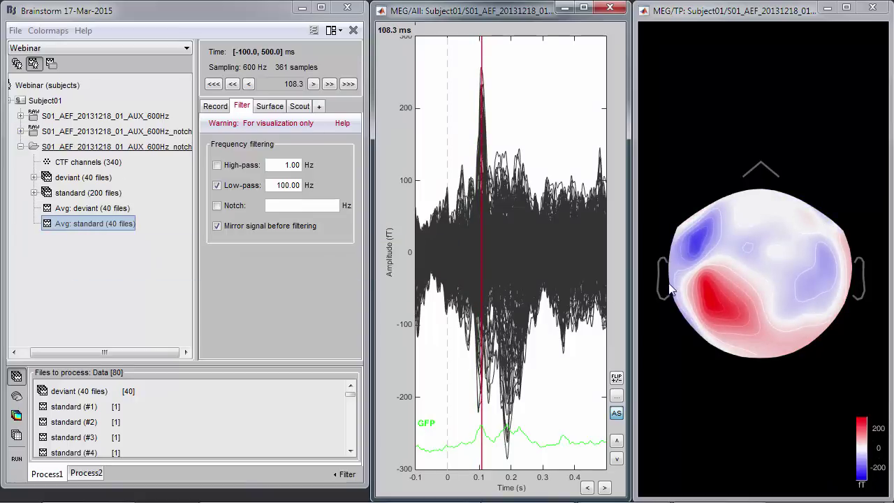
# - Display the Misc time series (Cz and Pz) of the standard average and move its legend clear of the curves
pyautogui.rightClick(51, 225)
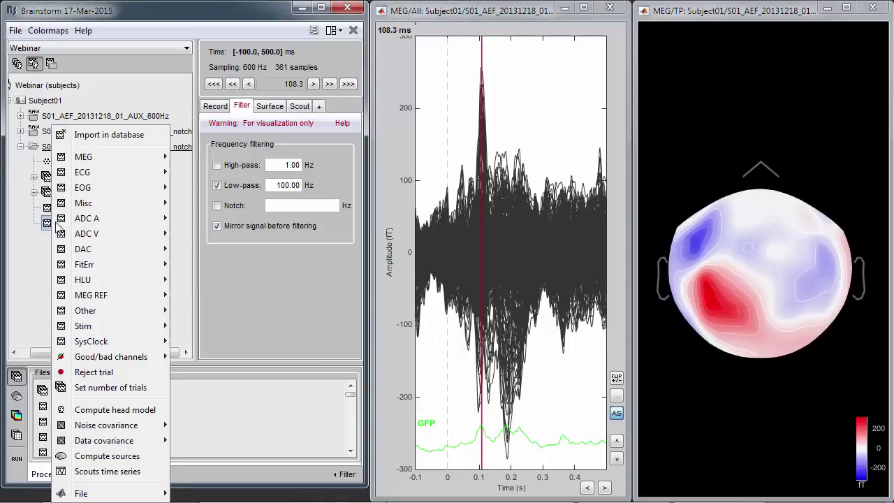
pyautogui.moveTo(100, 202)
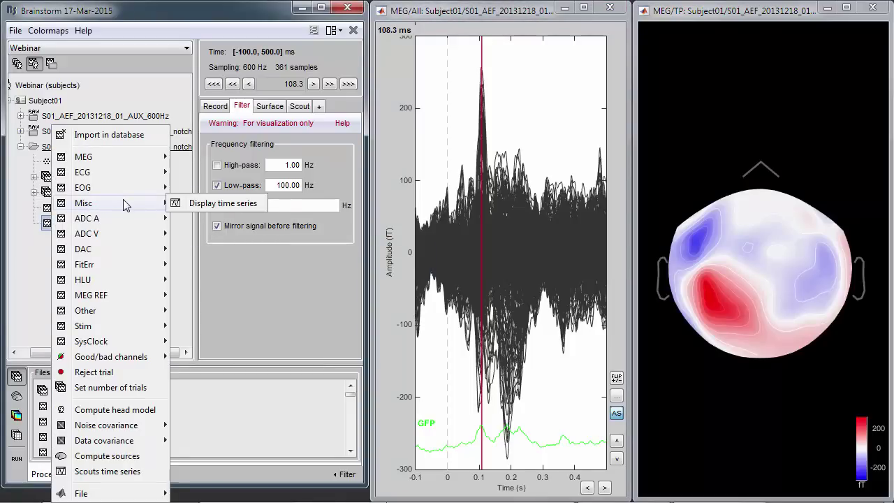
pyautogui.click(191, 207)
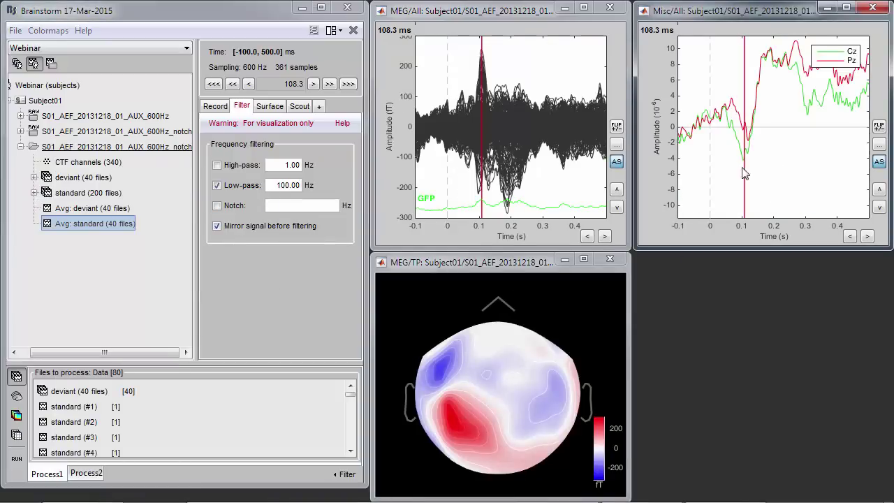
pyautogui.moveTo(853, 47); pyautogui.dragTo(847, 183)
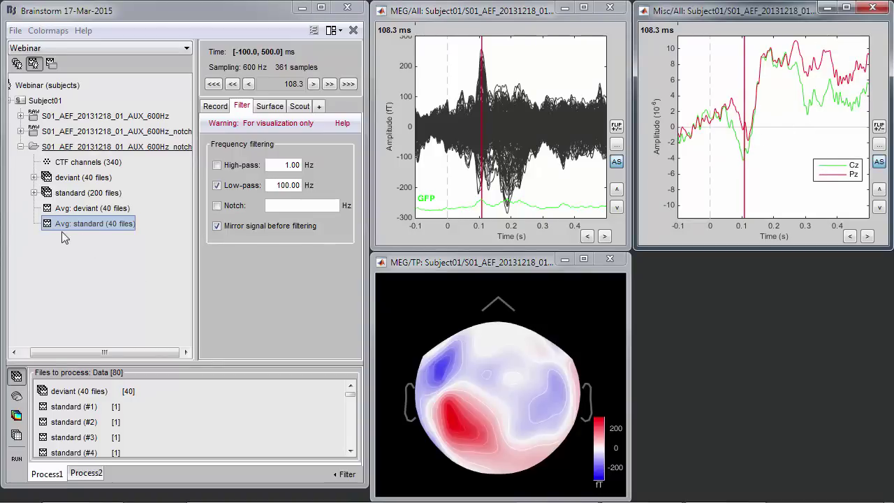
# - Display the MEG sensors of the standard average as a 2D Layout
pyautogui.moveTo(59, 227)
pyautogui.rightClick(52, 224)
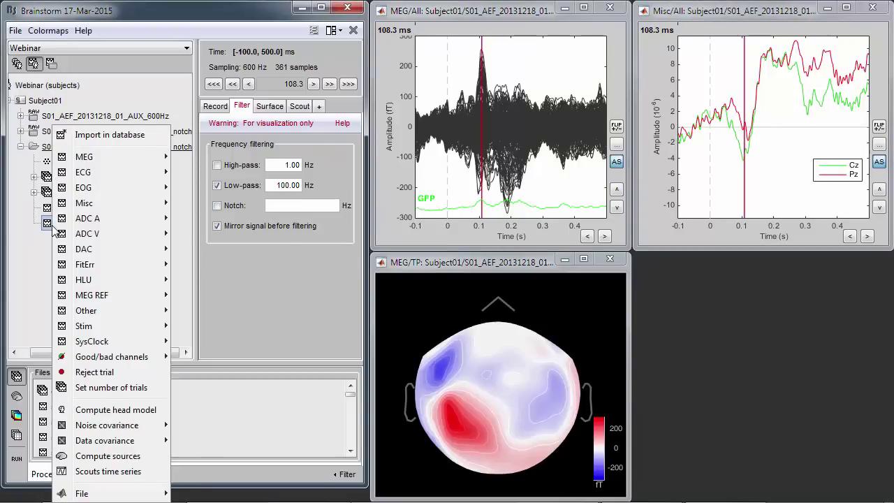
pyautogui.moveTo(140, 158)
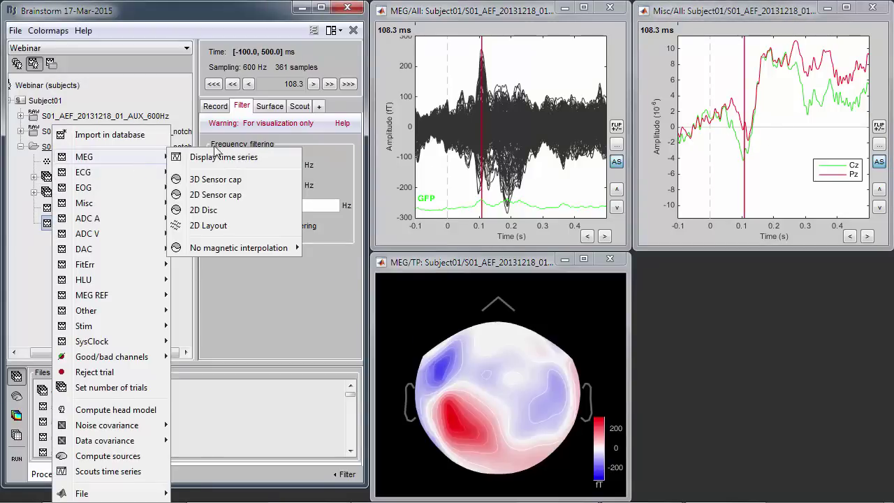
pyautogui.click(229, 227)
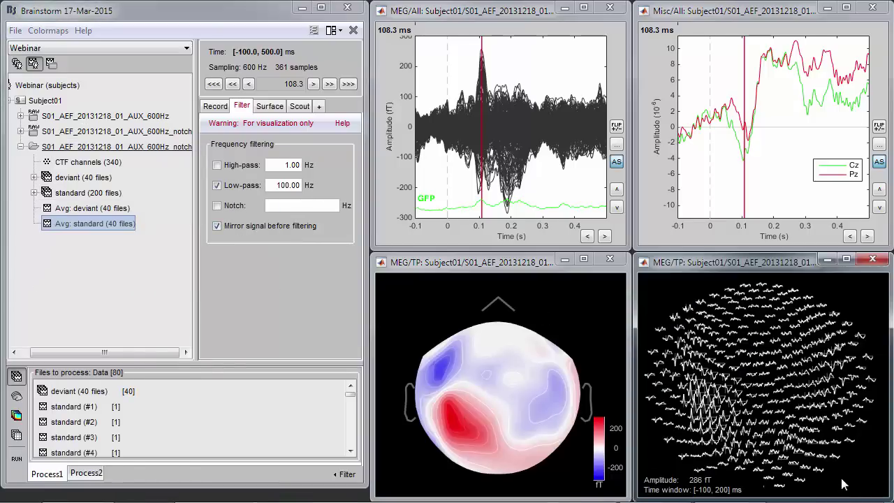
# - Highlight a block of sensors at the lower right of the 2D layout, and narrow the selection to two neighbouring sensors
pyautogui.moveTo(842, 483); pyautogui.dragTo(787, 423)
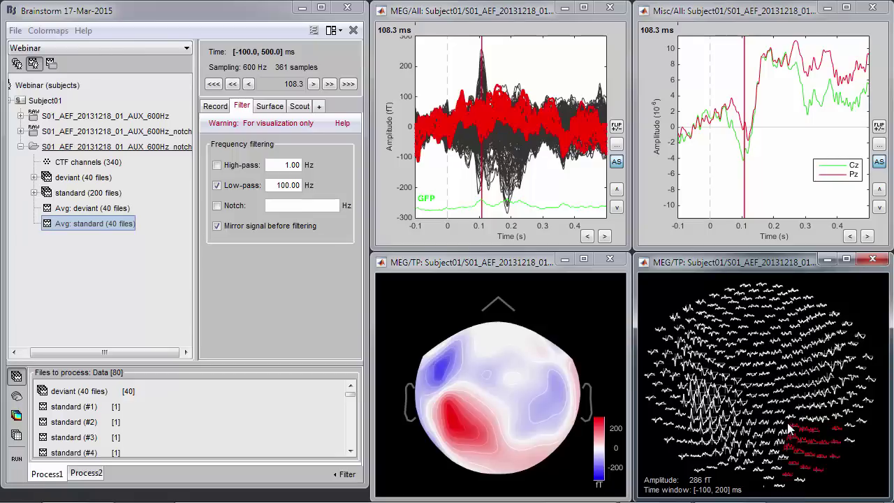
pyautogui.click(841, 451)
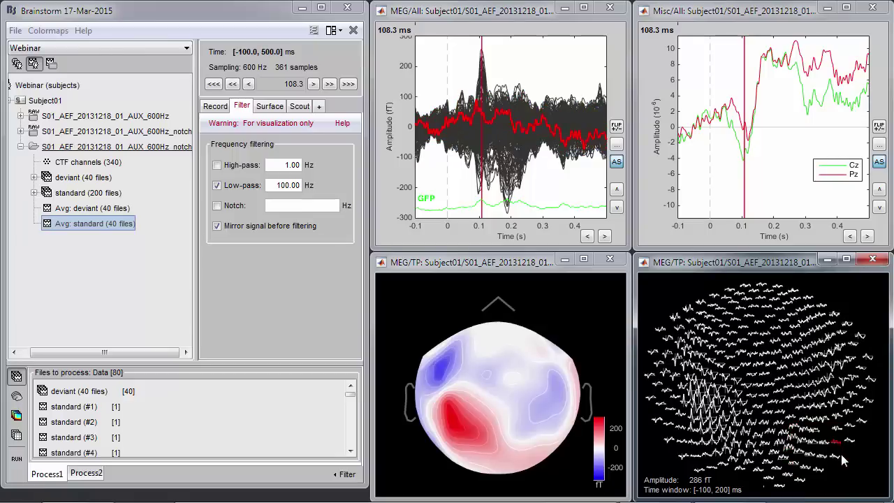
pyautogui.keyDown('shift'); pyautogui.click(832, 457); pyautogui.keyUp('shift')
# - Show the sensors on the MEG topography, swap a few right-posterior sensors in the selection, and clear the sensor selection
pyautogui.click(547, 452)
pyautogui.press('e')
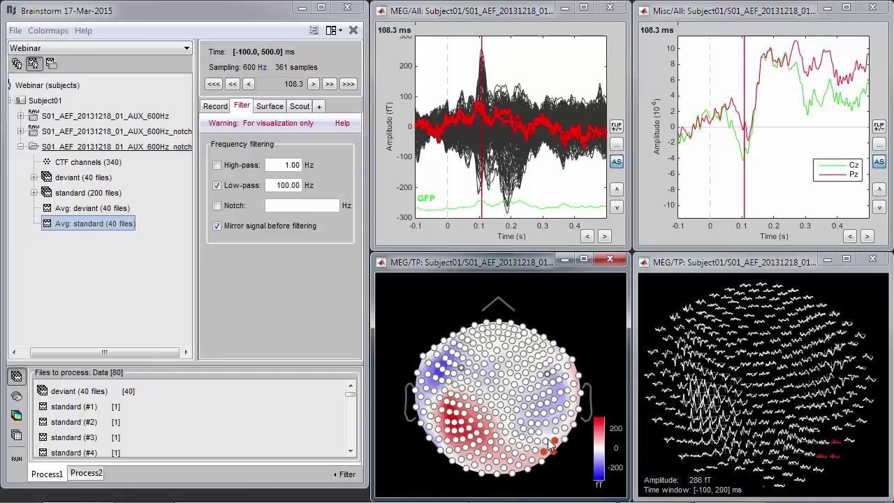
pyautogui.keyDown('shift'); pyautogui.click(545, 441); pyautogui.keyUp('shift')
pyautogui.keyDown('shift'); pyautogui.click(544, 451); pyautogui.keyUp('shift')
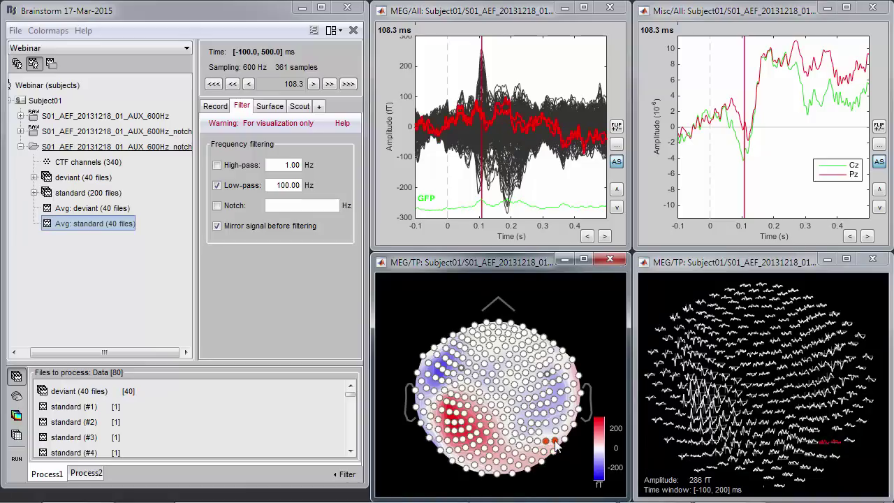
pyautogui.press('Escape')
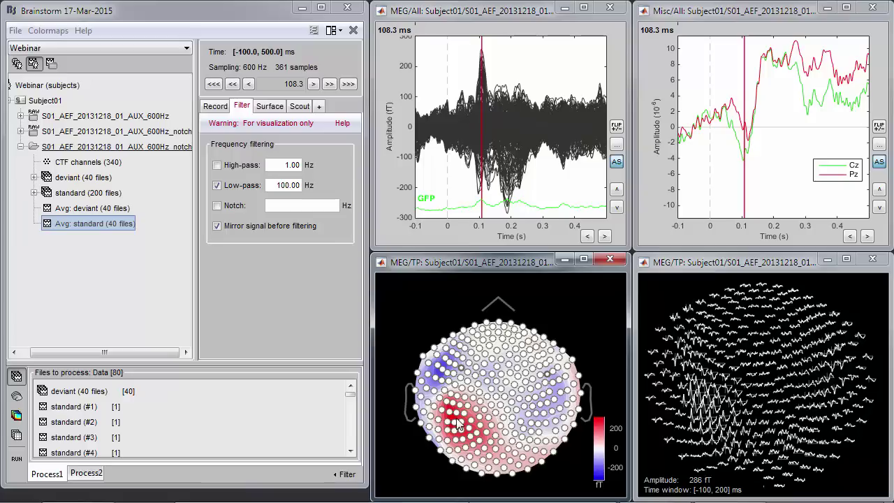
# - Hide the sensor markers on the MEG topography and close the 2D layout figure
pyautogui.click(459, 426)
pyautogui.press('Escape')
pyautogui.press('e')
pyautogui.click(882, 259)
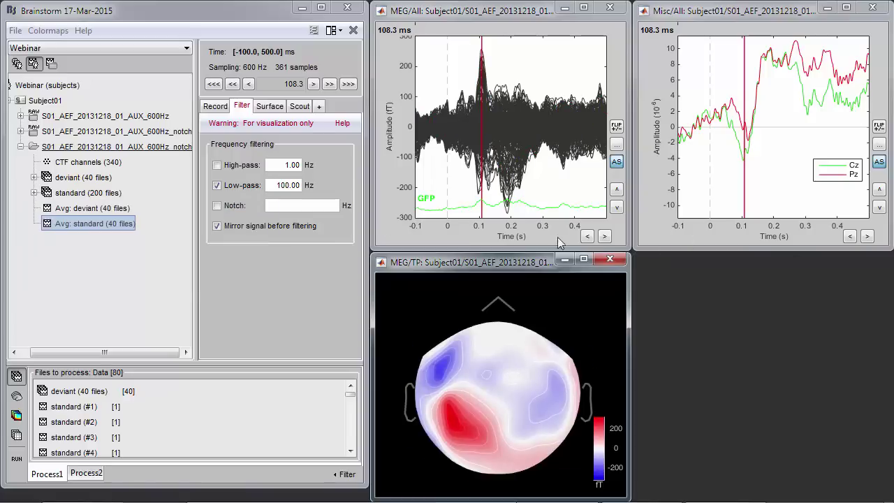
# - Display the MEG and Misc time series of the deviant average
pyautogui.click(58, 211)
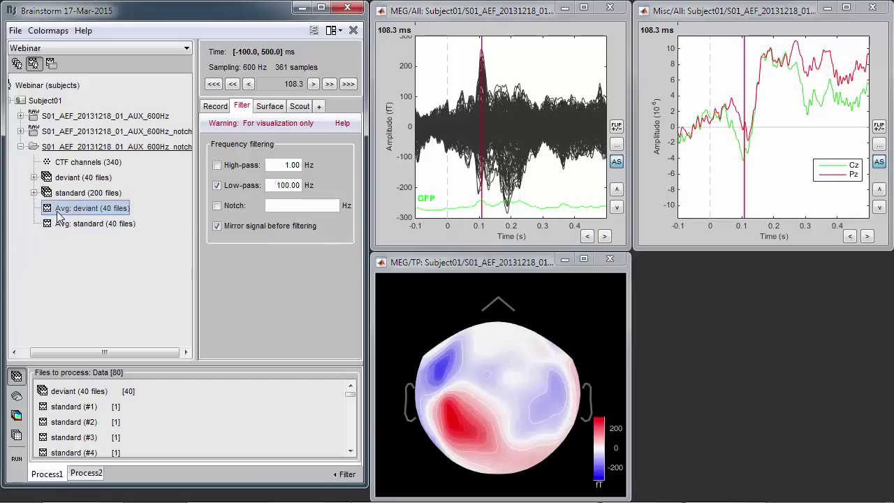
pyautogui.doubleClick(58, 211)
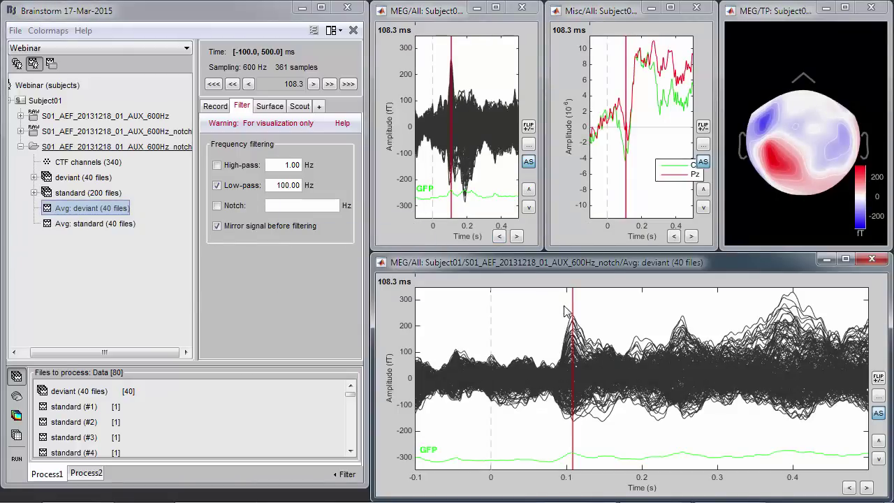
pyautogui.rightClick(73, 210)
pyautogui.moveTo(131, 204)
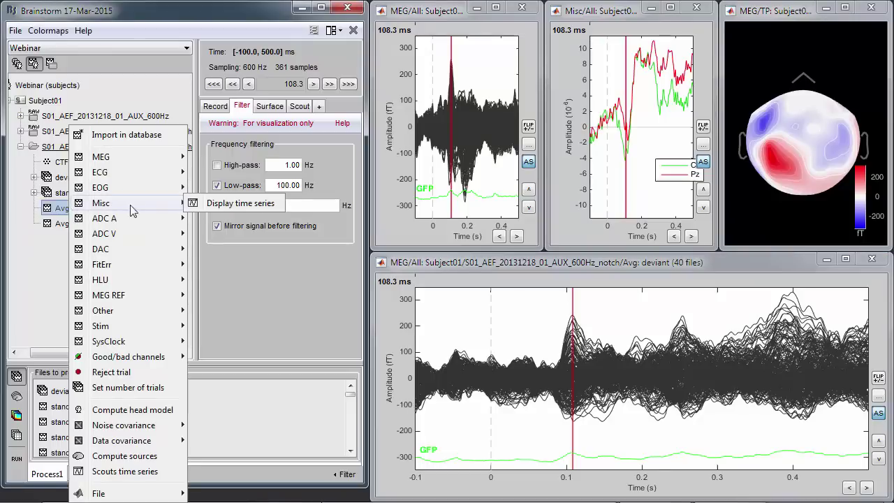
pyautogui.click(201, 203)
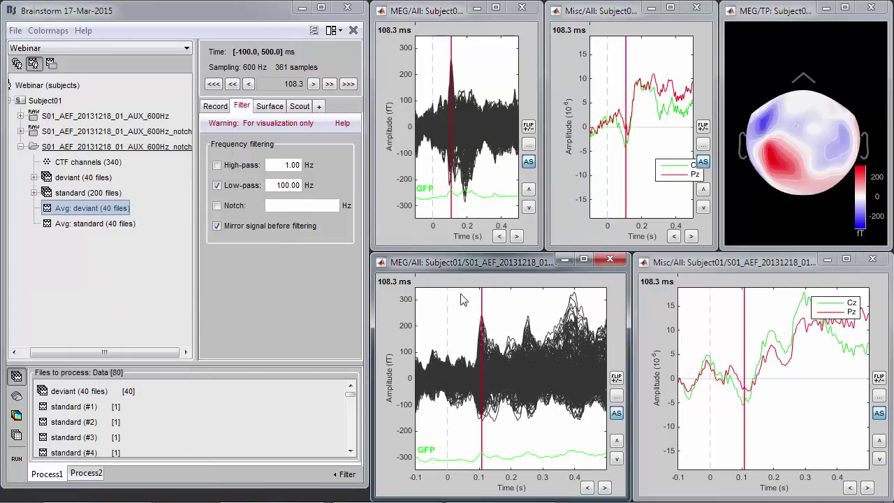
# - Display the MEG topography of the deviant average and widen both MEG time series figures
pyautogui.rightClick(462, 296)
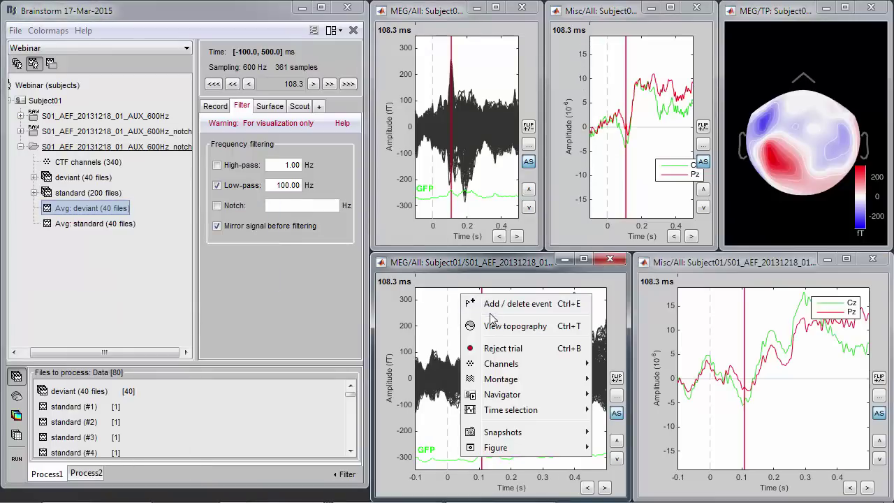
pyautogui.click(566, 329)
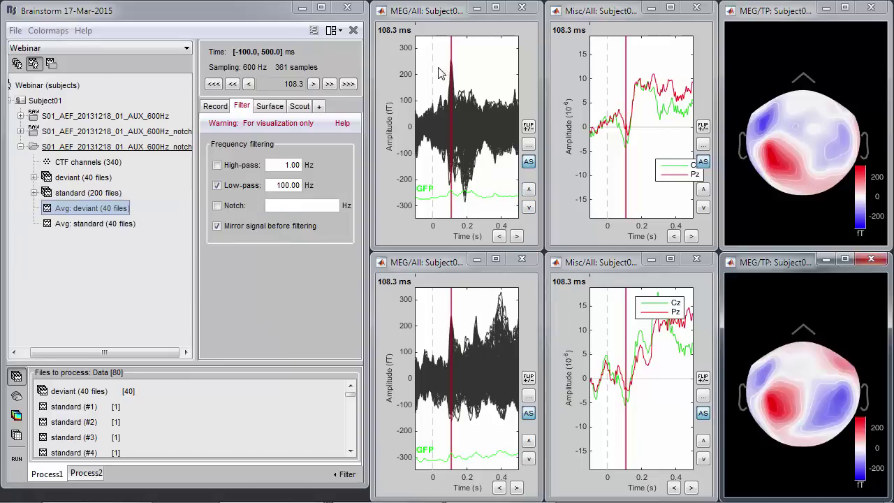
pyautogui.moveTo(371, 127); pyautogui.dragTo(245, 128)
pyautogui.moveTo(366, 339); pyautogui.dragTo(245, 340)
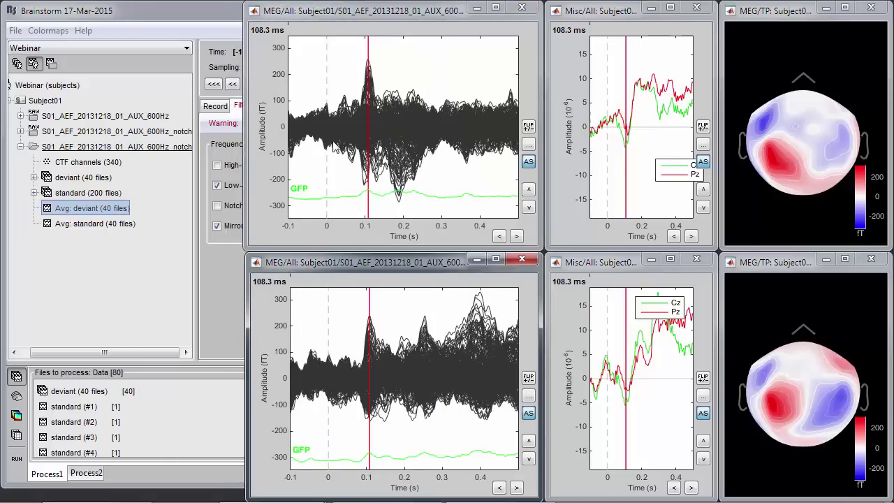
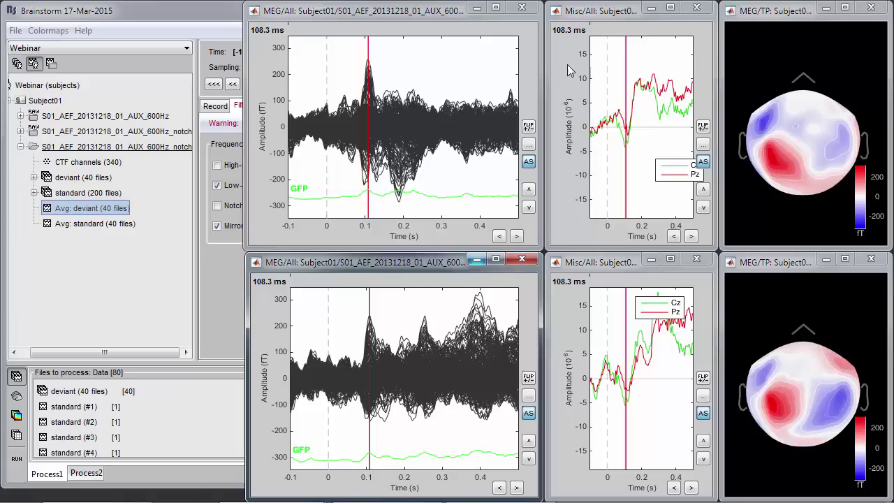
# - Compare the standard and deviant Cz/Pz responses over 171.7–290.0 ms and at 225.0 and 285.0 ms, moving the deviant legend off the curves
pyautogui.click(640, 70)
pyautogui.moveTo(635, 70); pyautogui.dragTo(657, 70)
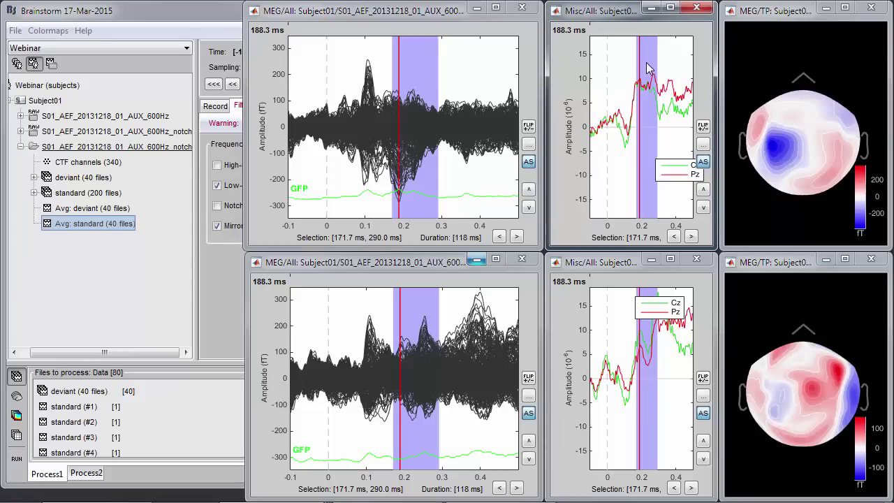
pyautogui.moveTo(646, 68); pyautogui.dragTo(647, 67)
pyautogui.click(647, 68)
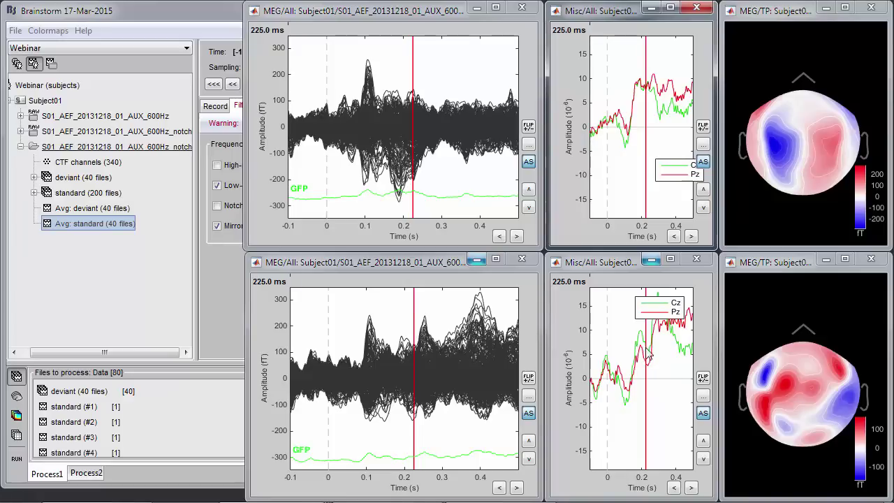
pyautogui.moveTo(674, 311); pyautogui.dragTo(660, 434)
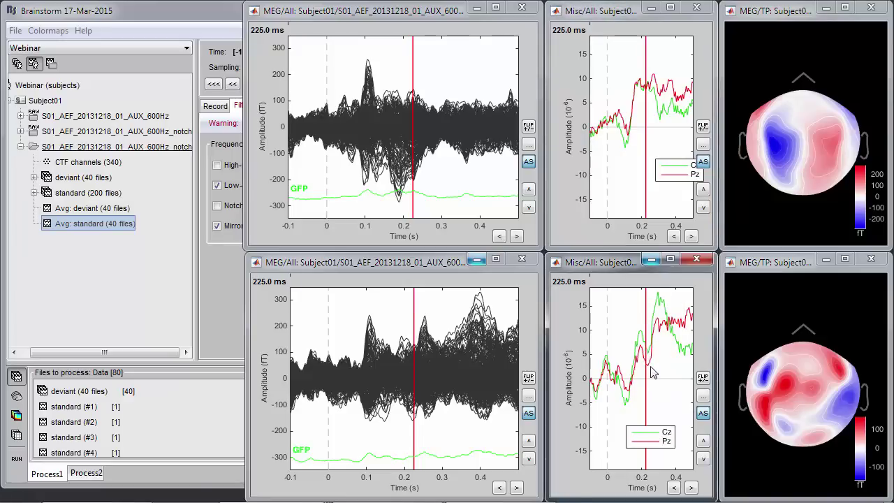
pyautogui.click(657, 294)
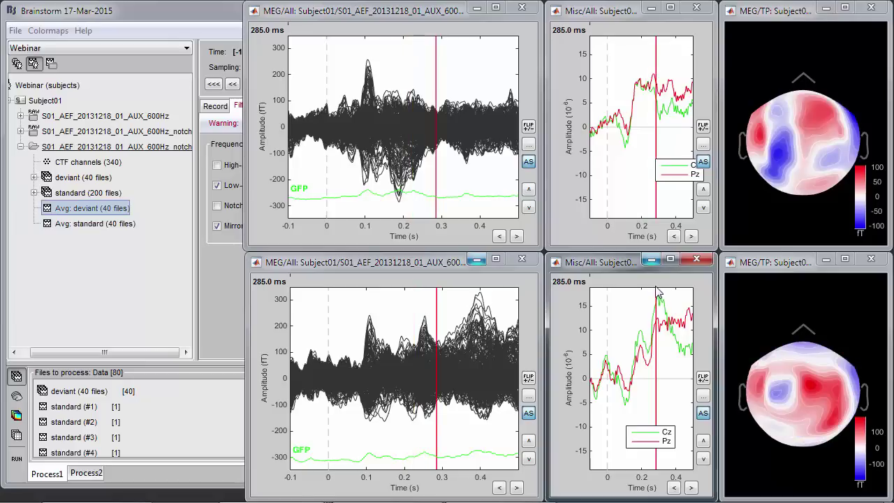
# - Close all figures and compute a cortex-surface head model from the CTF channels with the MEG Overlapping spheres method
pyautogui.click(234, 21)
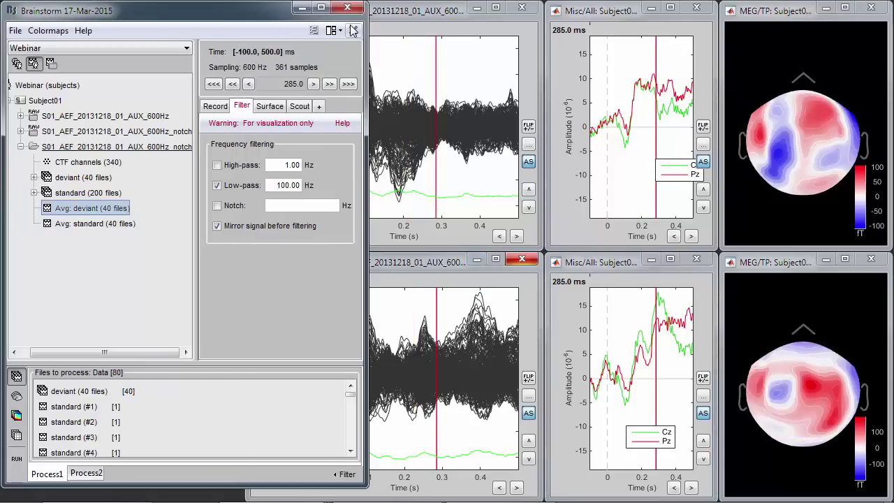
pyautogui.click(354, 30)
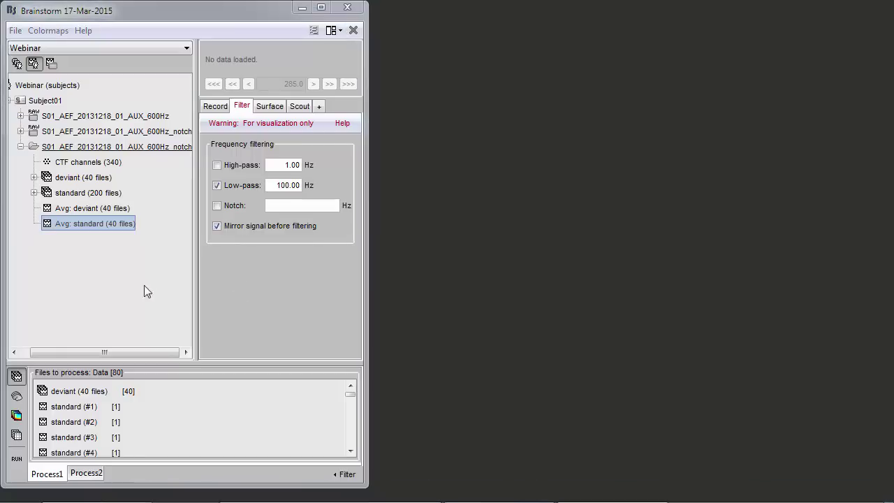
pyautogui.rightClick(98, 165)
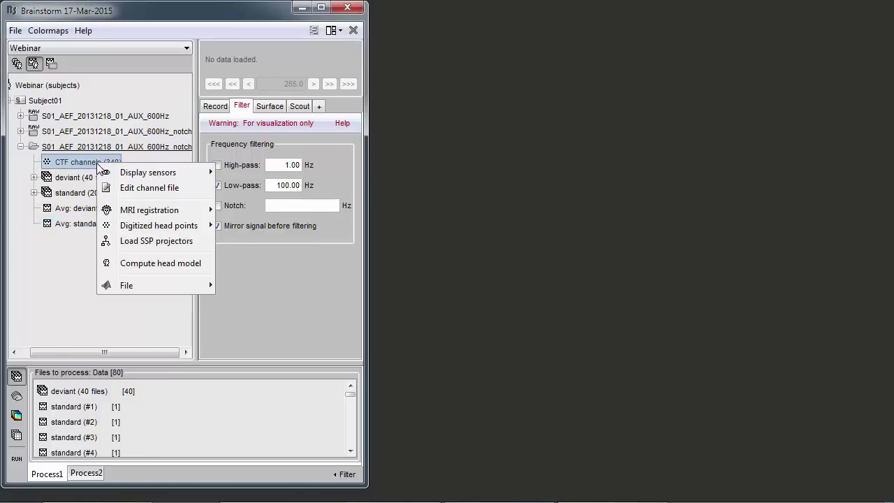
pyautogui.moveTo(103, 171)
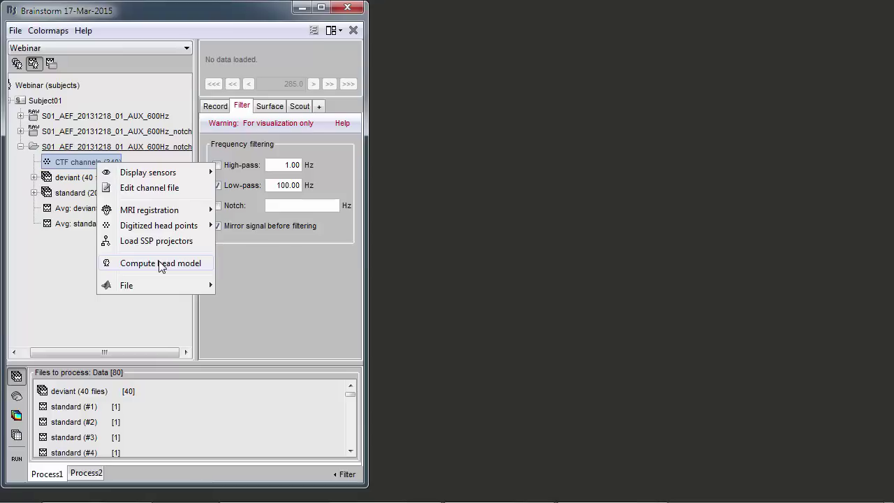
pyautogui.click(159, 263)
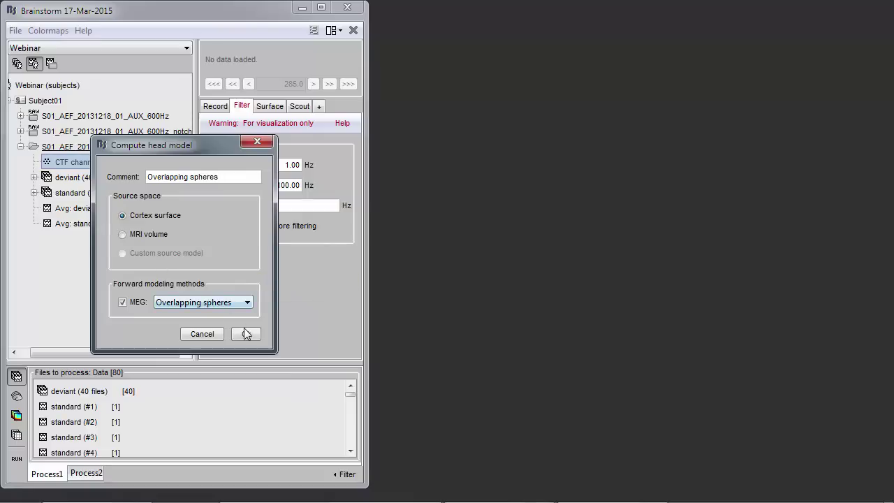
pyautogui.click(246, 303)
pyautogui.click(246, 303)
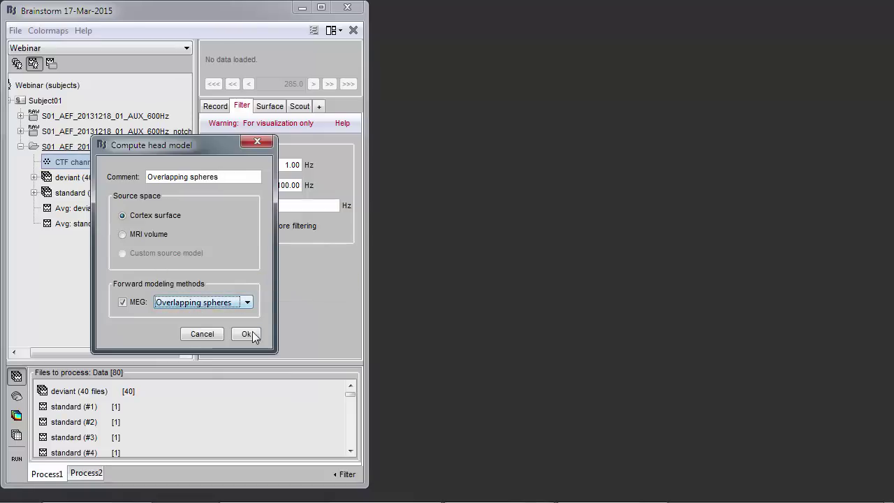
pyautogui.click(248, 333)
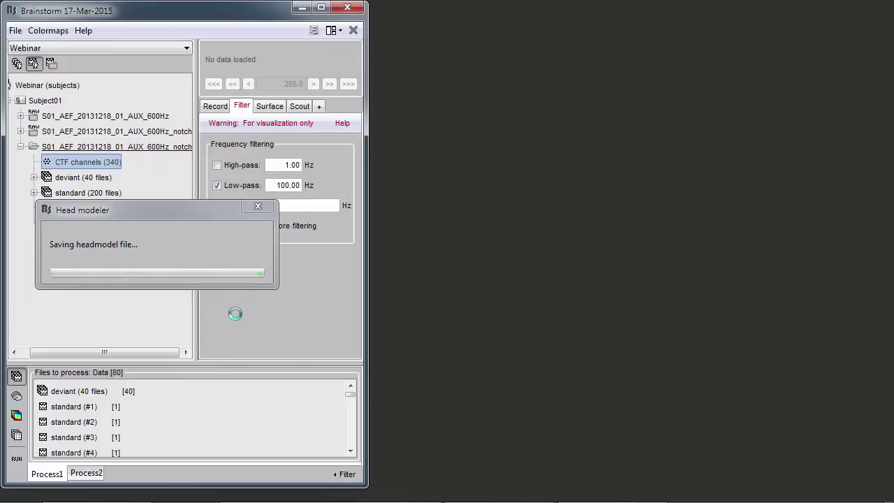
pyautogui.click(117, 179)
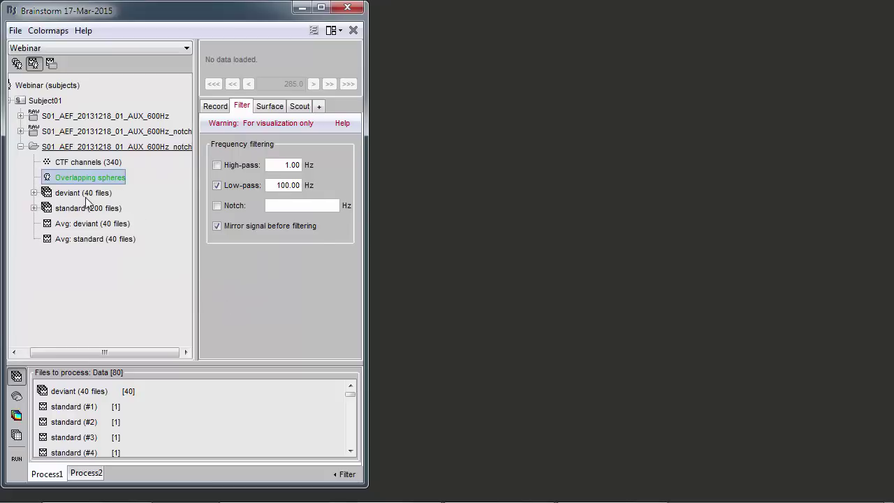
# - Compute the full noise covariance matrix from all deviant and standard trials, using the -100.0 to -1.7 ms baseline and block-by-block DC offset removal
pyautogui.click(60, 196)
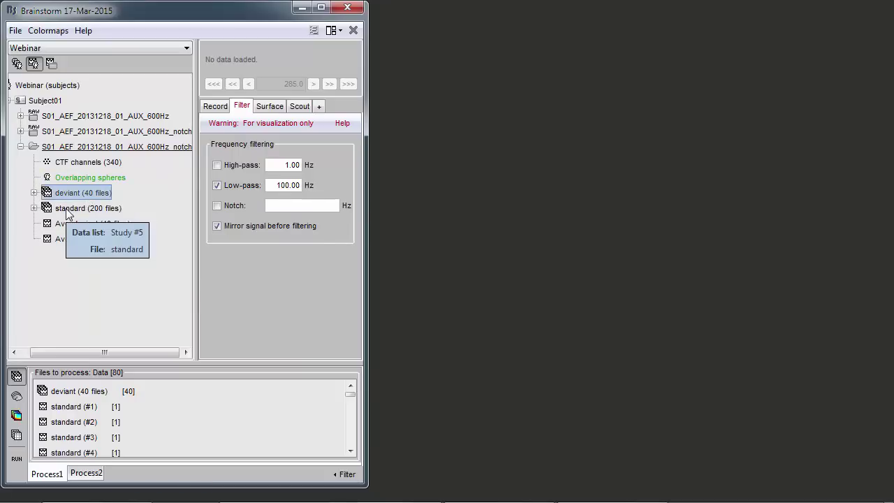
pyautogui.keyDown('ctrl'); pyautogui.click(68, 212); pyautogui.keyUp('ctrl')
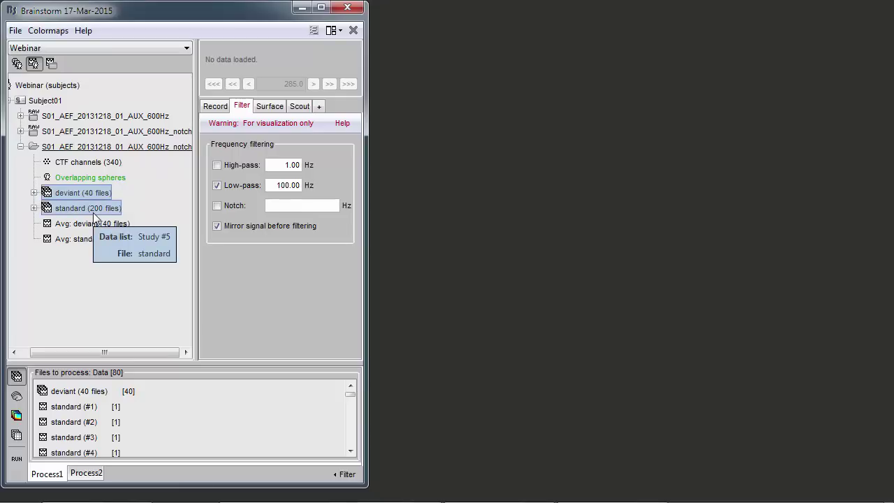
pyautogui.rightClick(95, 218)
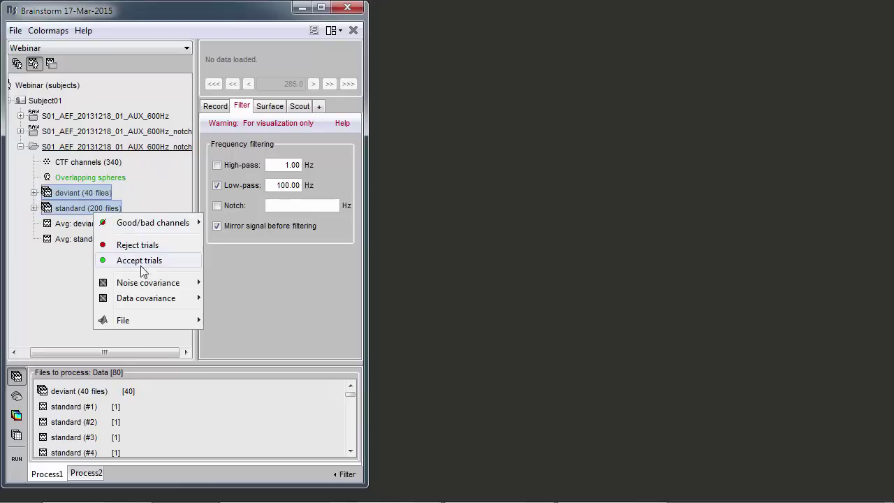
pyautogui.moveTo(140, 280)
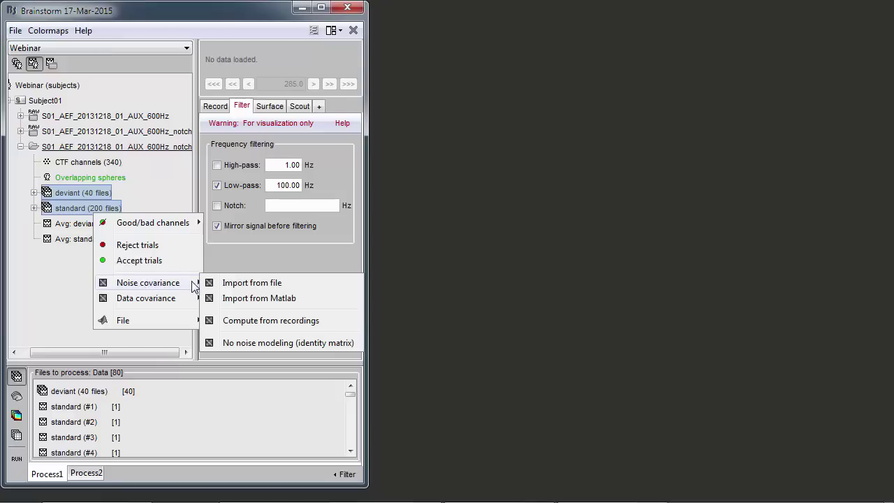
pyautogui.click(260, 322)
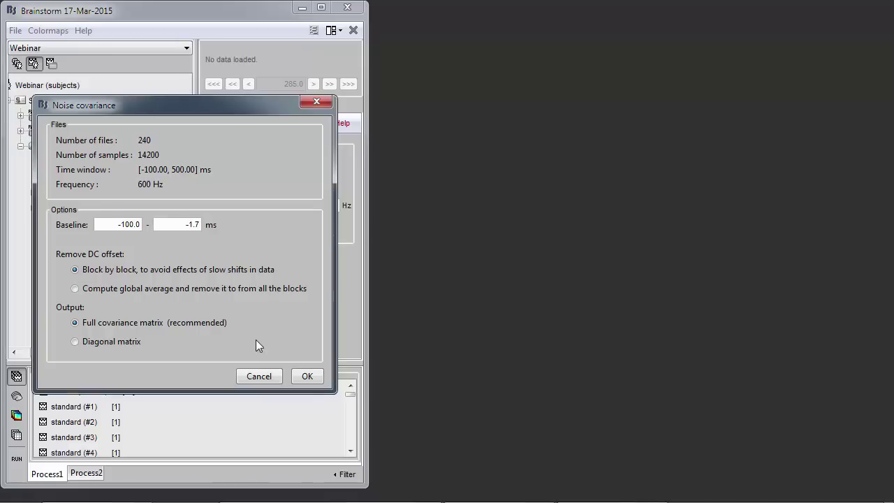
pyautogui.moveTo(115, 227); pyautogui.dragTo(213, 225)
pyautogui.click(309, 377)
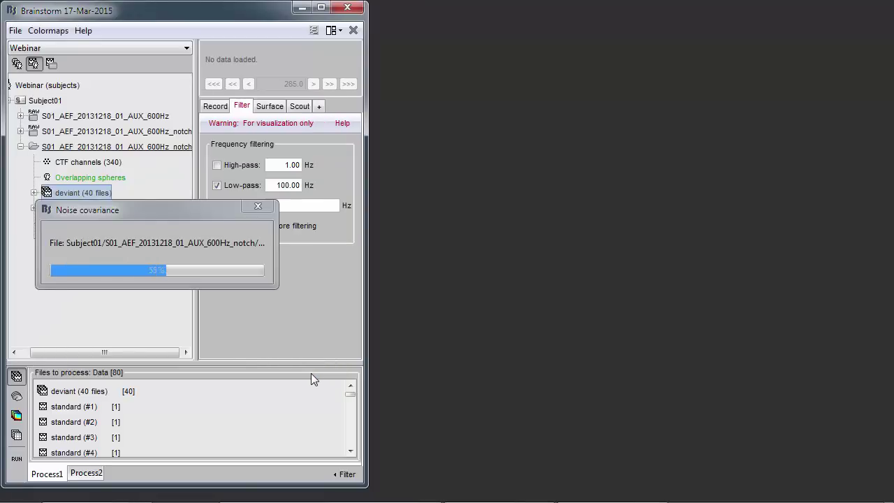
# - View the noise covariance matrix as an image and close its figure
pyautogui.doubleClick(84, 196)
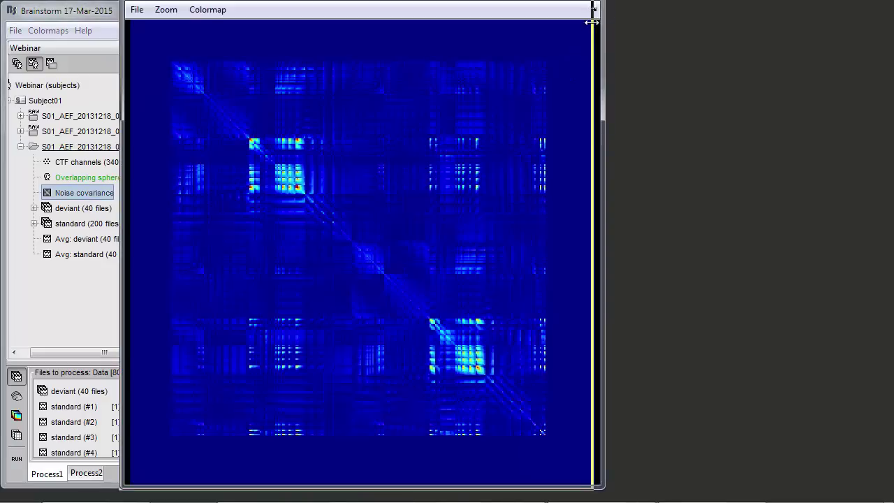
pyautogui.click(572, 8)
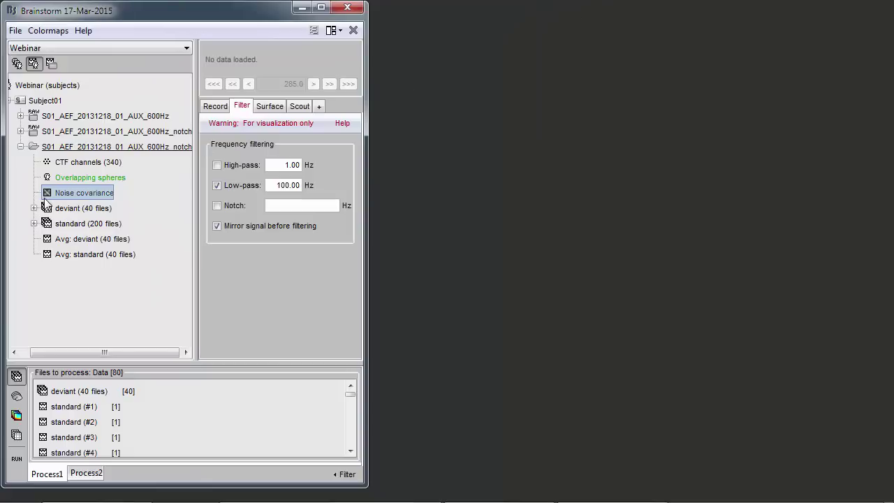
# - Compute MEG sources from the overlapping-spheres head model with the dSPM method
pyautogui.rightClick(84, 178)
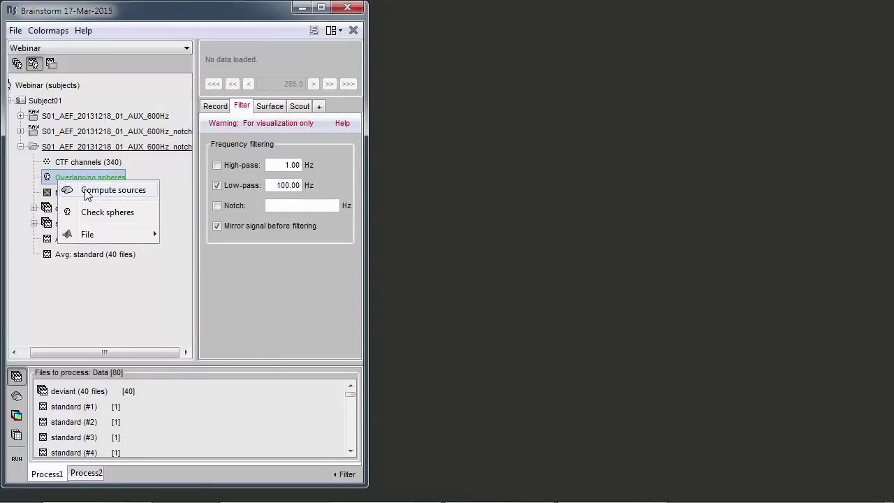
pyautogui.click(87, 195)
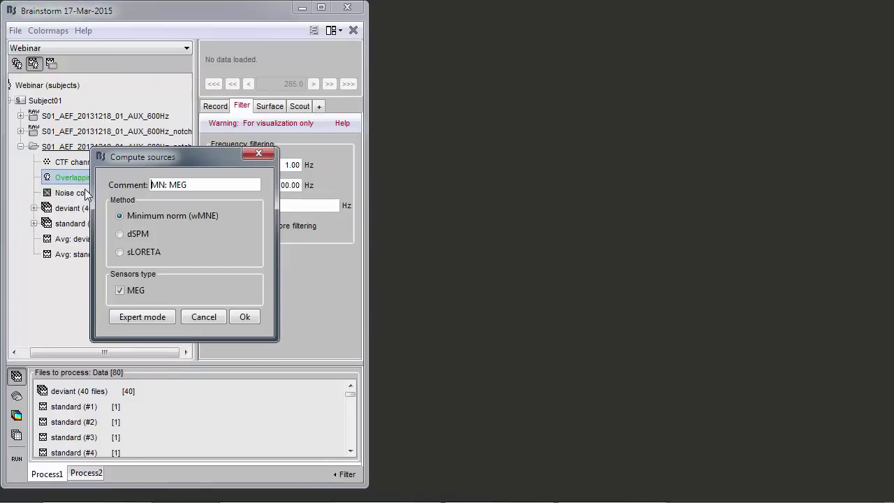
pyautogui.click(135, 234)
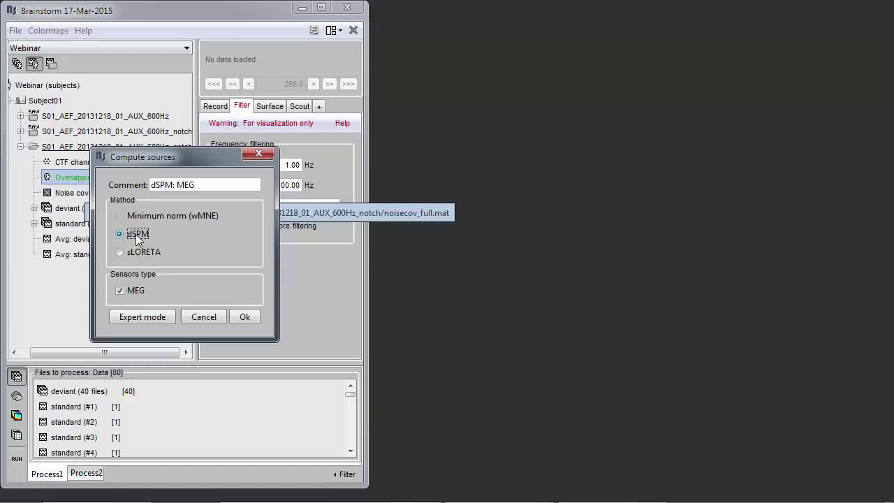
pyautogui.click(241, 315)
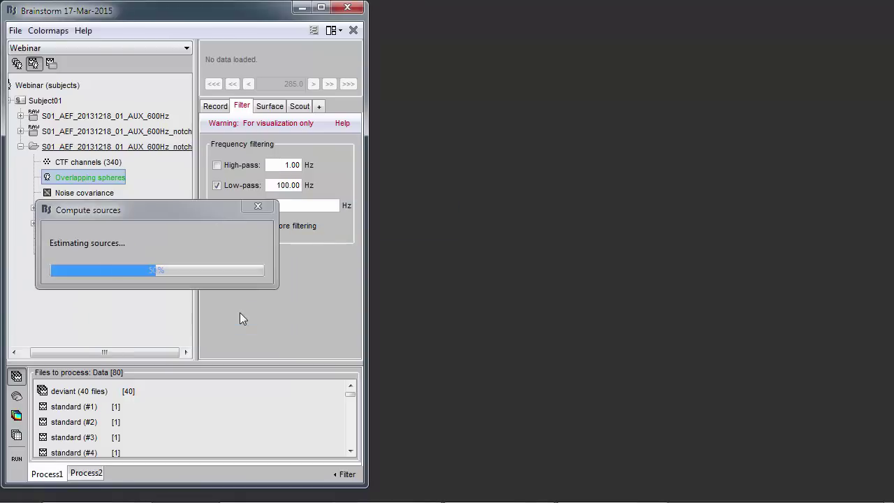
# - Check the dSPM source links under the standard and deviant averages and under the first standard trial
pyautogui.moveTo(58, 279)
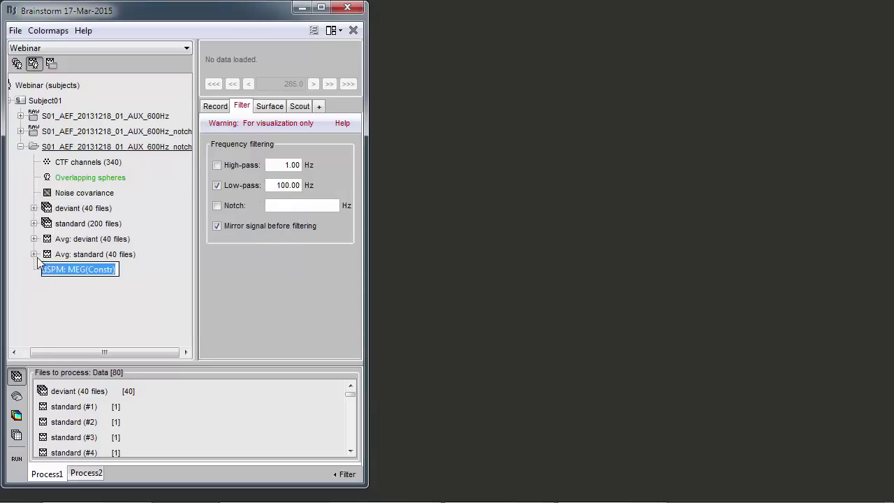
pyautogui.click(33, 255)
pyautogui.click(80, 271)
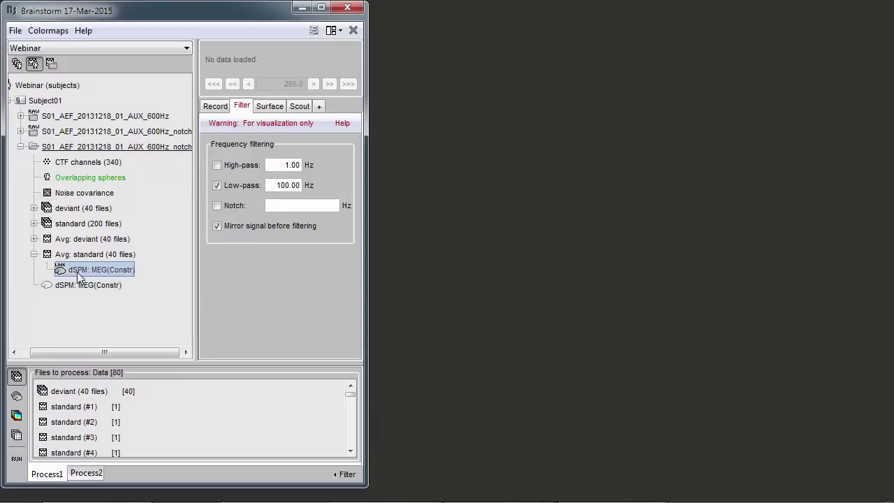
pyautogui.click(33, 239)
pyautogui.click(79, 256)
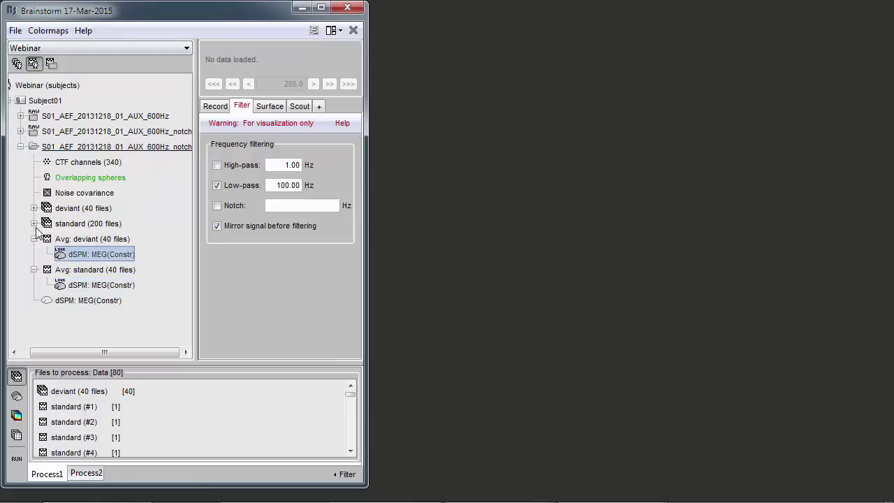
pyautogui.click(33, 223)
pyautogui.click(46, 97)
pyautogui.click(78, 112)
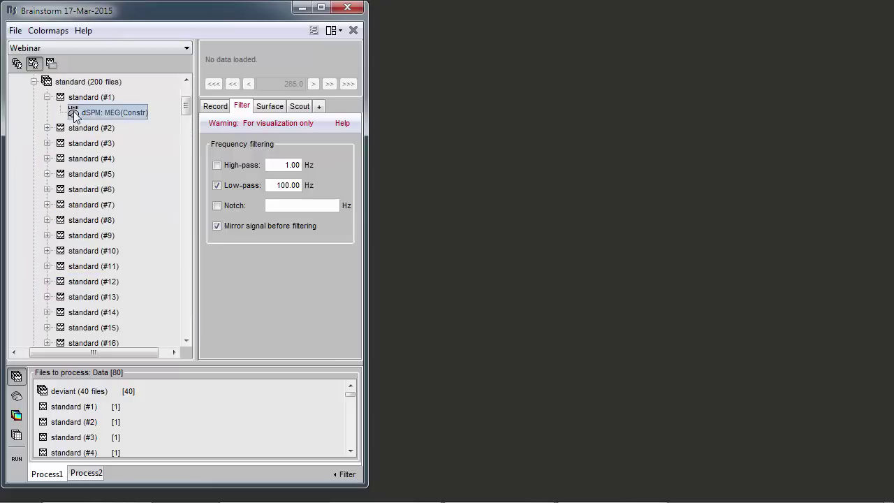
pyautogui.click(34, 81)
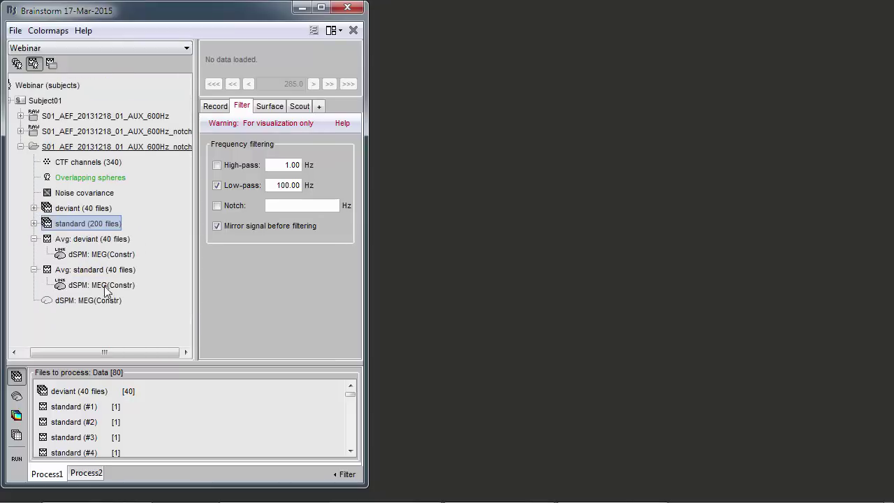
pyautogui.click(34, 239)
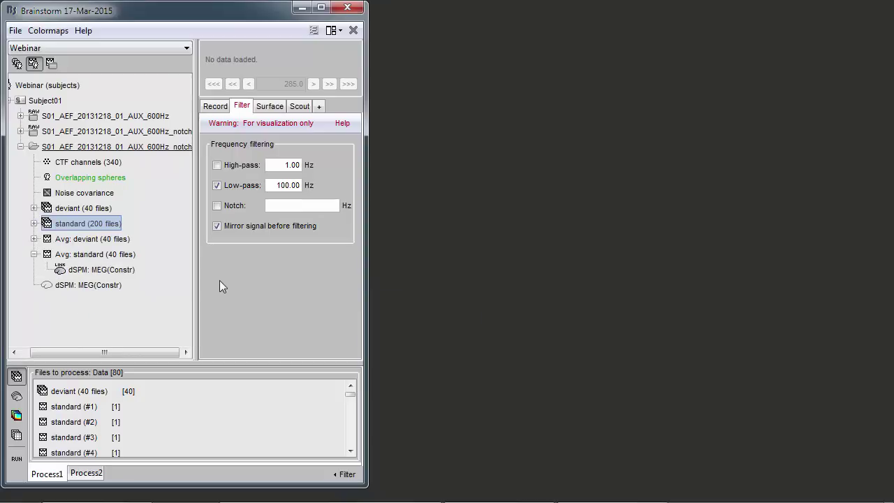
# - Display the deviant average's dSPM sources on the cortex together with its MEG sensor time series
pyautogui.click(33, 239)
pyautogui.click(89, 254)
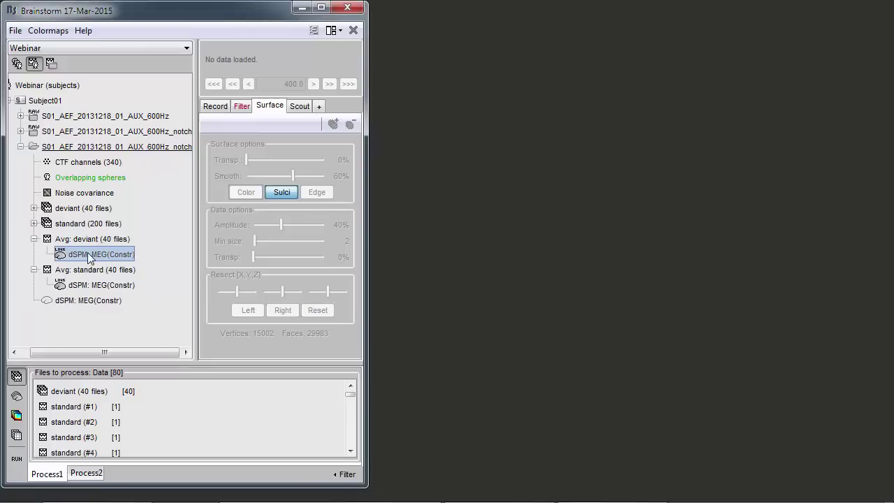
pyautogui.doubleClick(90, 255)
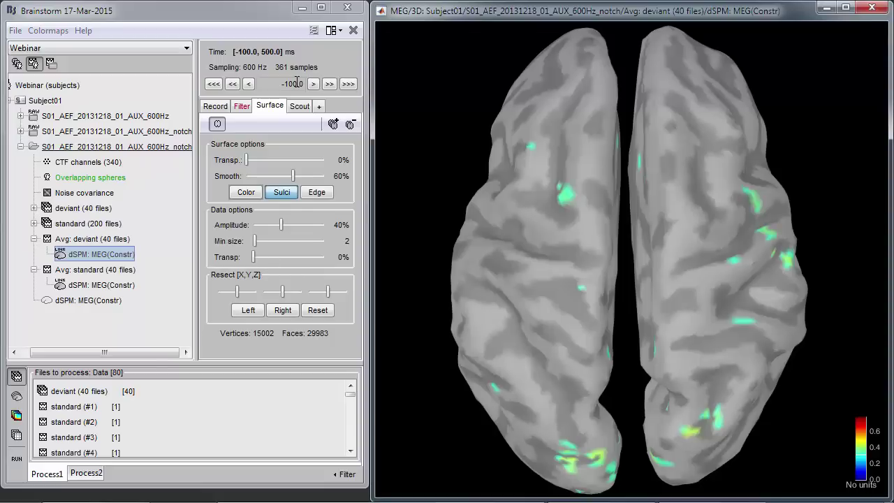
pyautogui.click(79, 240)
pyautogui.doubleClick(80, 240)
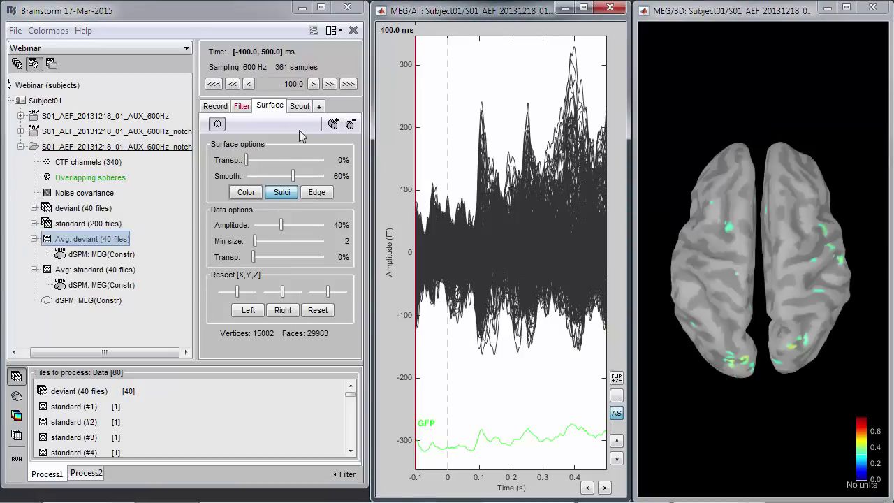
# - Examine the deviant sources at 98.3, 261.7 and 108.3 ms, with the cortex turned to a side view of the temporal lobe
pyautogui.click(481, 82)
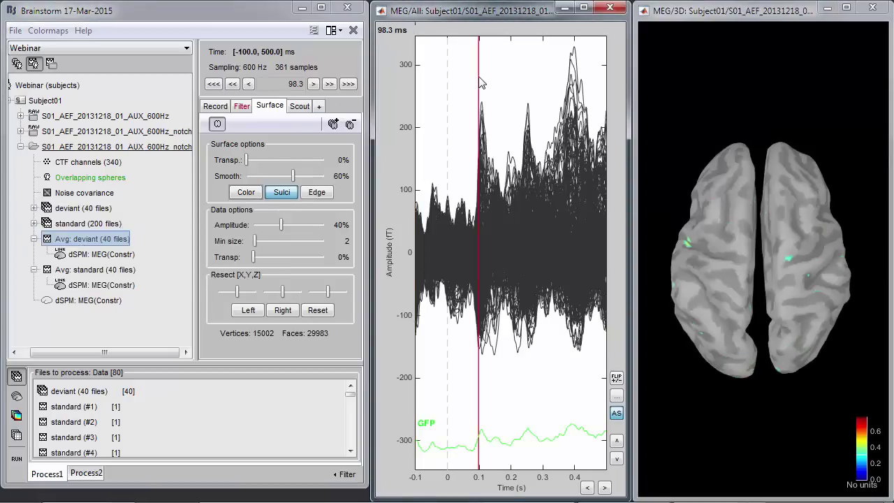
pyautogui.moveTo(491, 82); pyautogui.dragTo(530, 82)
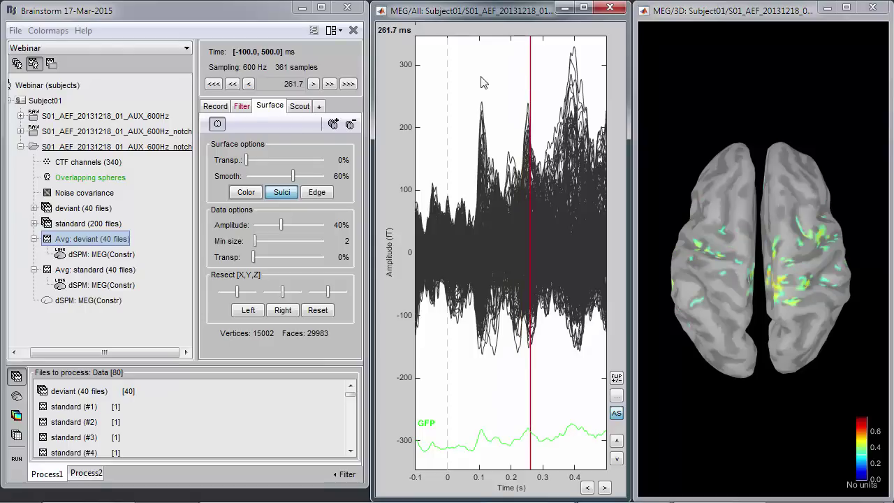
pyautogui.click(481, 78)
pyautogui.moveTo(768, 338); pyautogui.dragTo(748, 206)
pyautogui.scroll(3, 798, 291)
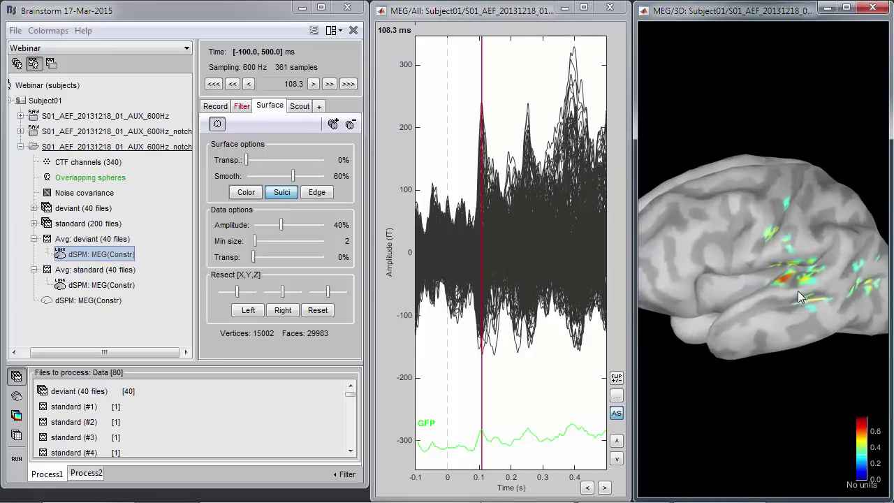
pyautogui.moveTo(774, 281); pyautogui.dragTo(789, 307)
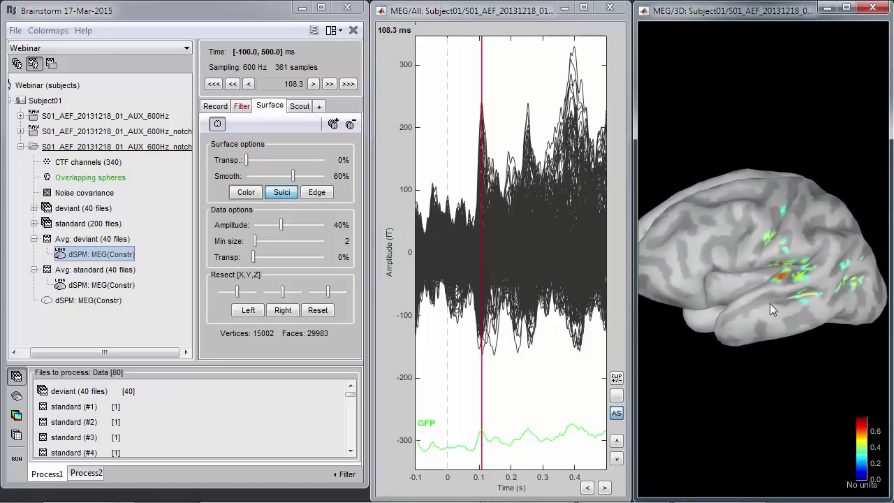
# - Compare the source map at amplitude thresholds of 0%, 30% and 60%, and return the threshold to 40%
pyautogui.click(268, 230)
pyautogui.moveTo(267, 229); pyautogui.dragTo(254, 227)
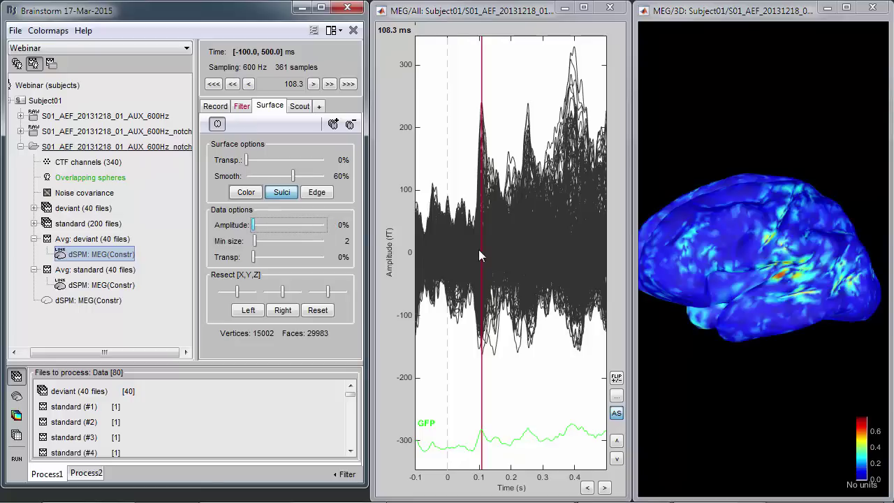
pyautogui.click(306, 223)
pyautogui.click(306, 223)
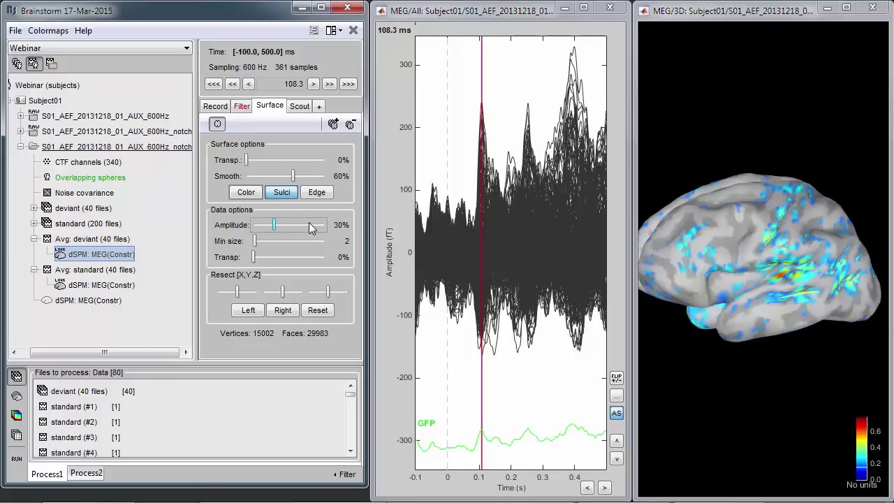
pyautogui.click(314, 227)
pyautogui.click(290, 229)
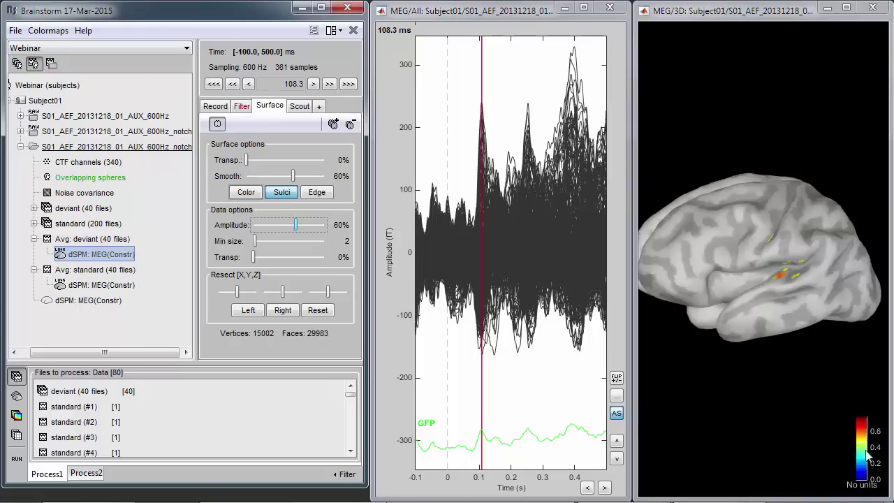
pyautogui.click(265, 224)
pyautogui.click(265, 224)
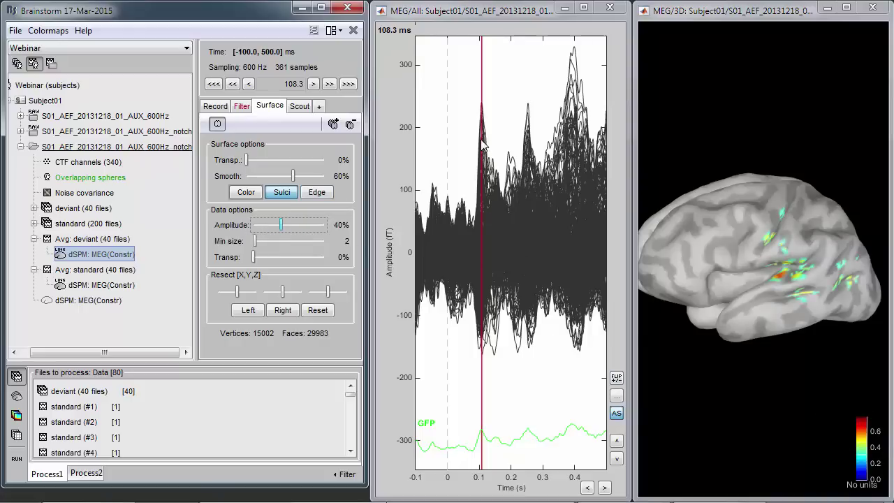
# - Follow the deviant source activity sample by sample from 108.3 to 145.0 ms
pyautogui.click(484, 18)
pyautogui.press('Right')
pyautogui.press('Right')
pyautogui.press('Right')
pyautogui.press('Right')
pyautogui.press('Right')
pyautogui.press('Right')
pyautogui.press('Right')
pyautogui.press('Right')
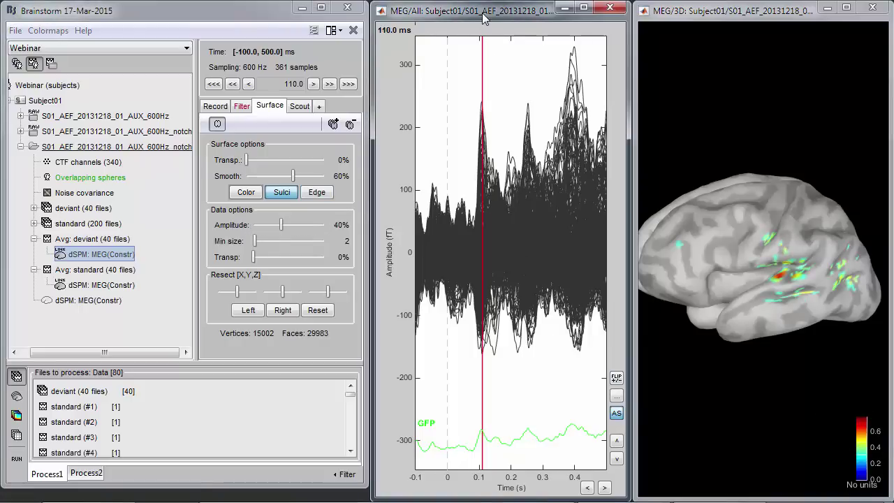
pyautogui.press('Right')
pyautogui.press('Right')
pyautogui.press('Right')
pyautogui.press('Right')
pyautogui.press('Right')
pyautogui.press('Right')
pyautogui.press('Right')
pyautogui.press('Right')
pyautogui.press('Right')
pyautogui.press('Right')
pyautogui.press('Right')
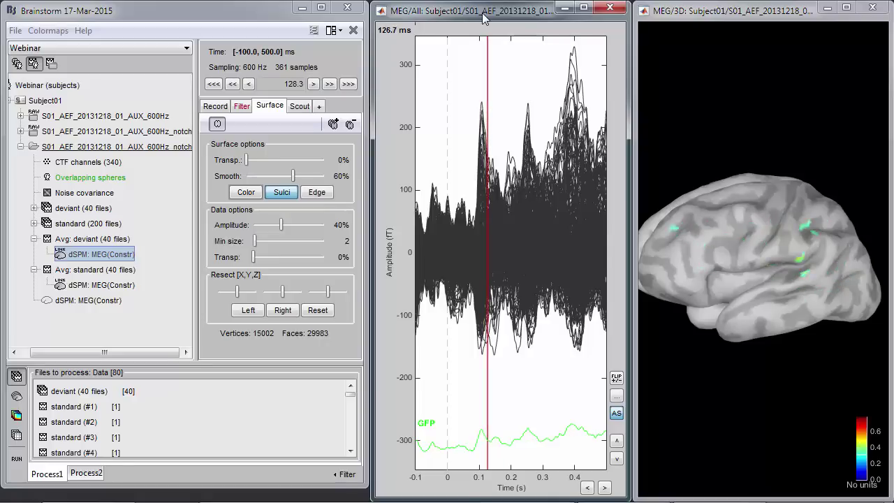
pyautogui.press('Right')
pyautogui.press('Right')
pyautogui.press('Right')
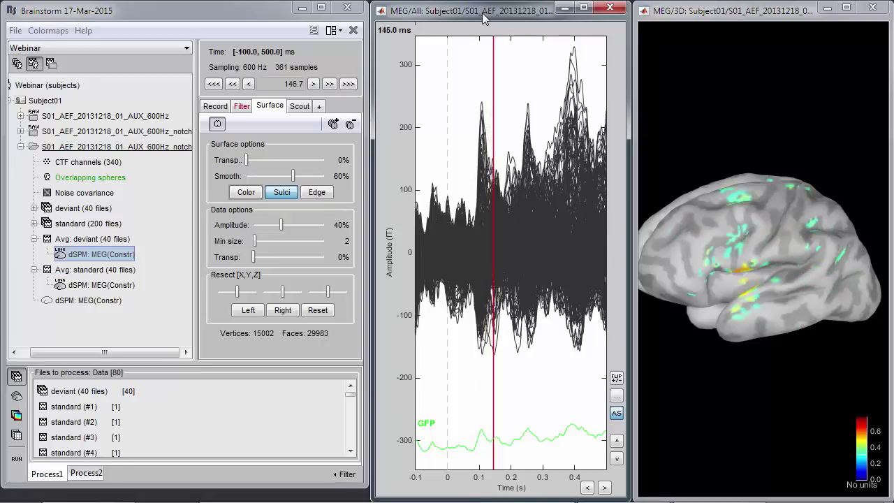
# - Follow the deviant source activity from 145.0 to 391.7 ms and examine the cortical map at that last time point
pyautogui.moveTo(760, 271); pyautogui.dragTo(743, 241)
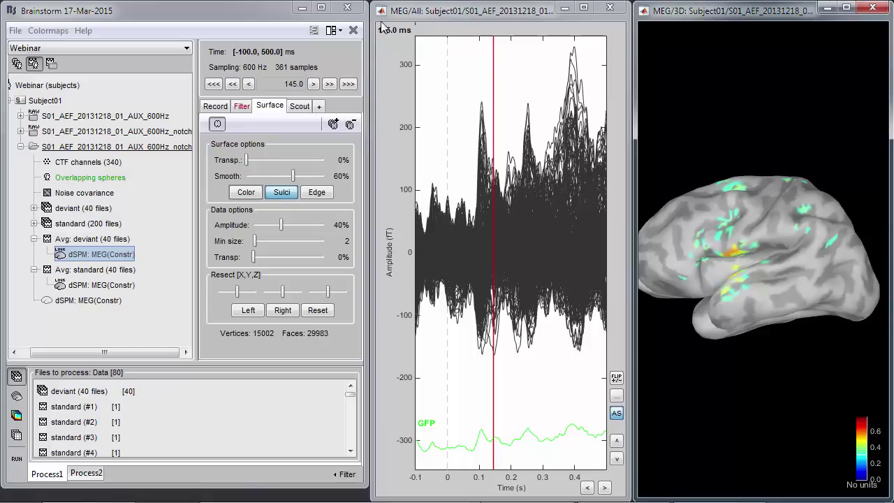
pyautogui.click(535, 14)
pyautogui.press('Right')
pyautogui.press('Right')
pyautogui.press('Right')
pyautogui.press('Right')
pyautogui.press('Right')
pyautogui.press('Right')
pyautogui.press('Right')
pyautogui.press('Right')
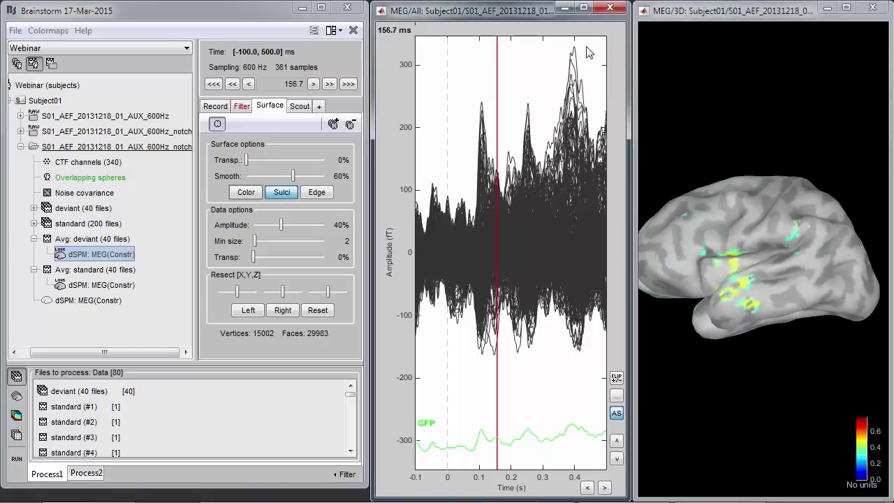
pyautogui.press('Right')
pyautogui.press('Right')
pyautogui.press('Right')
pyautogui.press('Right')
pyautogui.press('Right')
pyautogui.press('Right')
pyautogui.press('Right')
pyautogui.press('Right')
pyautogui.press('Right')
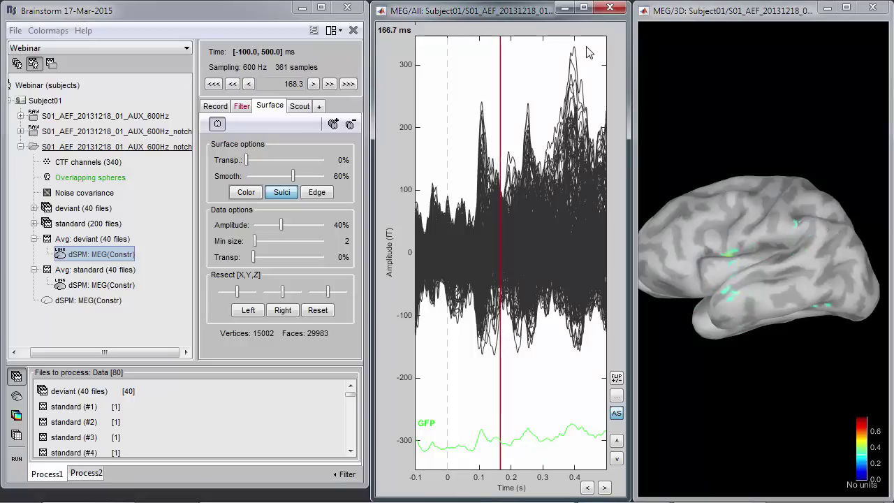
pyautogui.press('Right')
pyautogui.press('Right')
pyautogui.press('Right')
pyautogui.press('Right')
pyautogui.press('Right')
pyautogui.press('Right')
pyautogui.press('Right')
pyautogui.press('Right')
pyautogui.press('Right')
pyautogui.press('Right')
pyautogui.press('Right')
pyautogui.press('Right')
pyautogui.press('Right')
pyautogui.press('Right')
pyautogui.press('Right')
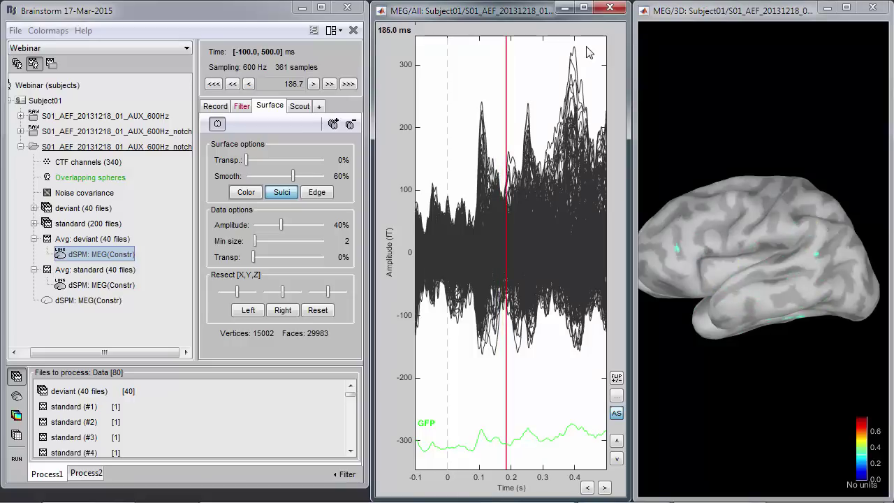
pyautogui.press('Right')
pyautogui.press('Right')
pyautogui.press('Right')
pyautogui.press('Right')
pyautogui.press('Right')
pyautogui.press('Right')
pyautogui.press('Right')
pyautogui.press('Right')
pyautogui.press('Right')
pyautogui.press('Right')
pyautogui.press('Right')
pyautogui.press('Right')
pyautogui.press('Right')
pyautogui.press('Right')
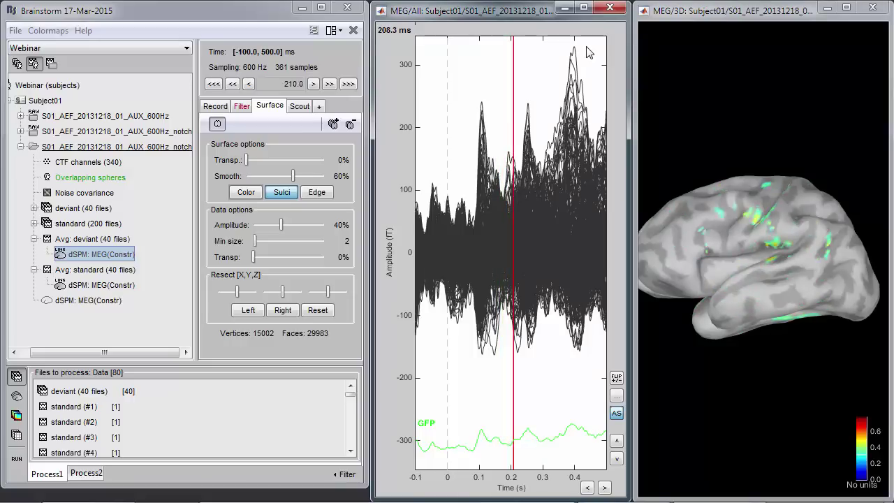
pyautogui.press('Right')
pyautogui.press('Right')
pyautogui.press('Right')
pyautogui.press('Right')
pyautogui.press('Right')
pyautogui.press('Right')
pyautogui.press('Right')
pyautogui.press('Right')
pyautogui.press('Right')
pyautogui.press('Right')
pyautogui.press('Right')
pyautogui.press('Right')
pyautogui.press('Right')
pyautogui.press('Right')
pyautogui.press('Right')
pyautogui.press('Right')
pyautogui.press('Right')
pyautogui.press('Right')
pyautogui.press('Right')
pyautogui.press('Right')
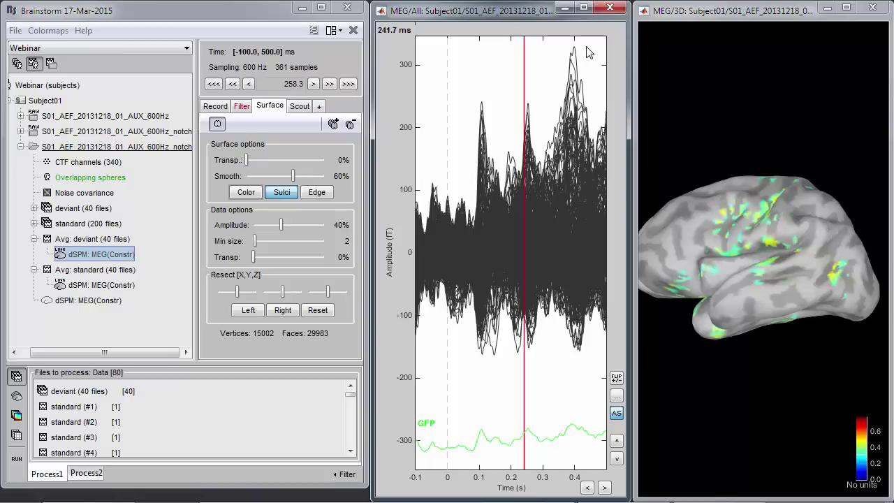
pyautogui.press('Right')
pyautogui.press('Right')
pyautogui.press('Right')
pyautogui.press('Right')
pyautogui.press('Right')
pyautogui.press('Right')
pyautogui.press('Right')
pyautogui.press('Right')
pyautogui.press('Right')
pyautogui.press('Right')
pyautogui.press('Right')
pyautogui.press('Right')
pyautogui.press('Right')
pyautogui.press('Right')
pyautogui.press('Right')
pyautogui.press('Right')
pyautogui.press('Right')
pyautogui.press('Right')
pyautogui.press('Right')
pyautogui.press('Right')
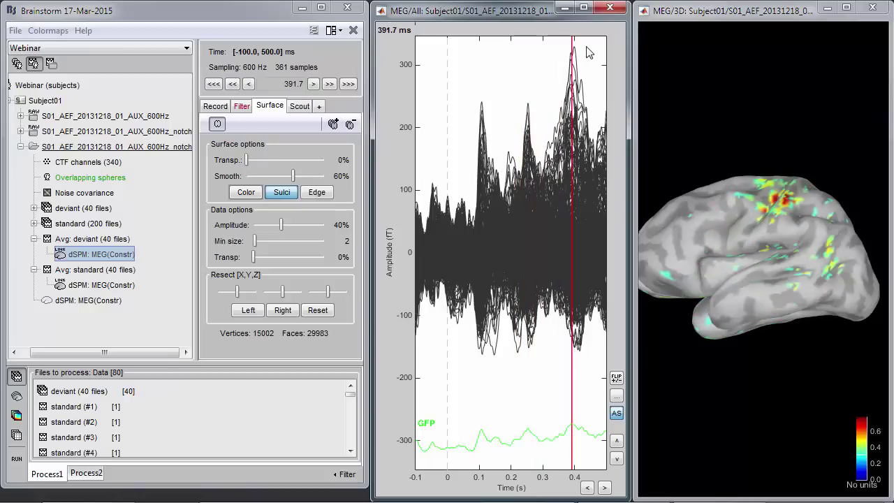
pyautogui.moveTo(754, 249); pyautogui.dragTo(782, 278)
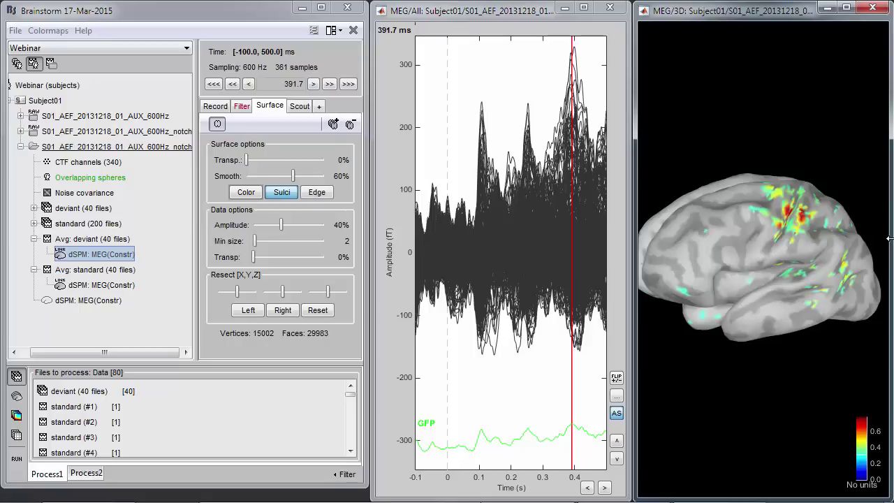
# - Close all figures and reopen the deviant average's MEG time series with its dSPM cortex map
pyautogui.click(353, 31)
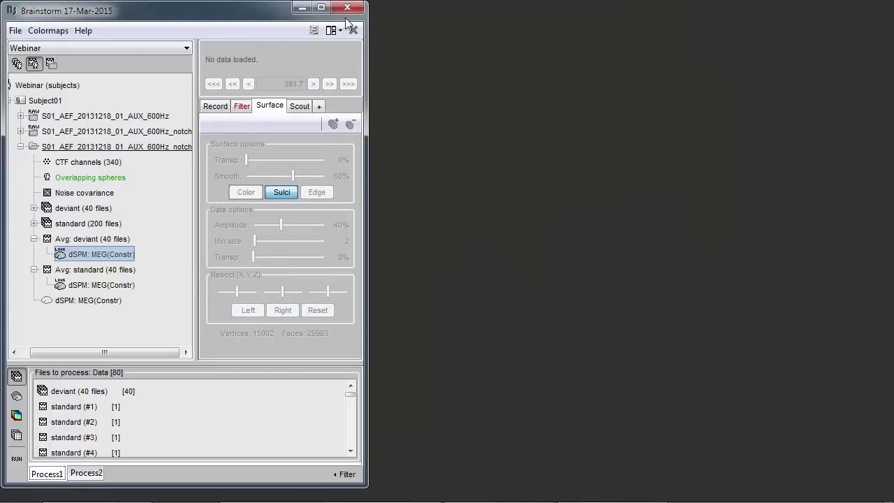
pyautogui.click(82, 240)
pyautogui.doubleClick(77, 244)
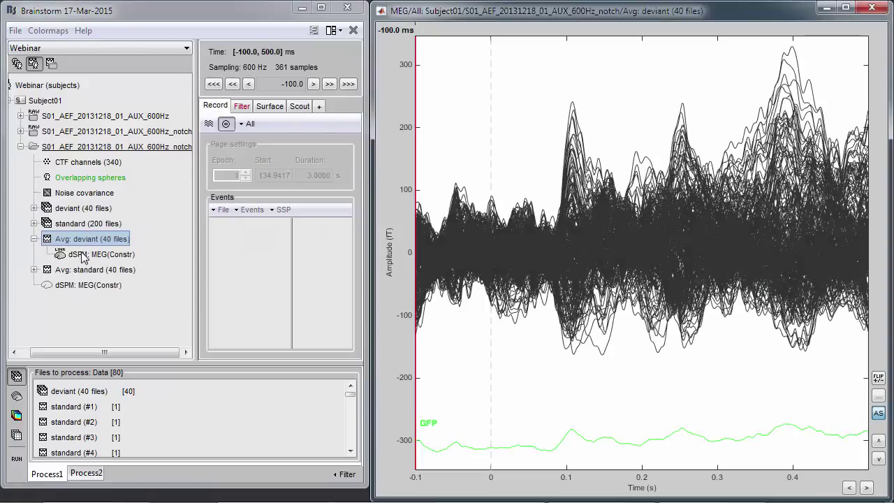
pyautogui.doubleClick(82, 255)
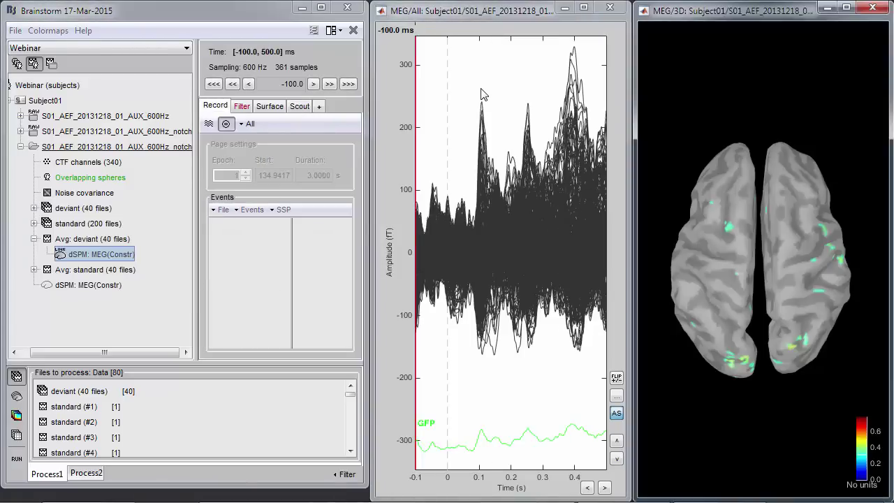
# - Move the deviant response to 110.0 ms and orient the cortex to a close left lateral view
pyautogui.click(480, 90)
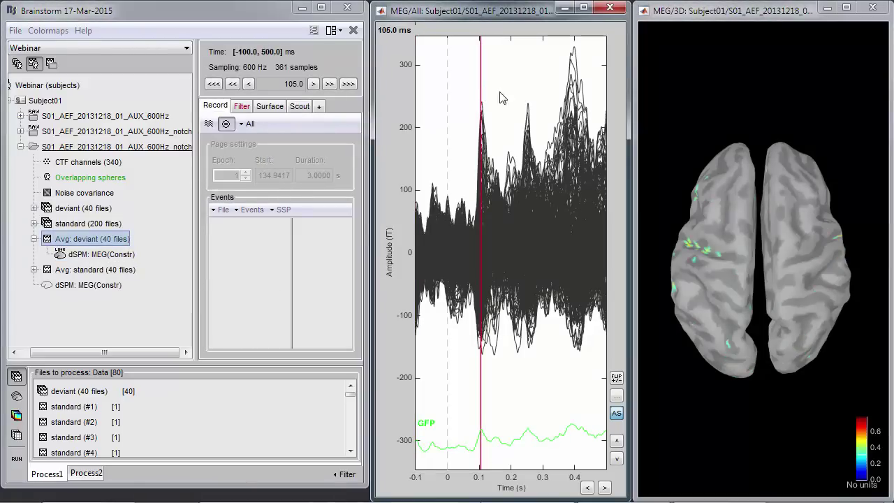
pyautogui.moveTo(676, 401); pyautogui.dragTo(735, 234)
pyautogui.moveTo(681, 248); pyautogui.dragTo(766, 336)
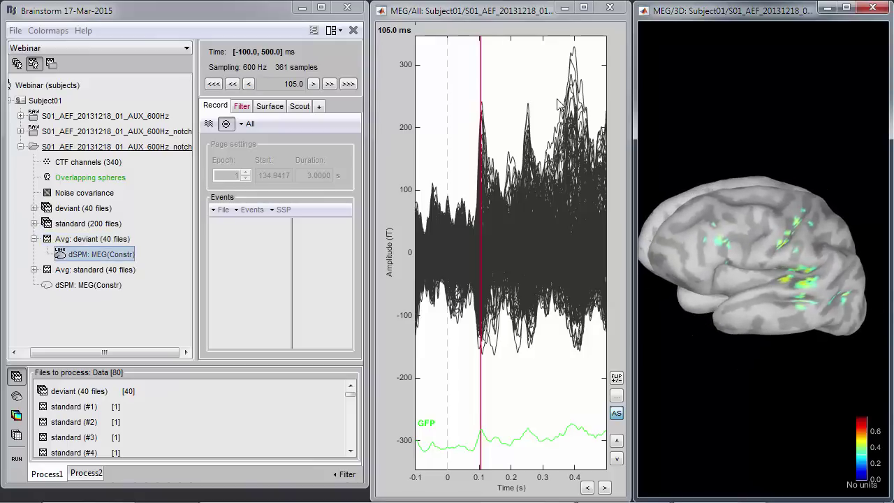
pyautogui.click(517, 11)
pyautogui.press('Right')
pyautogui.press('Right')
pyautogui.press('Right')
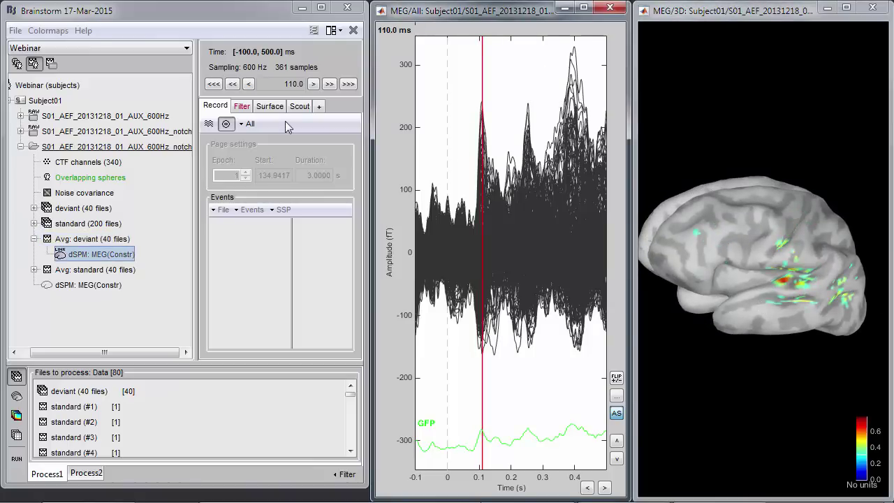
pyautogui.scroll(4, 753, 283)
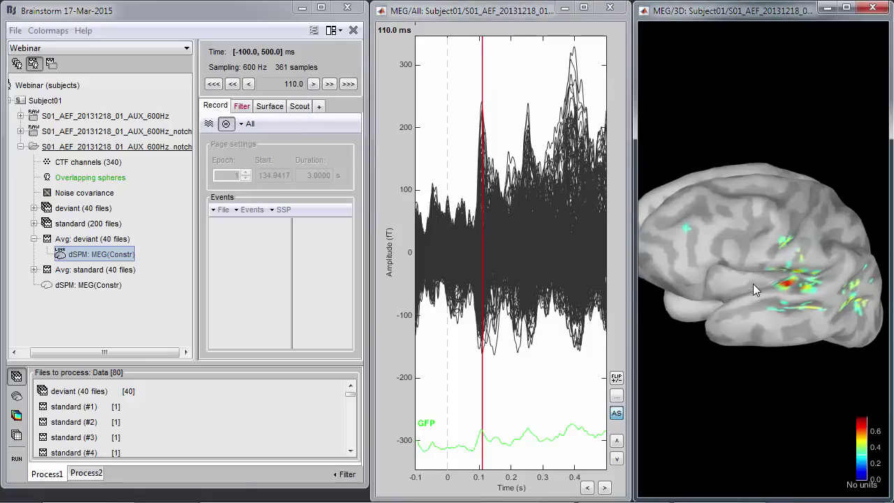
pyautogui.moveTo(753, 283); pyautogui.dragTo(769, 188)
# - Create a 20-vertex scout on the strongest activity in the left temporal cortex and name it A1
pyautogui.click(300, 106)
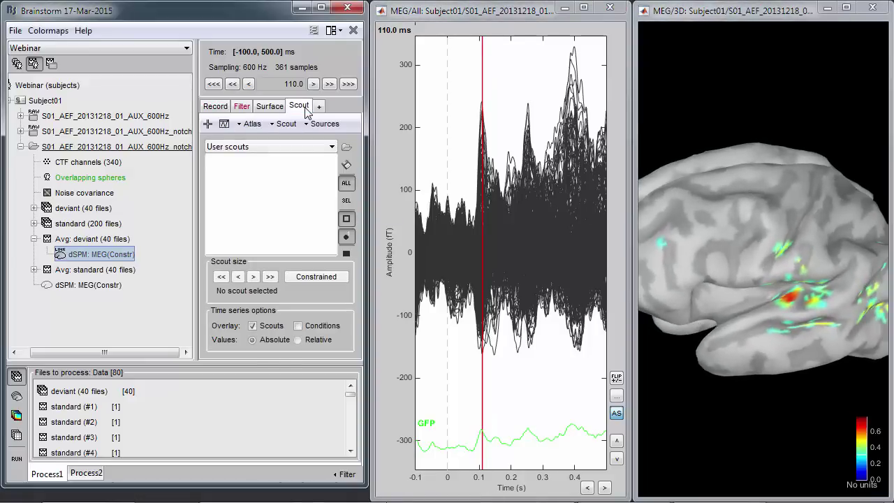
pyautogui.click(207, 126)
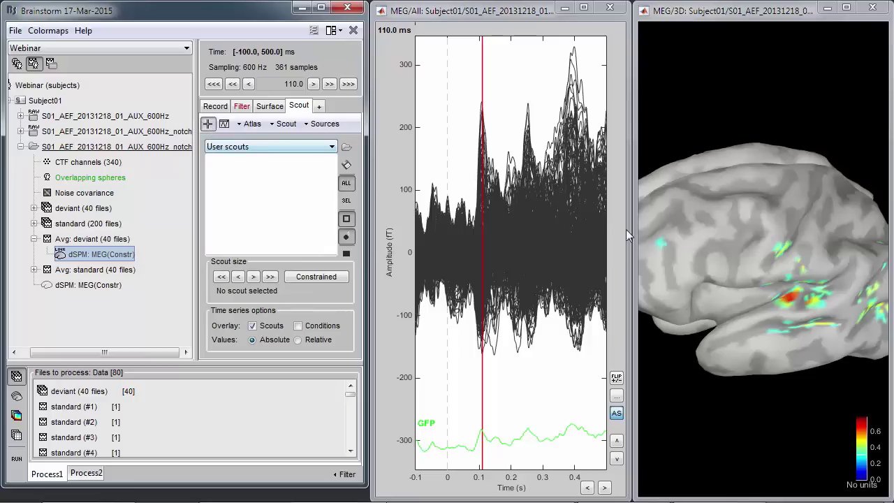
pyautogui.click(789, 297)
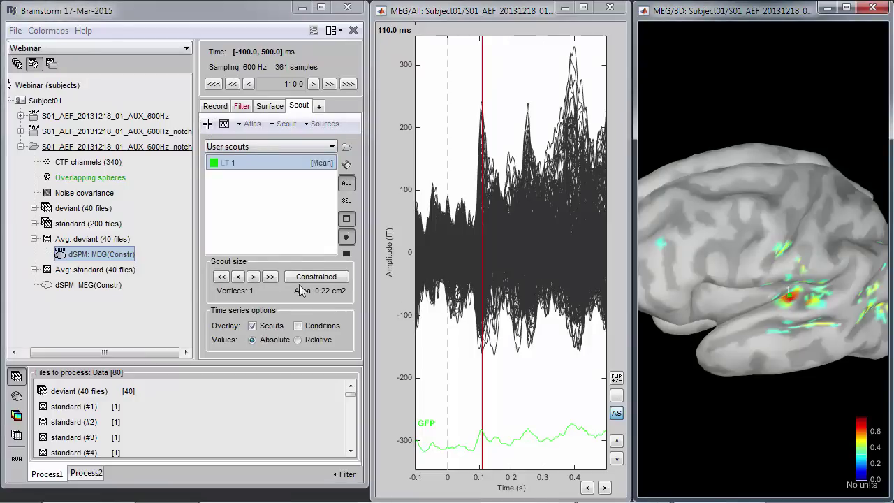
pyautogui.click(270, 277)
pyautogui.click(270, 277)
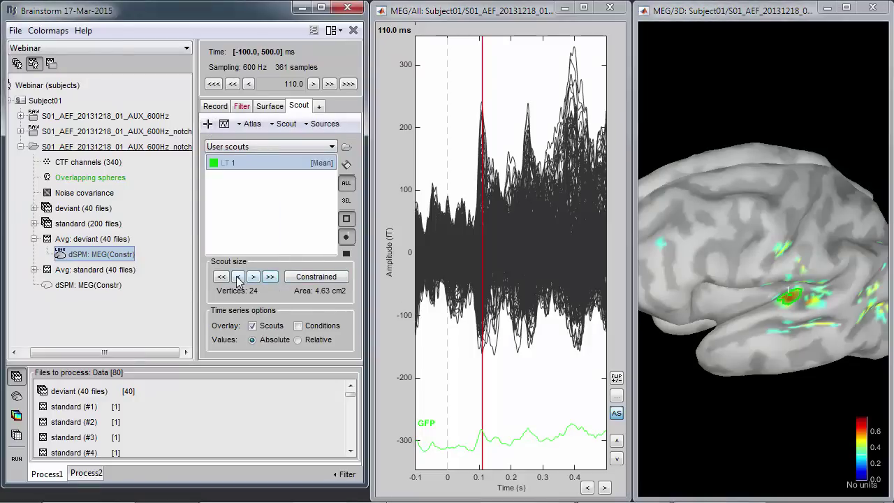
pyautogui.doubleClick(254, 170)
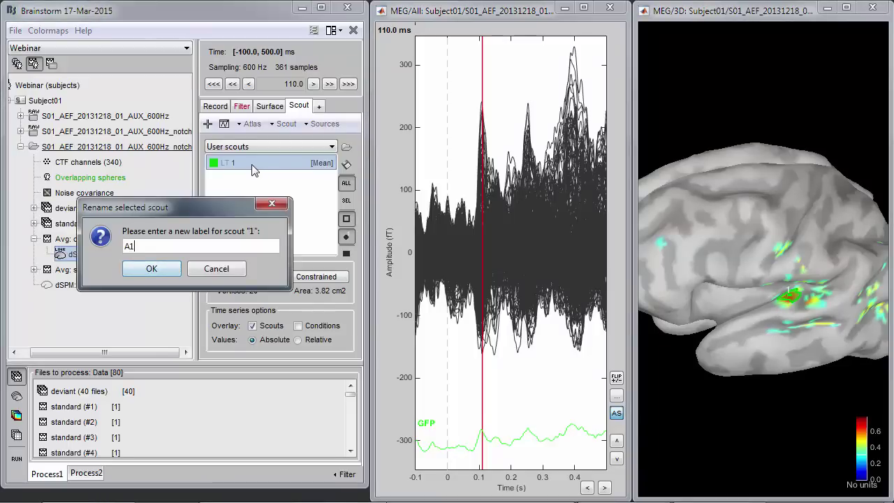
pyautogui.press('Return')
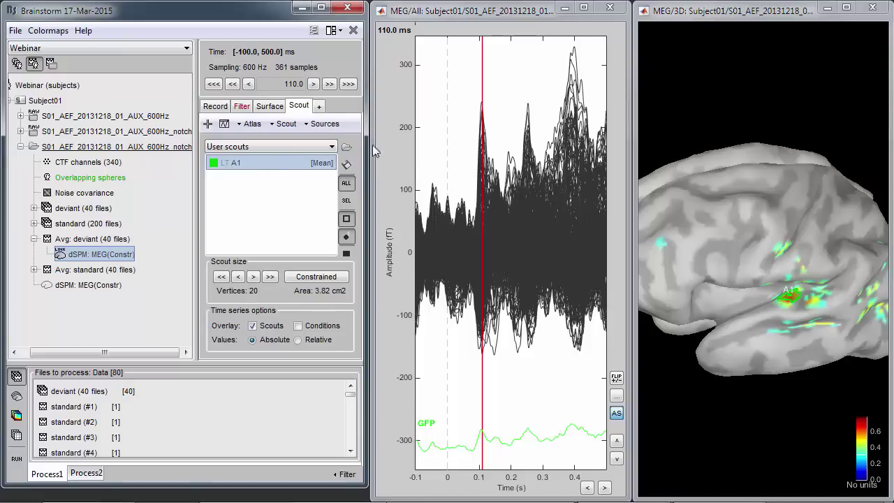
# - Plot the A1 scout's time series in a widened figure, follow the activity from 55.0 to 103.3 ms, and close the plot
pyautogui.click(223, 123)
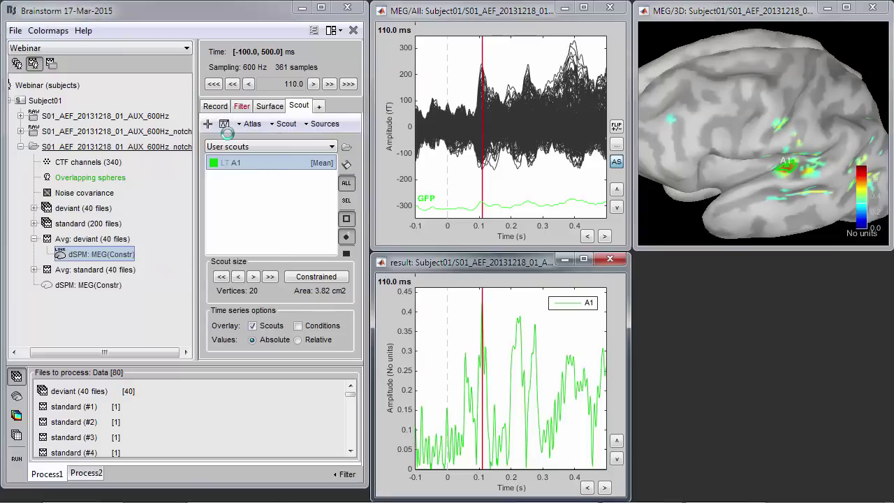
pyautogui.moveTo(630, 349); pyautogui.dragTo(890, 335)
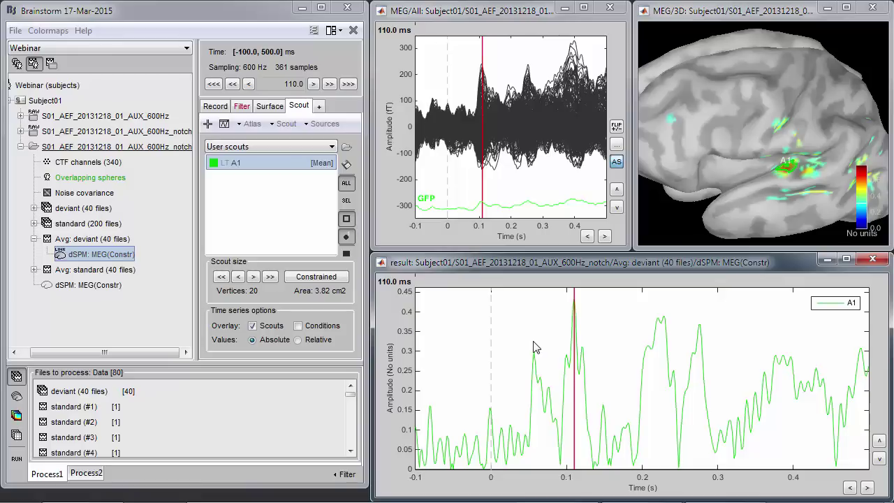
pyautogui.click(533, 347)
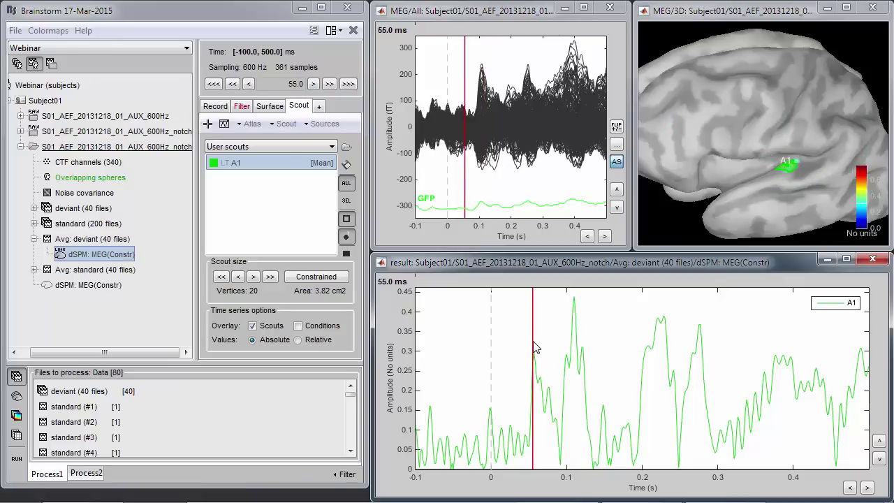
pyautogui.press('Right')
pyautogui.press('Right')
pyautogui.press('Right')
pyautogui.press('Right')
pyautogui.press('Right')
pyautogui.press('Right')
pyautogui.press('Right')
pyautogui.press('Right')
pyautogui.press('Right')
pyautogui.press('Right')
pyautogui.press('Right')
pyautogui.press('Right')
pyautogui.press('Right')
pyautogui.press('Right')
pyautogui.press('Right')
pyautogui.press('Right')
pyautogui.press('Right')
pyautogui.press('Right')
pyautogui.press('Right')
pyautogui.press('Right')
pyautogui.press('Right')
pyautogui.press('Right')
pyautogui.press('Right')
pyautogui.press('Right')
pyautogui.press('Right')
pyautogui.press('Right')
pyautogui.press('Right')
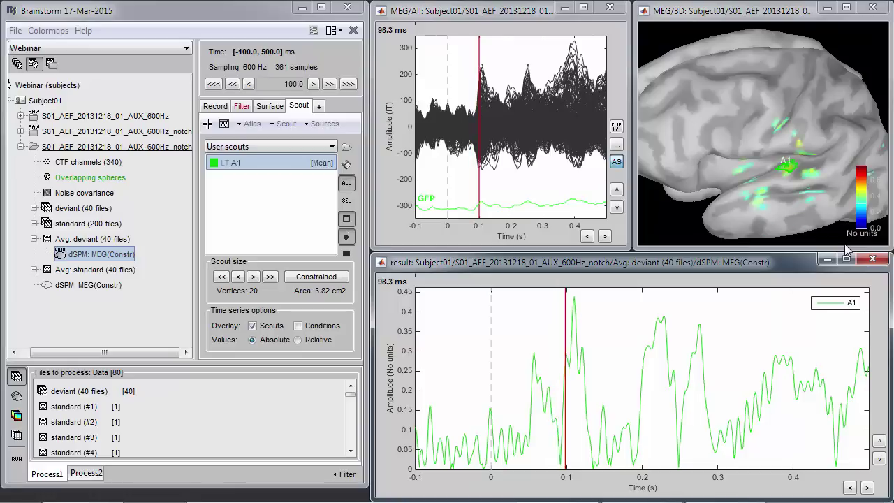
pyautogui.press('Right')
pyautogui.press('Right')
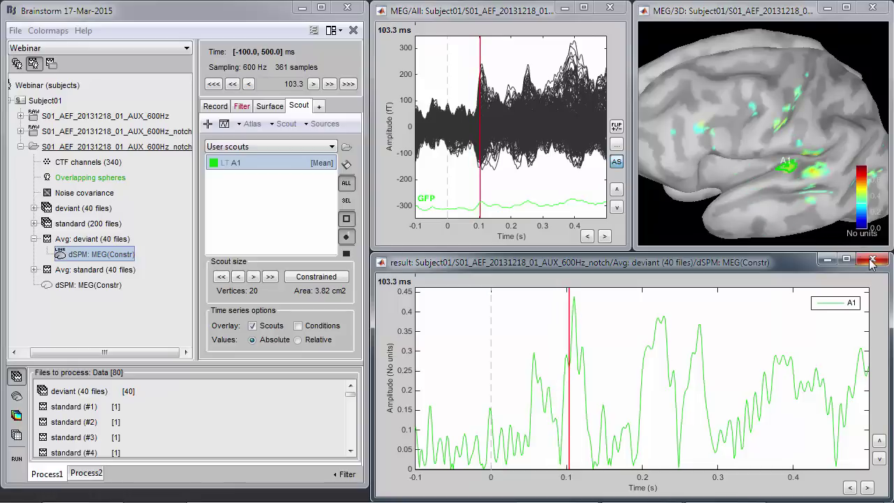
pyautogui.click(872, 260)
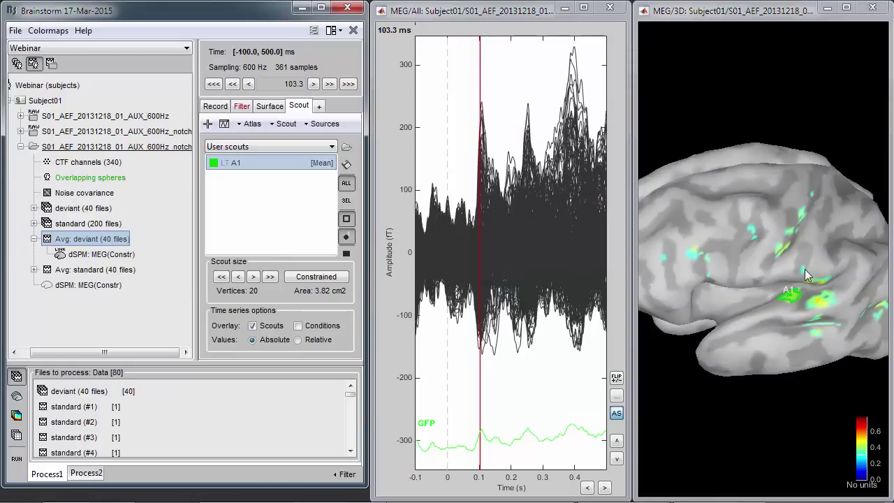
# - Move the deviant response to 145.0 ms and turn the cortex to show the left inferior frontal region
pyautogui.moveTo(791, 295); pyautogui.dragTo(727, 234)
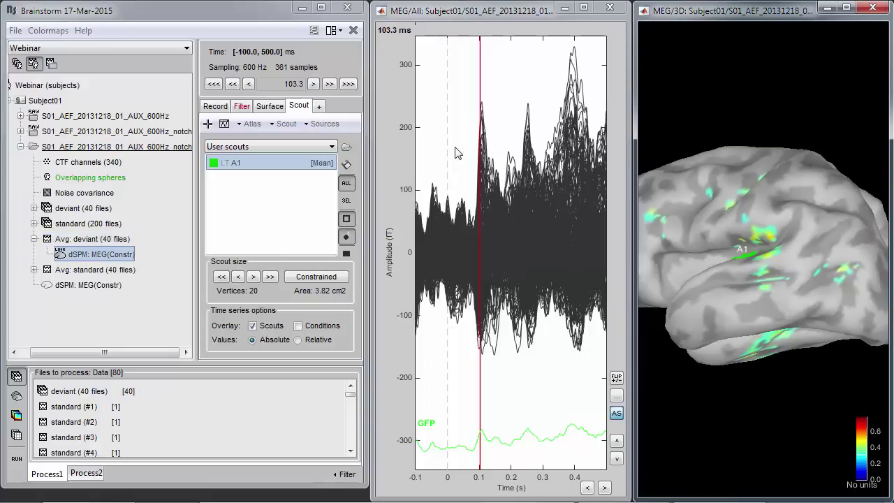
pyautogui.click(492, 133)
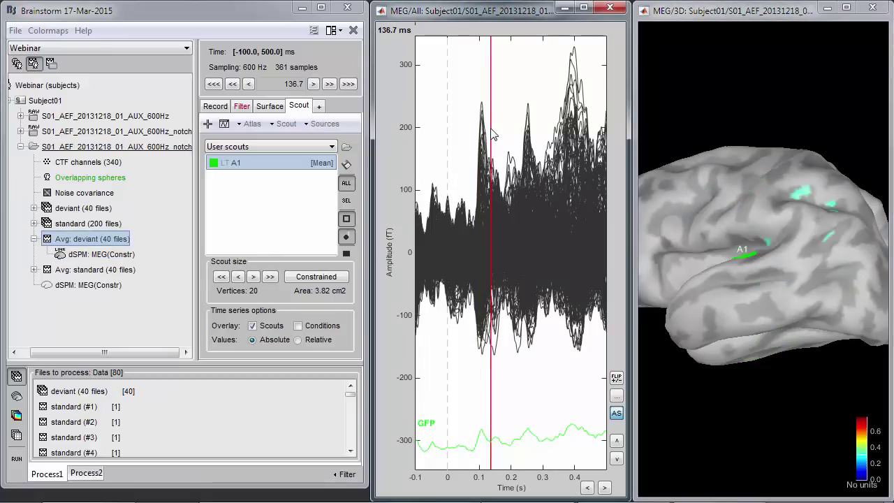
pyautogui.press('Right')
pyautogui.press('Right')
pyautogui.press('Right')
pyautogui.press('Right')
pyautogui.press('Right')
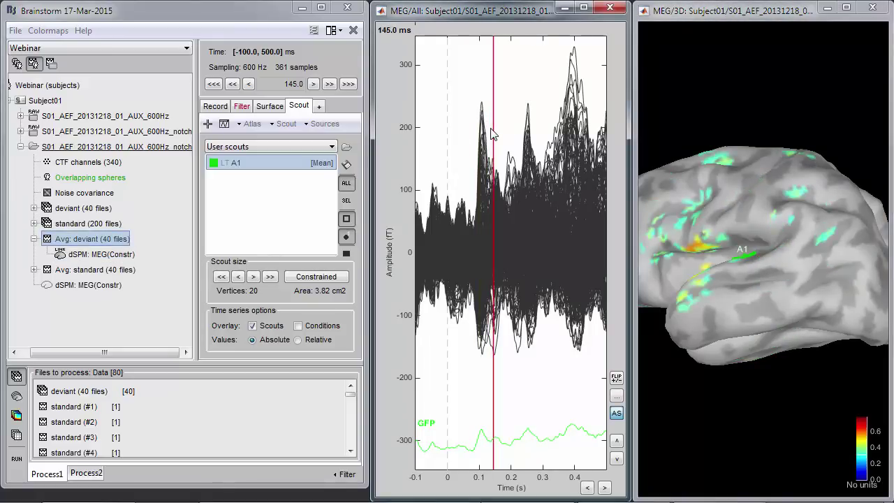
pyautogui.moveTo(748, 342); pyautogui.dragTo(787, 346)
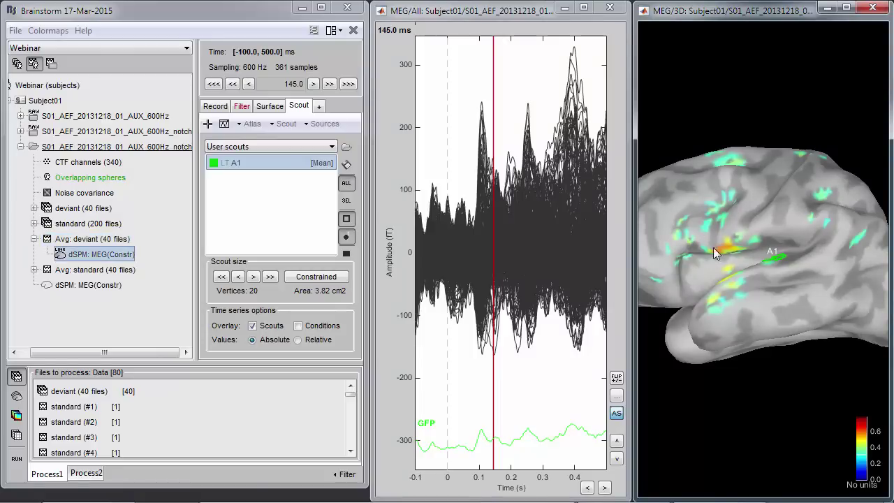
# - Create a 20-vertex scout on the strongest left inferior frontal activity and name it IFG
pyautogui.click(209, 125)
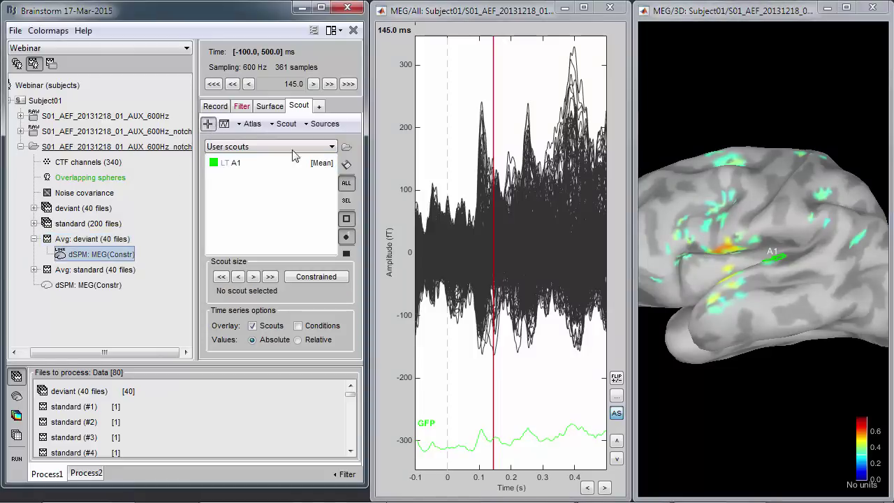
pyautogui.click(722, 249)
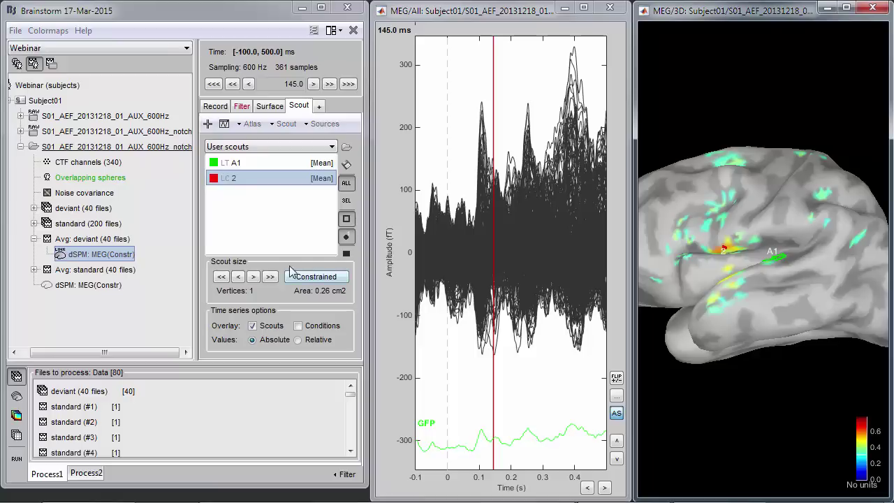
pyautogui.click(271, 277)
pyautogui.click(270, 278)
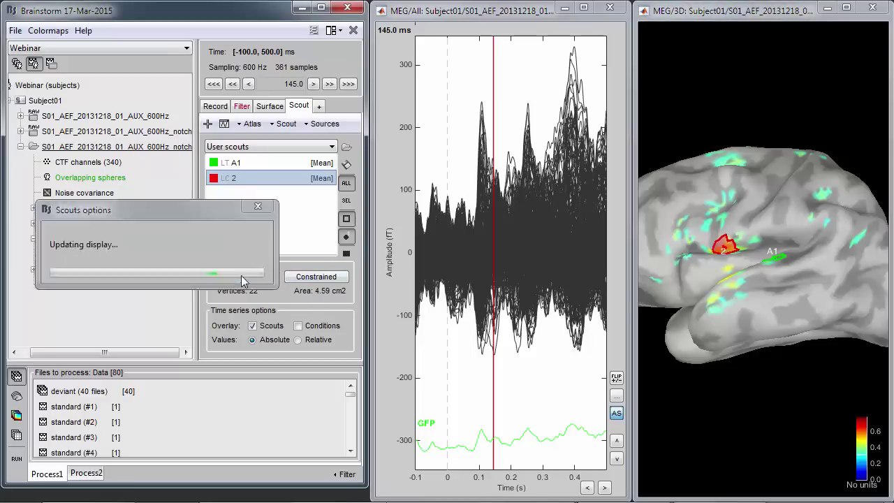
pyautogui.click(241, 278)
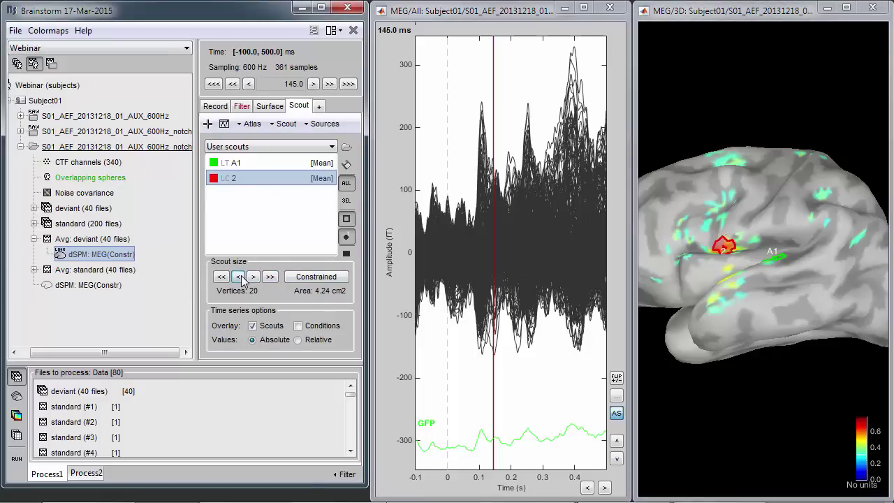
pyautogui.doubleClick(233, 176)
pyautogui.write('IFG')
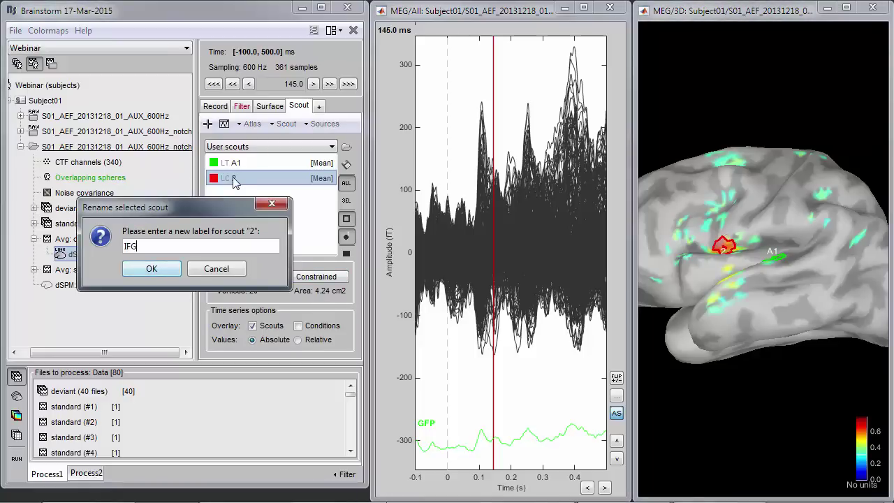
pyautogui.click(151, 269)
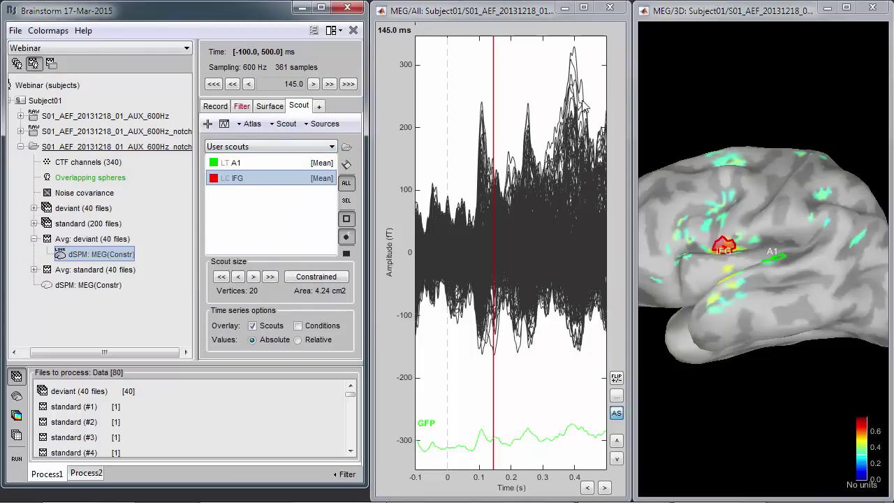
# - At 400.0 ms, create a 20-vertex scout on the strong left central activity and name it M1
pyautogui.click(574, 46)
pyautogui.moveTo(788, 247); pyautogui.dragTo(770, 262)
pyautogui.click(208, 124)
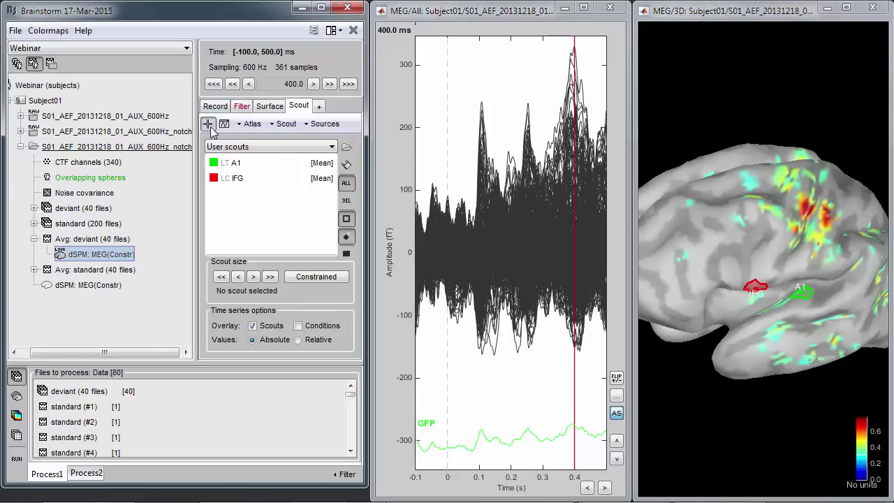
pyautogui.click(805, 208)
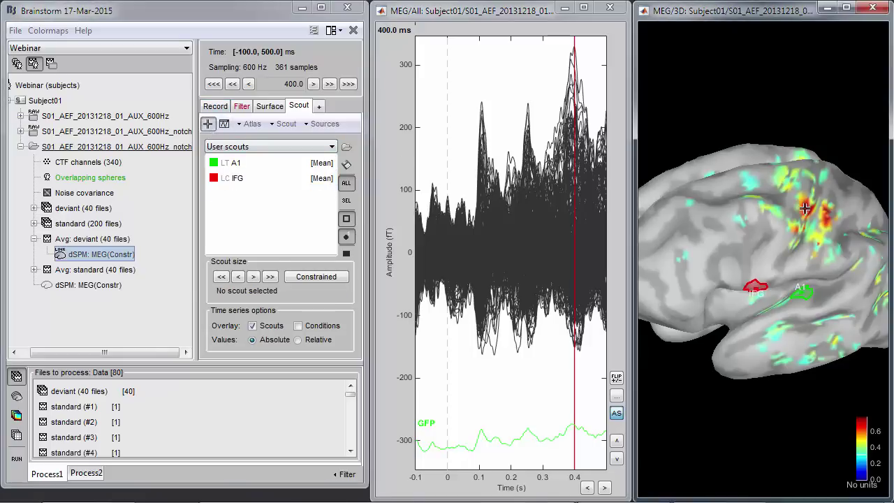
pyautogui.click(268, 278)
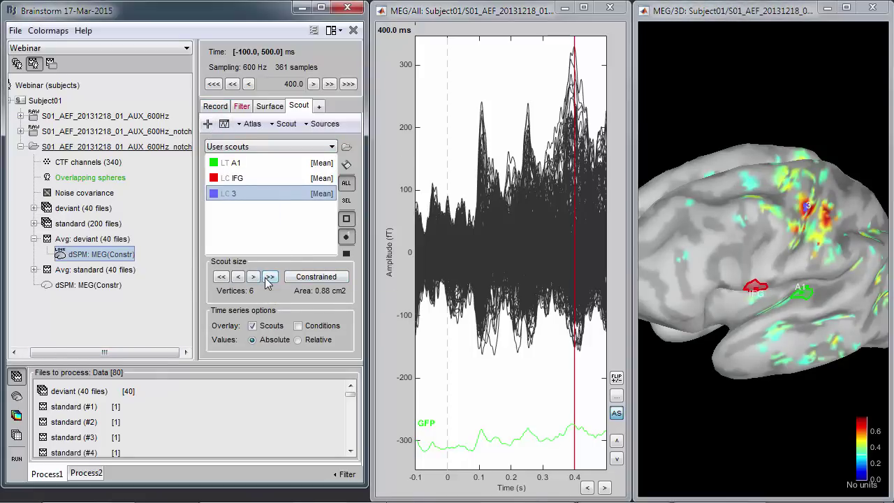
pyautogui.click(268, 279)
pyautogui.click(255, 278)
pyautogui.click(254, 278)
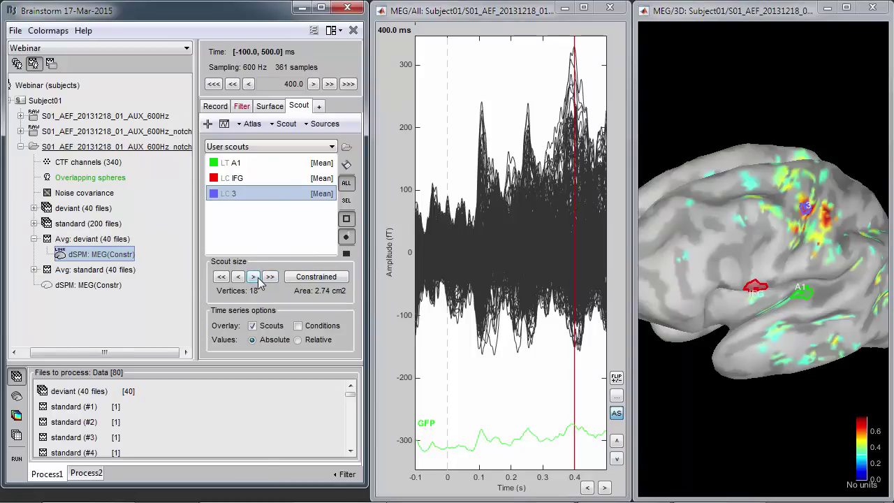
pyautogui.doubleClick(248, 201)
pyautogui.write('M1')
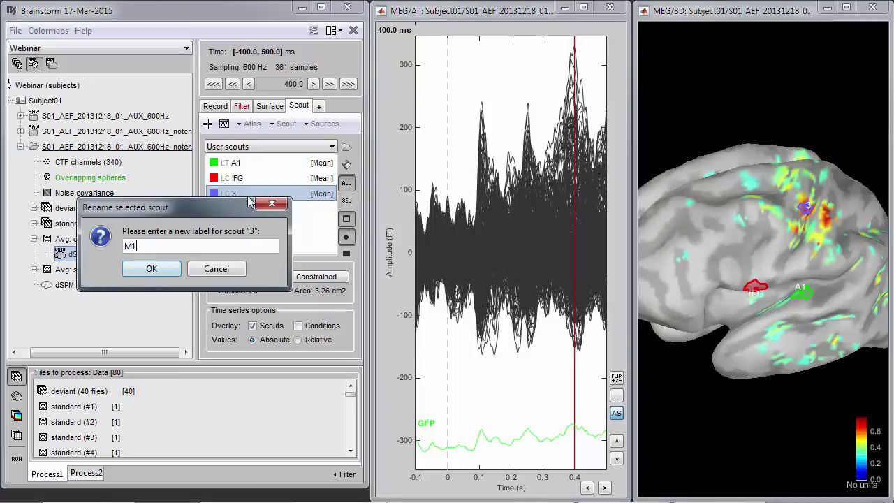
pyautogui.click(152, 268)
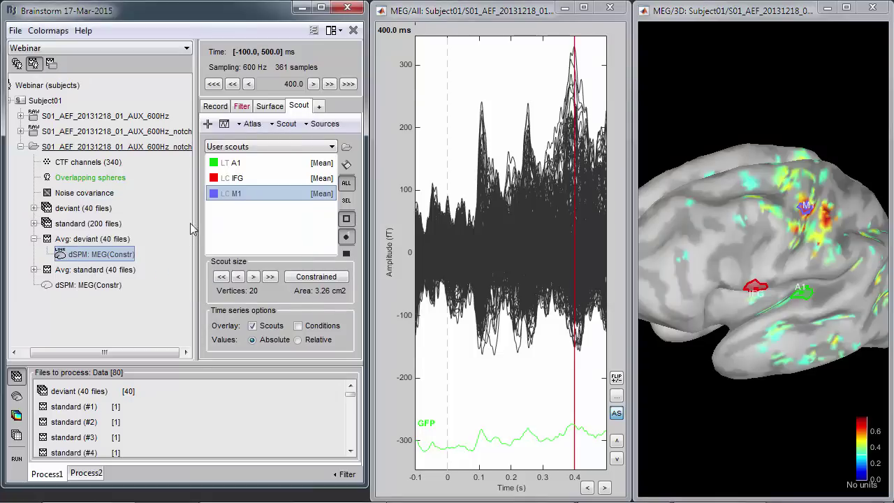
# - Plot the time series of scouts A1, IFG and M1 together without overlaying the scouts
pyautogui.keyDown('shift'); pyautogui.click(236, 164); pyautogui.keyUp('shift')
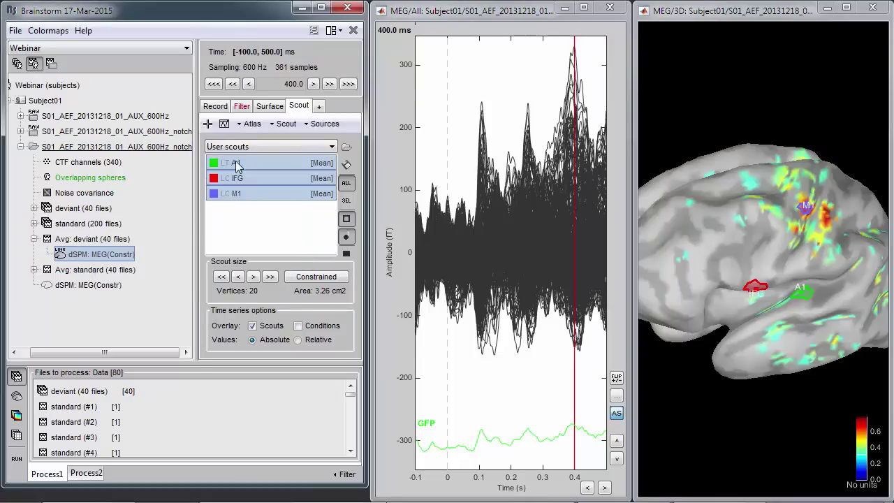
pyautogui.click(253, 326)
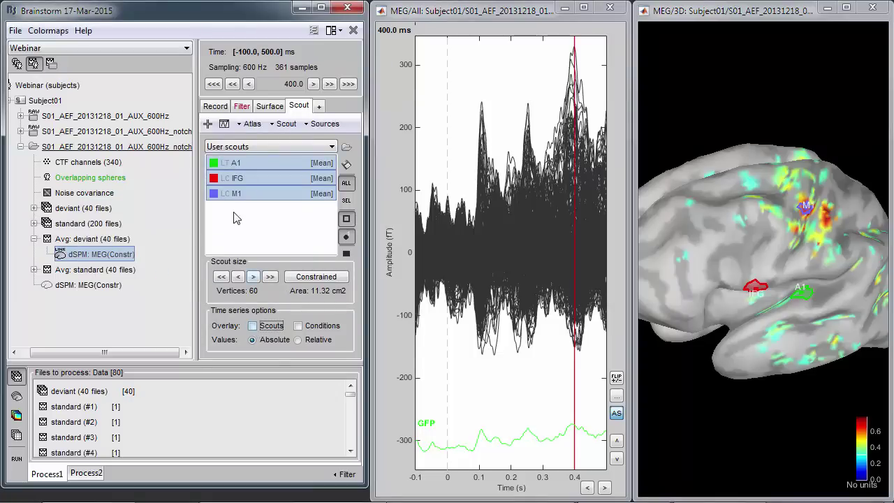
pyautogui.click(224, 125)
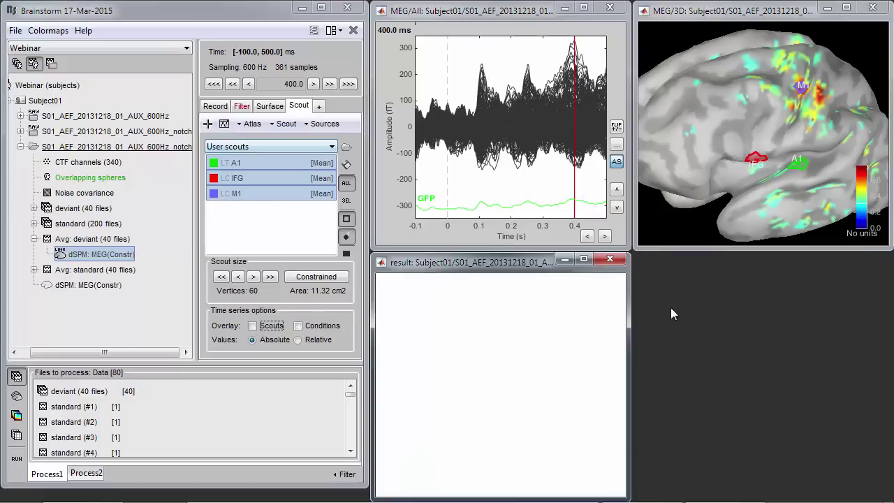
# - Plot the A1, IFG and M1 scout time series overlaid in one graph and widen the graph window
pyautogui.moveTo(628, 329); pyautogui.dragTo(886, 340)
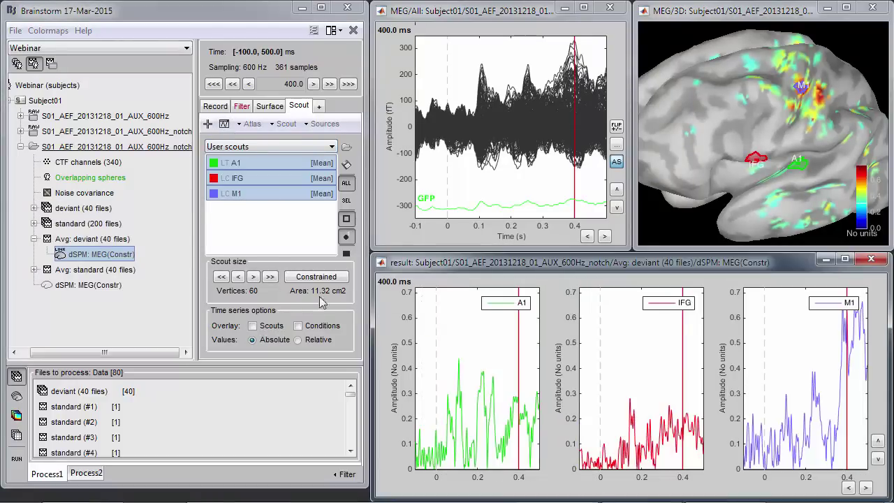
pyautogui.click(252, 326)
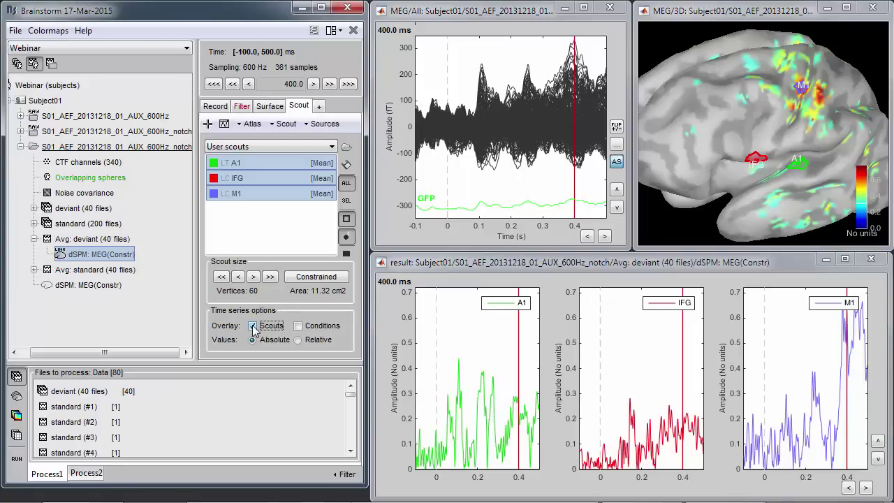
pyautogui.click(224, 124)
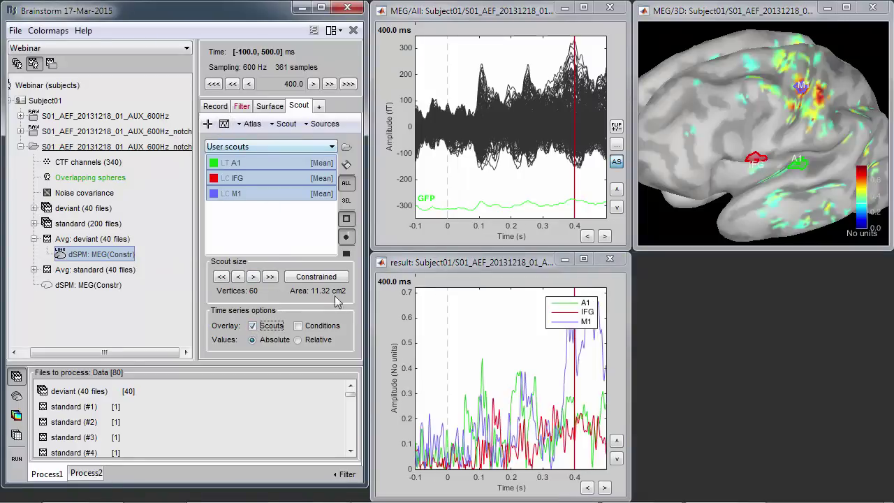
pyautogui.moveTo(631, 345); pyautogui.dragTo(878, 345)
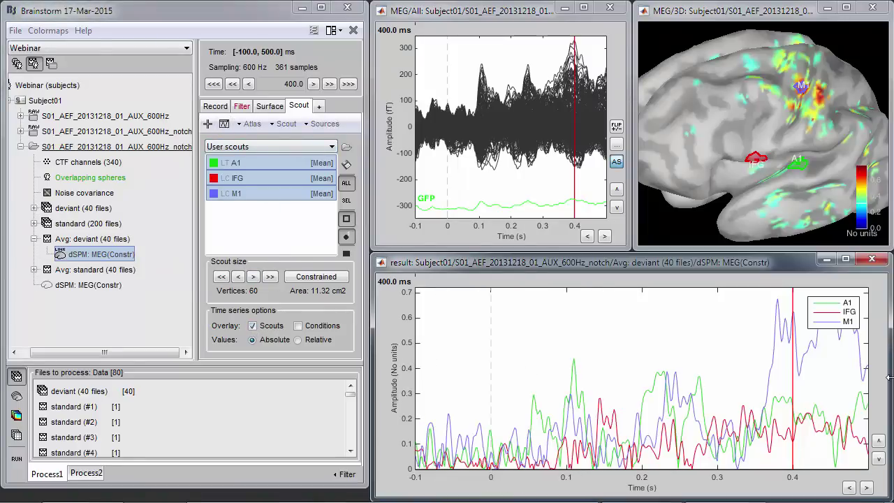
pyautogui.moveTo(373, 351); pyautogui.dragTo(180, 356)
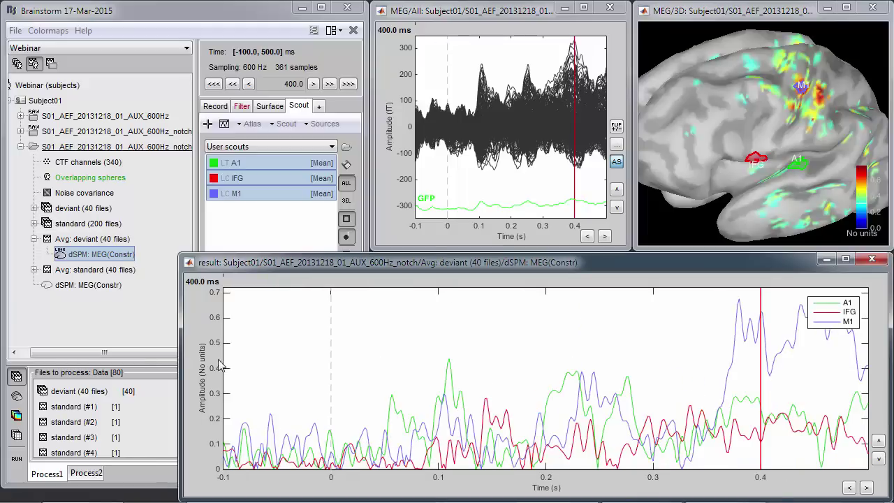
# - Inspect the early scout peaks by moving the time to 56.7 ms for A1 and 145.0 ms for IFG
pyautogui.click(391, 395)
pyautogui.click(398, 417)
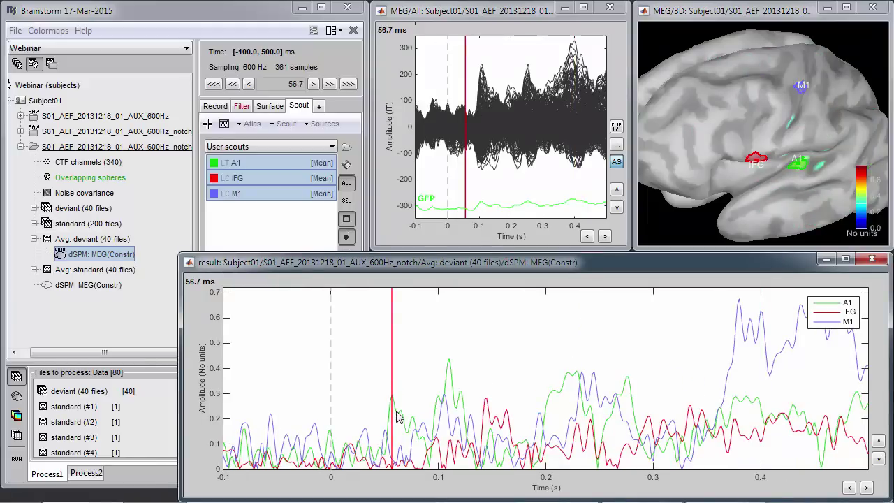
pyautogui.click(489, 404)
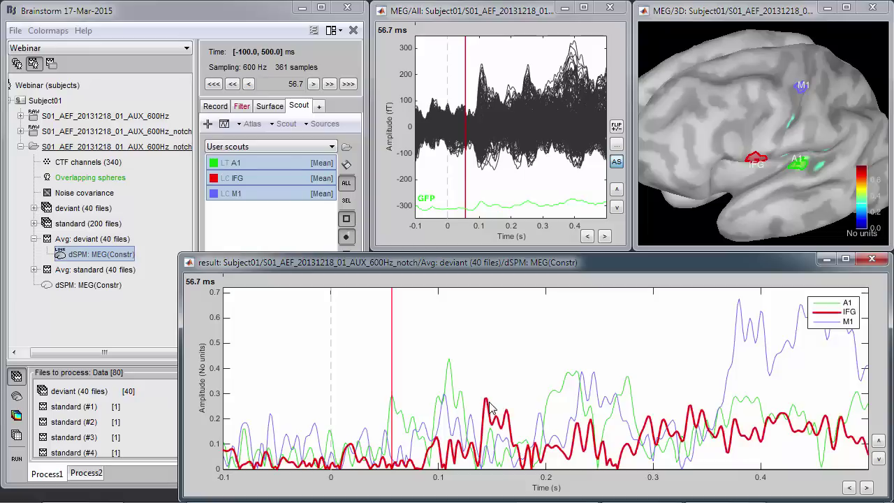
pyautogui.click(488, 393)
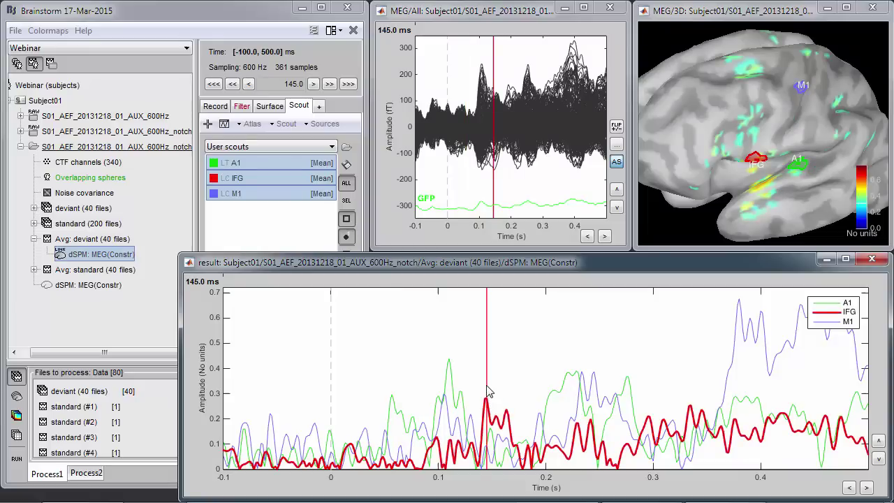
pyautogui.click(494, 428)
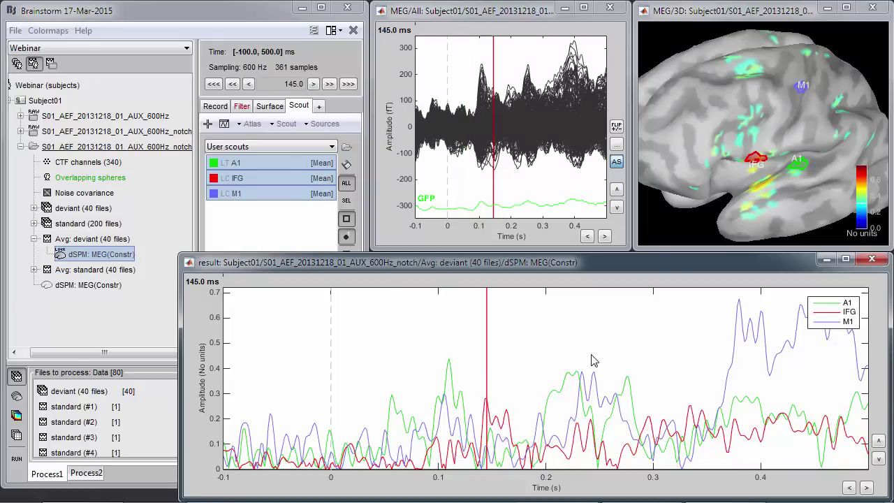
# - Examine the 231.7–285.0 ms window and the late M1 rise at 376.7 ms, over 356.7–500.0 ms and at 368.3 ms
pyautogui.moveTo(579, 361); pyautogui.dragTo(637, 351)
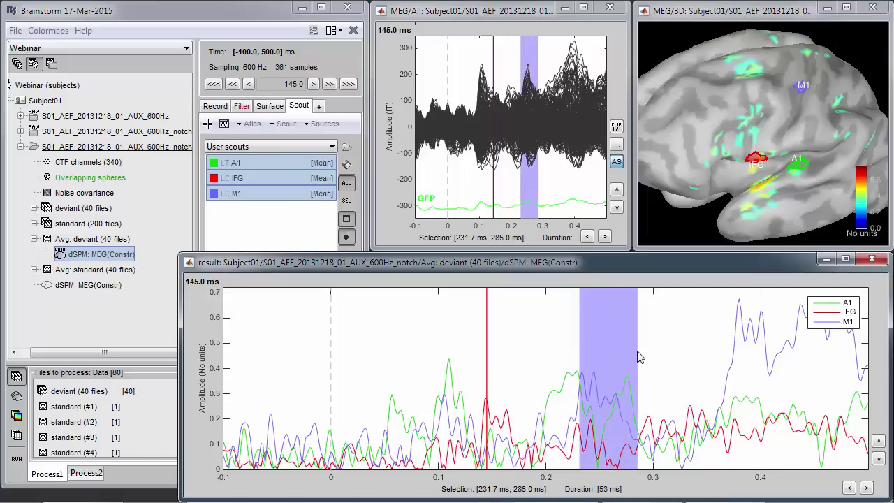
pyautogui.click(741, 302)
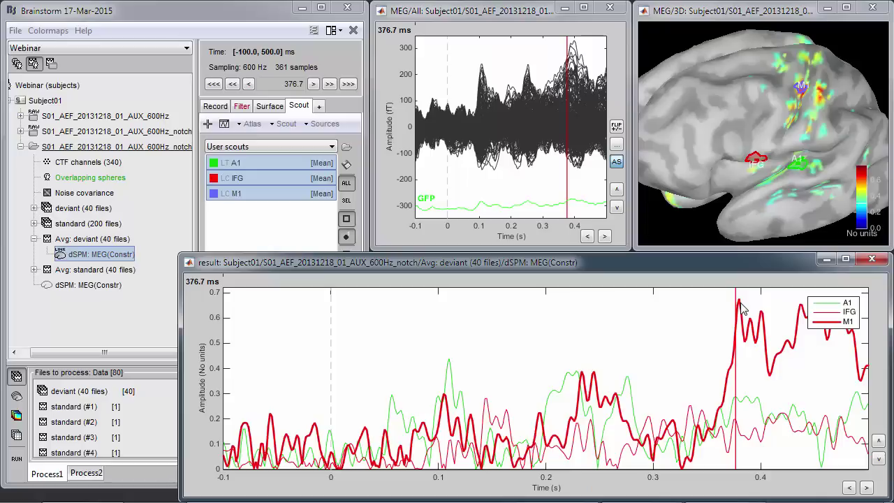
pyautogui.click(742, 305)
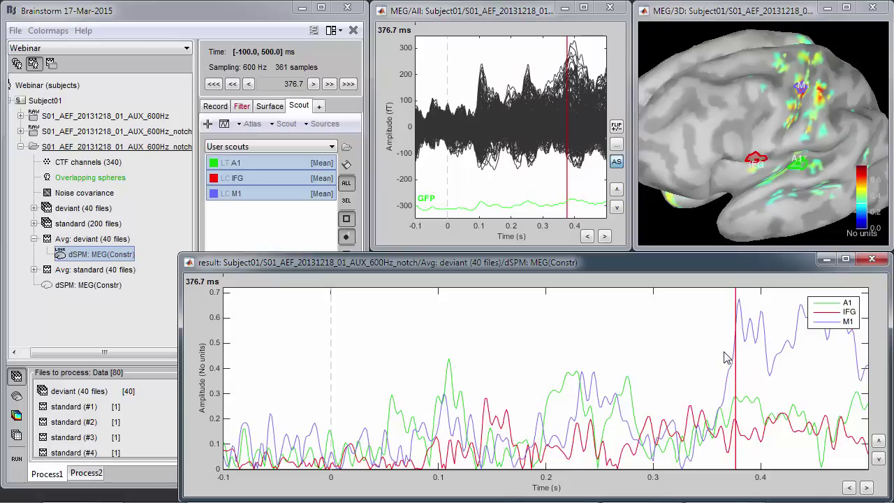
pyautogui.moveTo(713, 358); pyautogui.dragTo(873, 358)
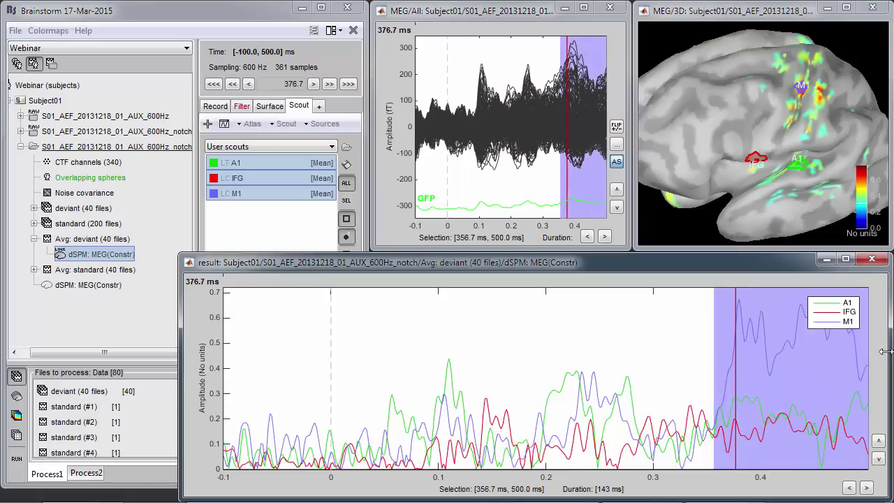
pyautogui.click(726, 320)
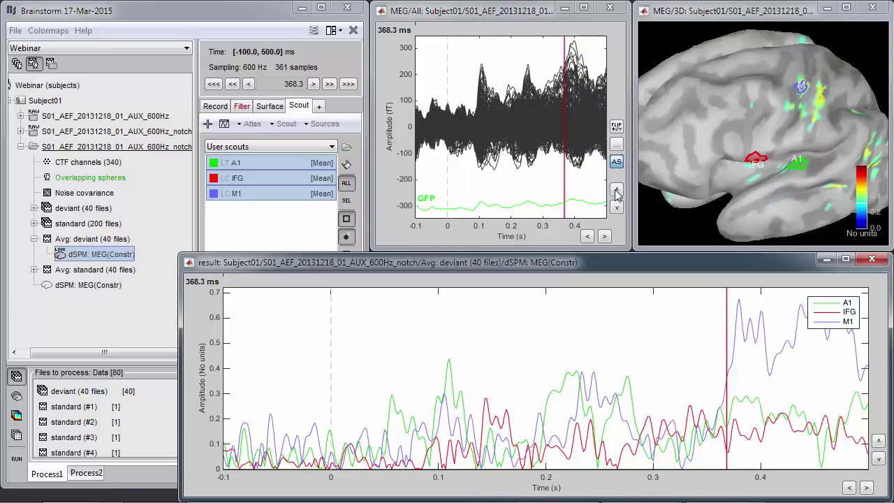
# - Close all figures and display the deviant average's dSPM sources in the MRI Viewer
pyautogui.click(354, 31)
pyautogui.click(354, 31)
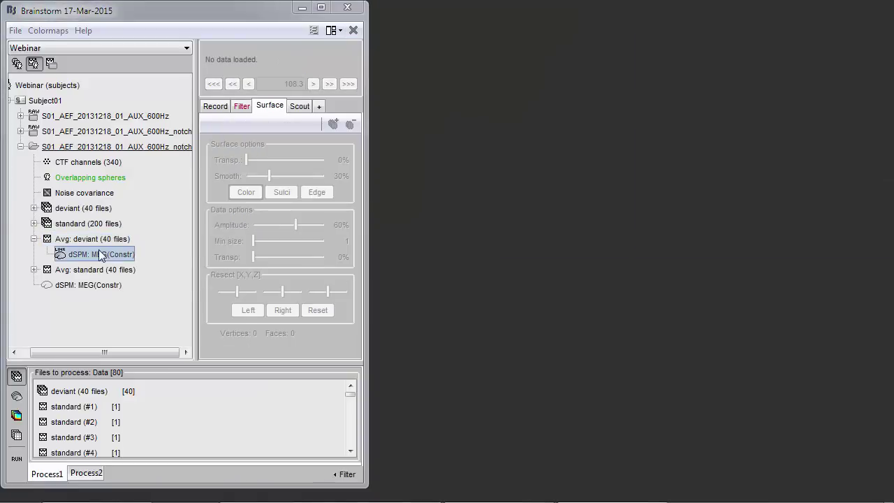
pyautogui.rightClick(100, 256)
pyautogui.moveTo(160, 260)
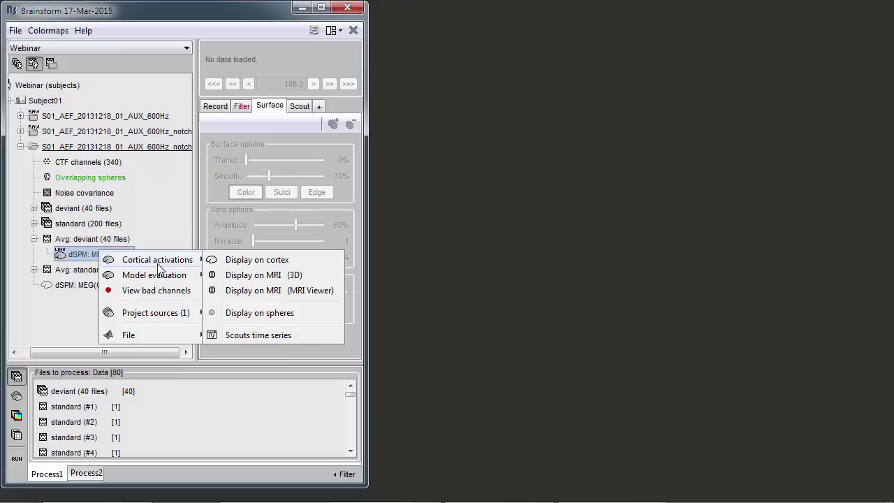
pyautogui.click(244, 291)
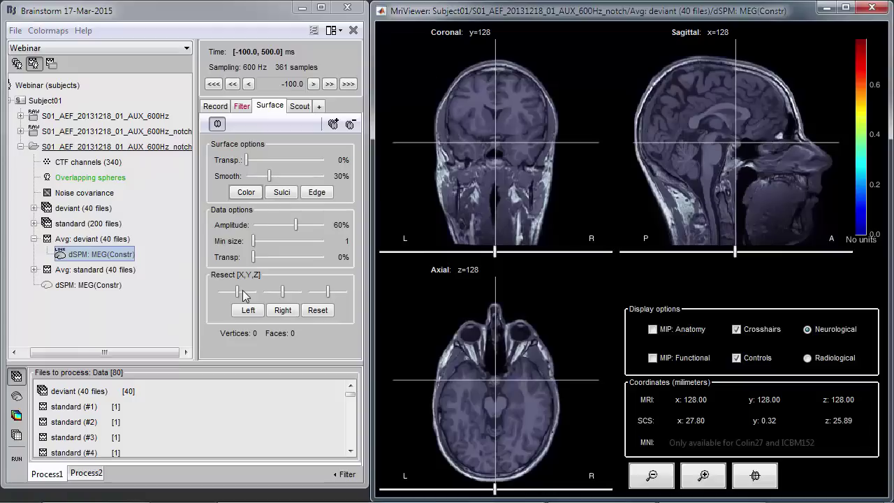
# - Set the time to 108 ms and place the MRI crosshairs on the left auditory activity
pyautogui.moveTo(526, 137); pyautogui.dragTo(493, 138)
pyautogui.click(310, 84)
pyautogui.write('10')
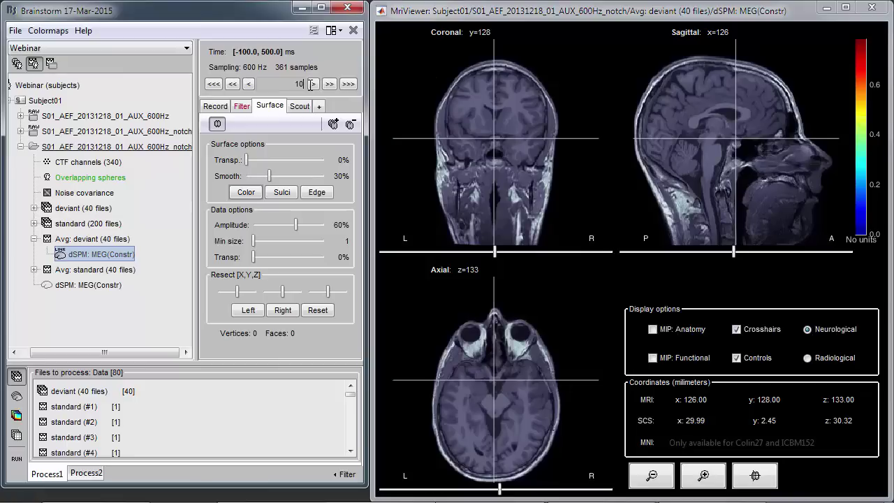
pyautogui.write('8')
pyautogui.press('Return')
pyautogui.click(457, 128)
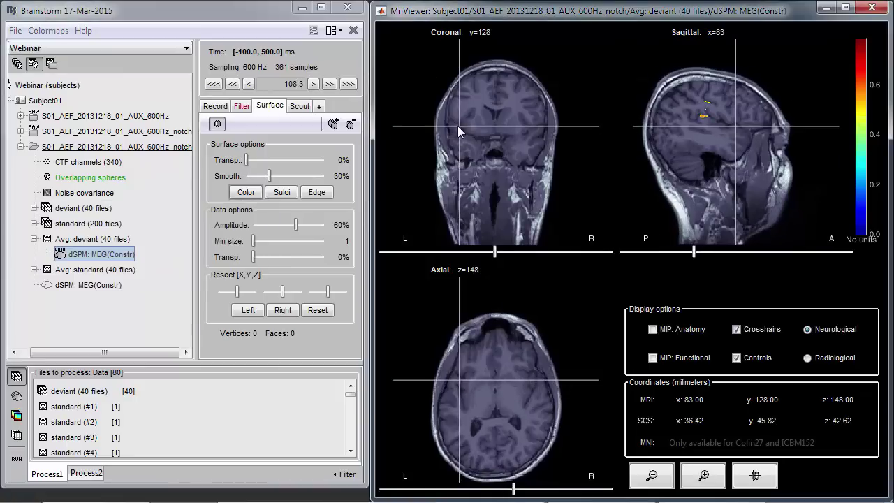
pyautogui.click(702, 113)
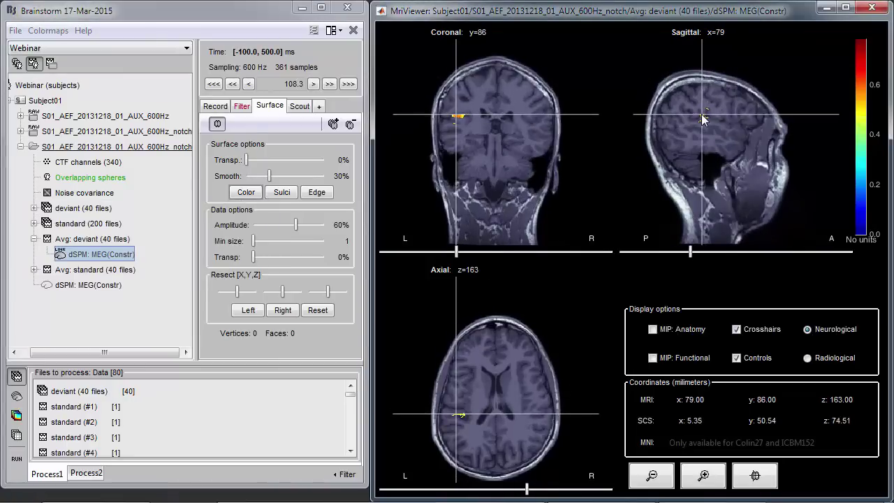
# - Try lower source amplitude thresholds, settle on 40%, and recentre the crosshairs on the left auditory activity
pyautogui.click(261, 228)
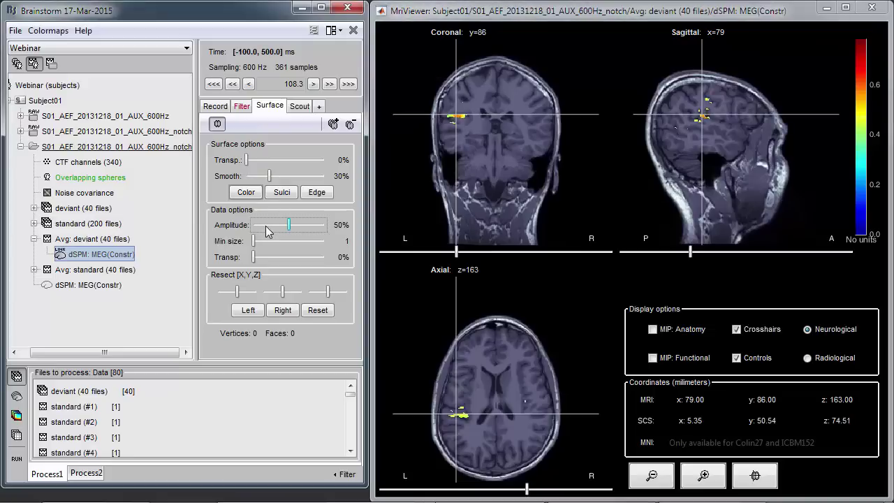
pyautogui.click(263, 233)
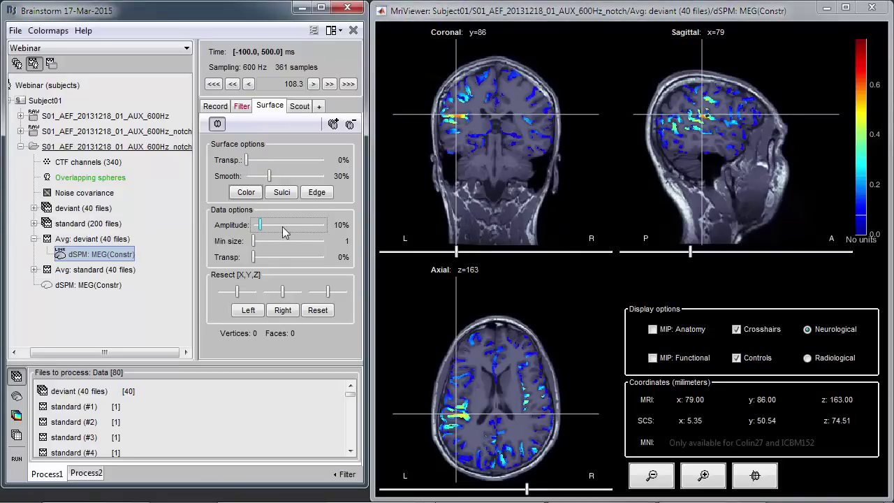
pyautogui.click(309, 233)
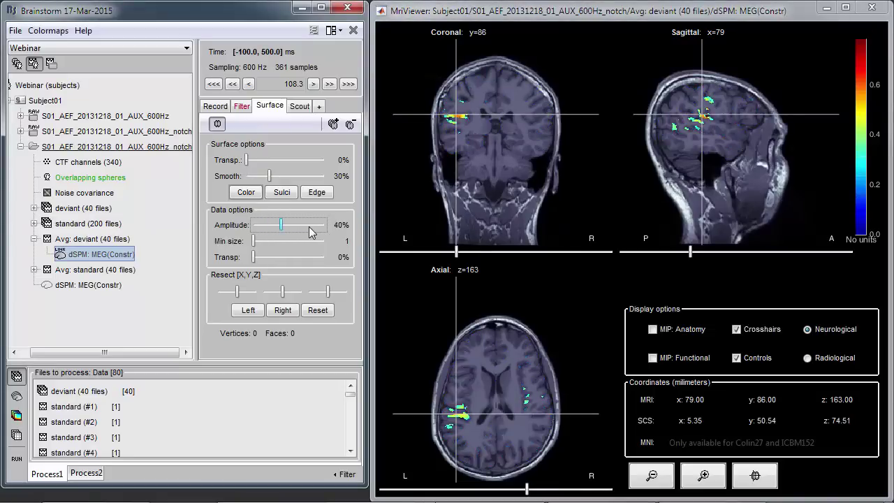
pyautogui.click(459, 115)
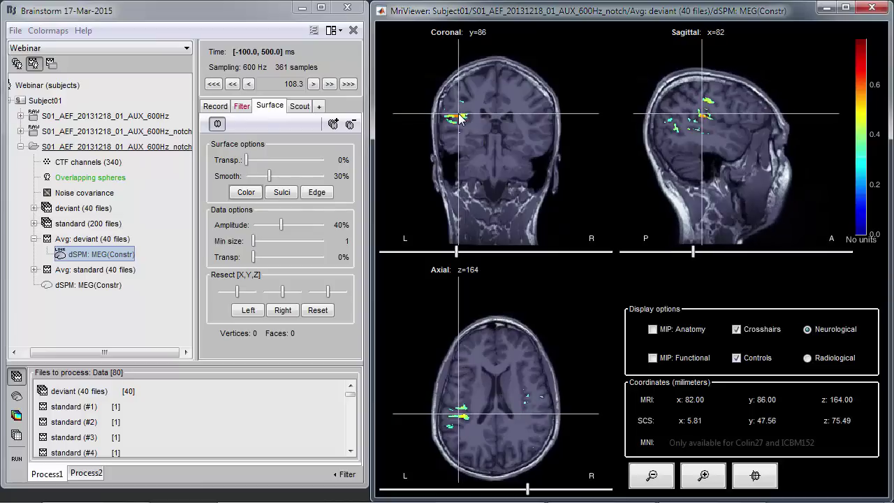
# - Smooth the displayed sources at level 3, recentre on the left auditory activity and set the amplitude threshold to 60%
pyautogui.rightClick(459, 114)
pyautogui.moveTo(524, 164)
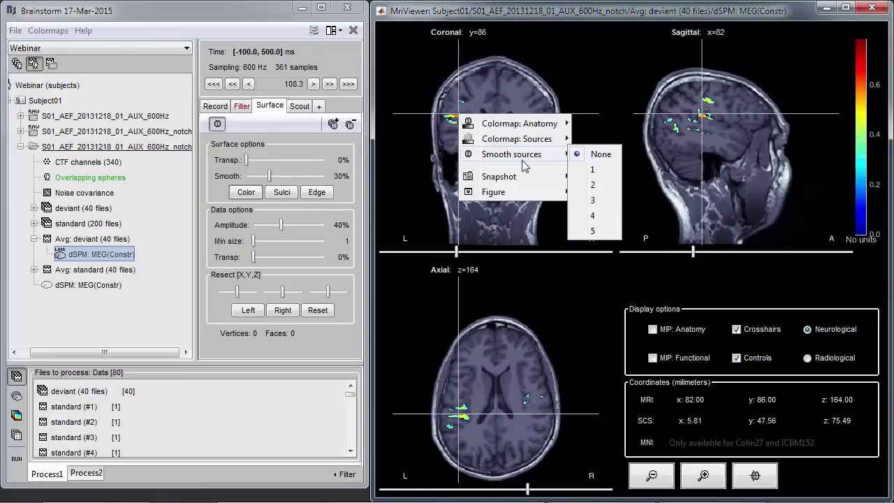
pyautogui.click(592, 198)
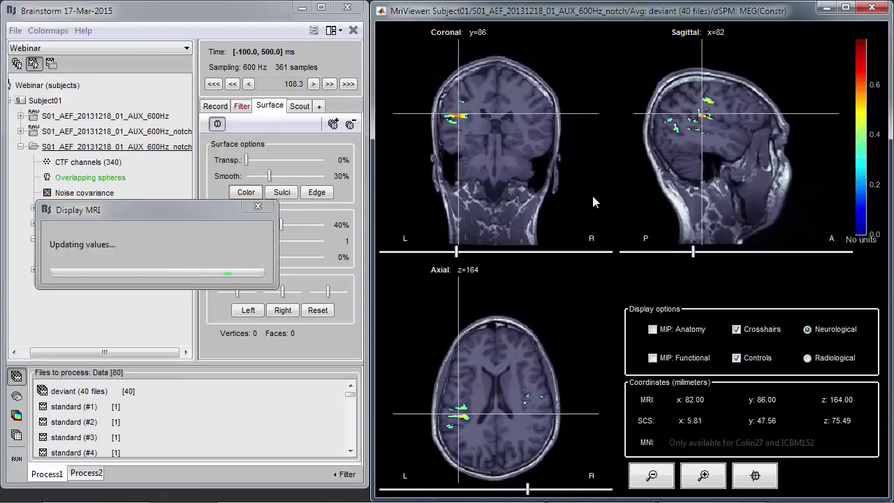
pyautogui.click(461, 117)
pyautogui.click(309, 226)
pyautogui.click(309, 225)
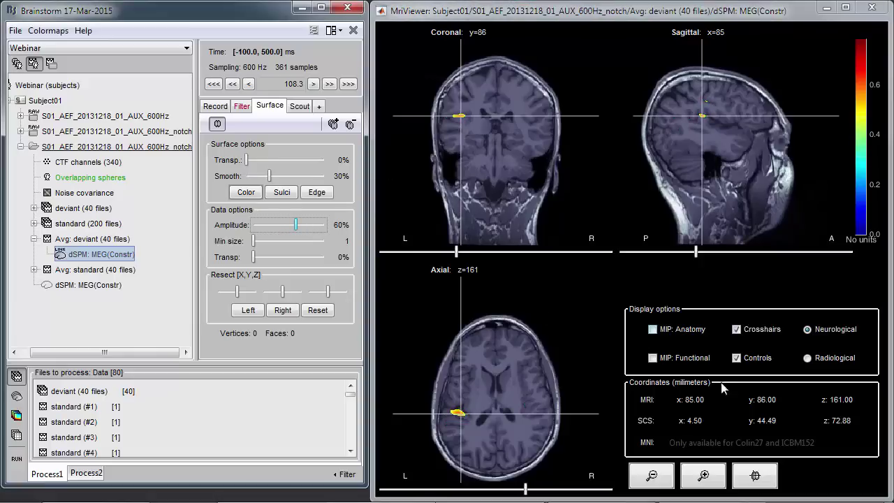
# - Magnify the MRI slices around the left auditory activity to examine it, and return to the full-head view
pyautogui.click(700, 479)
pyautogui.click(700, 479)
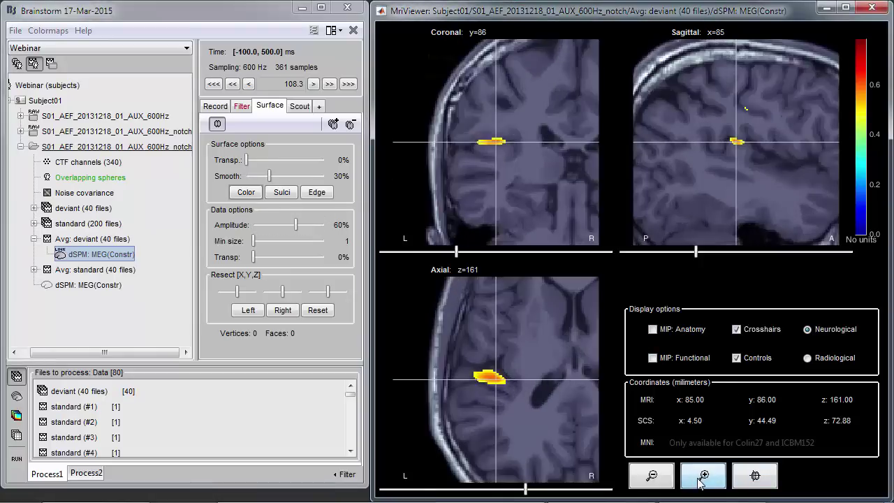
pyautogui.click(700, 479)
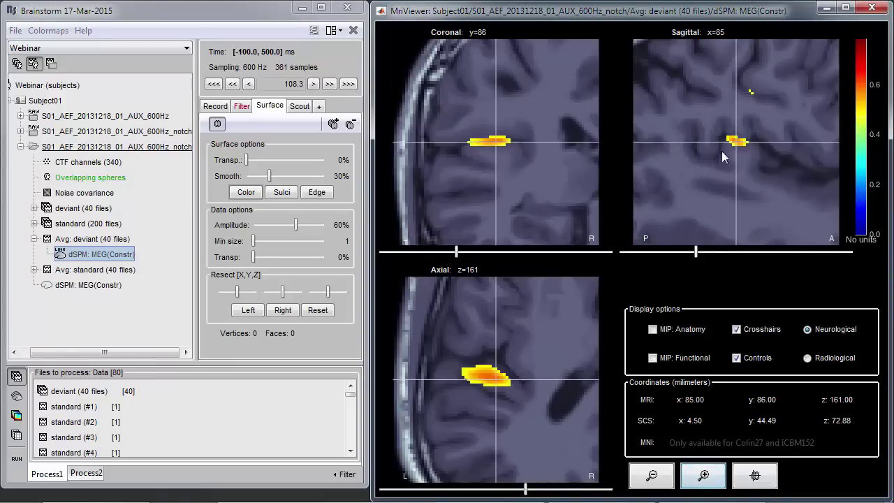
pyautogui.click(641, 474)
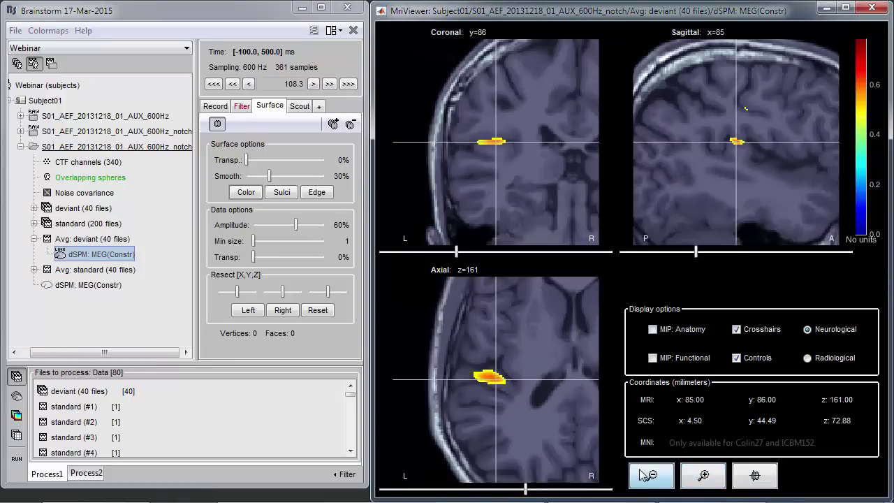
pyautogui.click(642, 475)
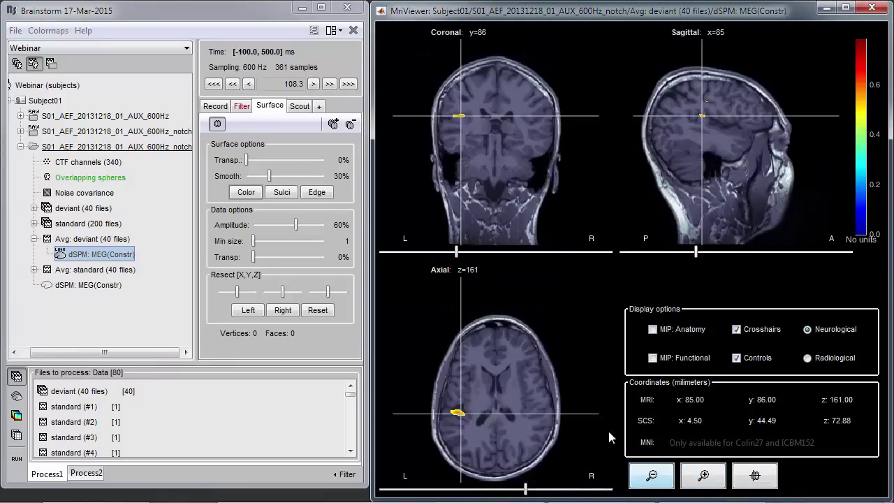
# - Enable the functional maximum intensity projection at a 40% amplitude threshold and raise the threshold to 60%
pyautogui.click(277, 226)
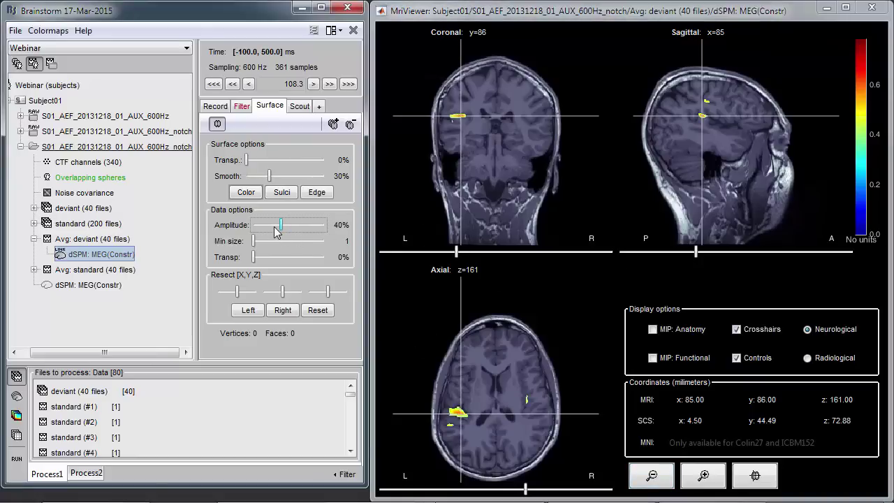
pyautogui.click(654, 357)
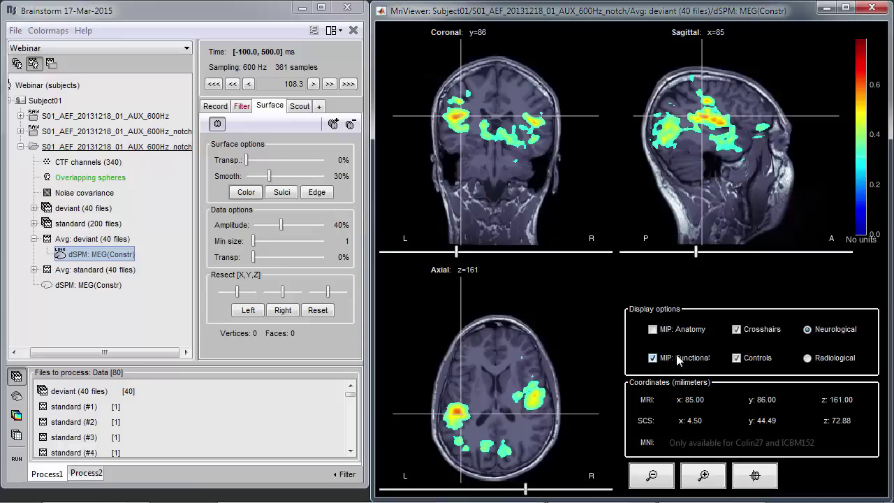
pyautogui.click(307, 224)
pyautogui.click(307, 225)
# - Move the crosshairs onto the right auditory activity, at MRI coordinates x 176, y 104, z 153
pyautogui.click(536, 127)
pyautogui.moveTo(538, 130)
pyautogui.mouseDown()
pyautogui.moveTo(473, 113)
pyautogui.moveTo(536, 126)
pyautogui.mouseUp()
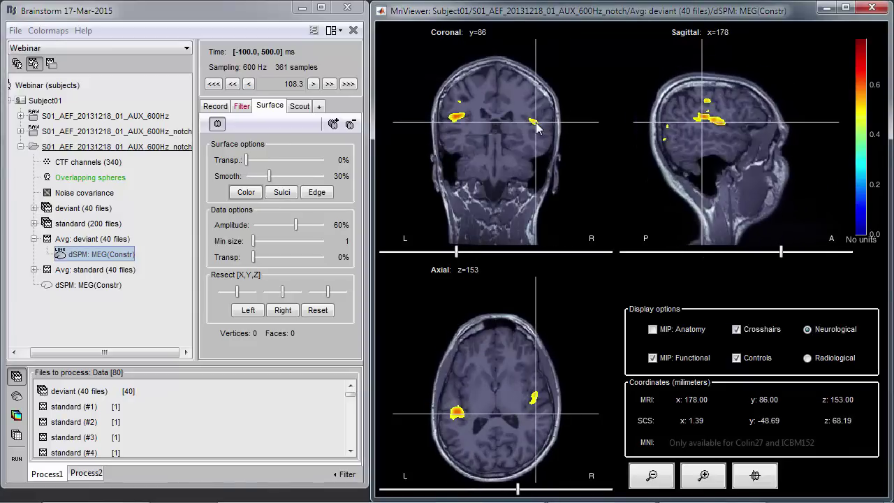
pyautogui.click(534, 401)
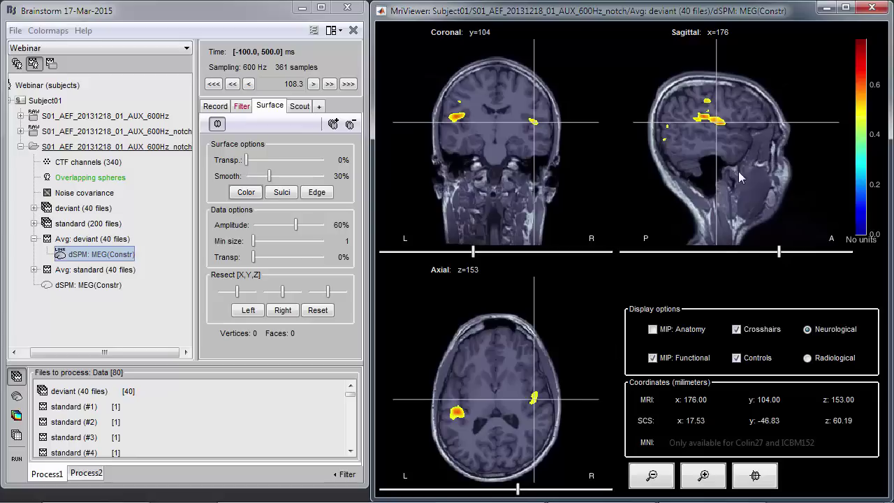
# - Preview the anatomical maximum intensity projection on the MRI slices, and turn off both the anatomical and functional projections
pyautogui.press('Up')
pyautogui.press('Up')
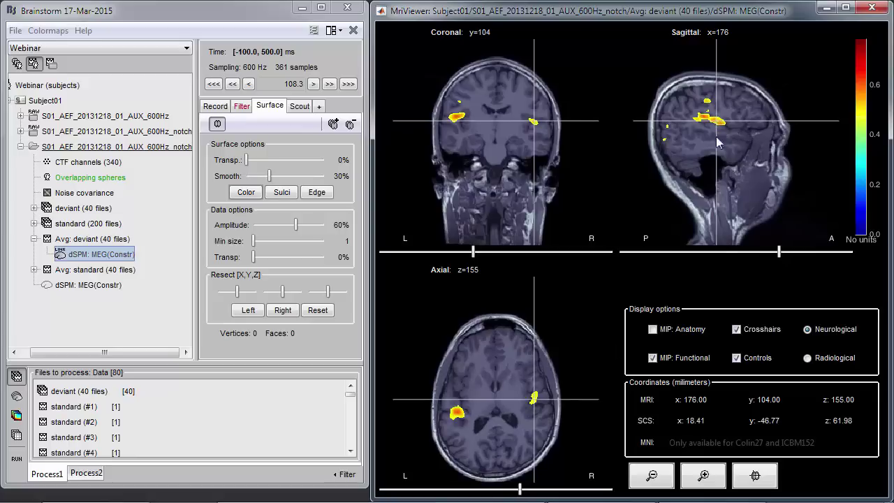
pyautogui.click(653, 330)
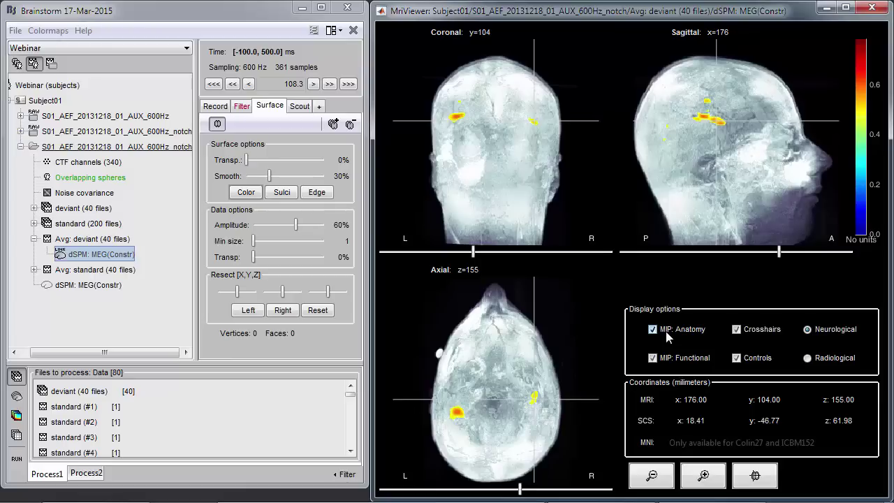
pyautogui.click(665, 331)
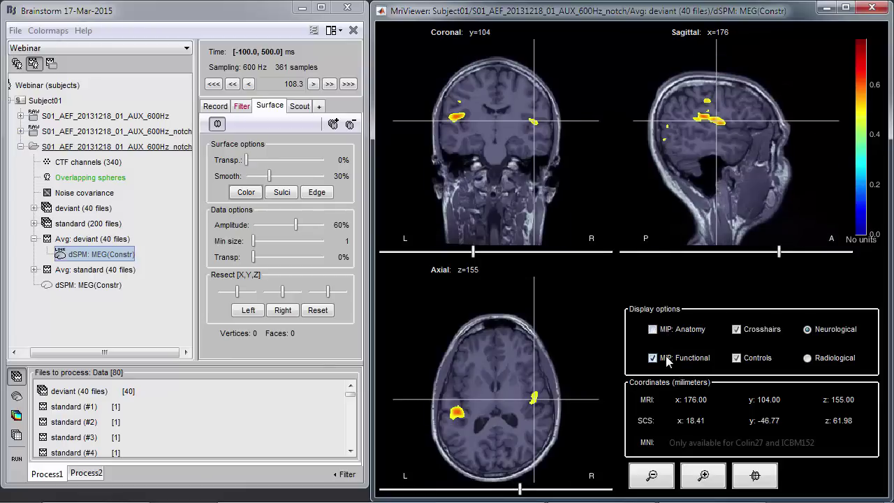
pyautogui.click(653, 358)
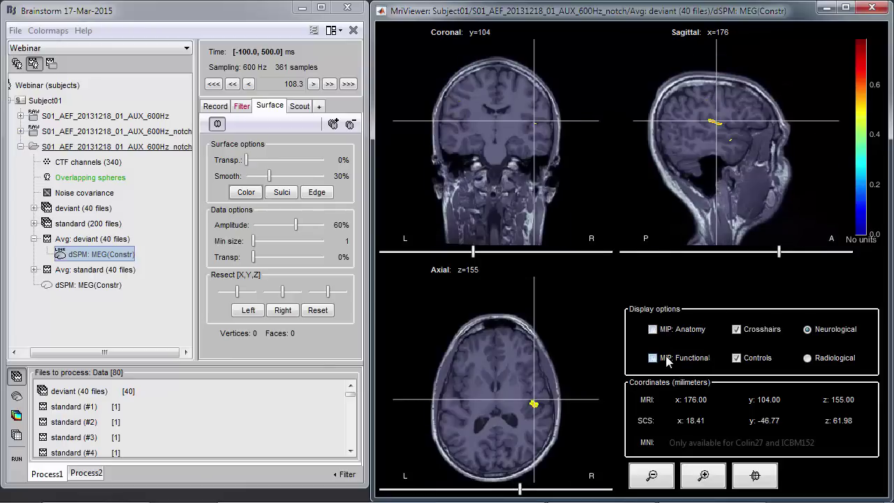
# - Review the snapshot options of the MRI viewer and place the crosshairs on the right auditory activity at x 175, y 104, z 153
pyautogui.click(300, 108)
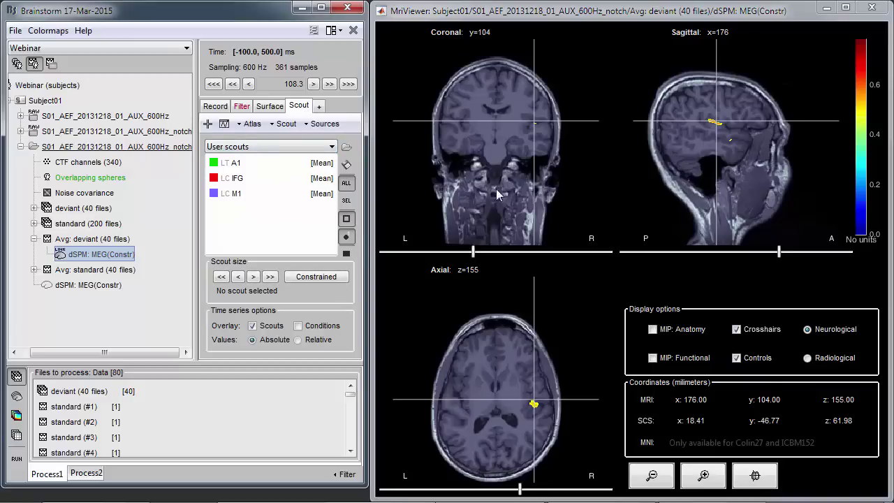
pyautogui.rightClick(491, 167)
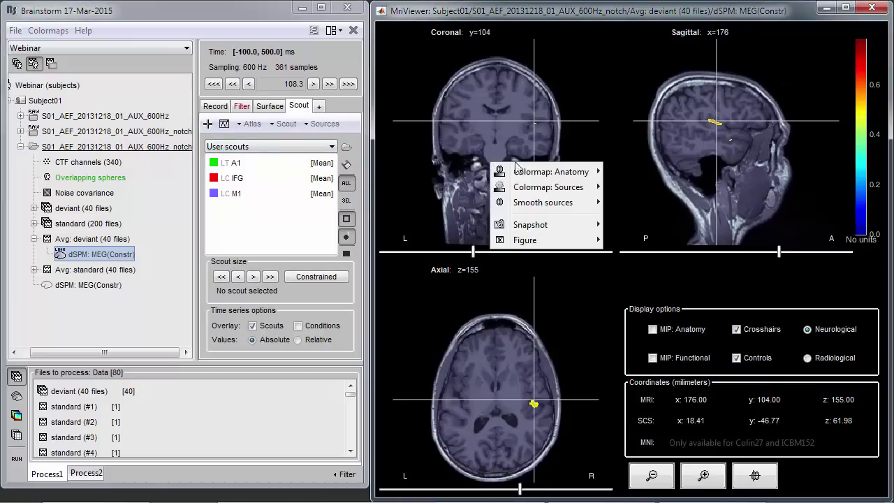
pyautogui.moveTo(529, 229)
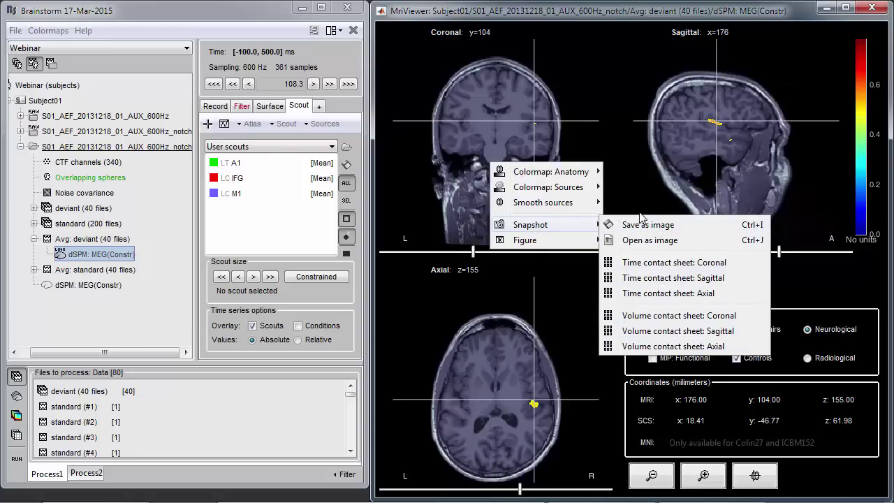
pyautogui.click(488, 120)
pyautogui.click(532, 122)
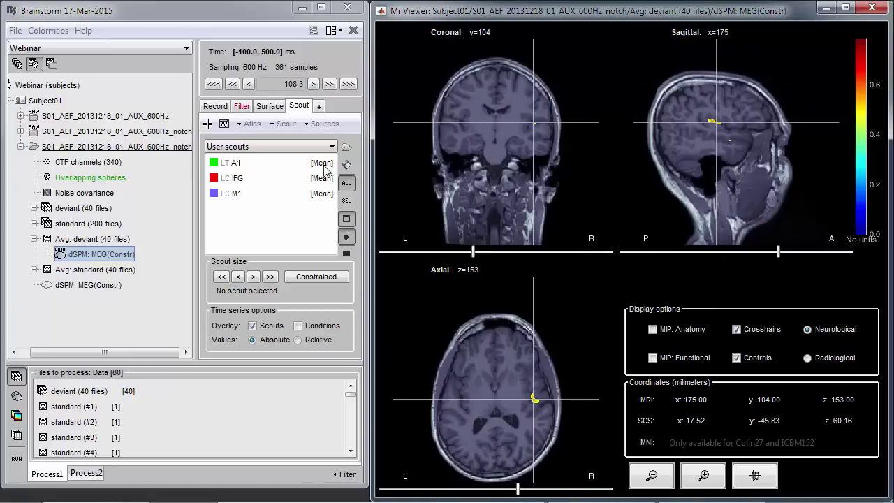
# - Centre the MRI slices on the A1 scout
pyautogui.click(241, 163)
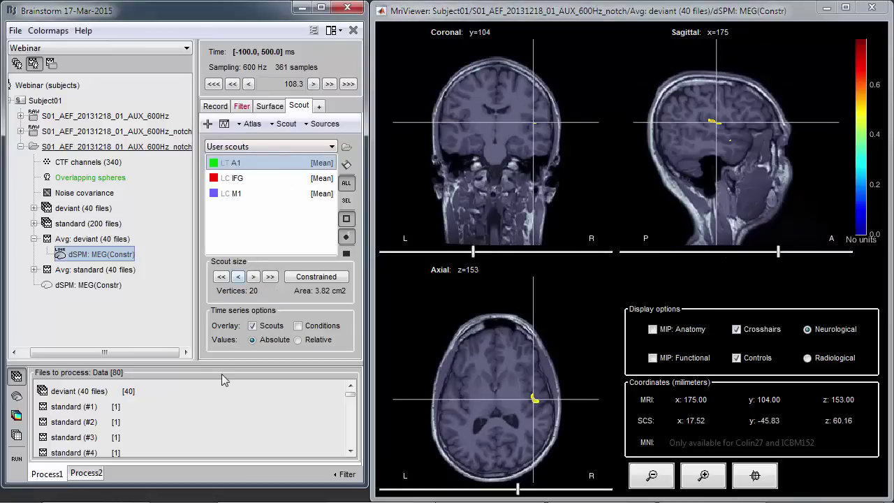
pyautogui.moveTo(224, 359); pyautogui.dragTo(222, 456)
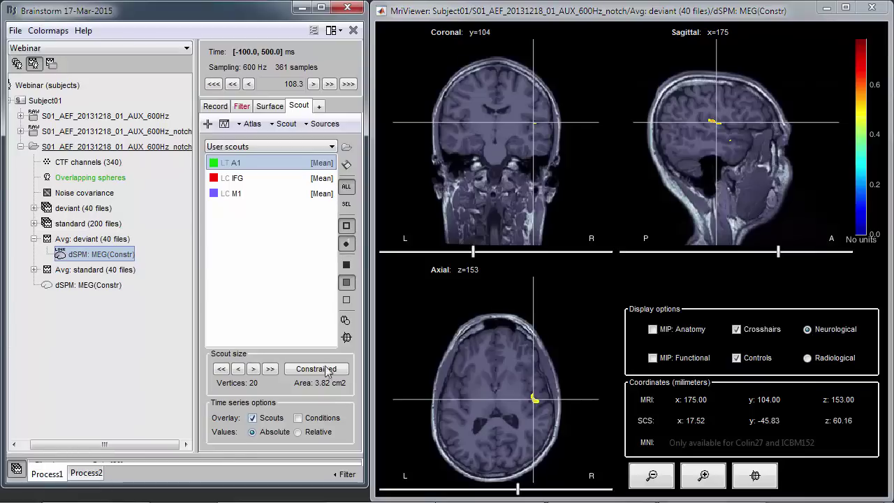
pyautogui.click(347, 338)
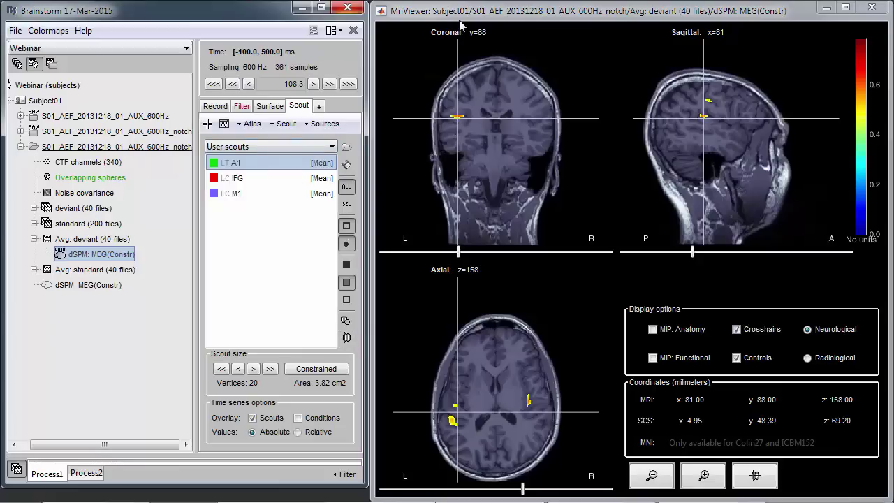
# - Close all open figures and clear the list of files to process
pyautogui.click(354, 30)
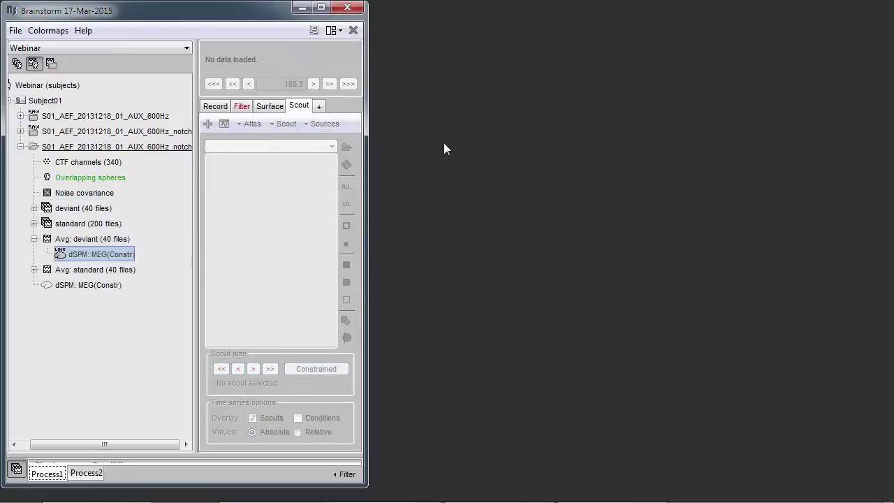
pyautogui.moveTo(322, 461); pyautogui.dragTo(329, 383)
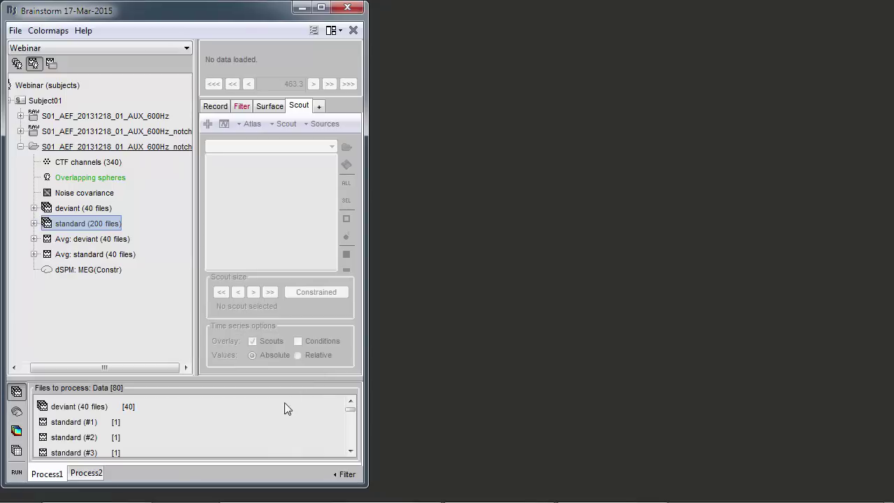
pyautogui.rightClick(194, 412)
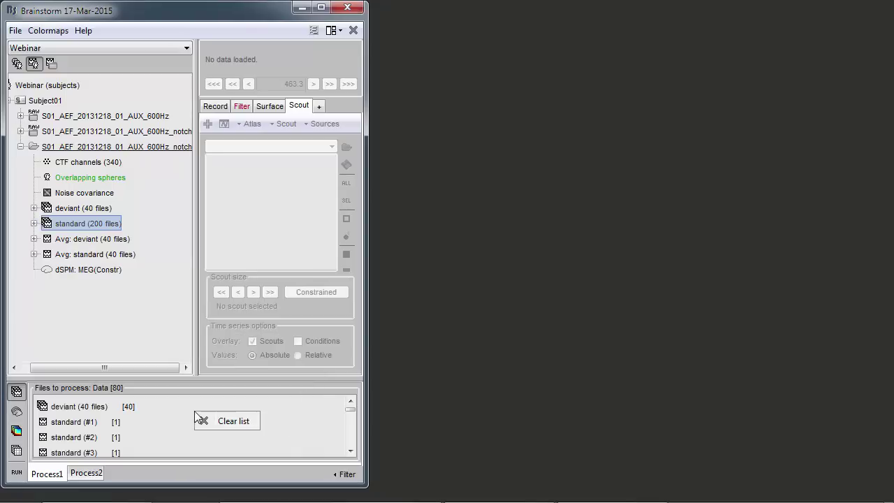
pyautogui.click(235, 425)
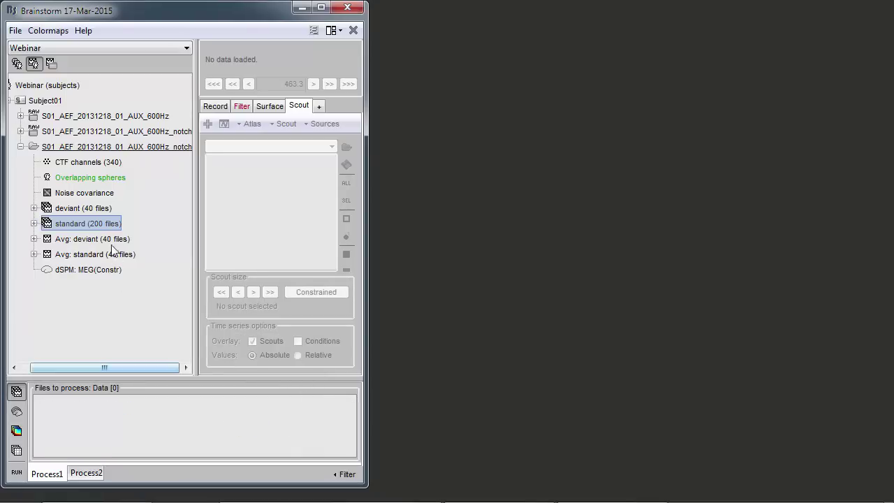
# - Add the 40 deviant trials as files to process and choose their source results as the input data
pyautogui.click(46, 210)
pyautogui.moveTo(47, 211); pyautogui.dragTo(134, 415)
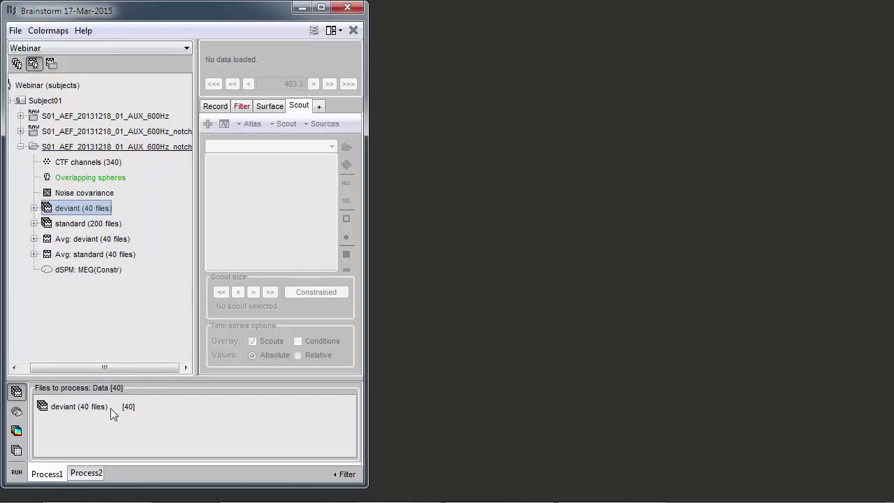
pyautogui.click(17, 412)
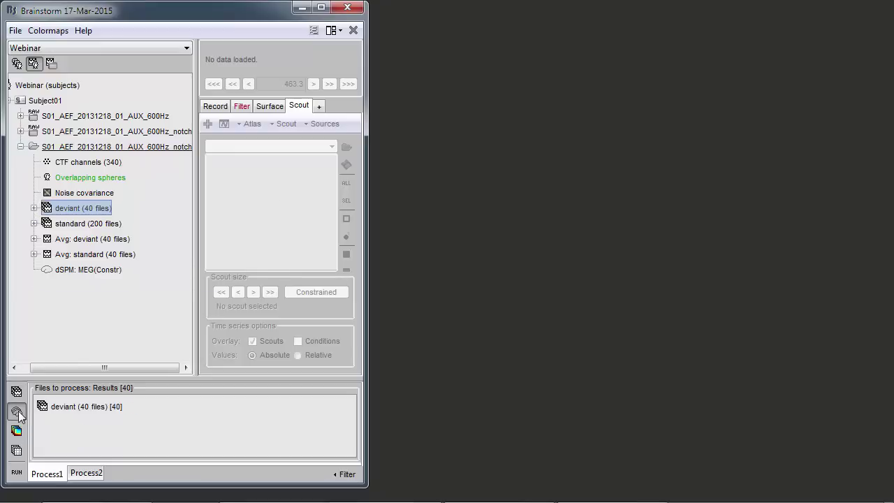
# - Examine the source links of deviant trials #3, #4 and #5, and collapse the deviant group
pyautogui.click(33, 208)
pyautogui.click(47, 128)
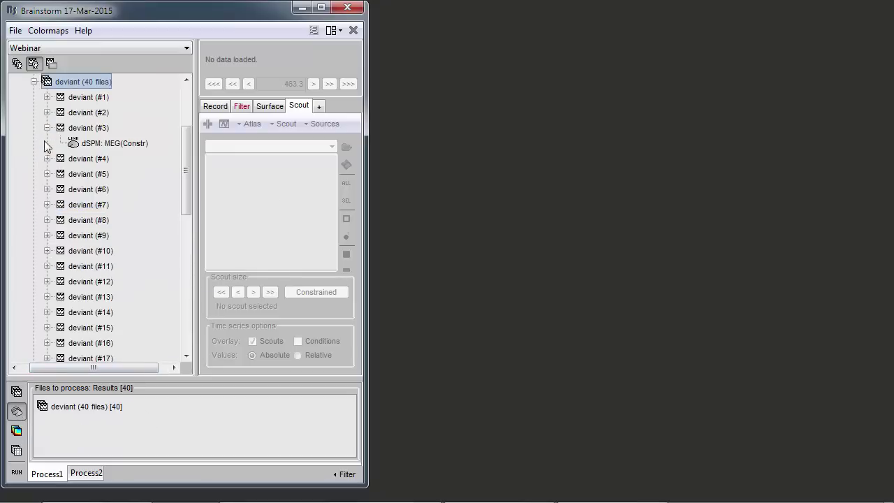
pyautogui.click(47, 158)
pyautogui.click(47, 189)
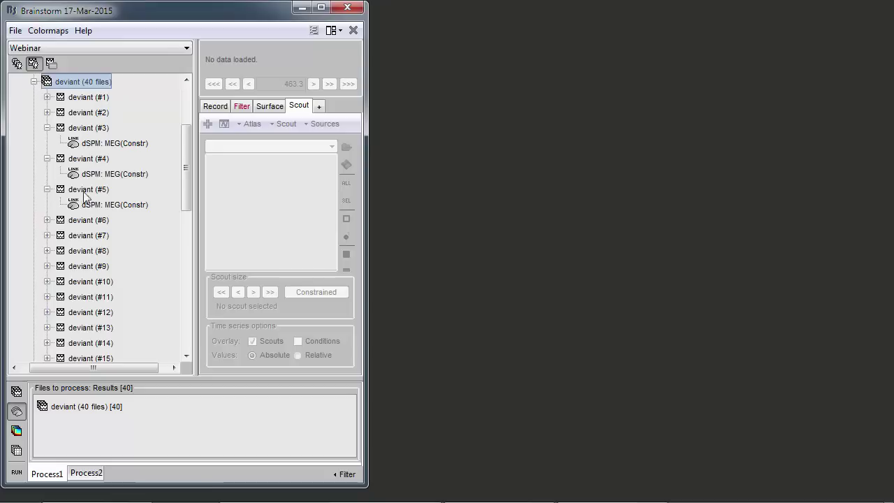
pyautogui.click(34, 82)
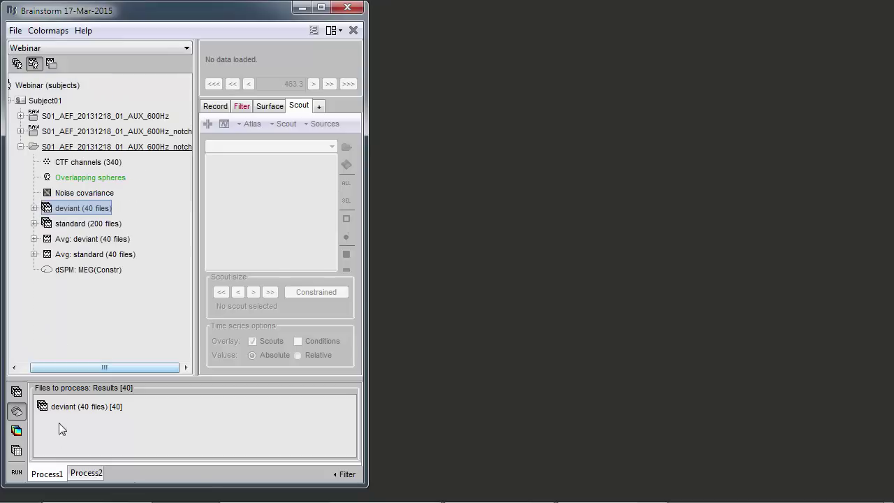
# - Set up a Time-frequency (Morlet wavelets) process on the deviant sources, using the user scouts A1, IFG and M1
pyautogui.click(17, 474)
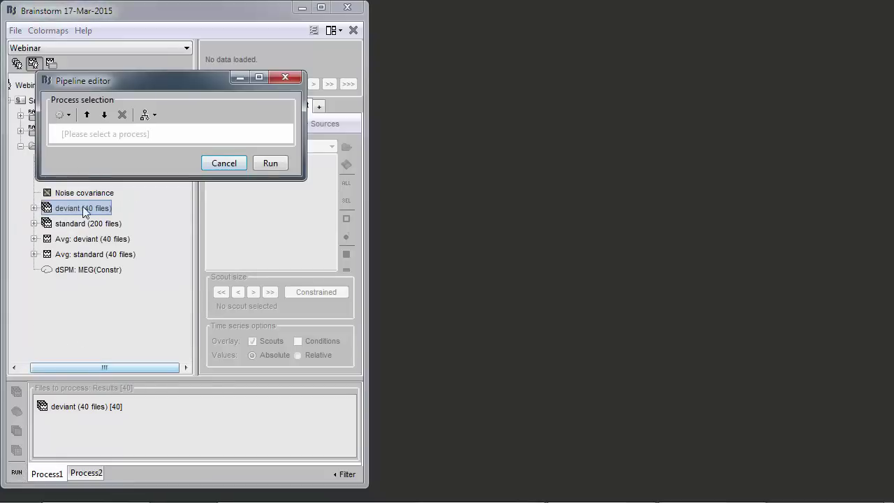
pyautogui.click(60, 115)
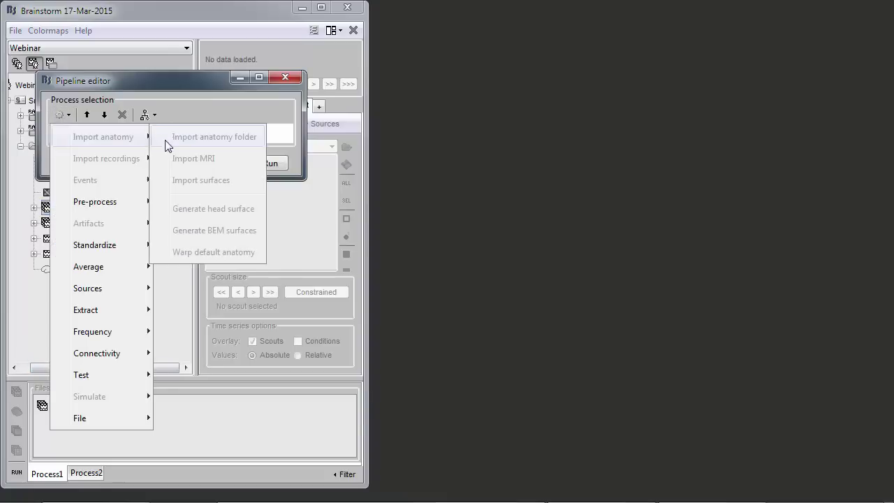
pyautogui.moveTo(116, 331)
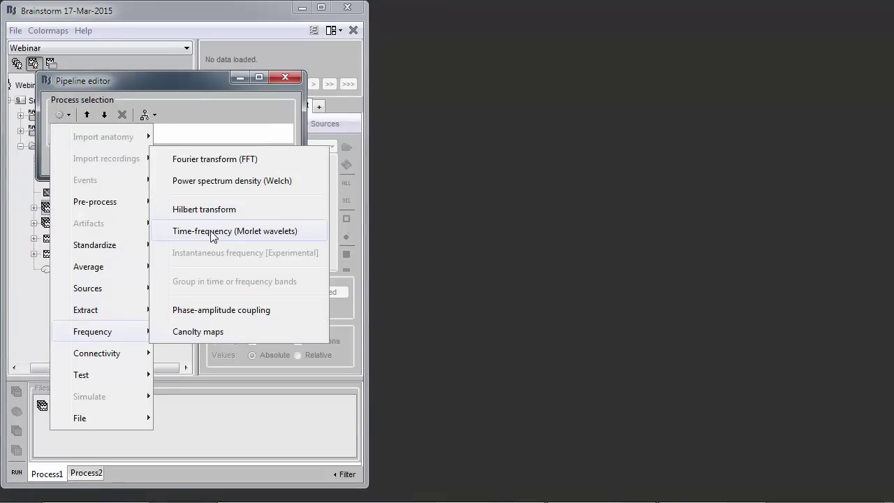
pyautogui.click(273, 233)
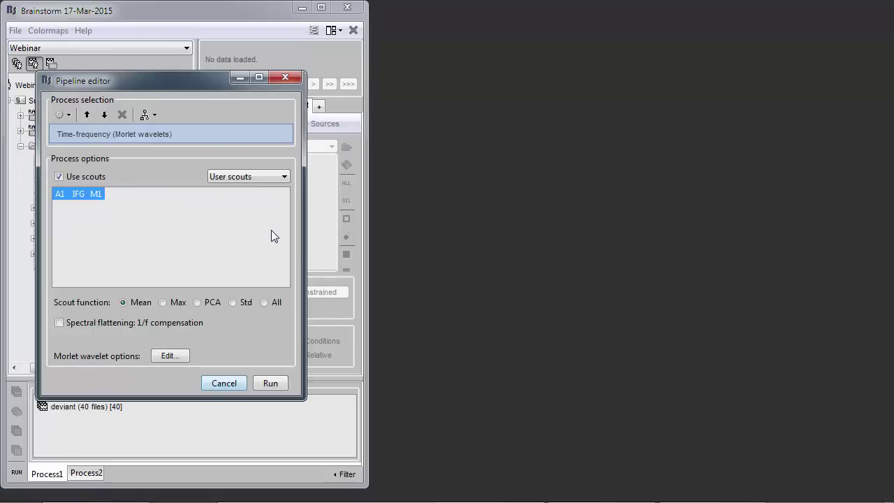
pyautogui.click(60, 177)
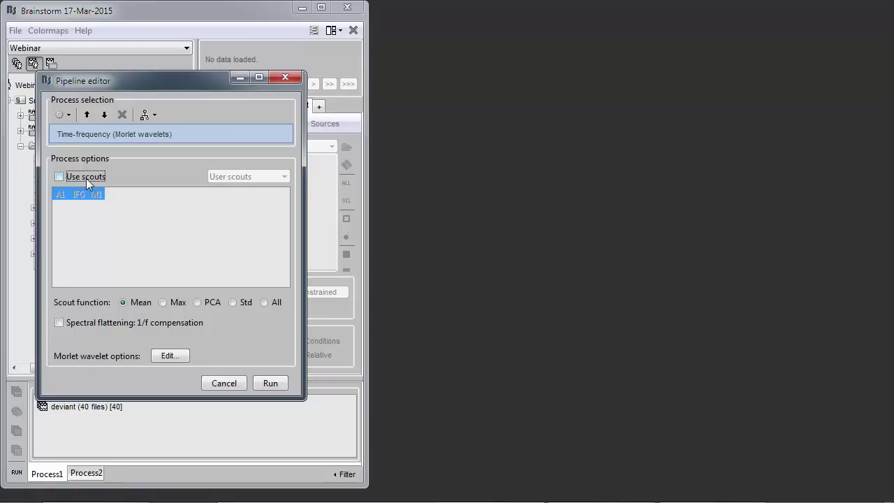
pyautogui.click(85, 178)
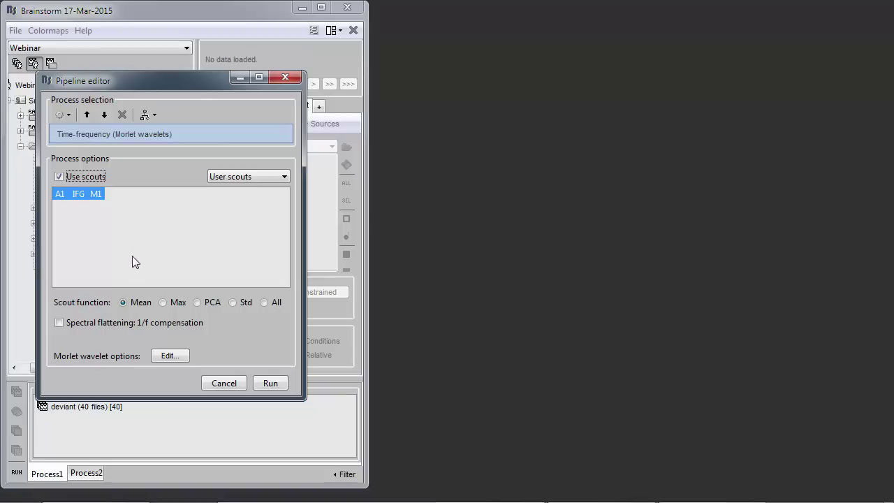
# - Configure the wavelets with logarithmic frequencies 1:40:150 and average time-frequency maps across trials, and run the process
pyautogui.click(178, 358)
pyautogui.click(177, 356)
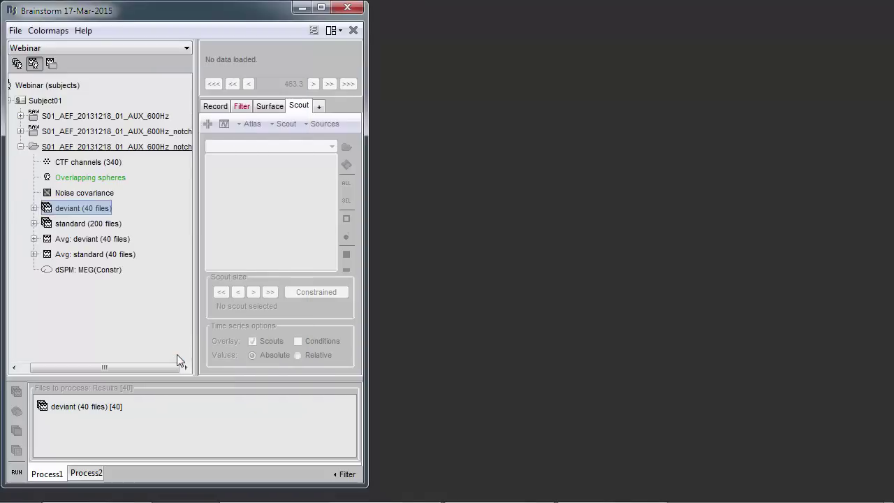
pyautogui.click(211, 103)
pyautogui.click(218, 120)
pyautogui.moveTo(218, 121); pyautogui.dragTo(179, 118)
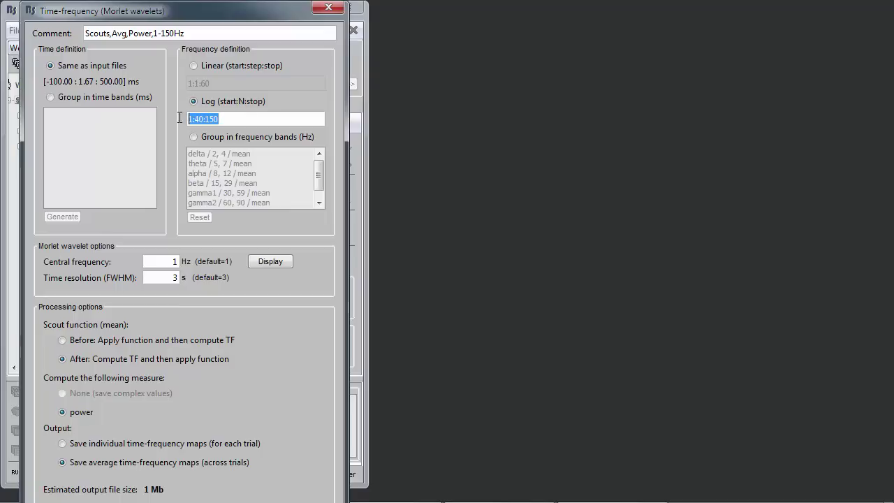
pyautogui.click(225, 122)
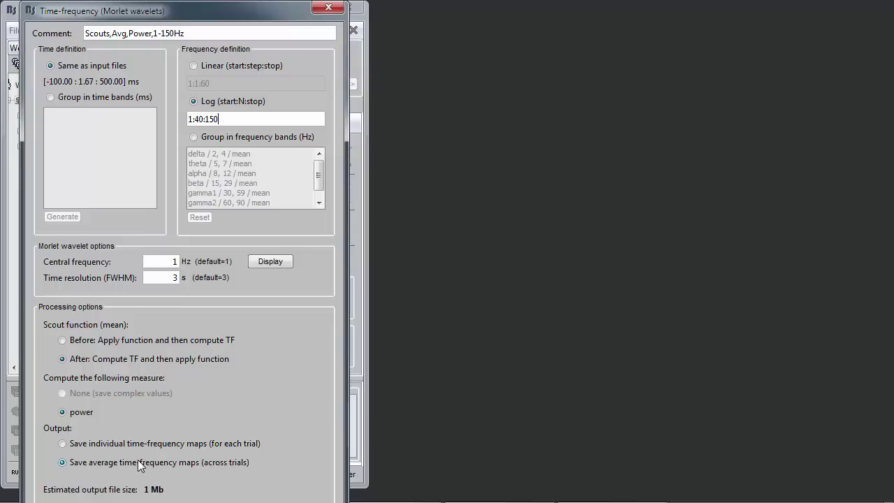
pyautogui.click(81, 464)
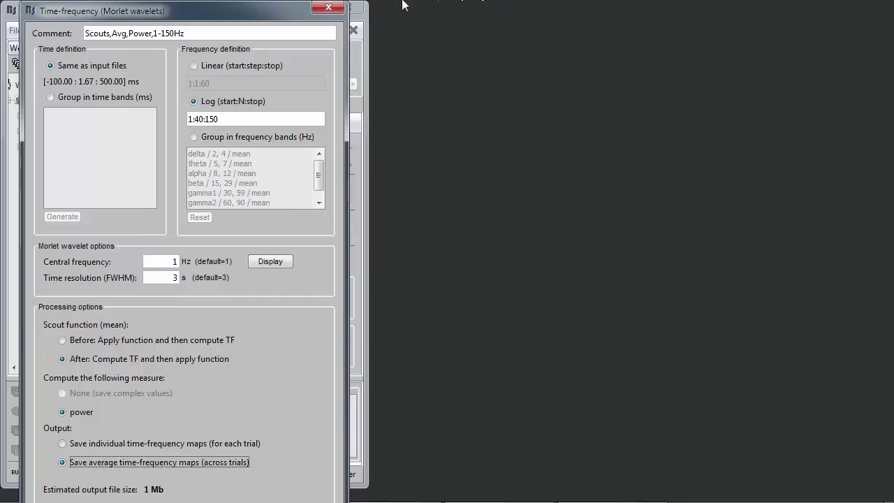
pyautogui.click(328, 7)
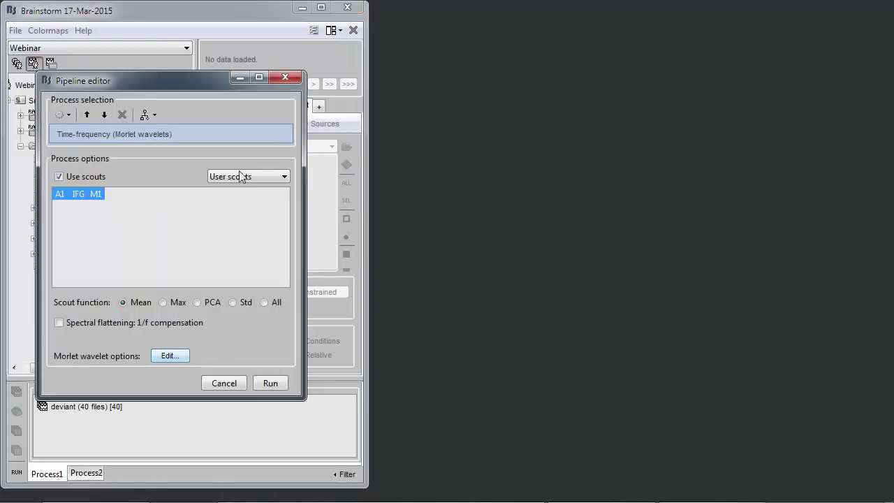
pyautogui.click(271, 383)
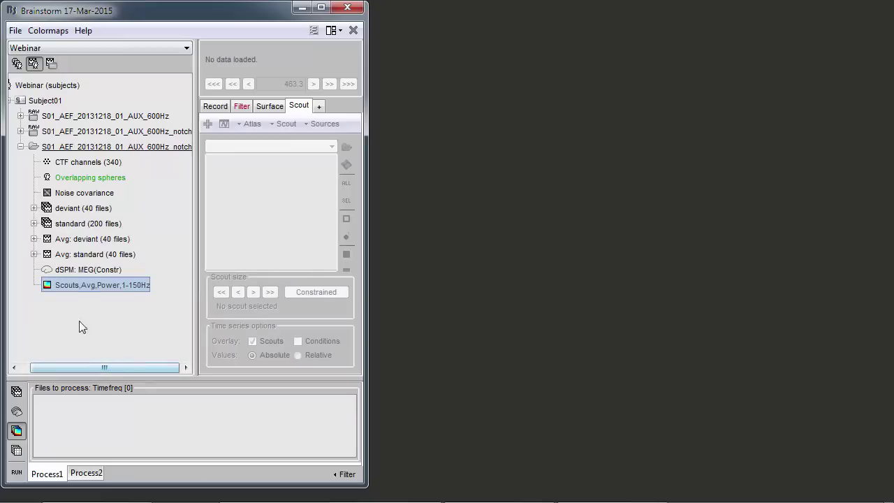
# - Display the averaged time-frequency power map of A1, and mark its 2-11 Hz and 16.1-150 Hz regions to examine them
pyautogui.doubleClick(74, 287)
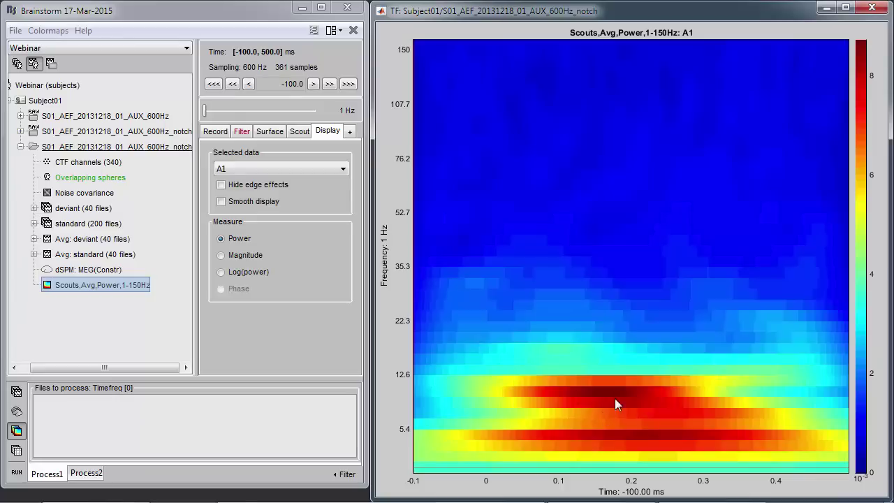
pyautogui.moveTo(498, 381); pyautogui.dragTo(817, 461)
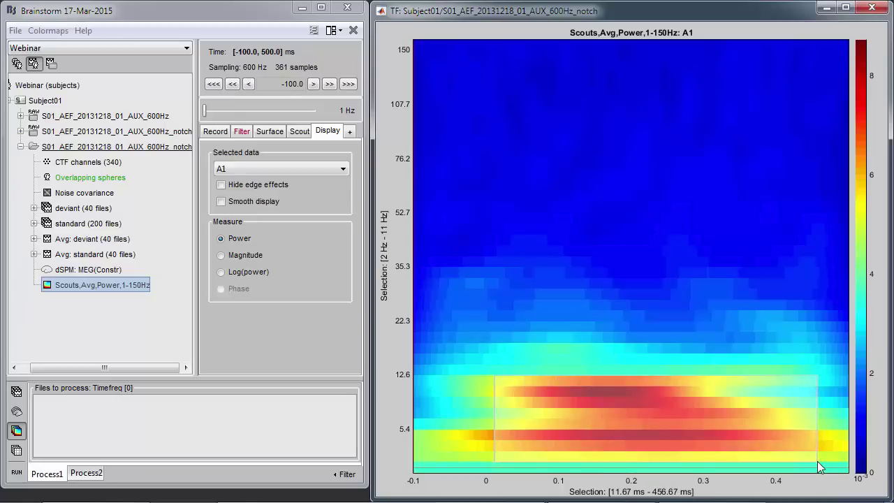
pyautogui.moveTo(484, 40); pyautogui.dragTo(767, 352)
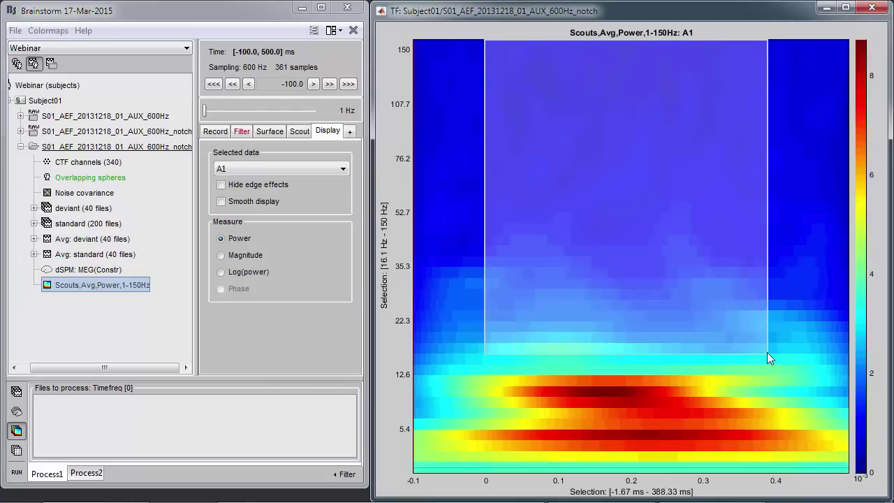
# - Close the A1 power map, and run a static Z-score on the averaged scout power with a -100.0 to -1.7 ms baseline
pyautogui.click(628, 294)
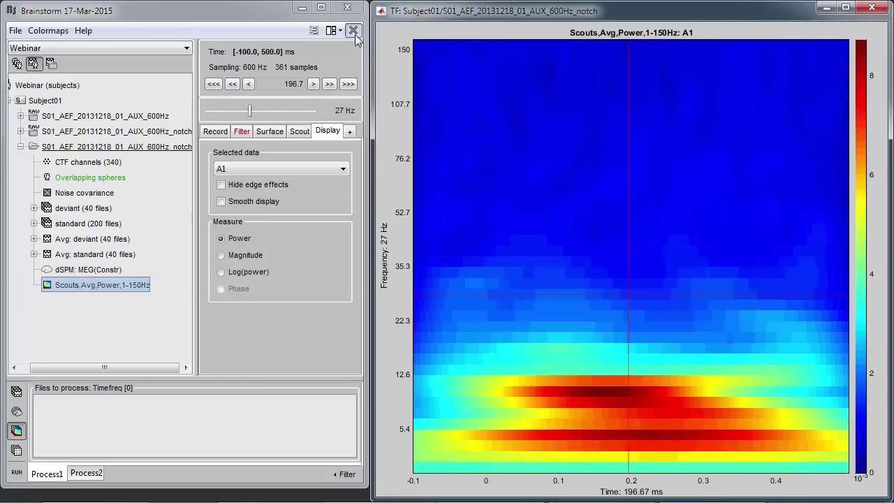
pyautogui.click(353, 30)
pyautogui.moveTo(130, 284); pyautogui.dragTo(170, 438)
pyautogui.click(26, 473)
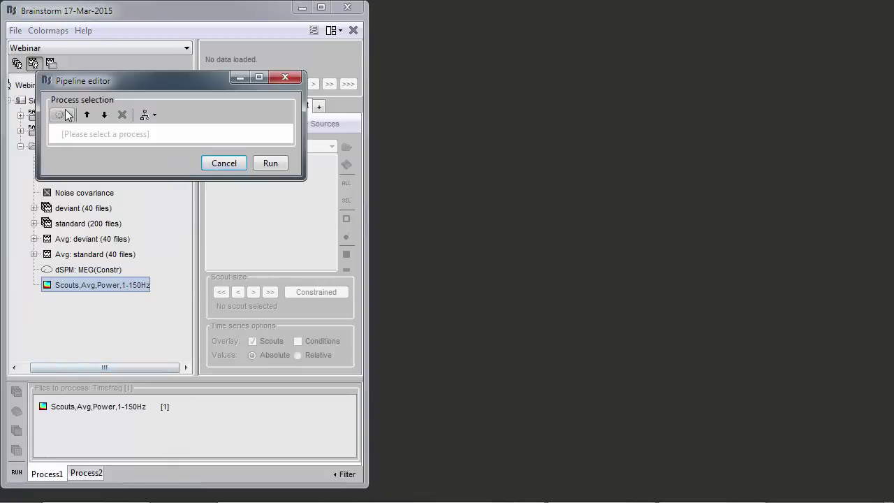
pyautogui.click(151, 117)
pyautogui.moveTo(119, 246)
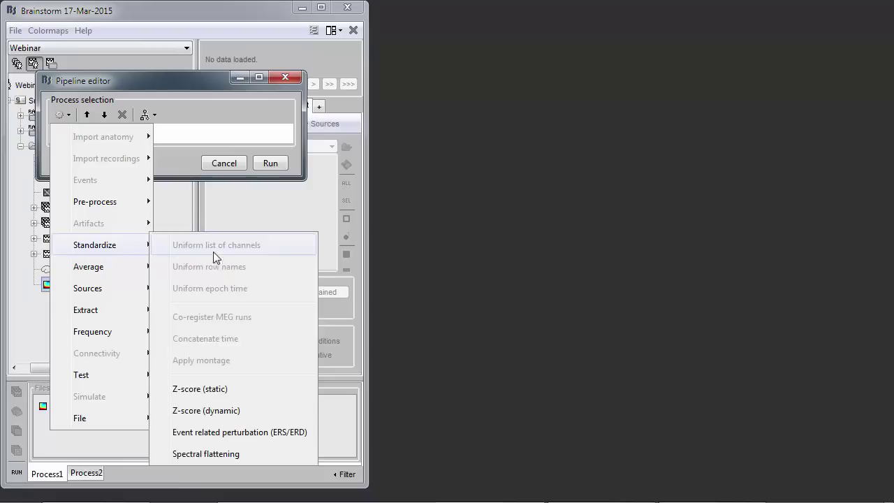
pyautogui.click(209, 392)
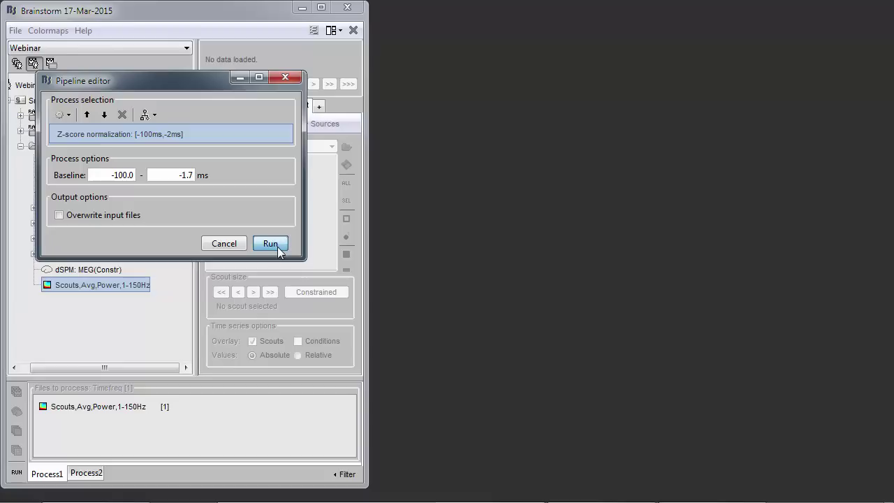
pyautogui.moveTo(110, 175); pyautogui.dragTo(136, 176)
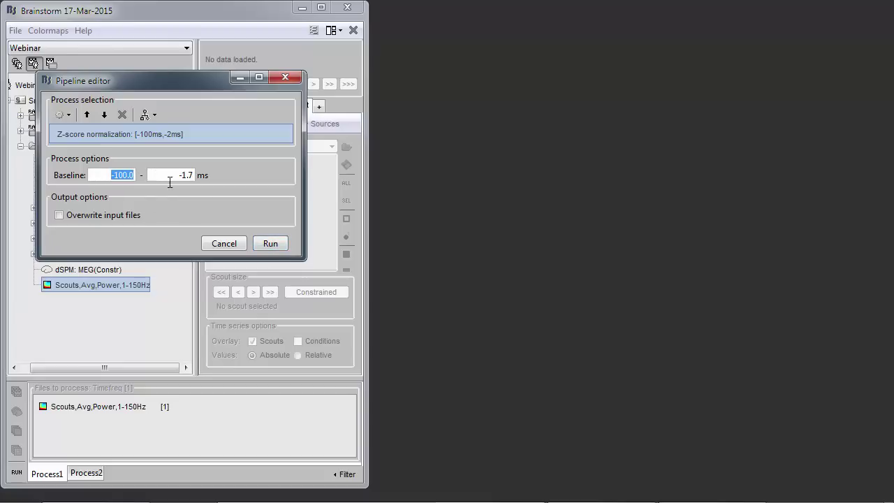
pyautogui.click(271, 244)
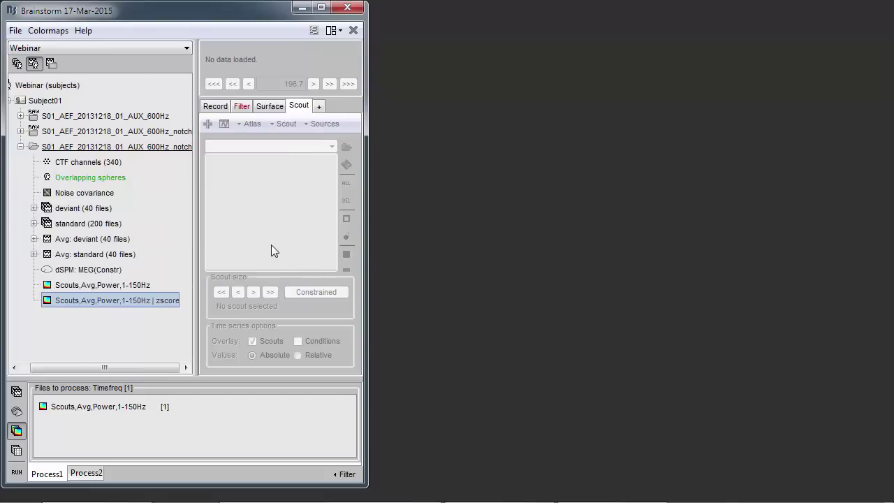
# - Display the z-scored time-frequency map of A1, place the cursor at 96.7 ms and 45.1 Hz, and smooth the display
pyautogui.doubleClick(115, 302)
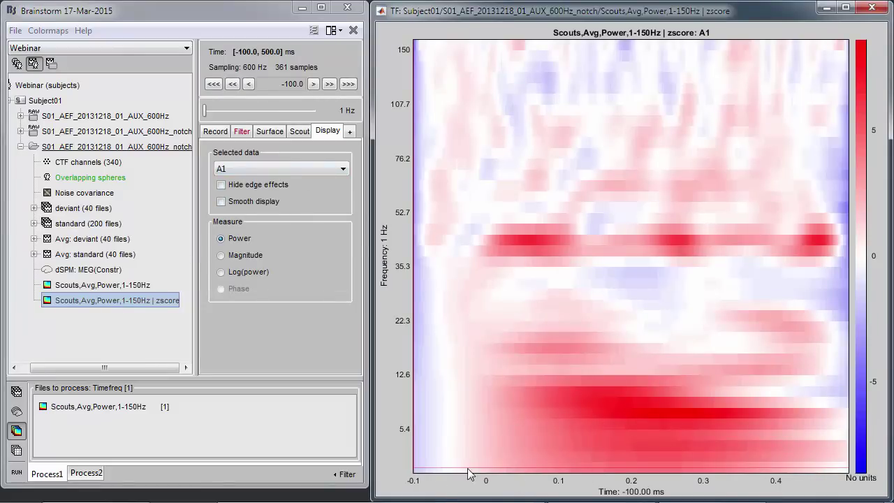
pyautogui.click(556, 229)
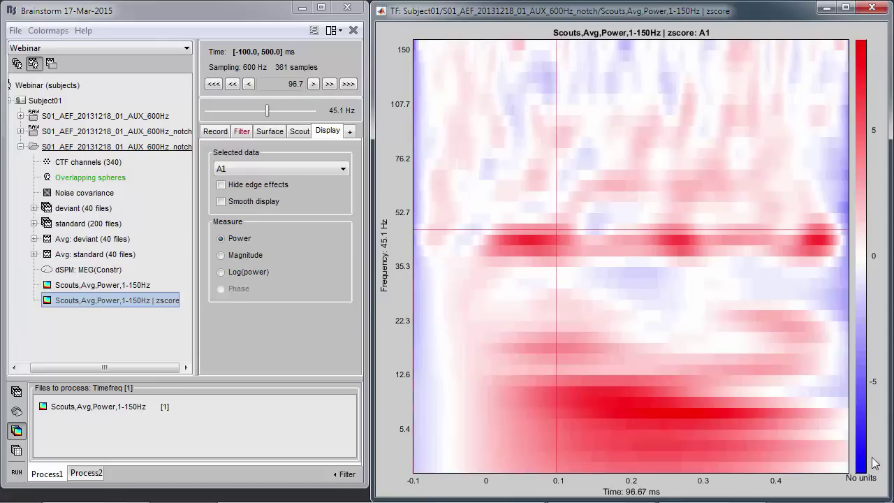
pyautogui.click(246, 203)
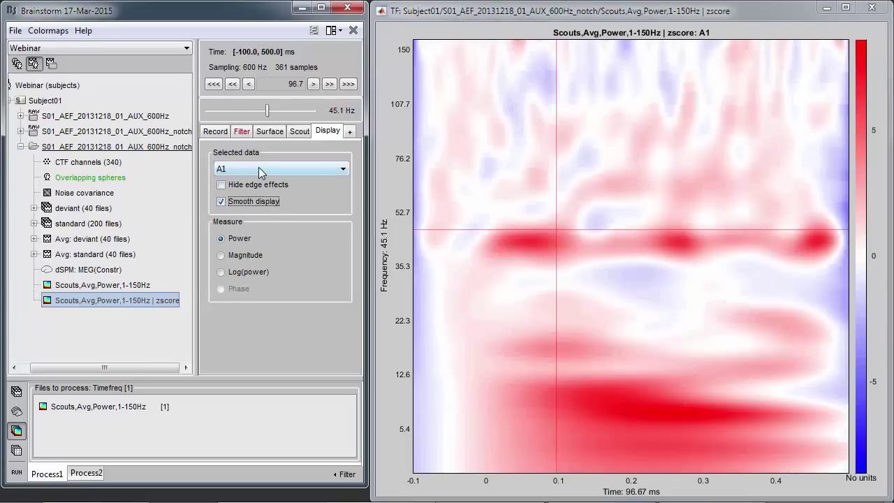
# - Compare the z-scored time-frequency maps of IFG and M1, and return to the A1 map
pyautogui.click(259, 167)
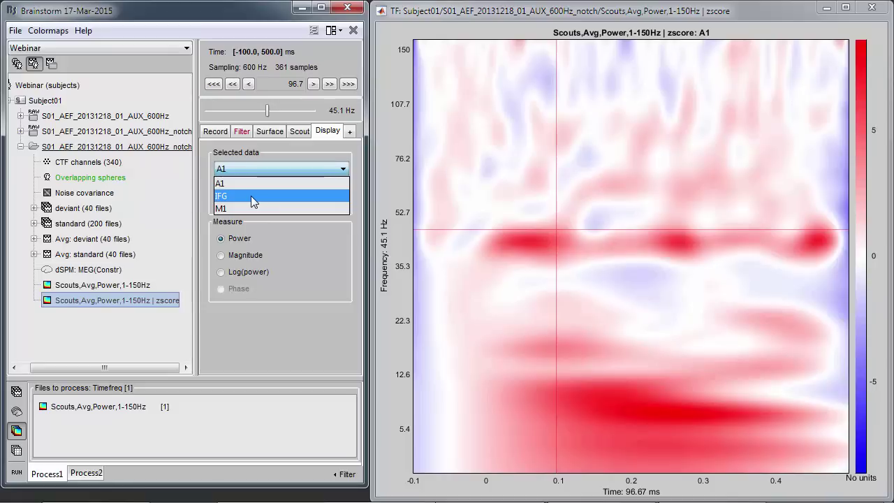
pyautogui.click(251, 195)
pyautogui.click(251, 170)
pyautogui.click(244, 203)
pyautogui.click(262, 170)
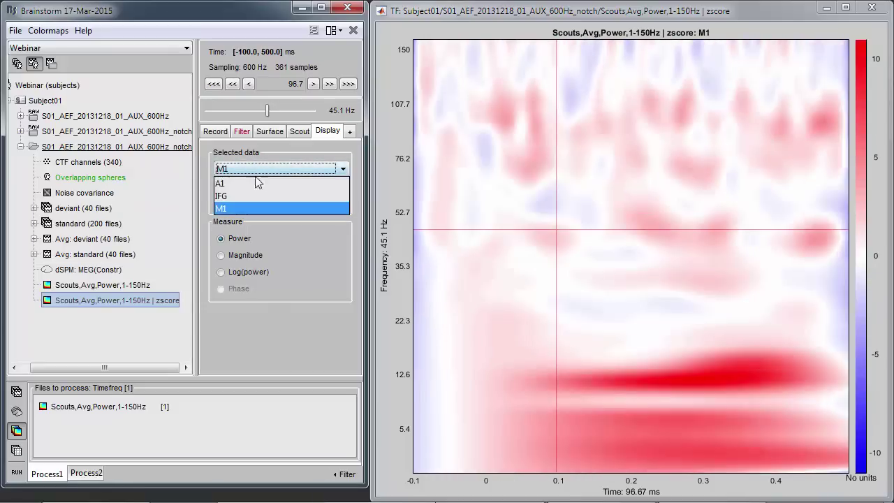
pyautogui.click(250, 189)
# - Adjust the z-score map's colour brightness and change its colormap to jet
pyautogui.moveTo(860, 257); pyautogui.dragTo(774, 209)
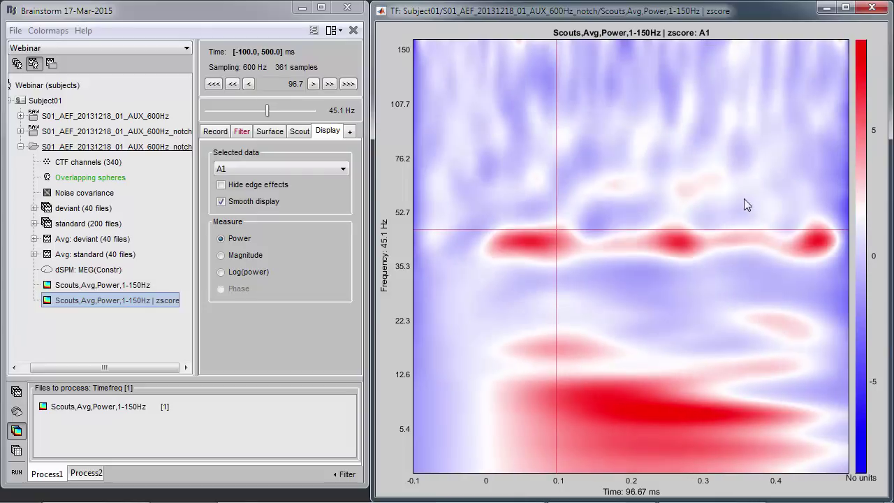
pyautogui.rightClick(744, 199)
pyautogui.moveTo(775, 272)
pyautogui.moveTo(699, 269)
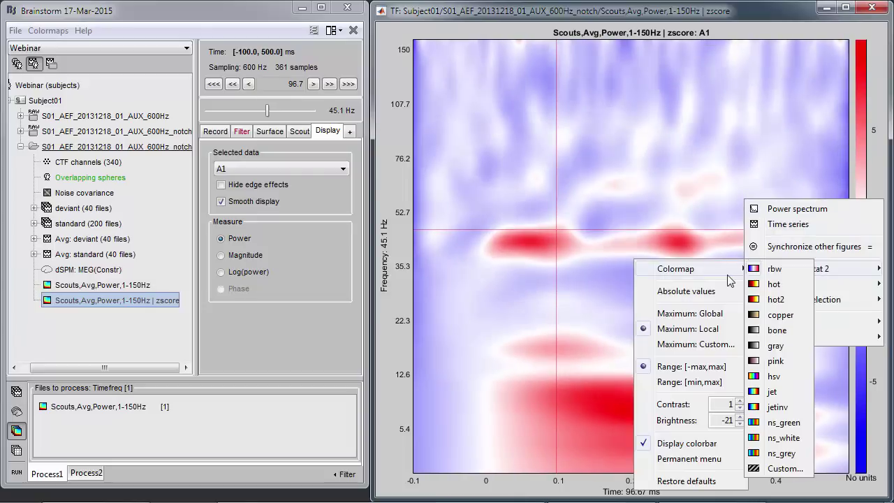
pyautogui.click(779, 400)
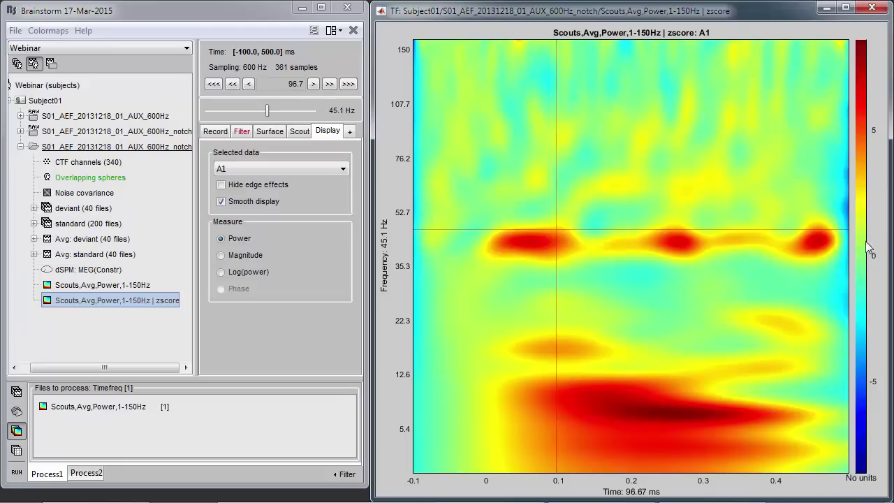
pyautogui.moveTo(865, 250); pyautogui.dragTo(869, 245)
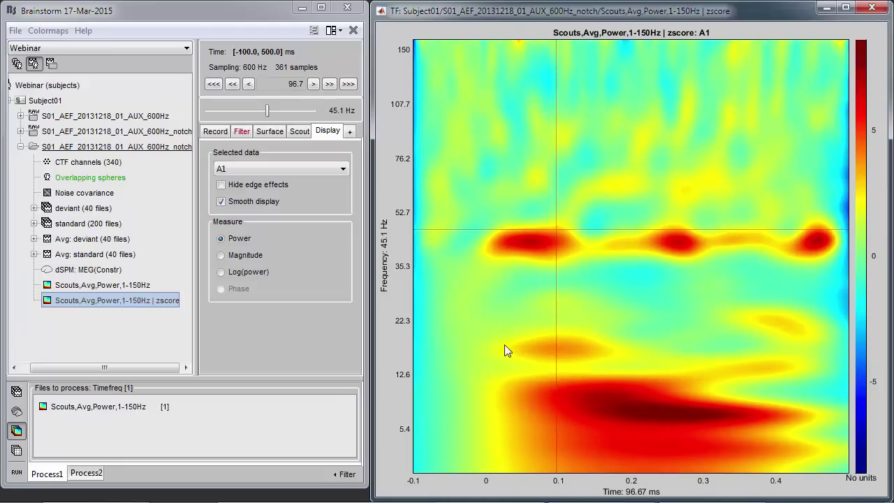
# - Mark the 1-18.1 Hz and 38.4-45.1 Hz regions of the A1 z-score map, and place the cursor at 56.67 ms, 41.6 Hz
pyautogui.moveTo(506, 343); pyautogui.dragTo(814, 480)
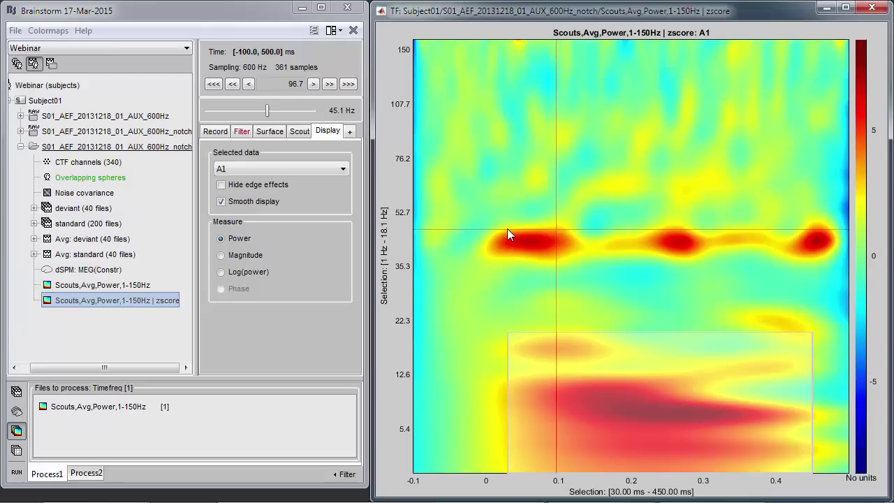
pyautogui.moveTo(507, 229); pyautogui.dragTo(838, 252)
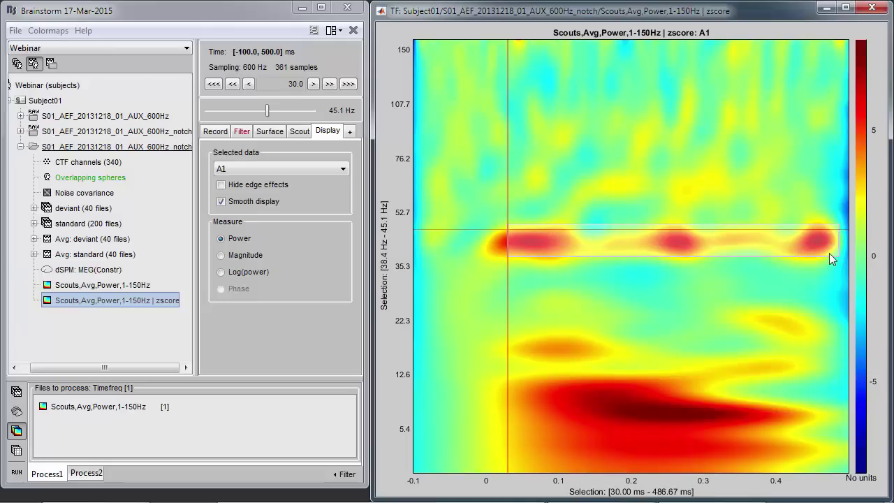
pyautogui.click(527, 243)
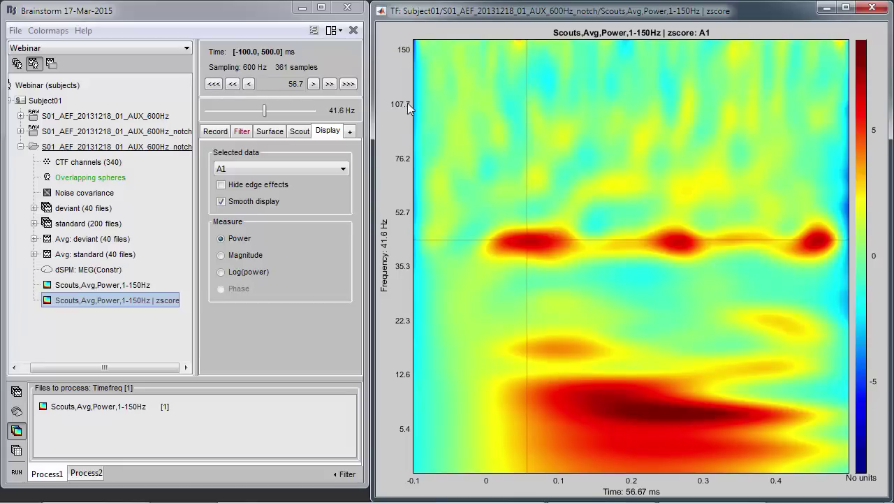
# - Look at the snapshot and export options for the z-score map, and close the figure
pyautogui.rightClick(429, 104)
pyautogui.moveTo(457, 228)
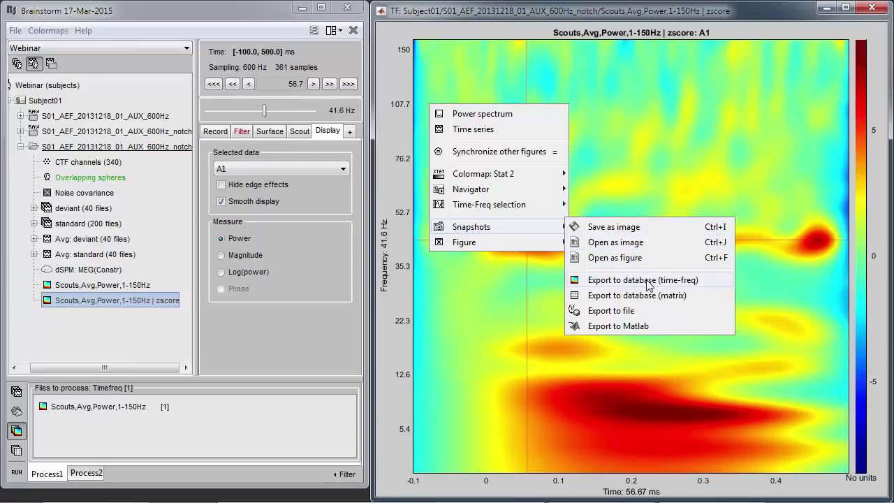
pyautogui.click(355, 34)
pyautogui.click(354, 31)
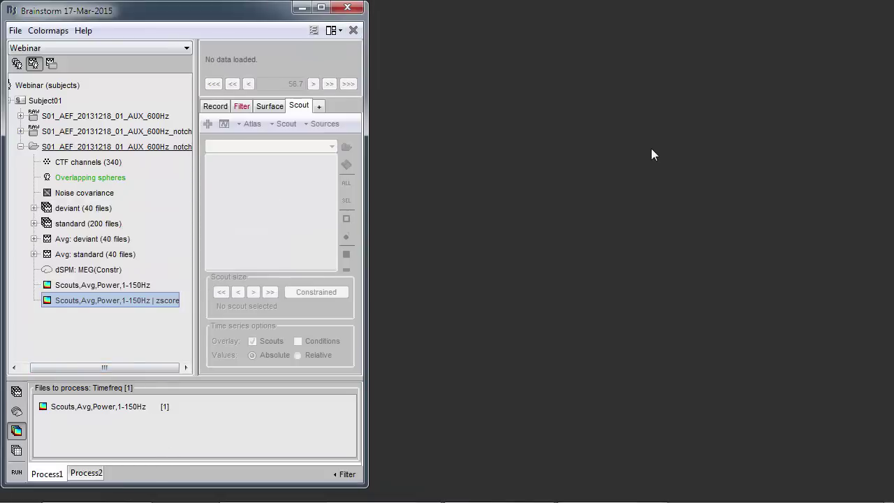
# - Clear the list of files to process and set it to process recordings
pyautogui.press('Up')
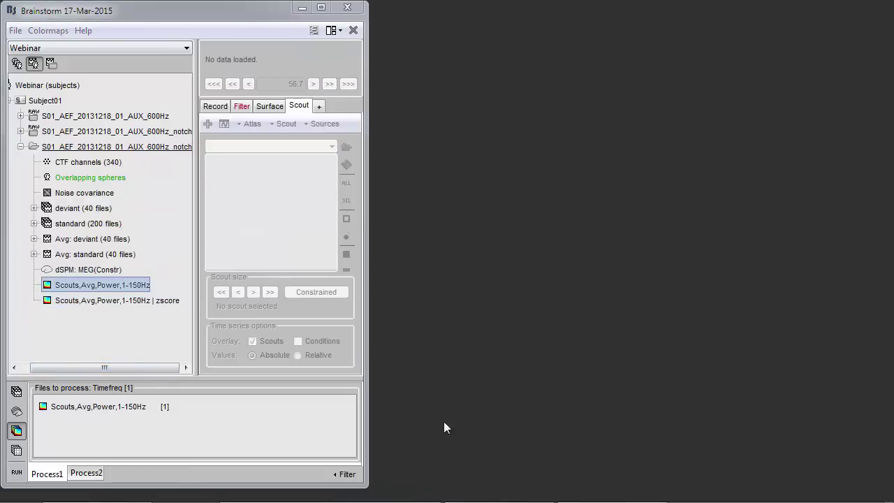
pyautogui.rightClick(139, 430)
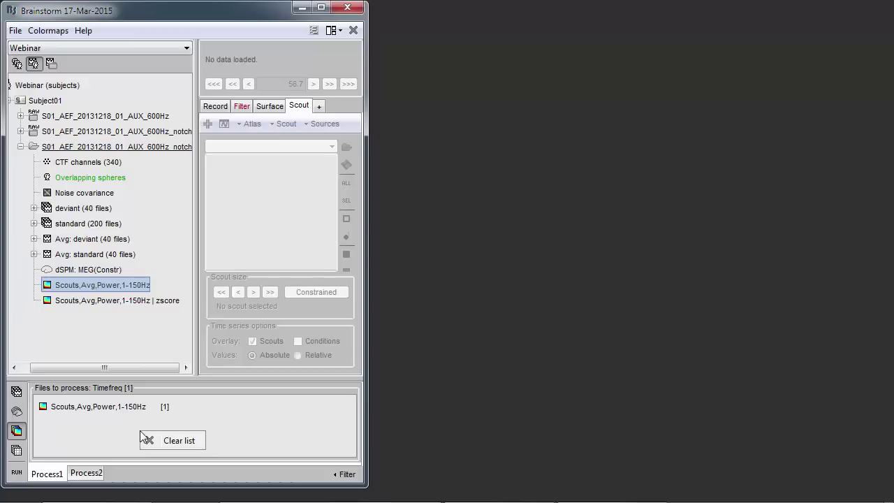
pyautogui.click(175, 439)
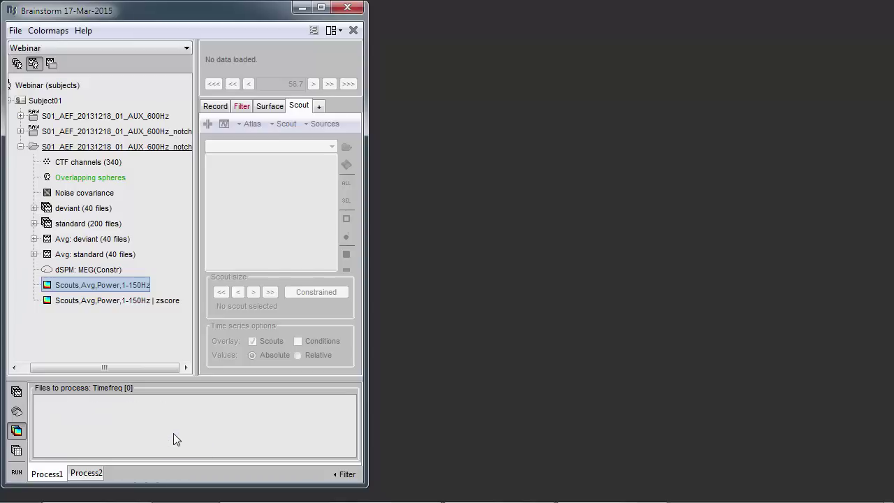
pyautogui.click(16, 392)
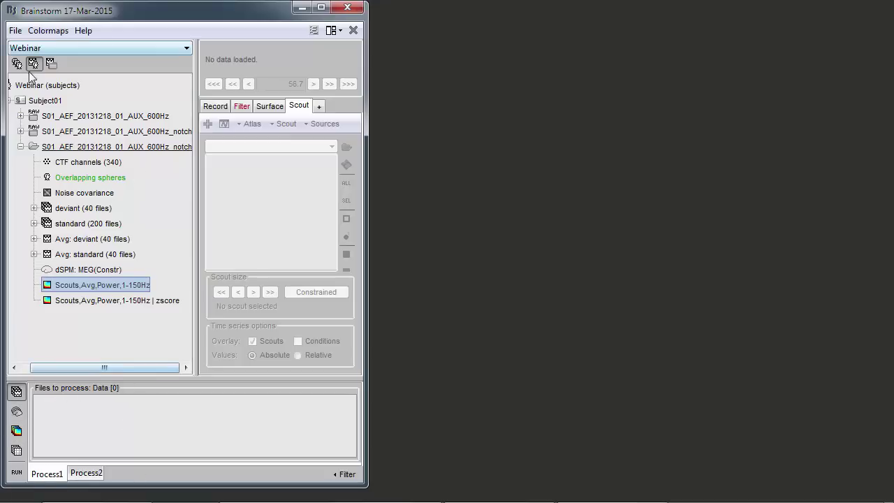
# - Collapse the imported trials folder, and add the raw file link of S01_AEF_20131218_01_AUX_600Hz to the files to process
pyautogui.moveTo(29, 88)
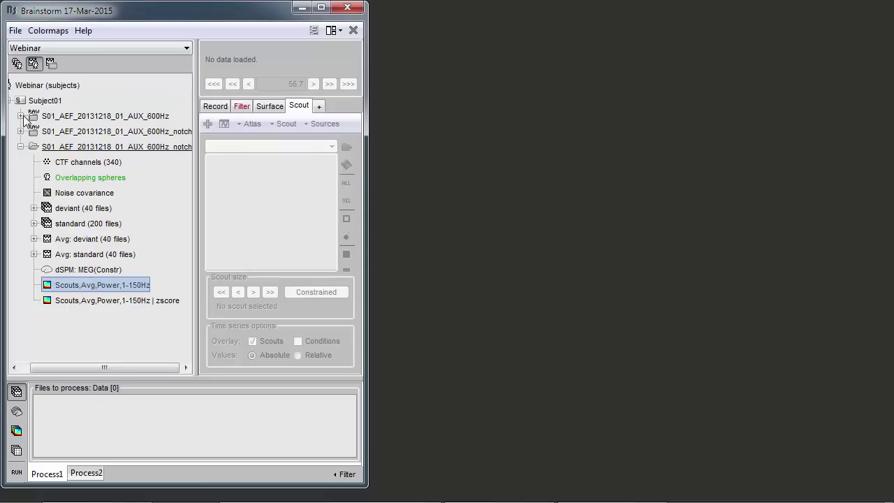
pyautogui.click(20, 117)
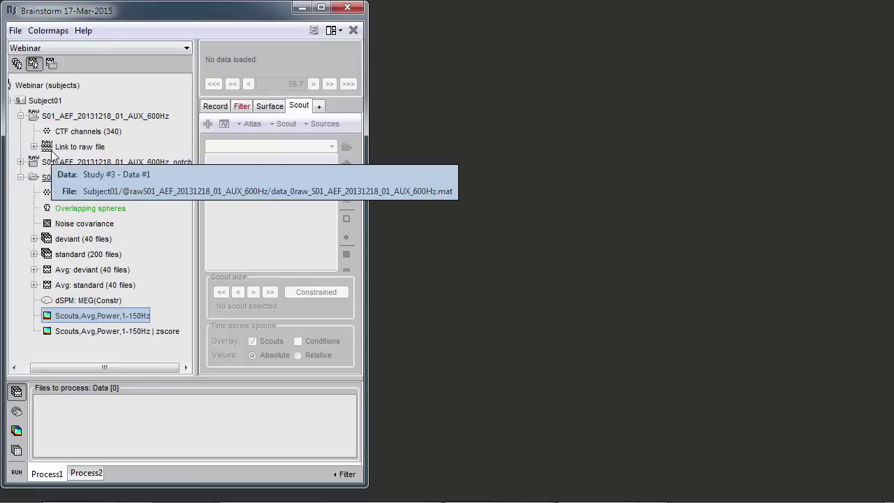
pyautogui.click(21, 177)
pyautogui.click(78, 149)
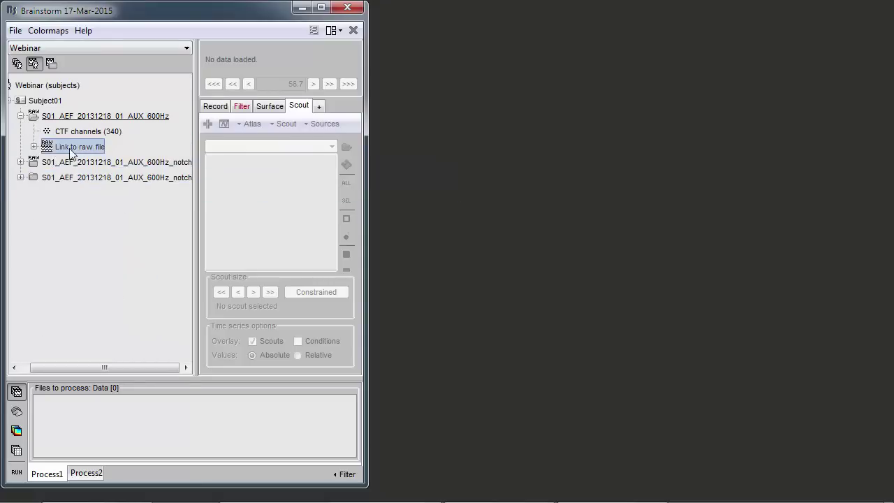
pyautogui.moveTo(55, 153); pyautogui.dragTo(117, 417)
# - Start a pipeline with Import MEG/EEG: Events, using the event names "standard, deviant" and an epoch time of -100.0 to 500.0 ms
pyautogui.click(15, 474)
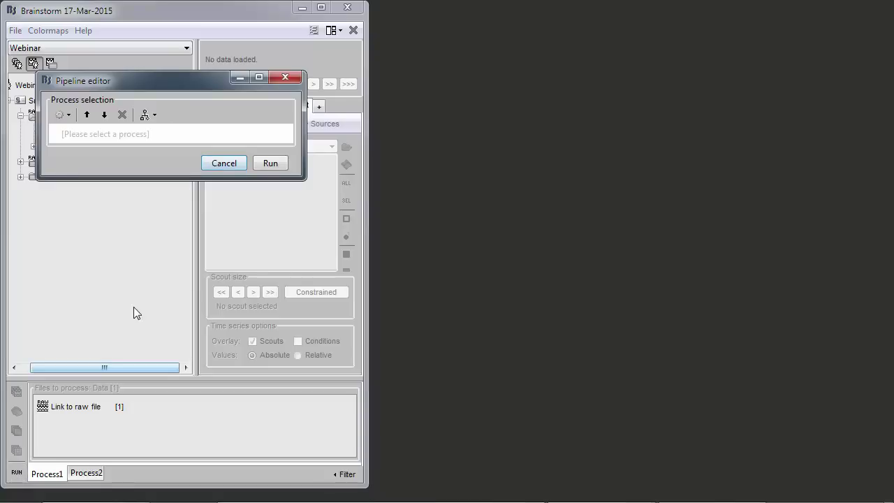
pyautogui.click(63, 115)
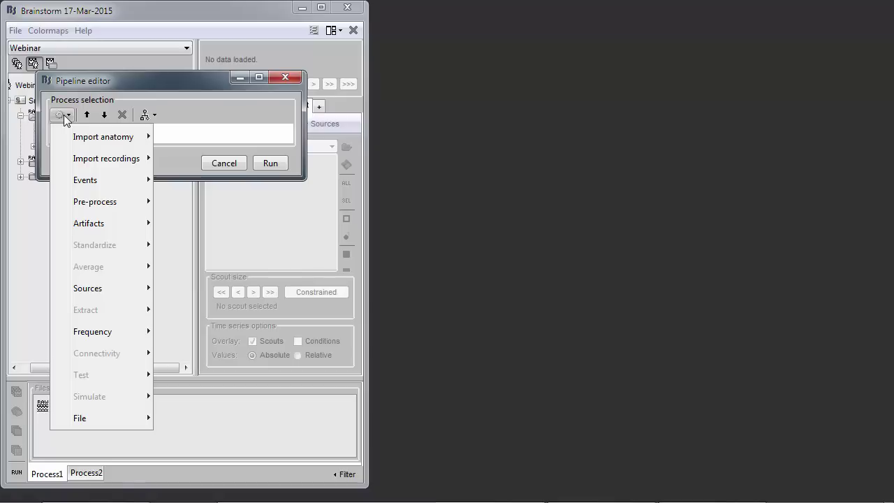
pyautogui.moveTo(74, 155)
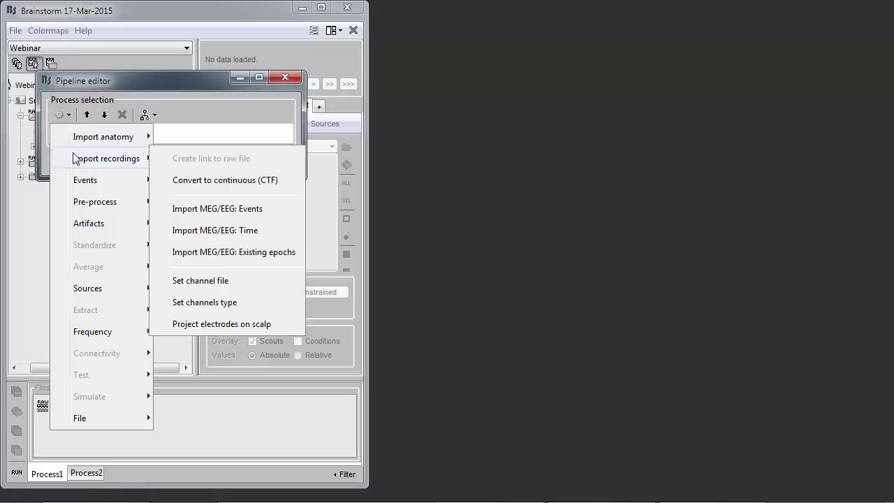
pyautogui.click(252, 206)
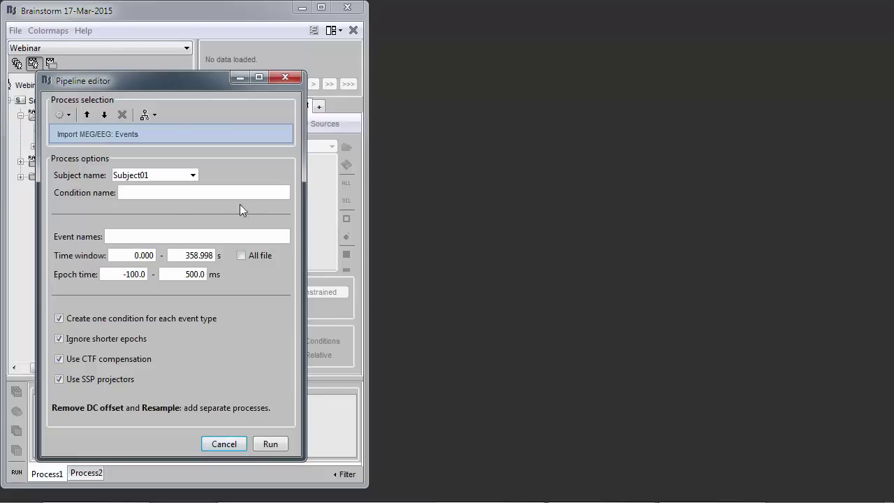
pyautogui.click(159, 236)
pyautogui.write('standard, deviant')
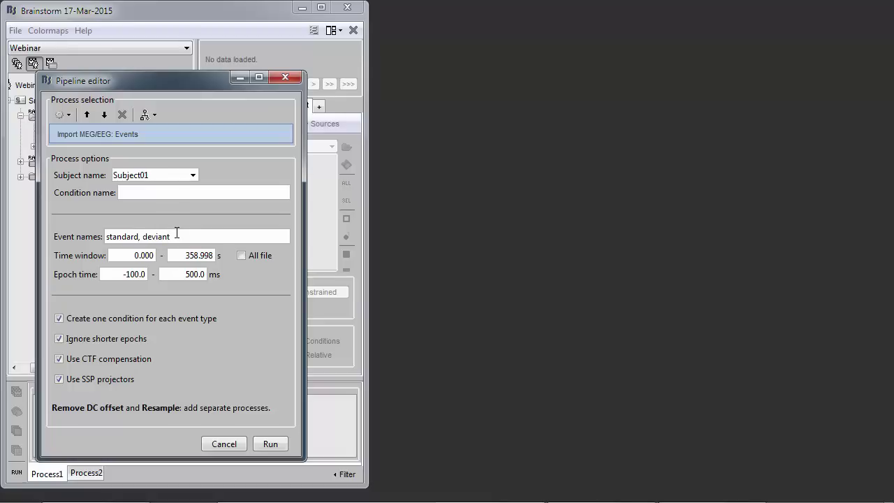
pyautogui.moveTo(121, 274); pyautogui.dragTo(212, 274)
# - Add a Remove DC offset process to the pipeline after the event import
pyautogui.click(60, 116)
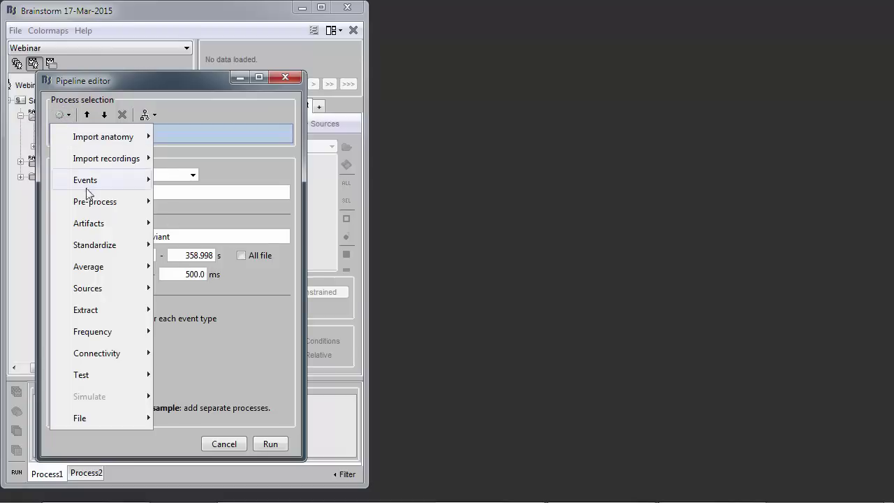
pyautogui.moveTo(94, 204)
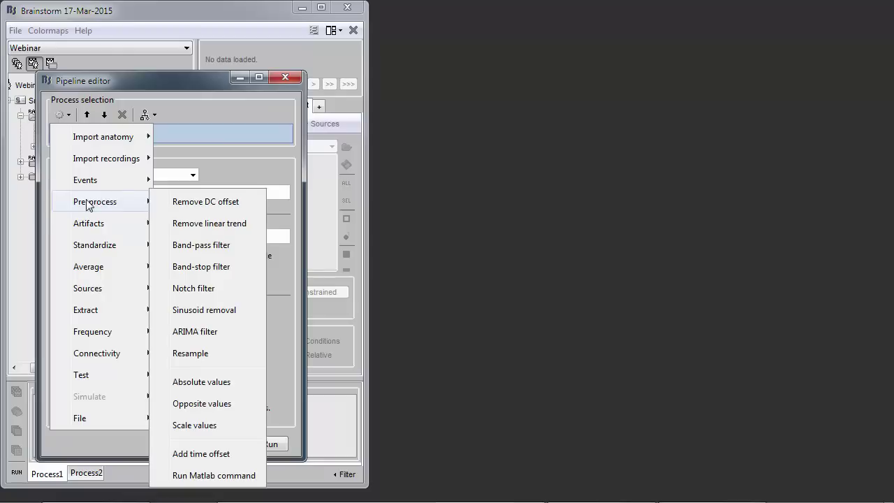
pyautogui.click(213, 205)
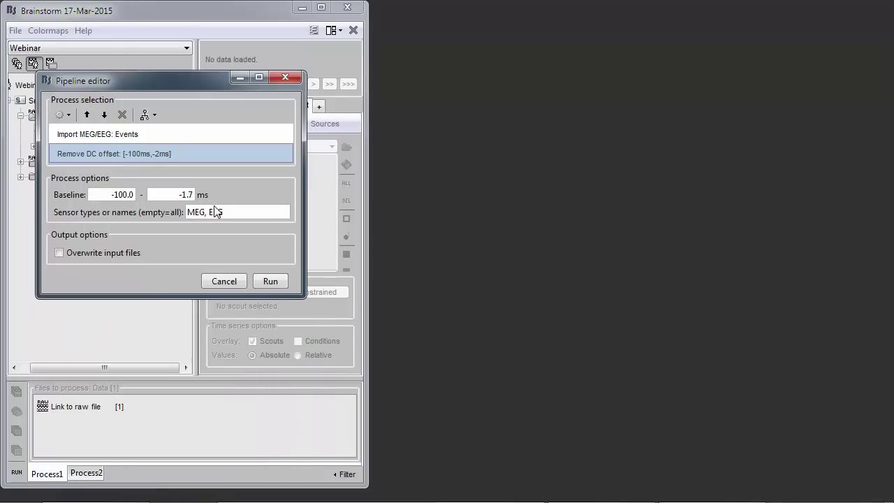
# - Add an Average files process to the pipeline, grouping by trial group (condition average) with the arithmetic average
pyautogui.click(62, 115)
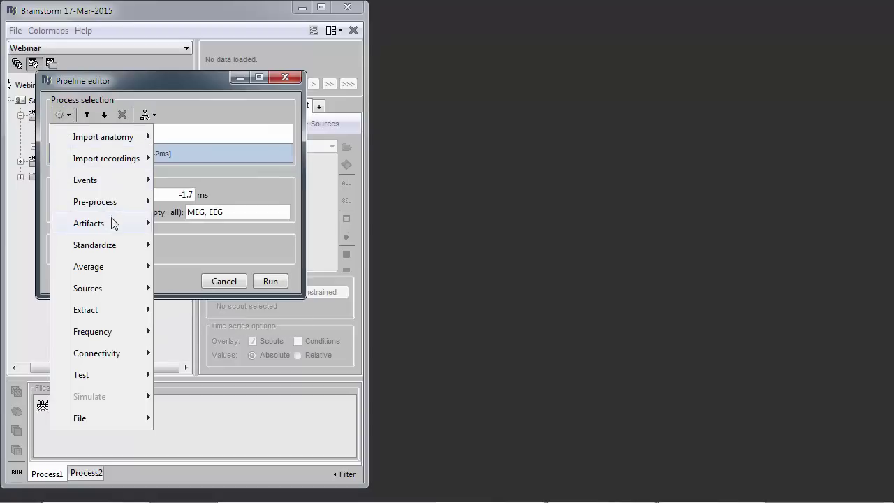
pyautogui.moveTo(96, 270)
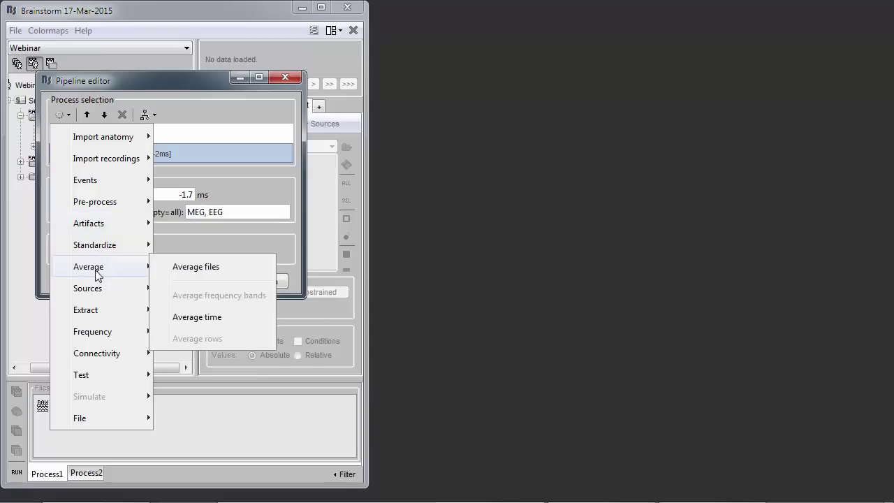
pyautogui.click(198, 267)
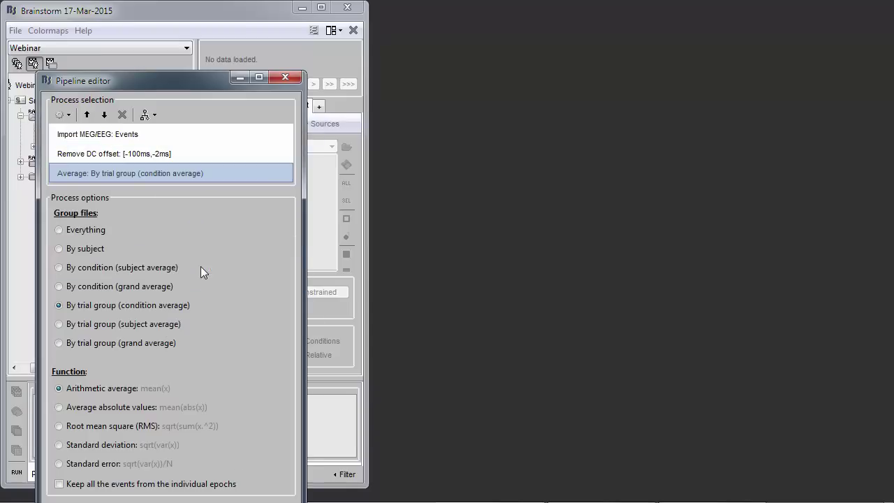
pyautogui.moveTo(177, 88); pyautogui.dragTo(177, 36)
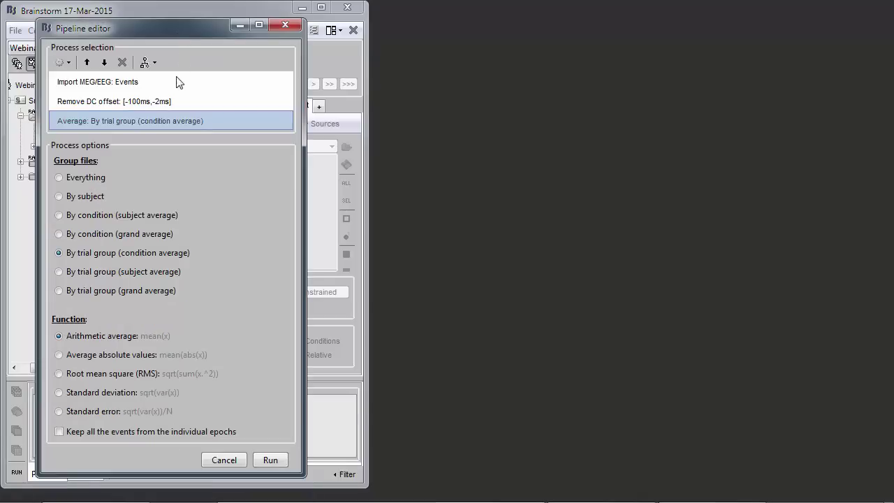
# - Append the Compute head model, Compute noise covariance and Compute sources processes to the pipeline
pyautogui.click(63, 62)
pyautogui.moveTo(93, 207)
pyautogui.moveTo(102, 237)
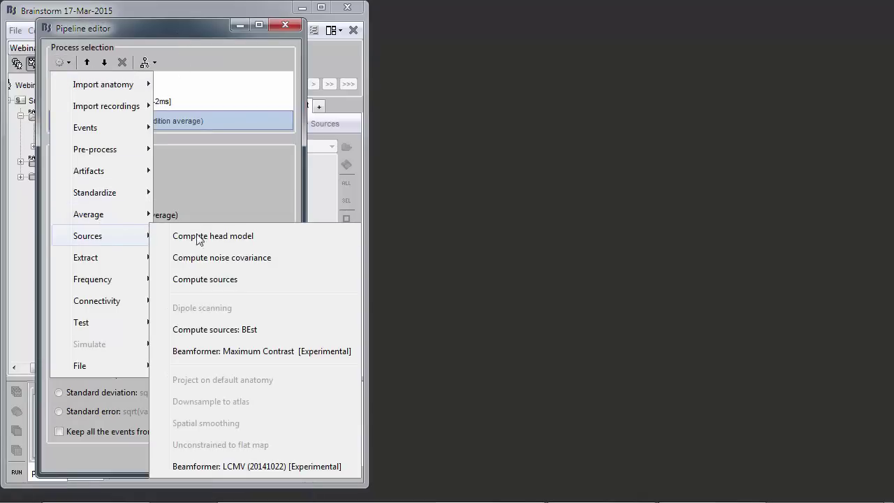
pyautogui.click(247, 236)
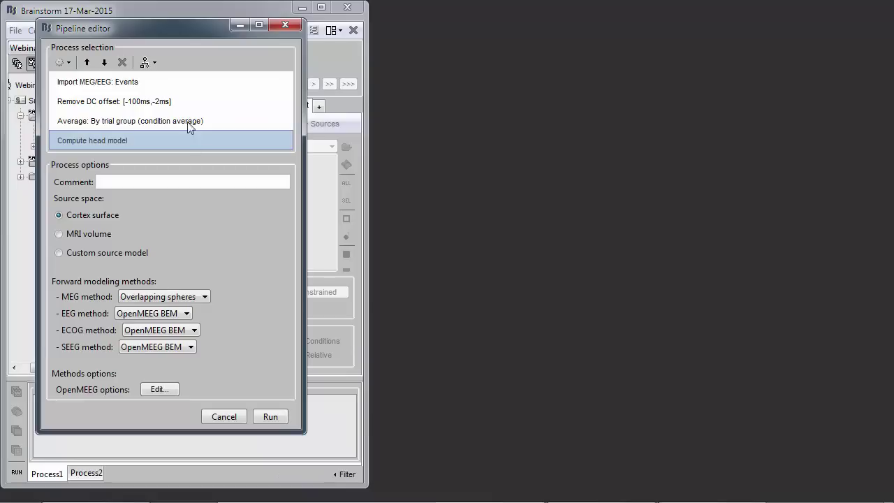
pyautogui.click(61, 62)
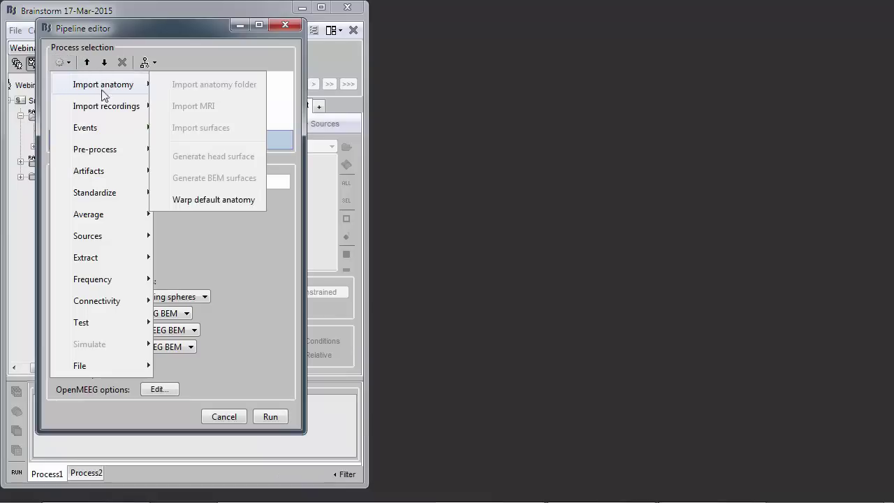
pyautogui.moveTo(111, 233)
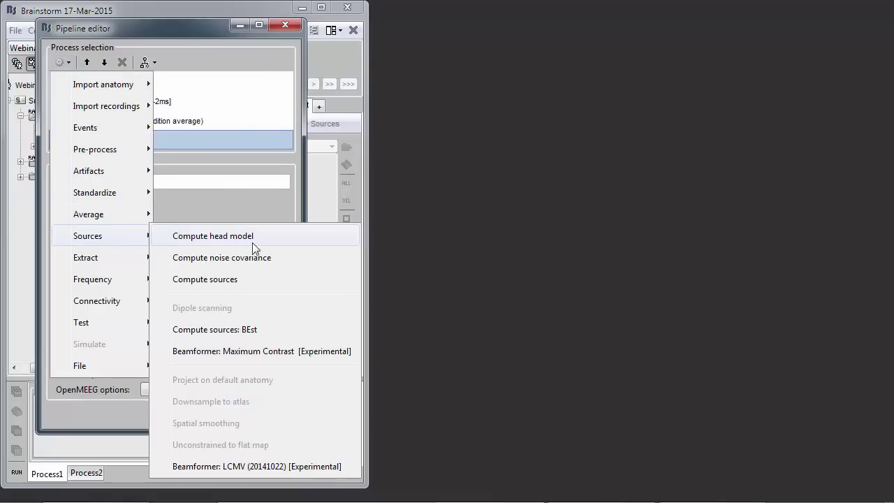
pyautogui.click(256, 258)
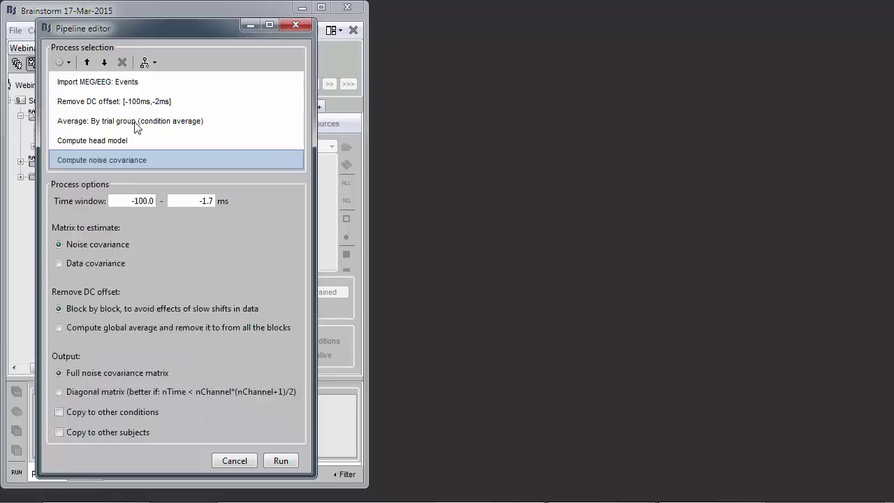
pyautogui.click(68, 63)
pyautogui.moveTo(108, 238)
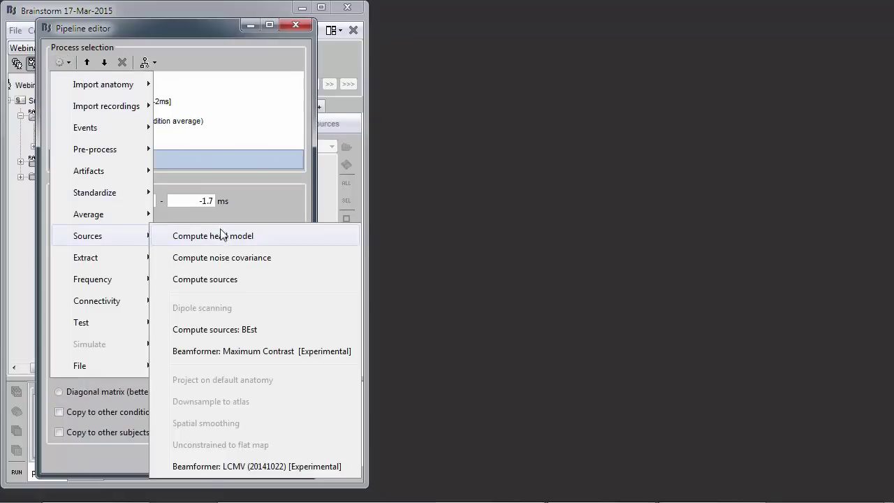
pyautogui.click(218, 286)
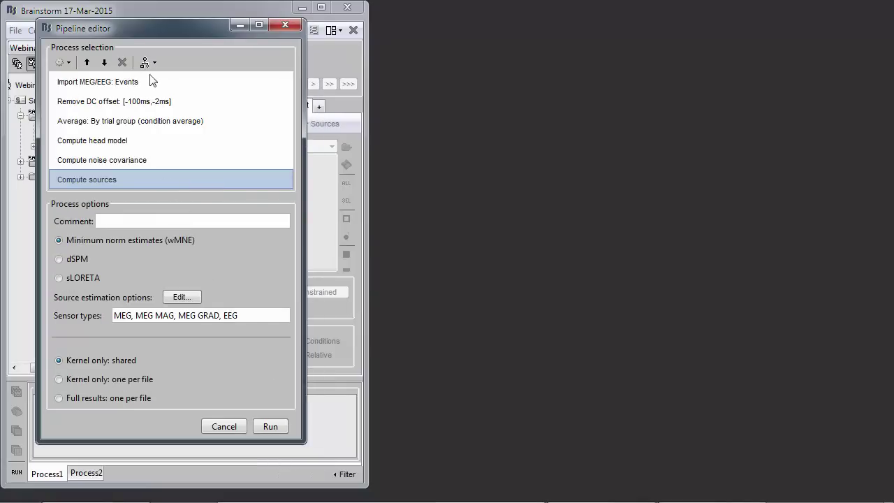
# - Review the options of the individual pipeline processes, from the event import to the noise covariance
pyautogui.click(113, 163)
pyautogui.click(114, 144)
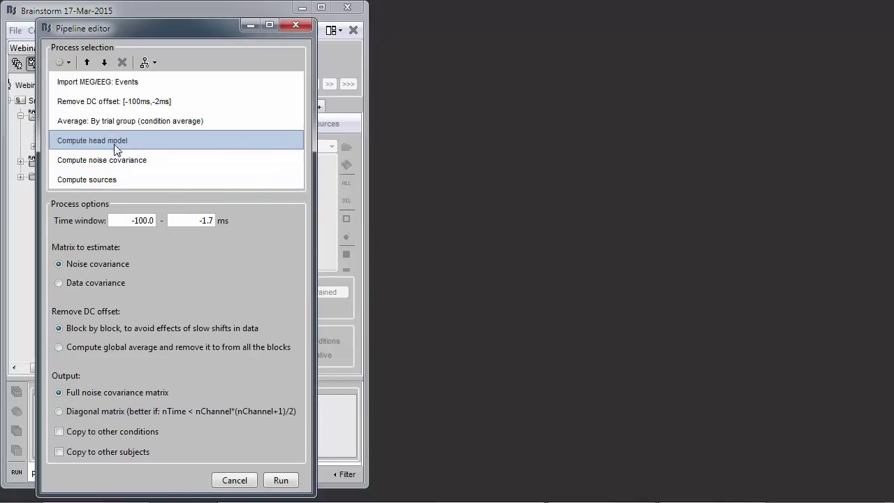
pyautogui.click(119, 122)
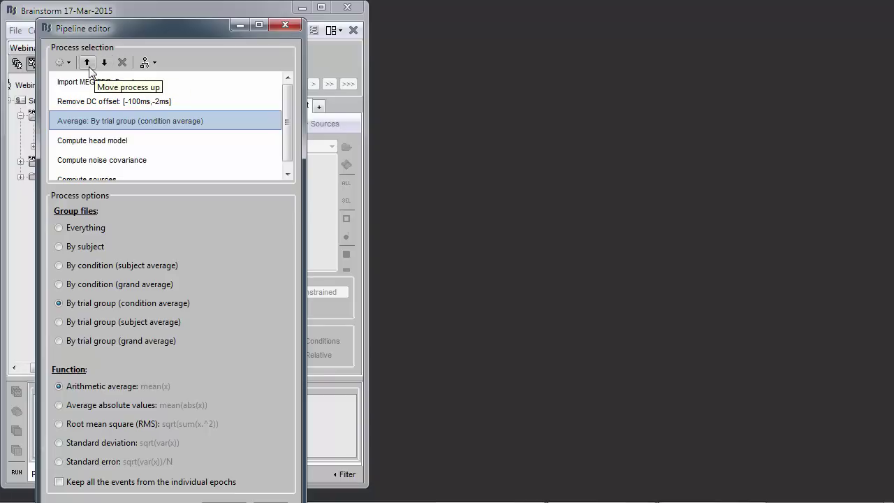
pyautogui.moveTo(131, 29); pyautogui.dragTo(129, 15)
pyautogui.click(115, 70)
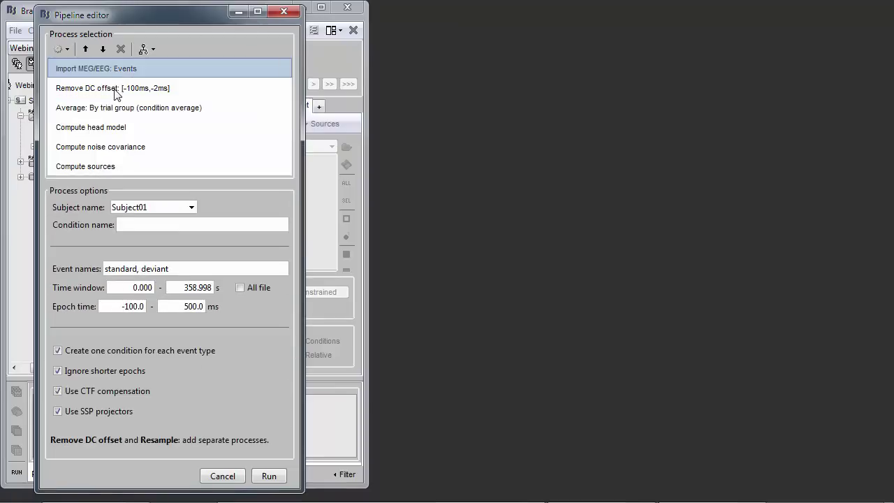
pyautogui.click(116, 89)
pyautogui.click(112, 109)
# - Try moving the Compute head model process above the averaging, and return it to its original place
pyautogui.click(108, 128)
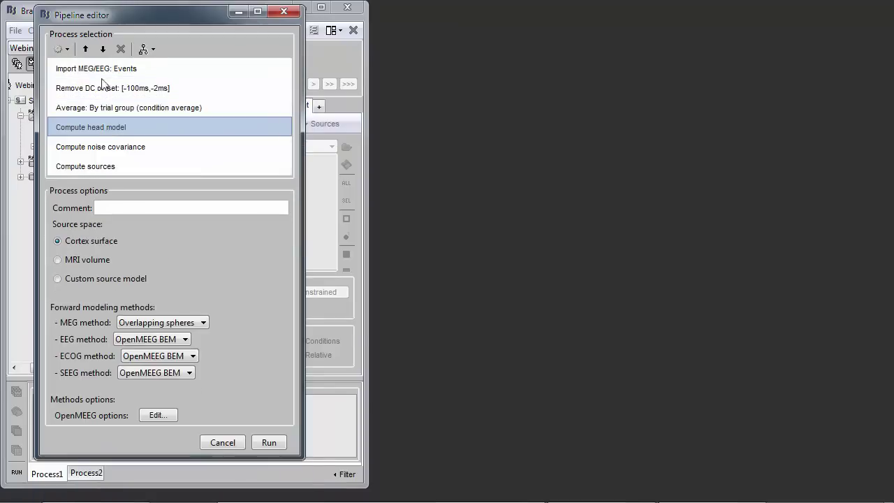
pyautogui.click(85, 49)
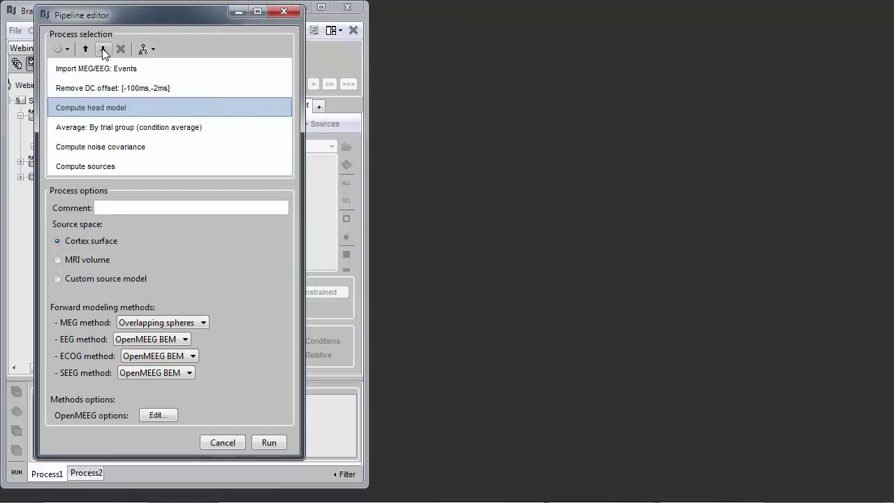
pyautogui.click(104, 49)
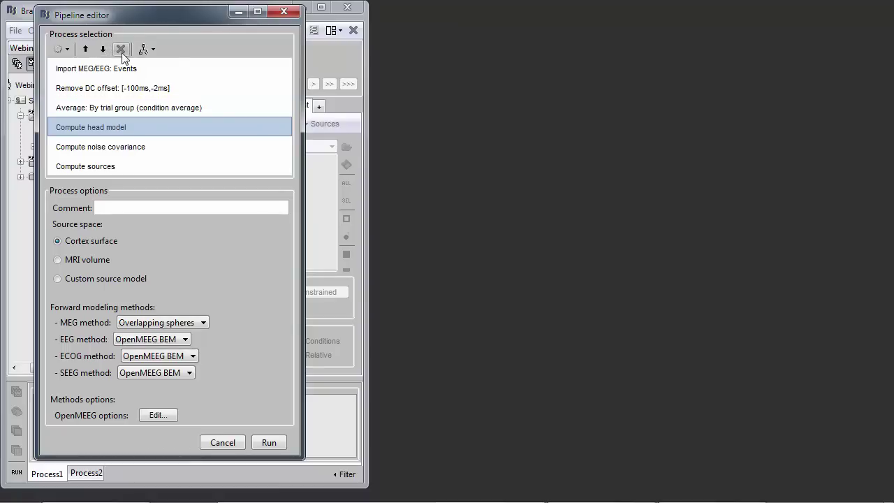
# - Delete the Compute sources, Compute noise covariance and Compute head model processes from the pipeline
pyautogui.click(230, 166)
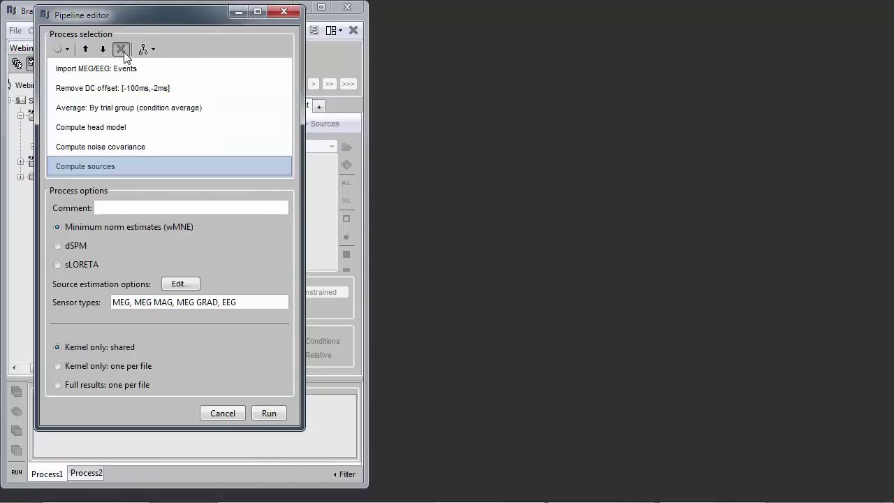
pyautogui.click(123, 52)
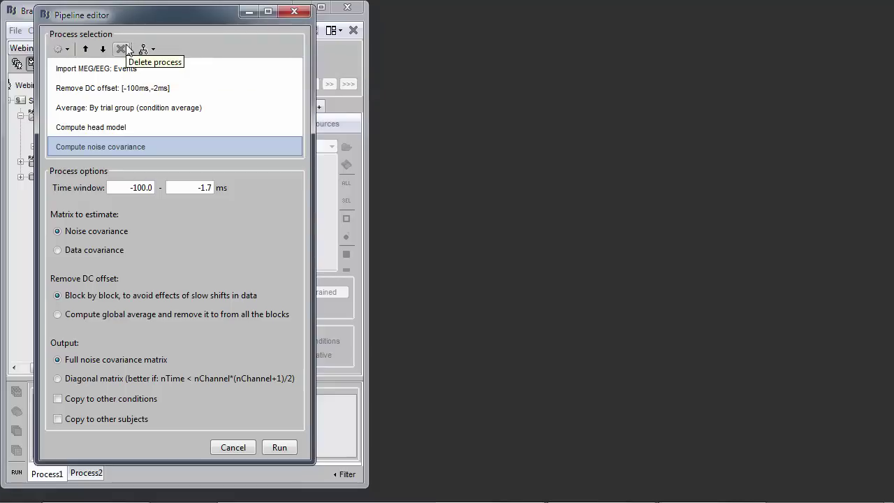
pyautogui.click(126, 49)
pyautogui.click(126, 49)
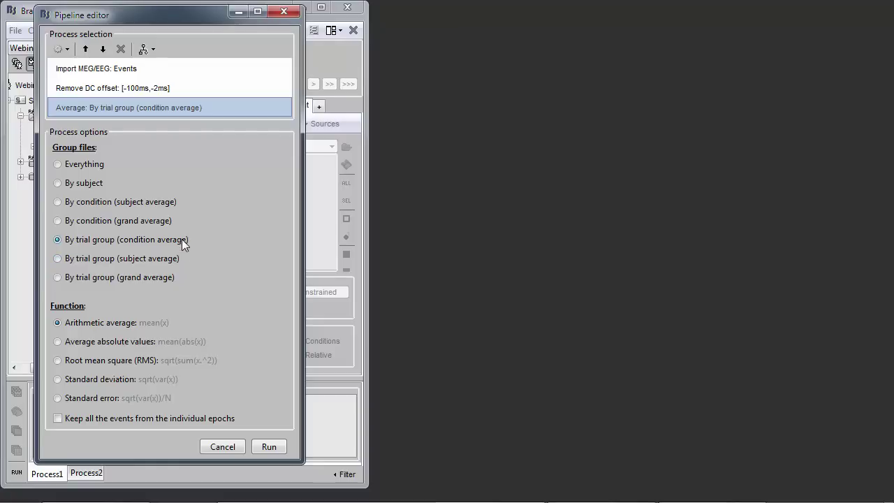
# - Save the current pipeline as a new pipeline named "Webinar"
pyautogui.click(152, 50)
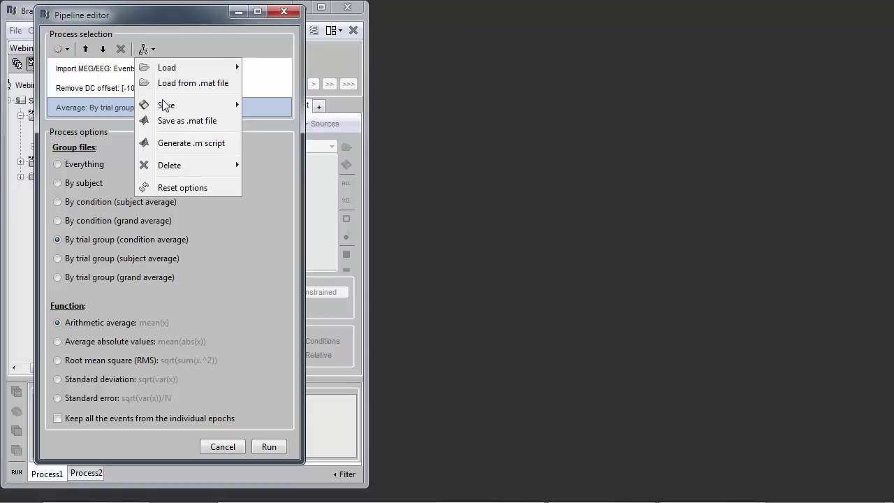
pyautogui.moveTo(166, 108)
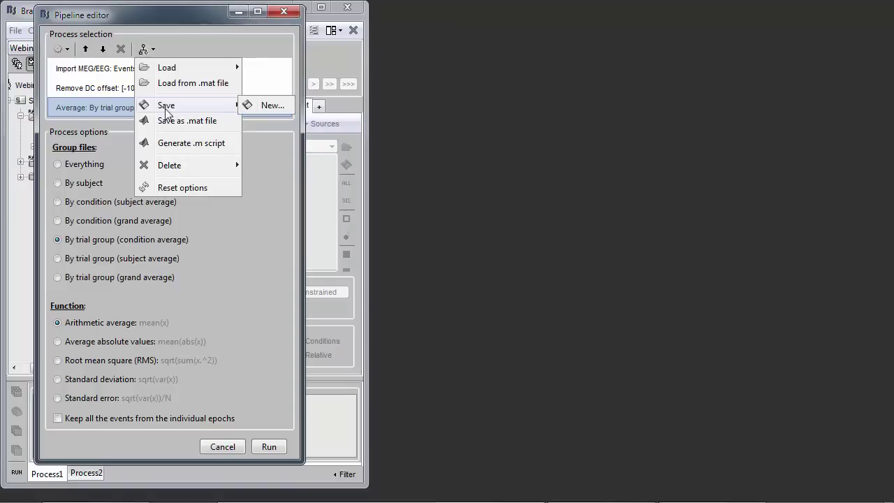
pyautogui.click(271, 105)
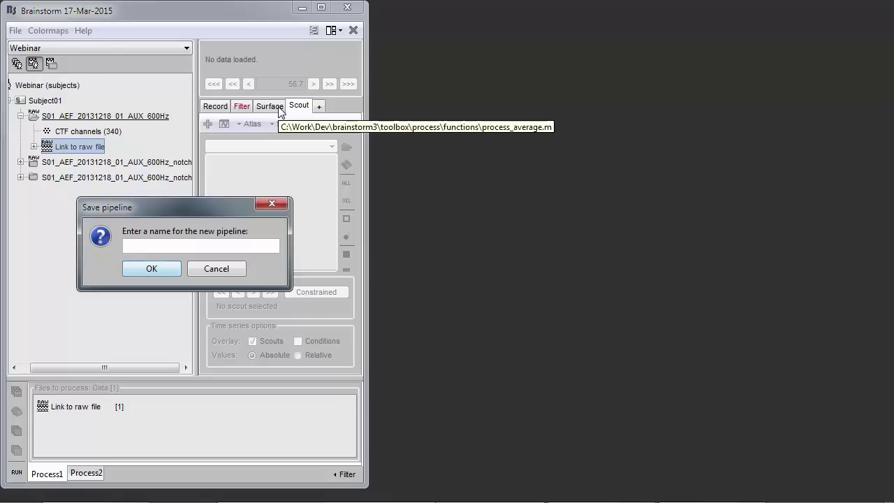
pyautogui.press('BackSpace')
pyautogui.write('Webinar')
pyautogui.click(165, 270)
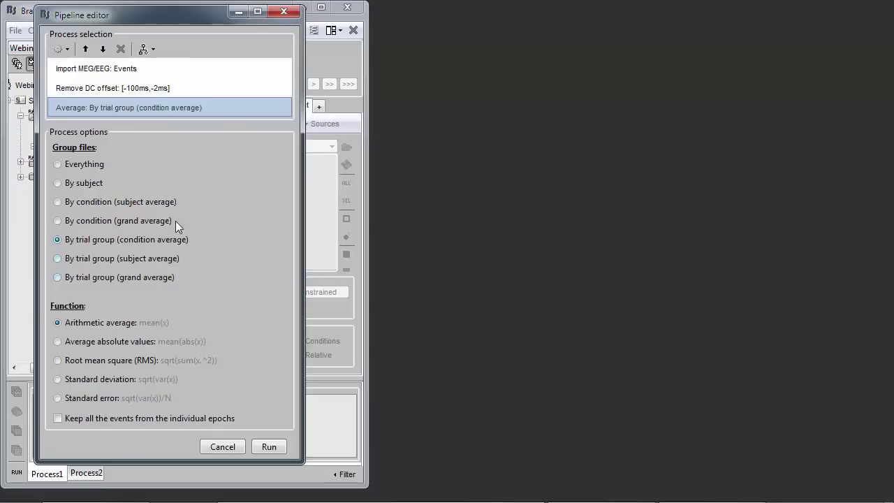
# - Generate a Matlab script from the pipeline and save it as script_new.m
pyautogui.click(152, 49)
pyautogui.moveTo(164, 68)
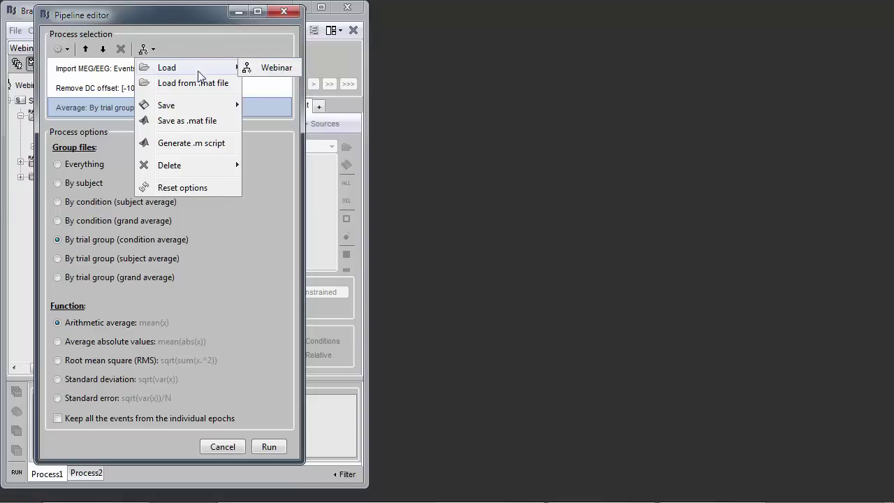
pyautogui.moveTo(197, 100)
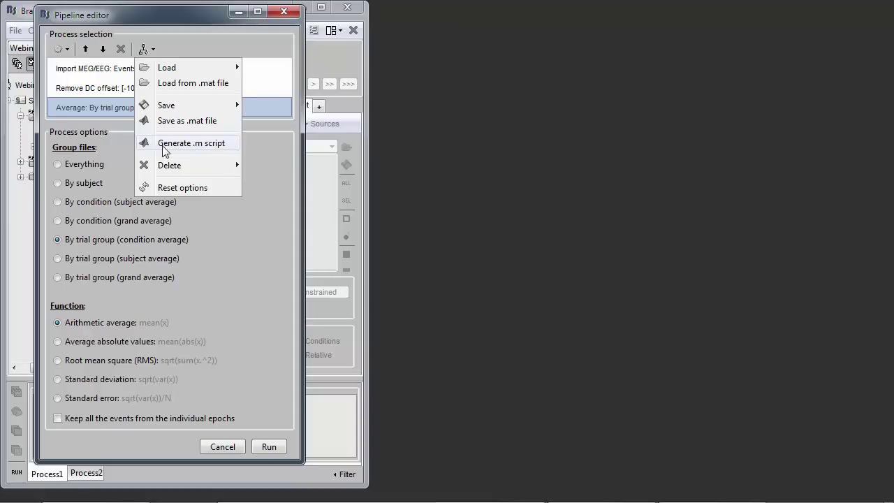
pyautogui.click(221, 145)
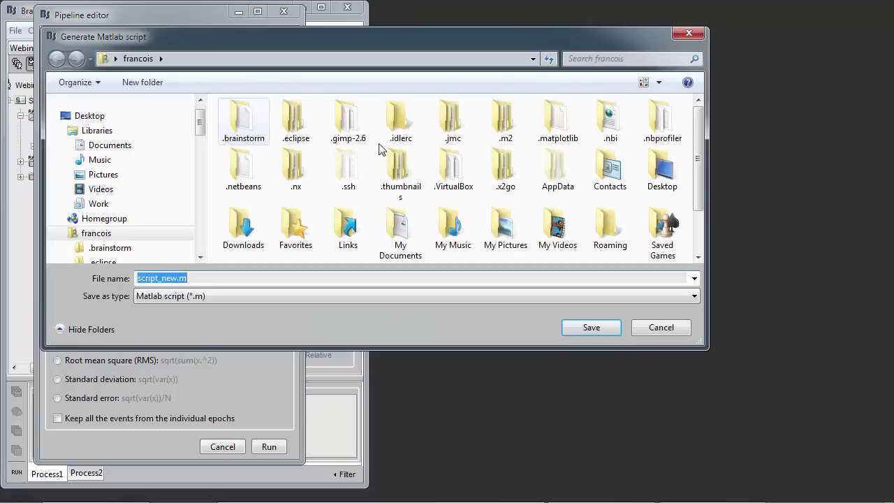
pyautogui.click(612, 334)
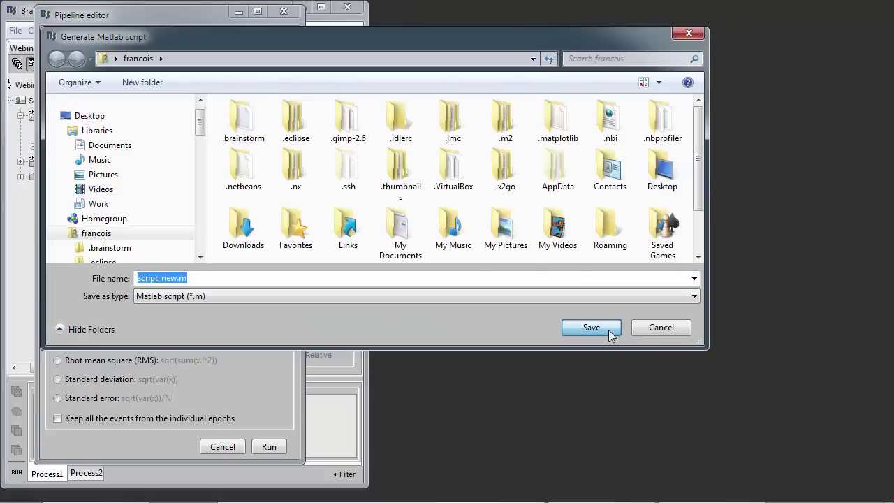
pyautogui.click(474, 265)
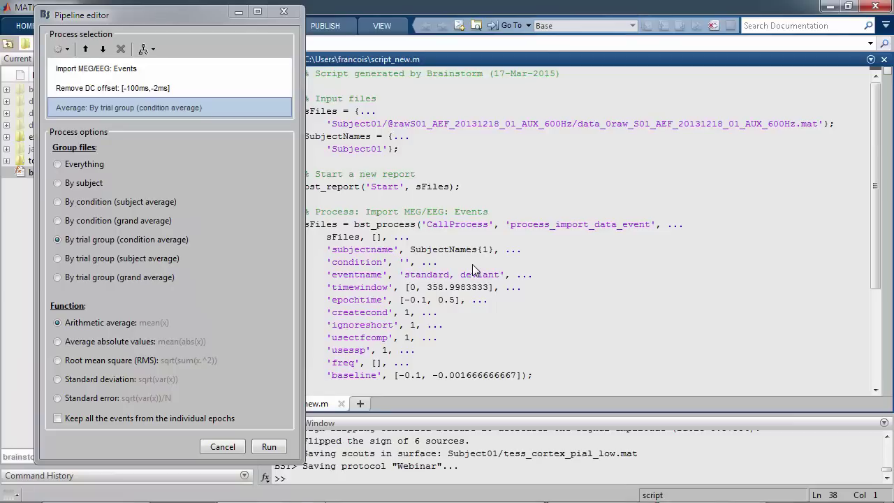
# - Examine the generated script in the MATLAB editor: its header, input files, and the event import and averaging process calls
pyautogui.moveTo(205, 21); pyautogui.dragTo(162, 26)
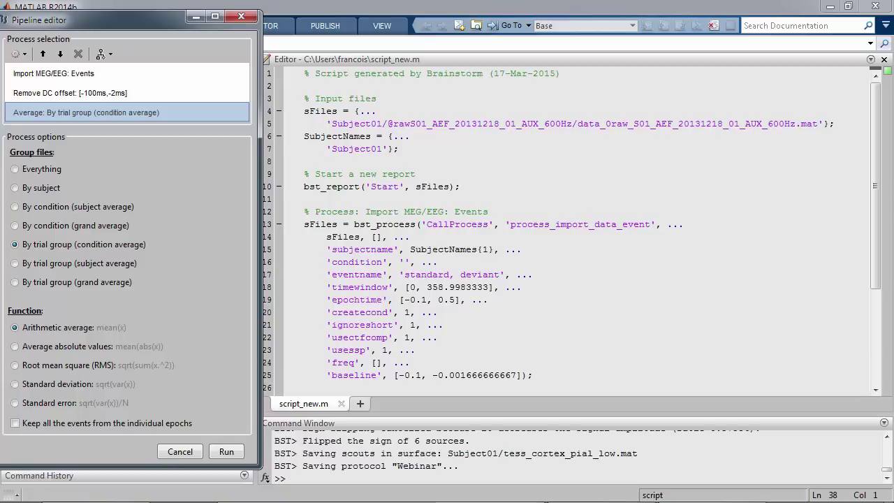
pyautogui.moveTo(567, 73); pyautogui.dragTo(297, 74)
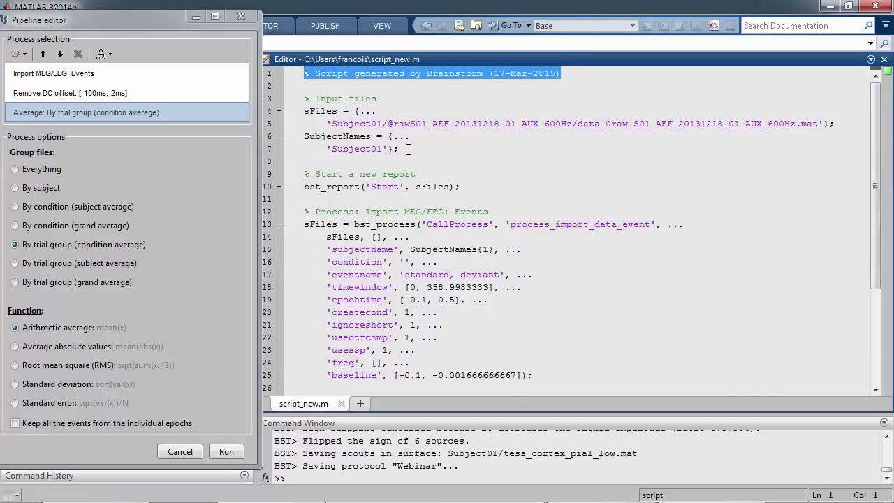
pyautogui.moveTo(399, 148); pyautogui.dragTo(305, 105)
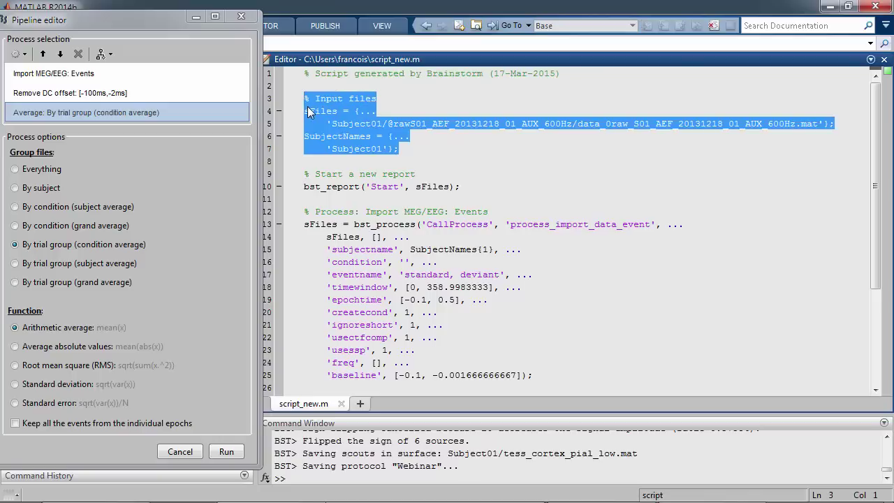
pyautogui.moveTo(882, 216); pyautogui.dragTo(878, 279)
pyautogui.click(565, 264)
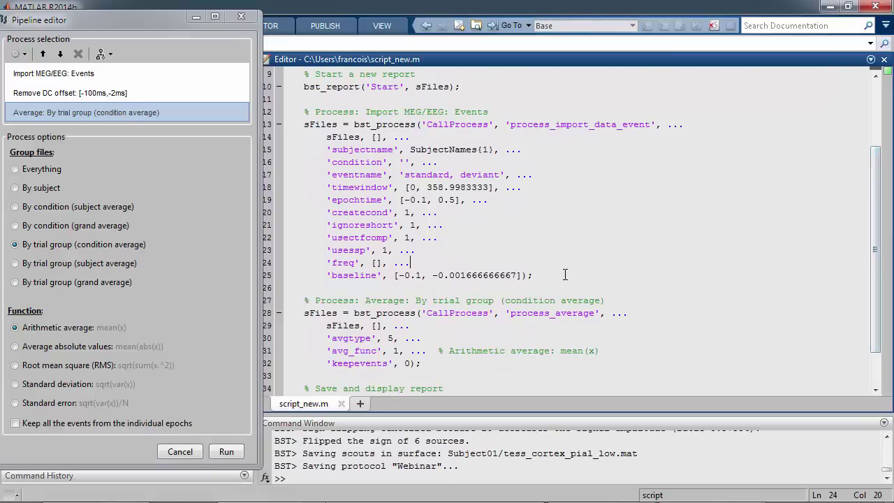
pyautogui.moveTo(565, 274); pyautogui.dragTo(290, 117)
pyautogui.click(315, 123)
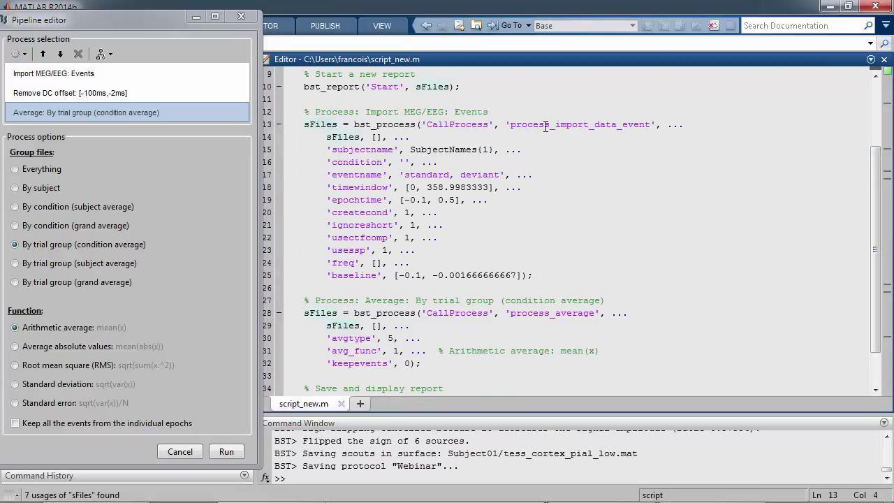
pyautogui.moveTo(510, 126); pyautogui.dragTo(653, 126)
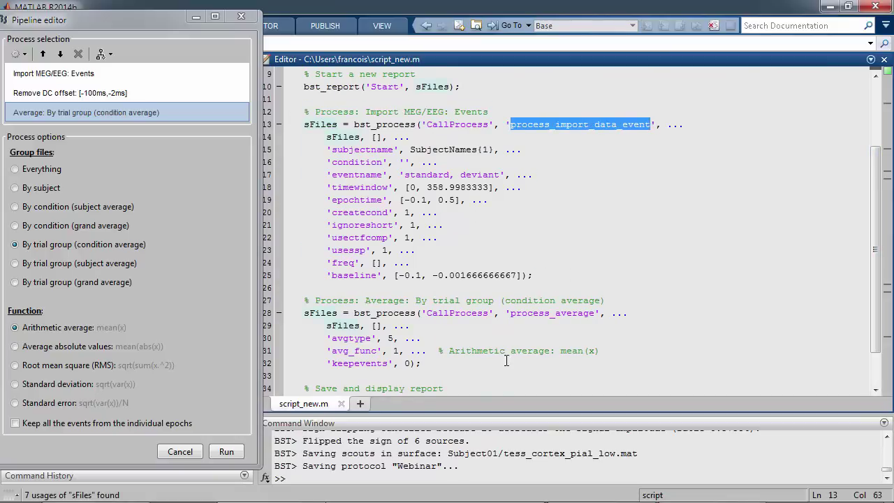
# - Examine the averaging process call's options and the event names passed to the import process in the generated script
pyautogui.moveTo(294, 301); pyautogui.dragTo(427, 362)
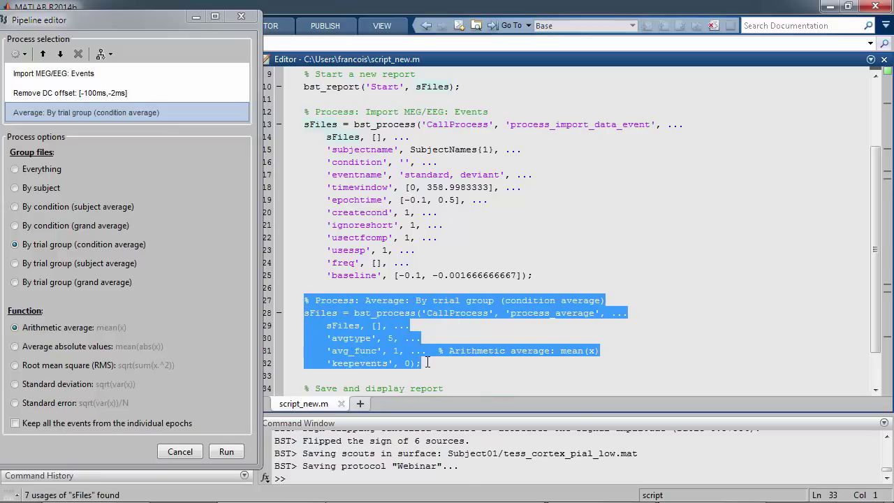
pyautogui.click(470, 338)
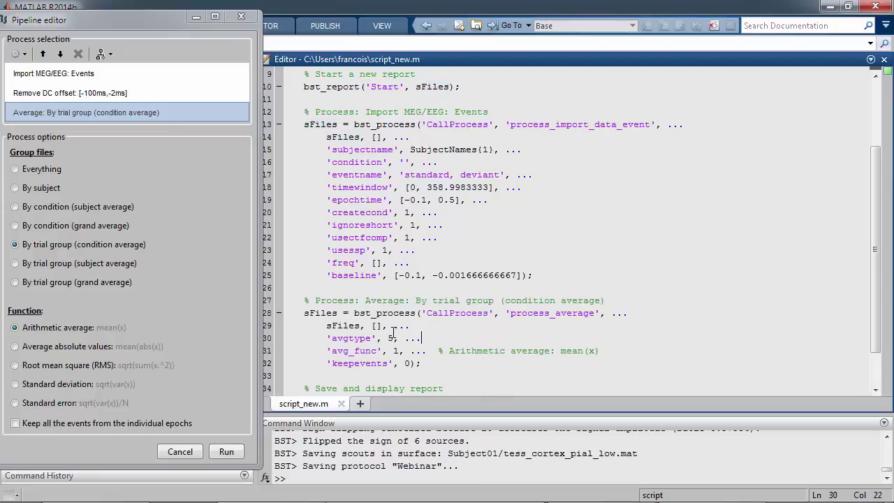
pyautogui.moveTo(427, 338); pyautogui.dragTo(600, 351)
pyautogui.moveTo(326, 363); pyautogui.dragTo(412, 363)
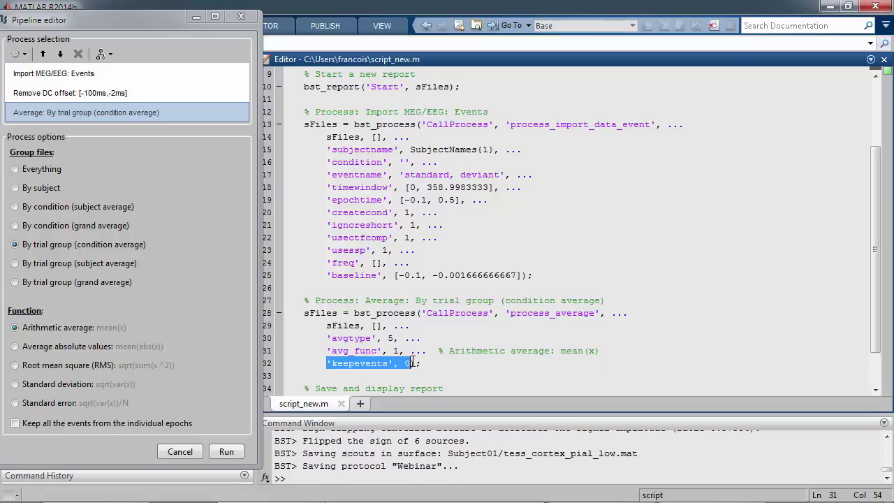
pyautogui.click(462, 363)
pyautogui.moveTo(535, 174); pyautogui.dragTo(326, 173)
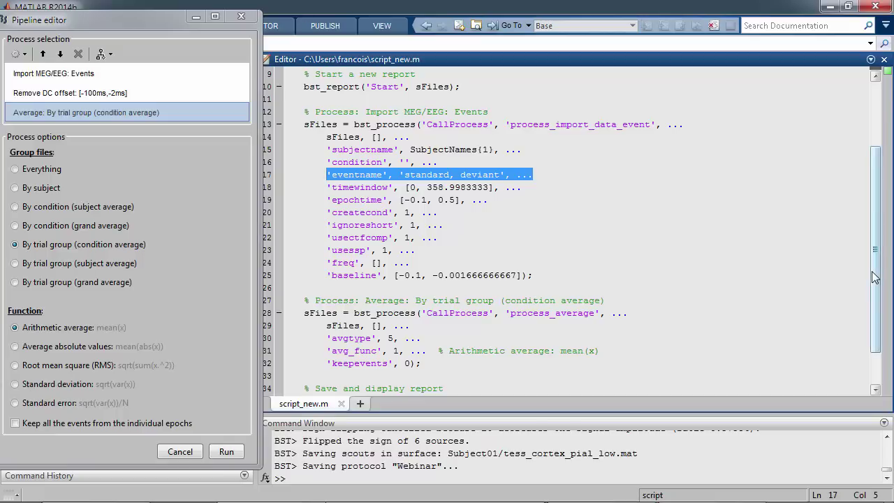
pyautogui.moveTo(874, 277); pyautogui.dragTo(882, 247)
# - Insert two blank lines before the averaging process block in script_new.m and save the script
pyautogui.click(609, 337)
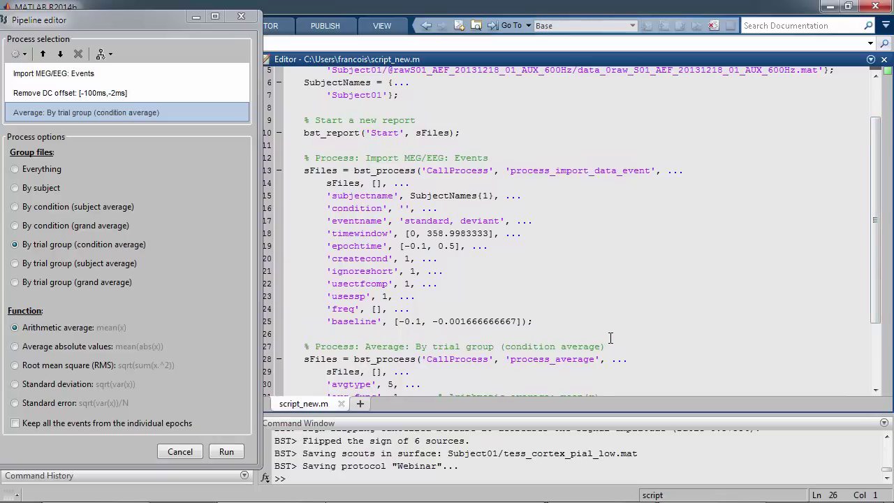
pyautogui.press('Return')
pyautogui.press('Return')
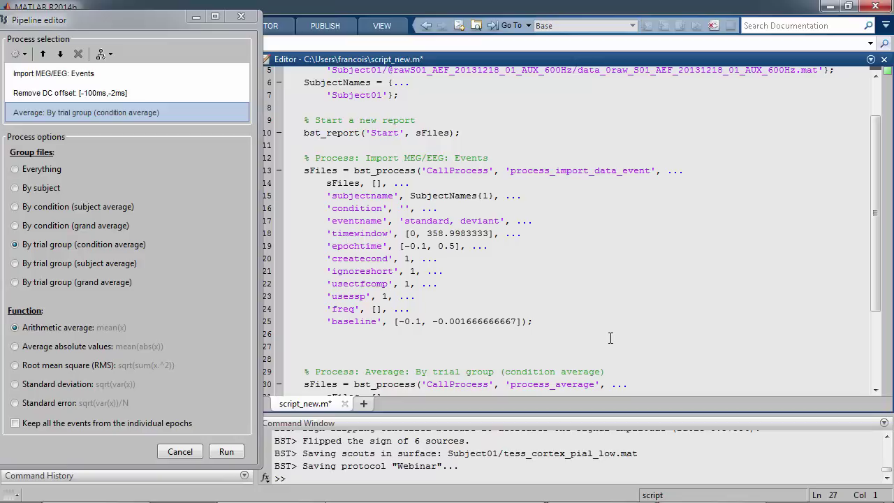
pyautogui.hotkey('ctrl', 's')
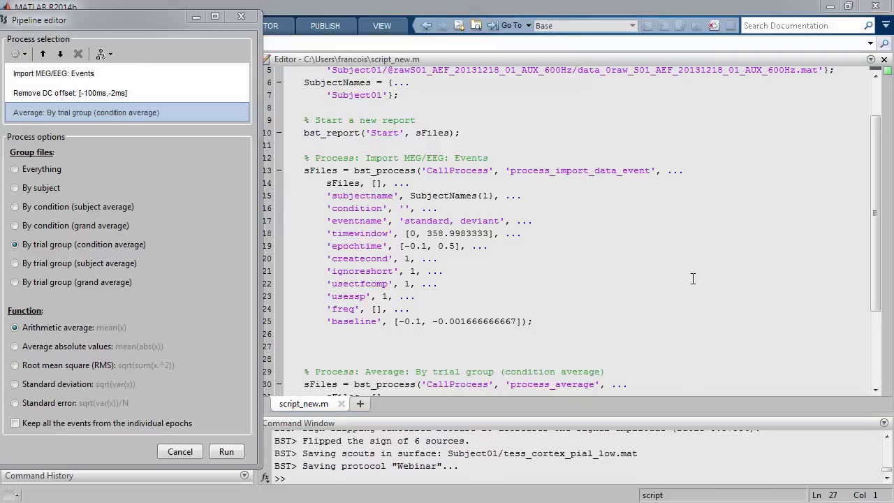
# - Examine the process function names called in the script and the processes available for adding in the pipeline editor
pyautogui.doubleClick(641, 171)
pyautogui.scroll(-3, 654, 244)
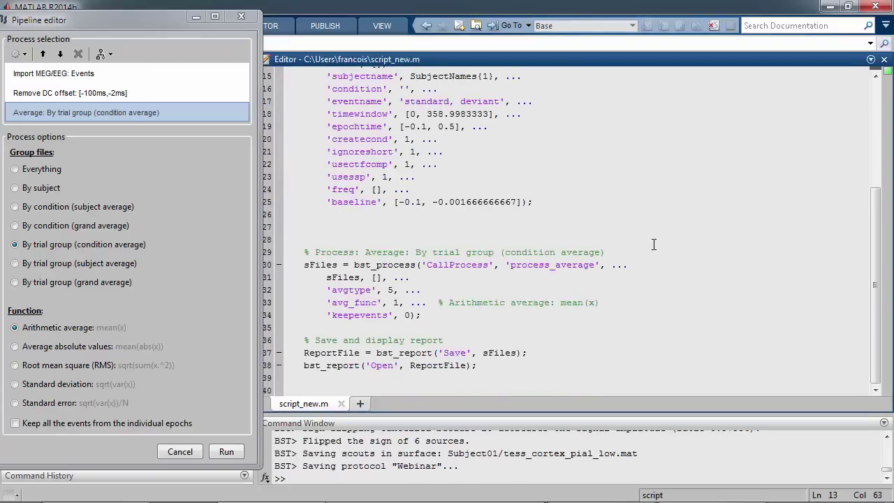
pyautogui.doubleClick(573, 269)
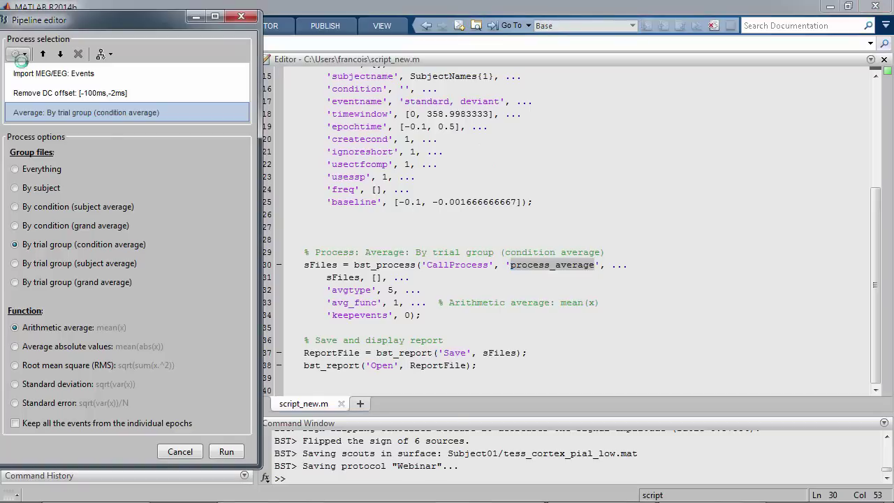
pyautogui.click(18, 55)
pyautogui.moveTo(39, 115)
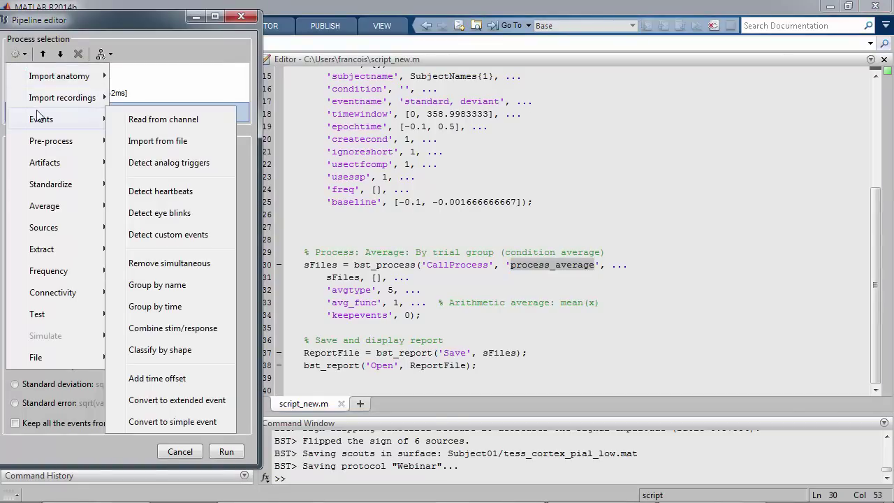
pyautogui.moveTo(59, 136)
pyautogui.click(138, 26)
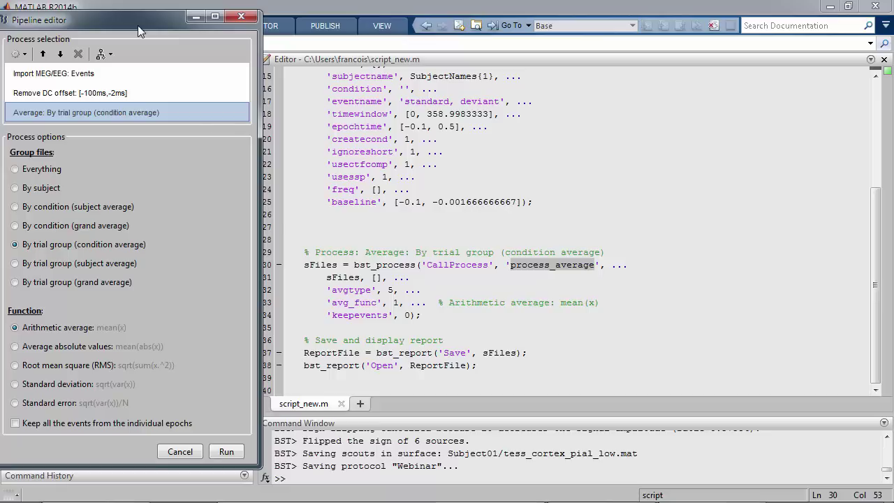
pyautogui.click(26, 54)
pyautogui.click(26, 55)
pyautogui.click(31, 54)
pyautogui.click(51, 14)
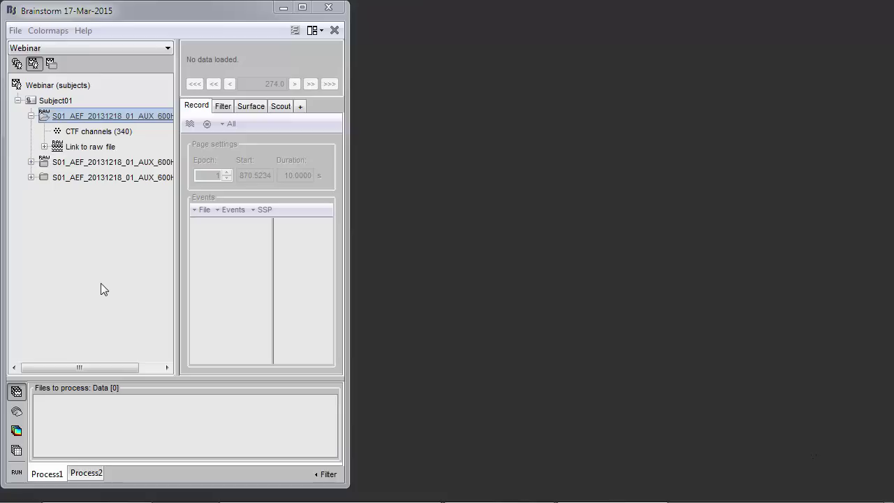
# - Switch to the WebinarEpilepsy protocol and display the ECoG subject's channels on the cortex surface, seen from the side of the electrode grid
pyautogui.click(103, 48)
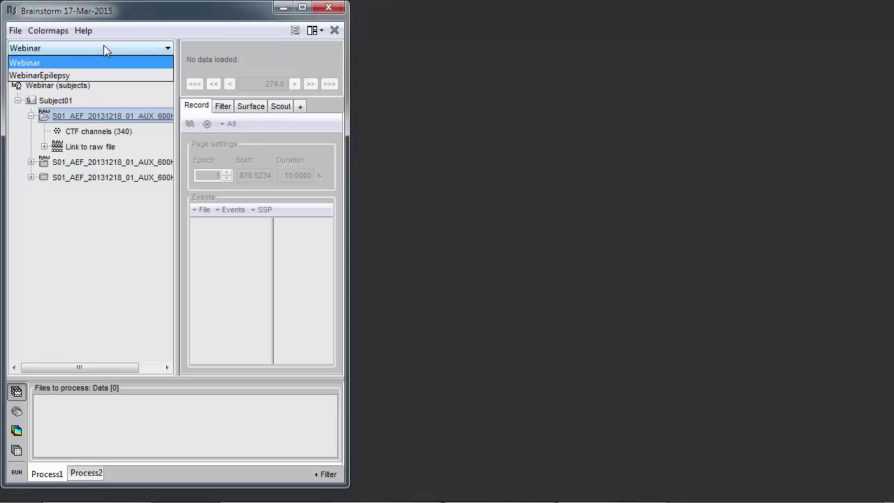
pyautogui.click(58, 76)
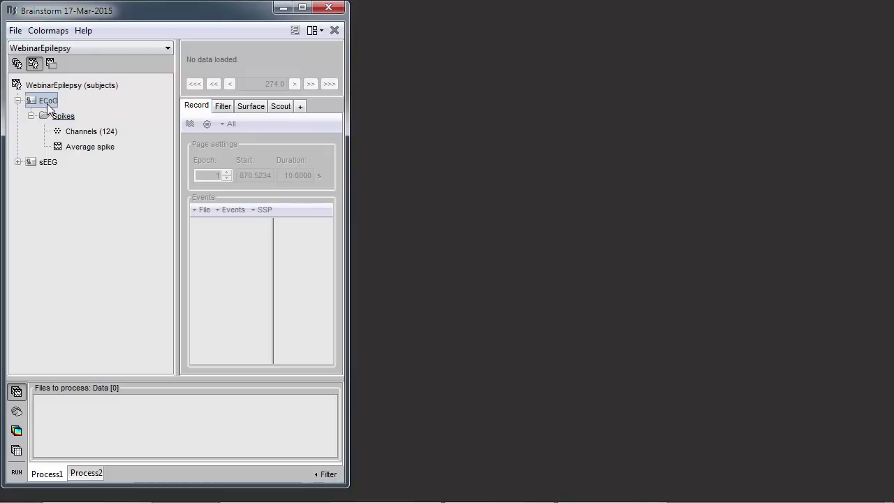
pyautogui.click(69, 134)
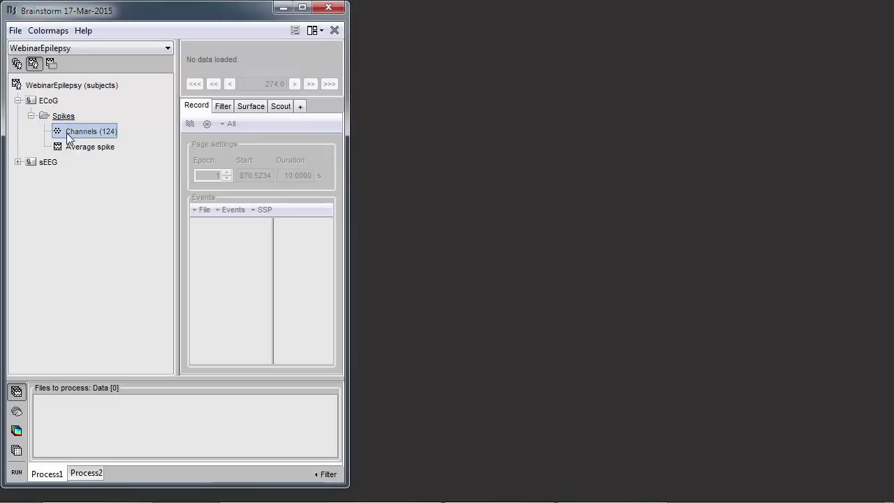
pyautogui.rightClick(67, 138)
pyautogui.moveTo(156, 146)
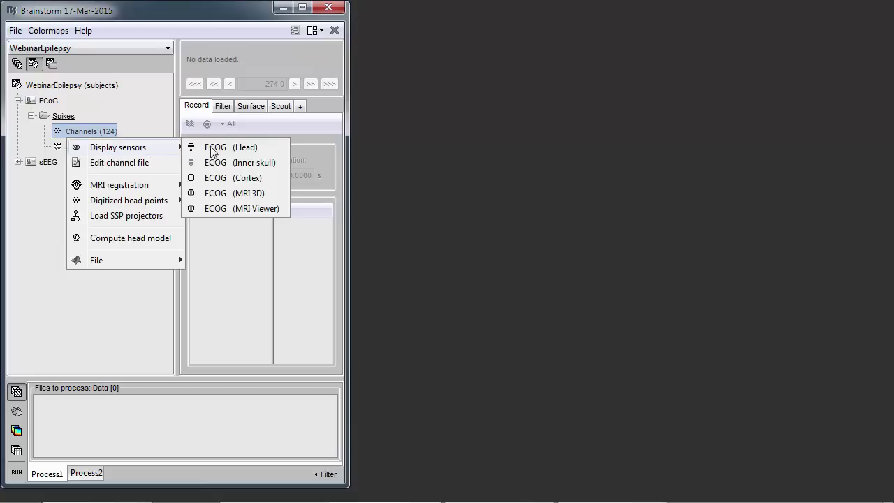
pyautogui.click(264, 178)
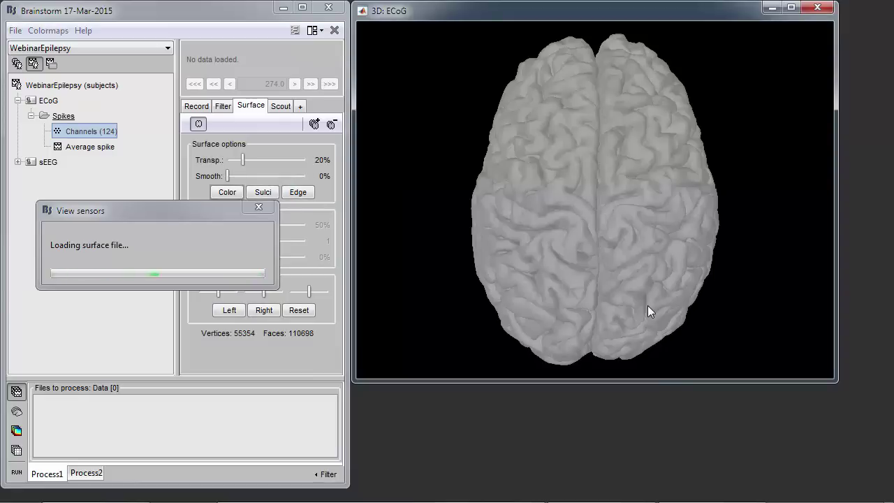
pyautogui.moveTo(634, 305); pyautogui.dragTo(540, 206)
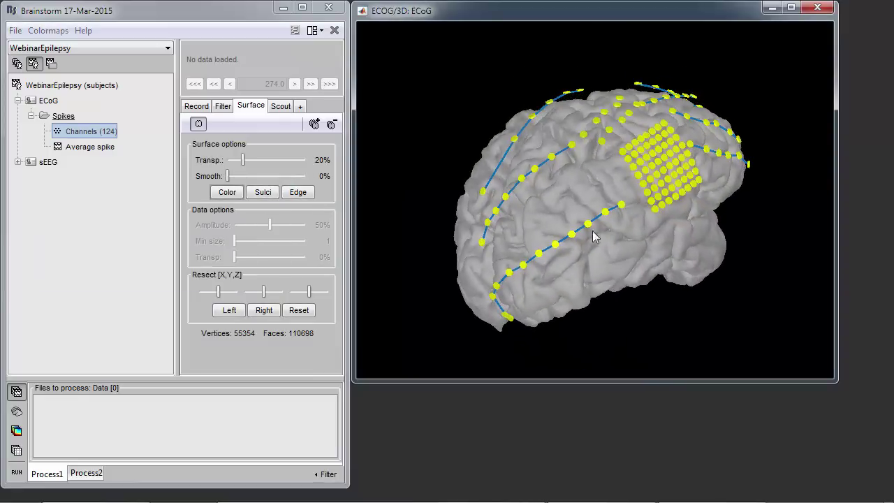
pyautogui.moveTo(697, 340); pyautogui.dragTo(481, 203)
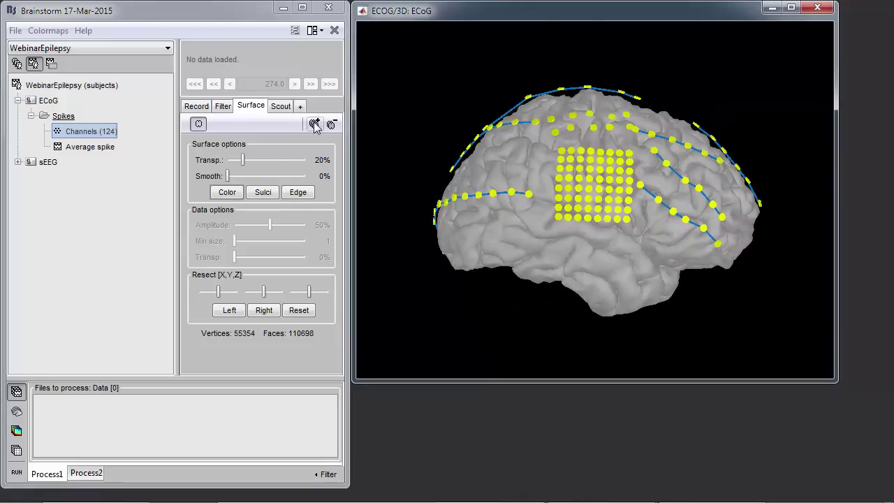
# - Add the head surface to the ECoG sensor figure with 90% transparency, and close all figures after viewing it
pyautogui.click(314, 124)
pyautogui.click(90, 265)
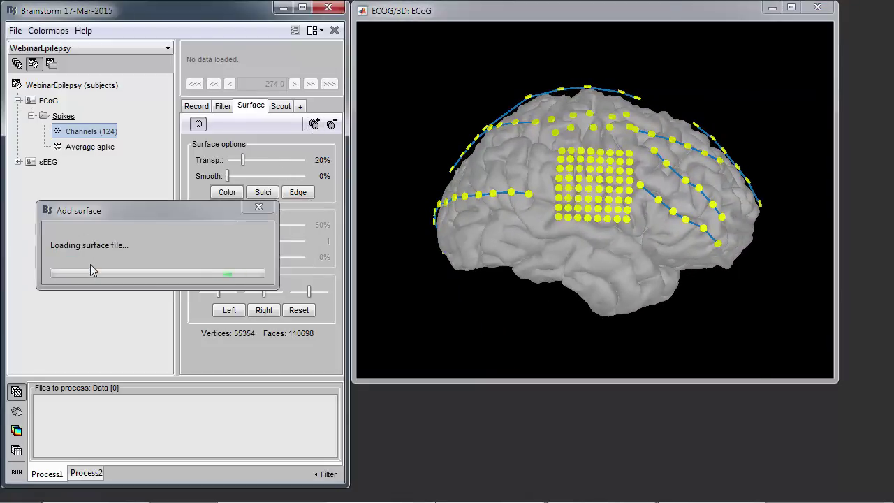
pyautogui.moveTo(613, 340); pyautogui.dragTo(585, 190)
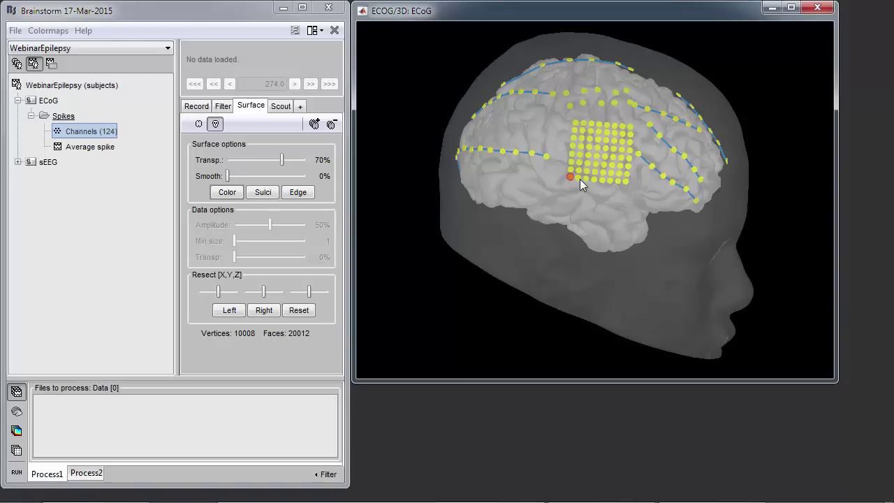
pyautogui.click(240, 160)
pyautogui.click(240, 160)
pyautogui.click(311, 160)
pyautogui.click(301, 160)
pyautogui.click(302, 160)
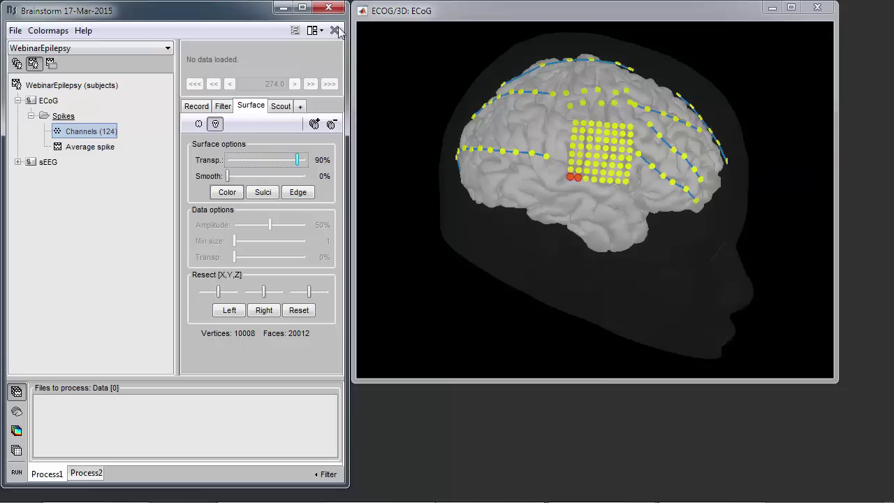
pyautogui.click(335, 31)
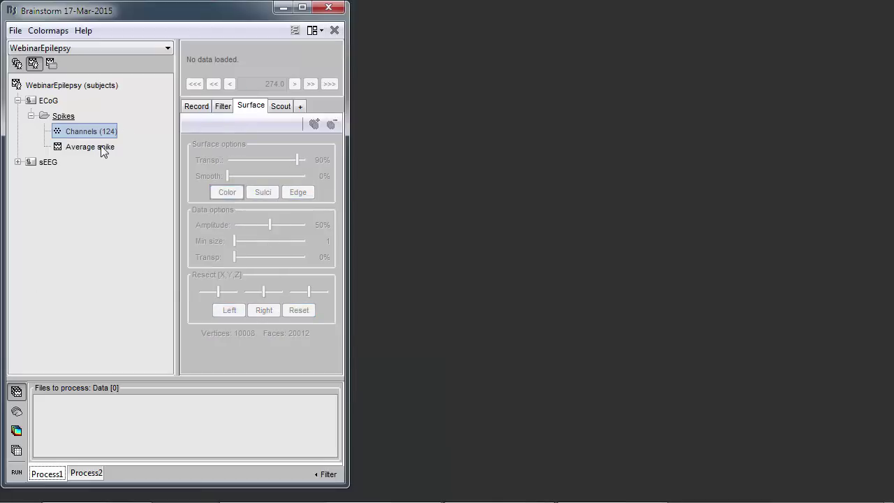
# - Open the ECoG average spike recordings, set the current time to 288 ms and display the topography from the grid side
pyautogui.doubleClick(100, 145)
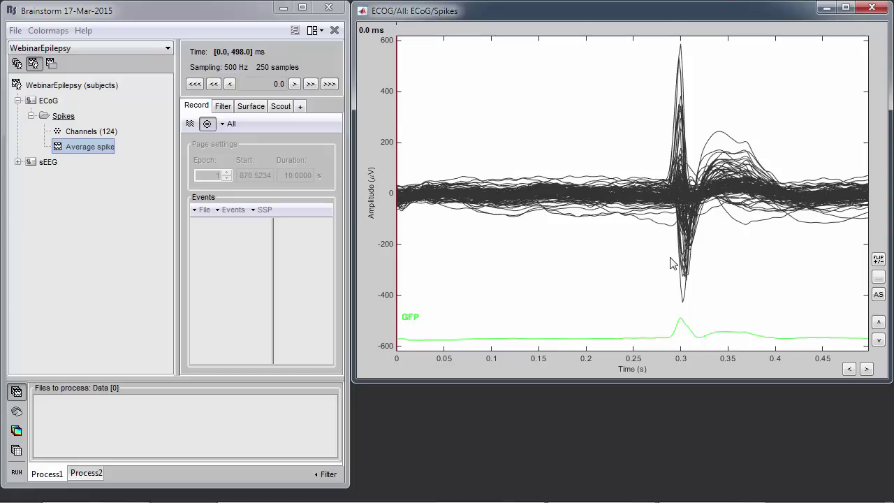
pyautogui.click(670, 263)
pyautogui.rightClick(541, 140)
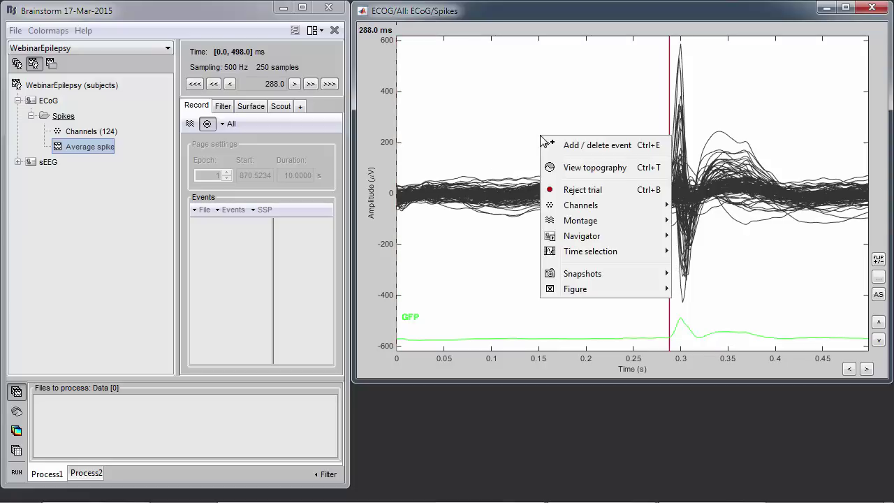
pyautogui.click(564, 167)
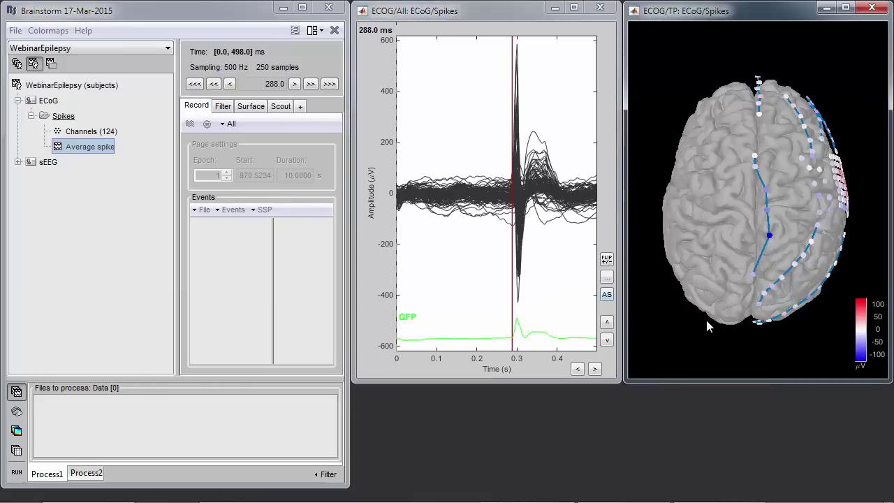
pyautogui.moveTo(744, 335); pyautogui.dragTo(791, 315)
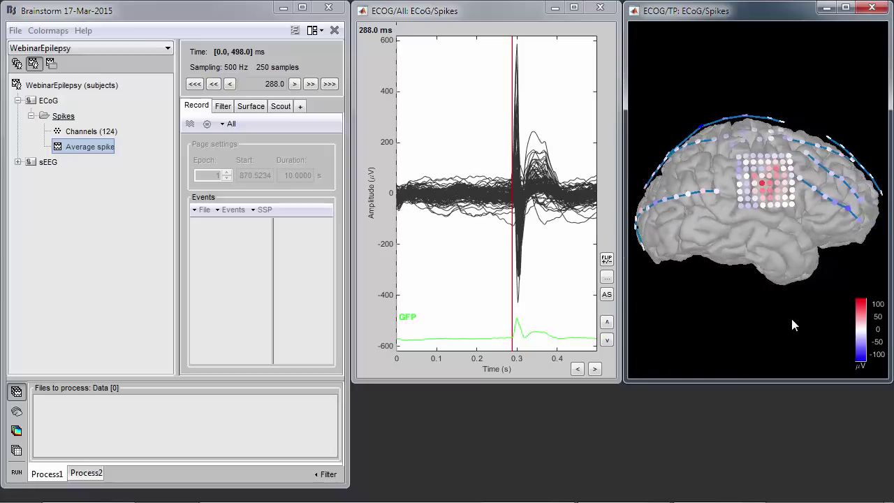
# - Advance the current time sample by sample across the spike to 320 ms to follow the ECoG topography
pyautogui.click(516, 42)
pyautogui.press('Right')
pyautogui.press('Right')
pyautogui.press('Right')
pyautogui.press('Right')
pyautogui.press('Right')
pyautogui.press('Right')
pyautogui.press('Right')
pyautogui.press('Right')
pyautogui.press('Right')
pyautogui.press('Right')
pyautogui.press('Right')
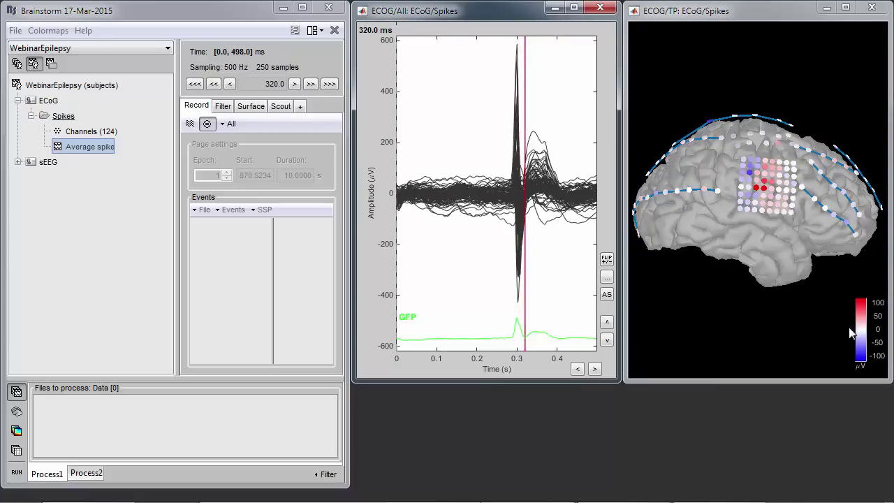
# - Shrink the ECoG topography figure to about half its height and enlarge the brain to fill it
pyautogui.click(707, 381)
pyautogui.moveTo(707, 381); pyautogui.dragTo(705, 189)
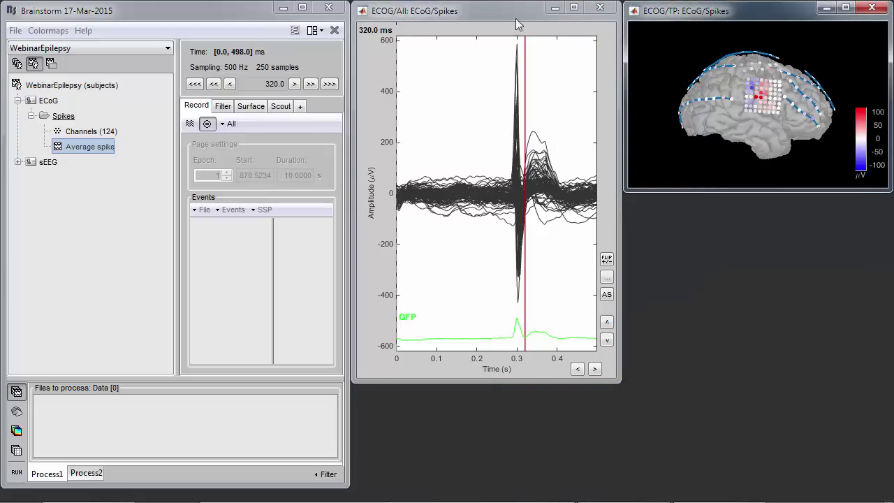
pyautogui.moveTo(758, 171); pyautogui.dragTo(728, 180)
pyautogui.scroll(3, 734, 171)
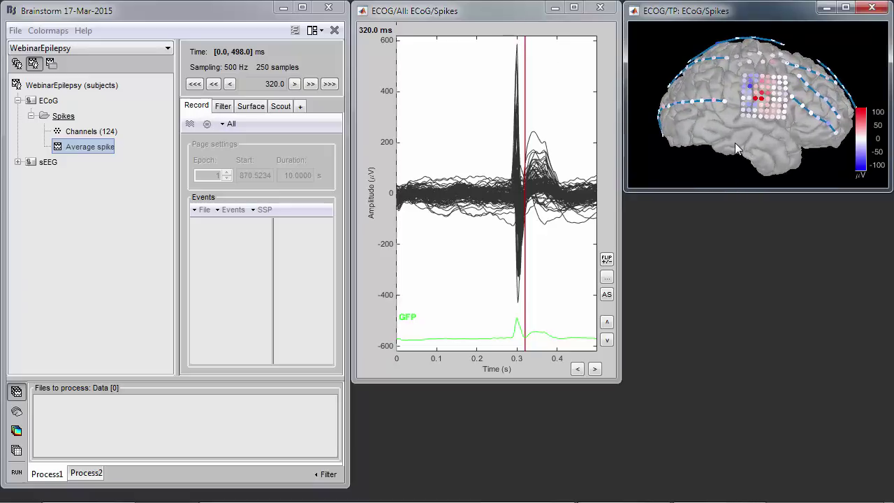
# - Create a time contact sheet of the ECoG topography from 280 to 330 ms with 12 snapshots
pyautogui.rightClick(736, 144)
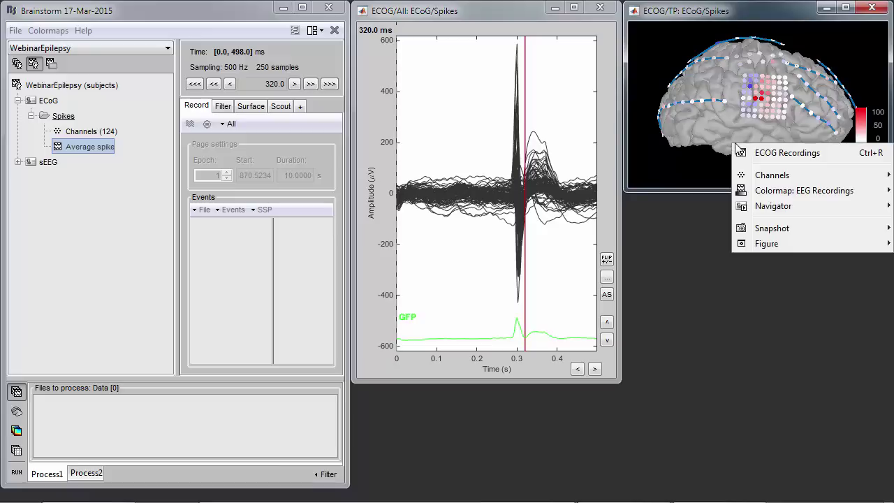
pyautogui.moveTo(792, 231)
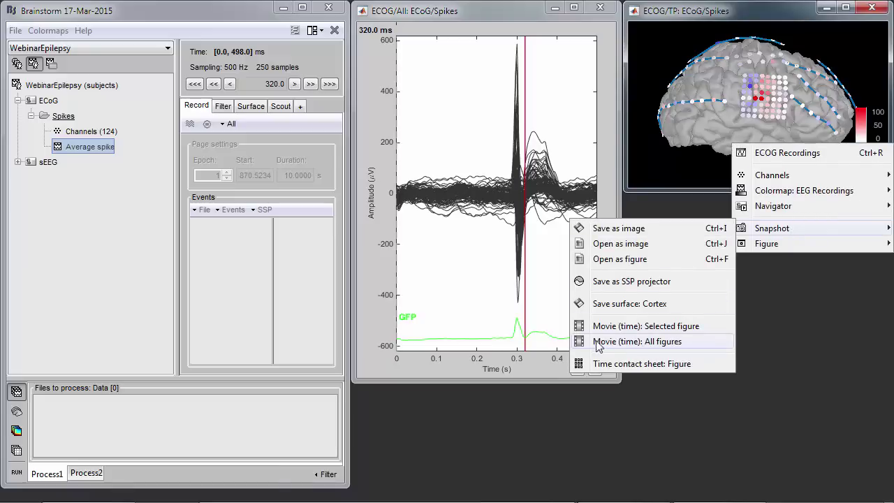
pyautogui.click(652, 364)
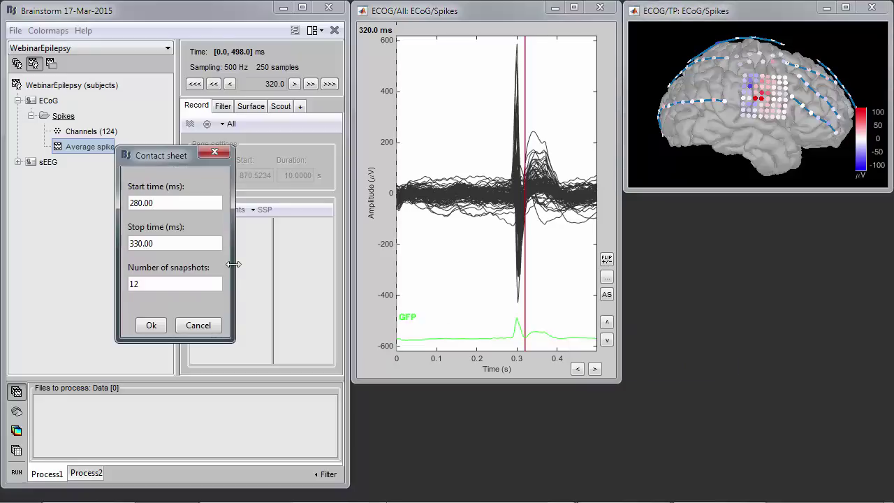
pyautogui.doubleClick(158, 203)
pyautogui.doubleClick(150, 241)
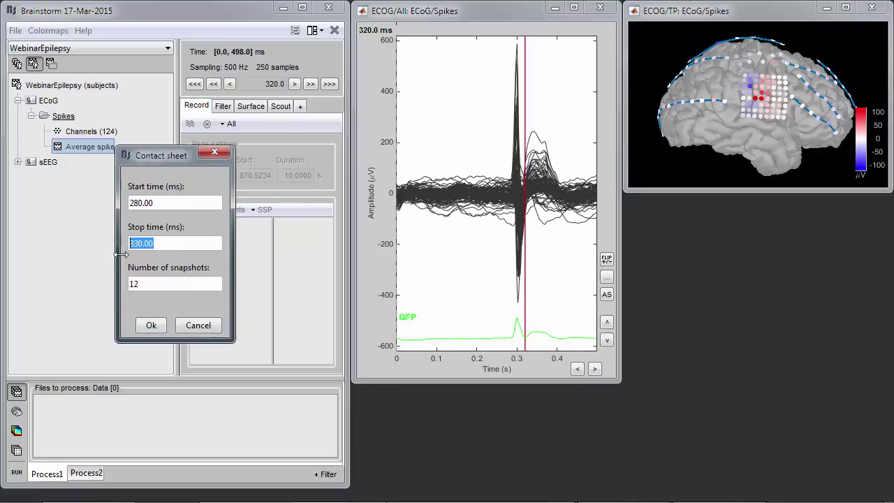
pyautogui.doubleClick(161, 285)
pyautogui.click(144, 323)
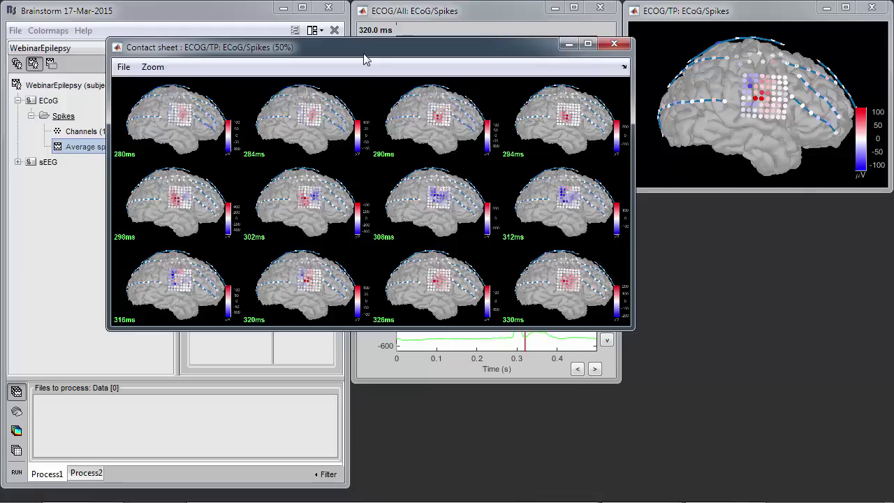
# - Close the ECoG contact sheet and all open figures and unload the data
pyautogui.moveTo(363, 59); pyautogui.dragTo(395, 97)
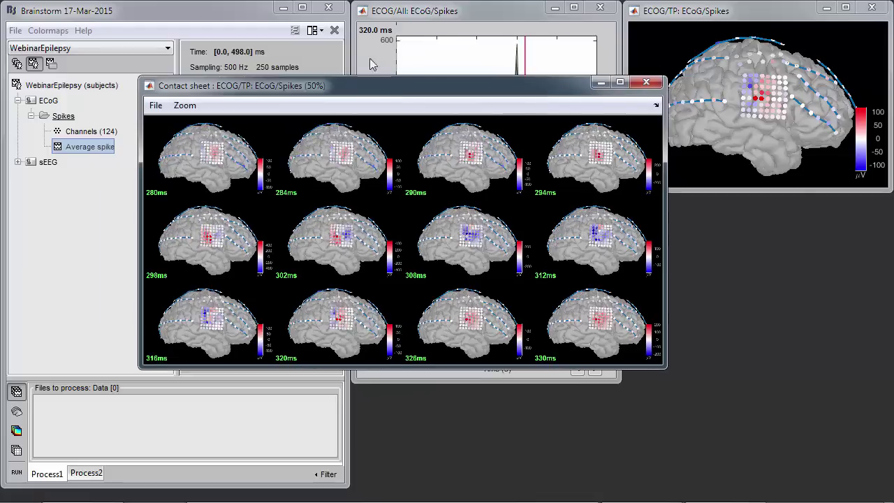
pyautogui.click(334, 31)
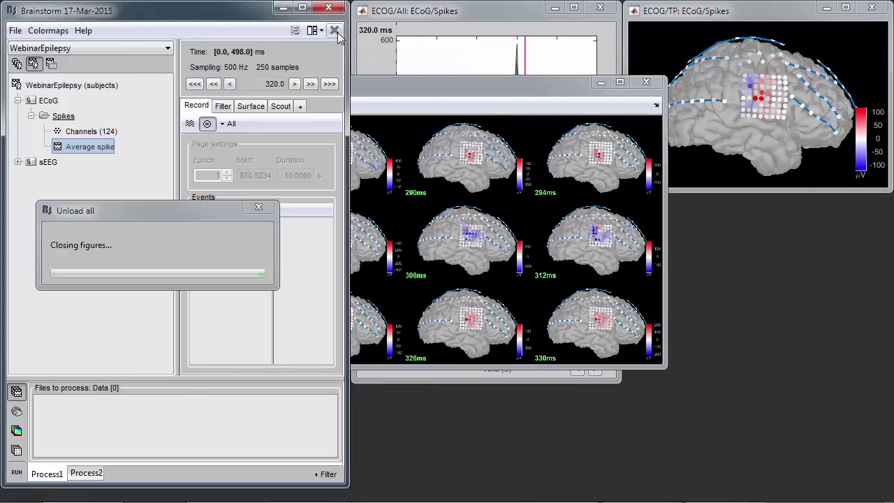
pyautogui.click(646, 82)
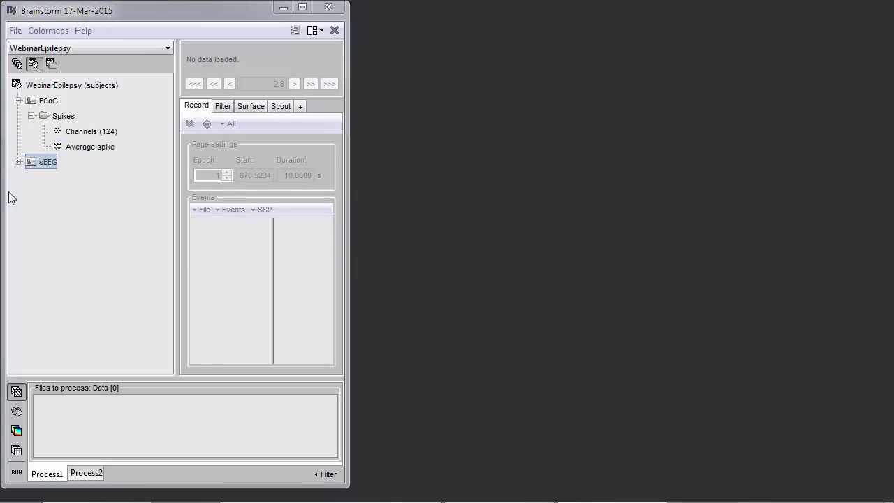
# - Collapse the ECoG subject, expand the sEEG Spikes folder and display the SEEG time series of the average spike
pyautogui.click(17, 101)
pyautogui.click(17, 116)
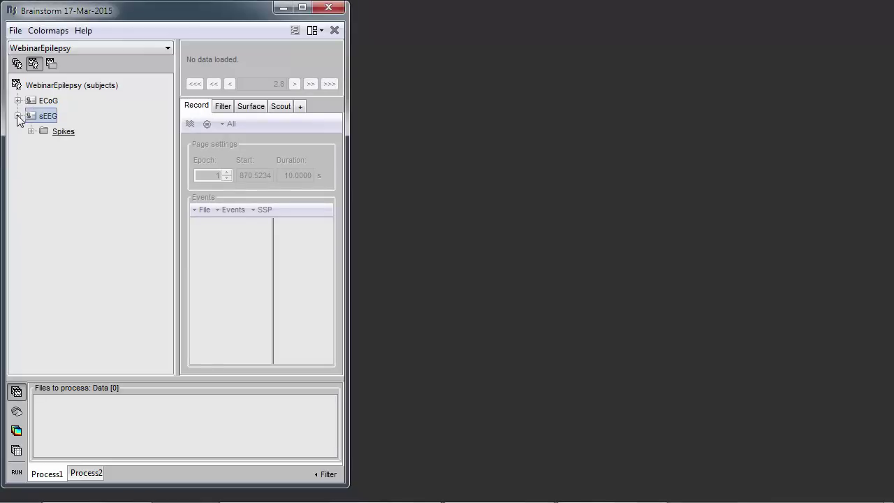
pyautogui.click(31, 131)
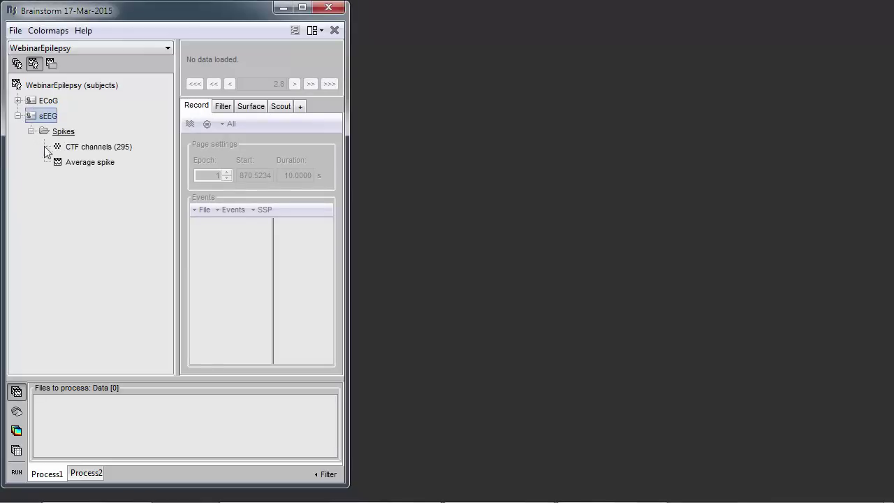
pyautogui.click(69, 165)
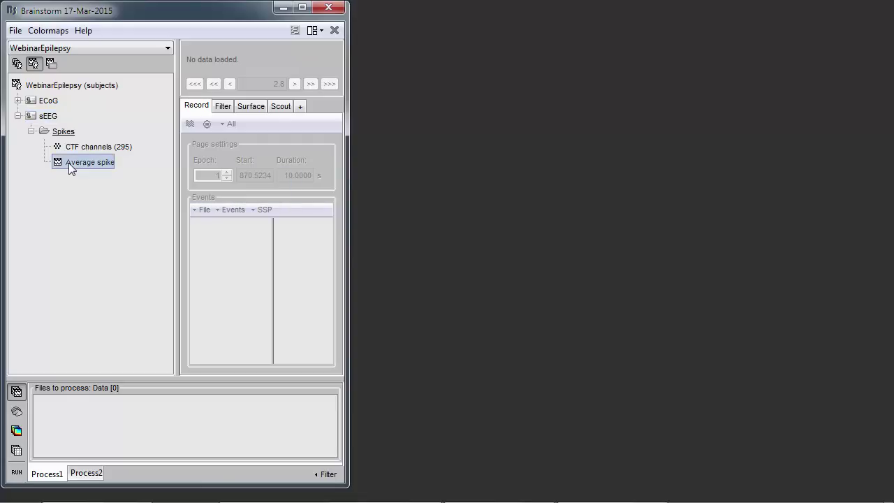
pyautogui.rightClick(60, 166)
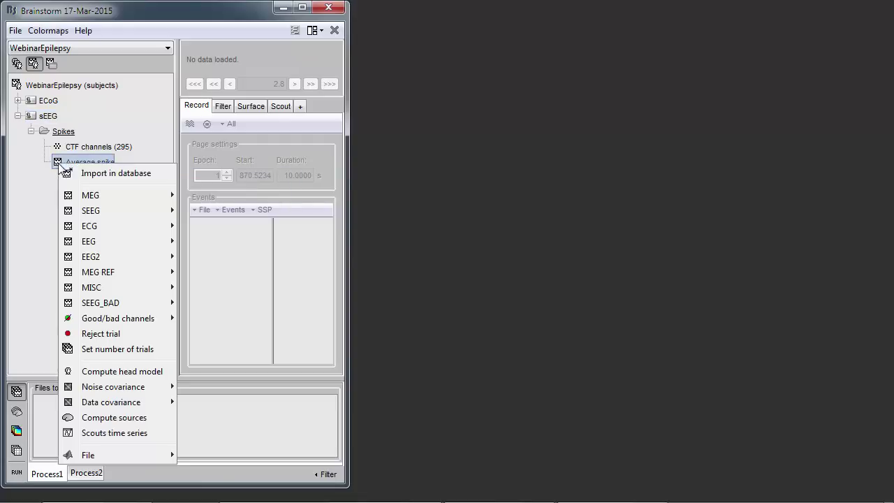
pyautogui.moveTo(117, 211)
pyautogui.click(187, 209)
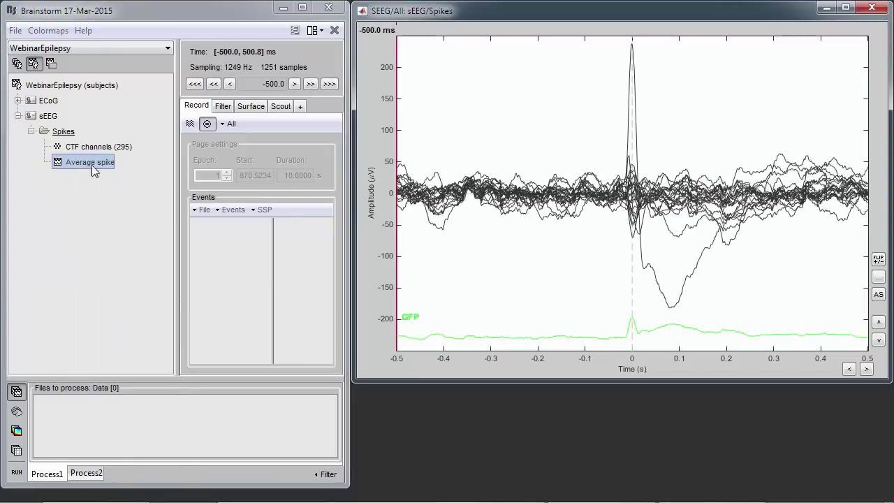
# - Display the sEEG average spike on the 3D electrodes over the 3D MRI
pyautogui.rightClick(79, 160)
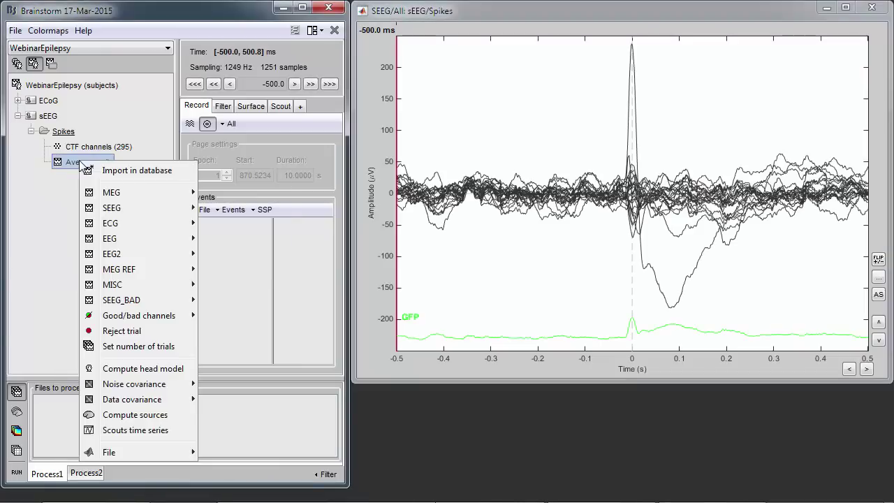
pyautogui.moveTo(122, 208)
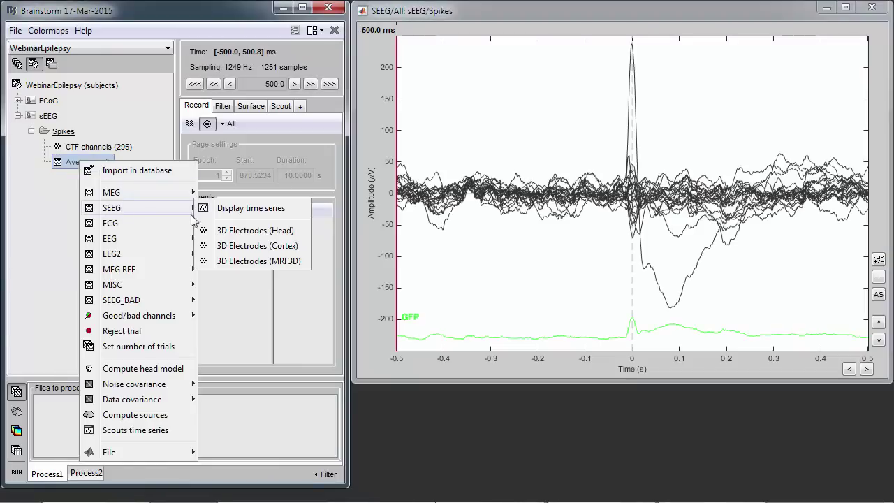
pyautogui.click(256, 262)
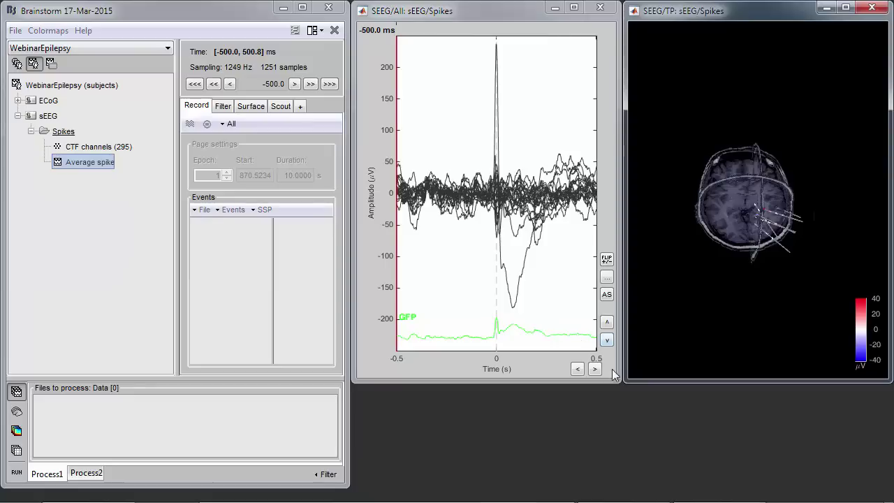
# - Flatten the SEEG time series into a wide strip and enlarge the 3D MRI figure to fill the area below it
pyautogui.moveTo(617, 384); pyautogui.dragTo(889, 110)
pyautogui.click(629, 241)
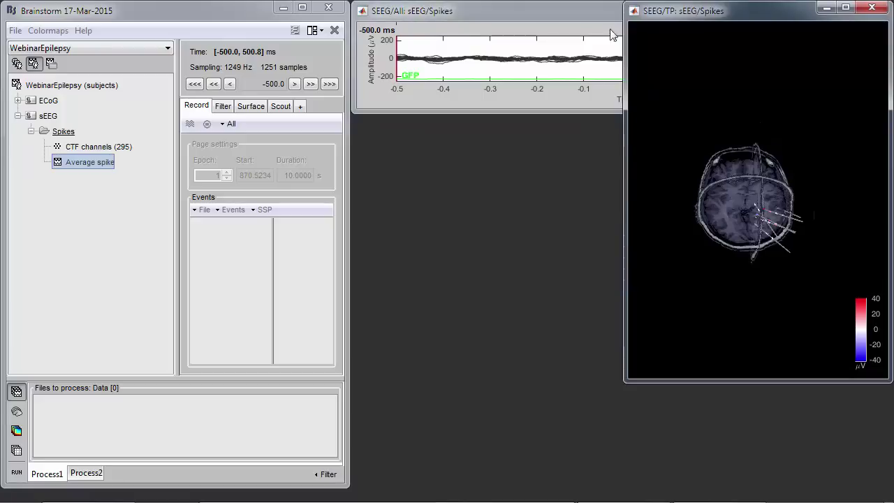
pyautogui.moveTo(624, 2); pyautogui.dragTo(354, 115)
pyautogui.moveTo(484, 381); pyautogui.dragTo(482, 496)
# - Examine how the depth electrodes are placed in the MRI slices from several angles, finishing from the side of the head
pyautogui.moveTo(558, 385); pyautogui.dragTo(482, 342)
pyautogui.moveTo(811, 401); pyautogui.dragTo(580, 324)
pyautogui.moveTo(553, 283); pyautogui.dragTo(576, 328)
pyautogui.moveTo(572, 285); pyautogui.dragTo(642, 413)
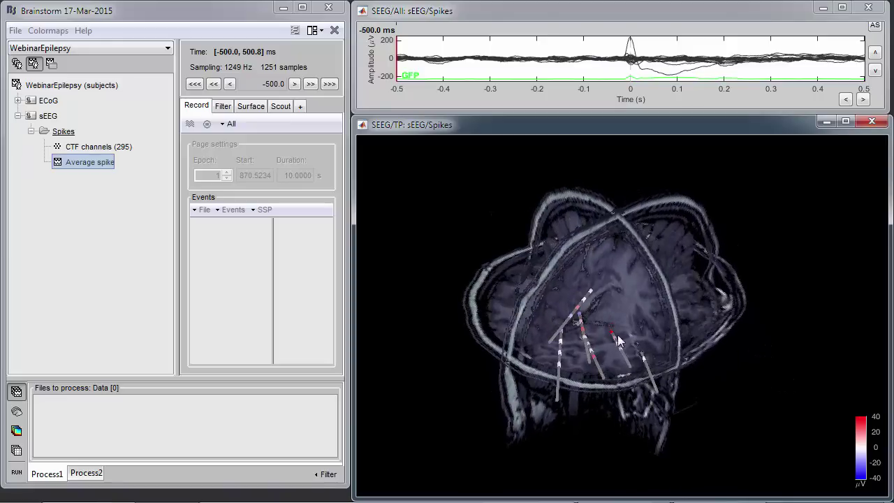
pyautogui.moveTo(613, 368); pyautogui.dragTo(504, 293)
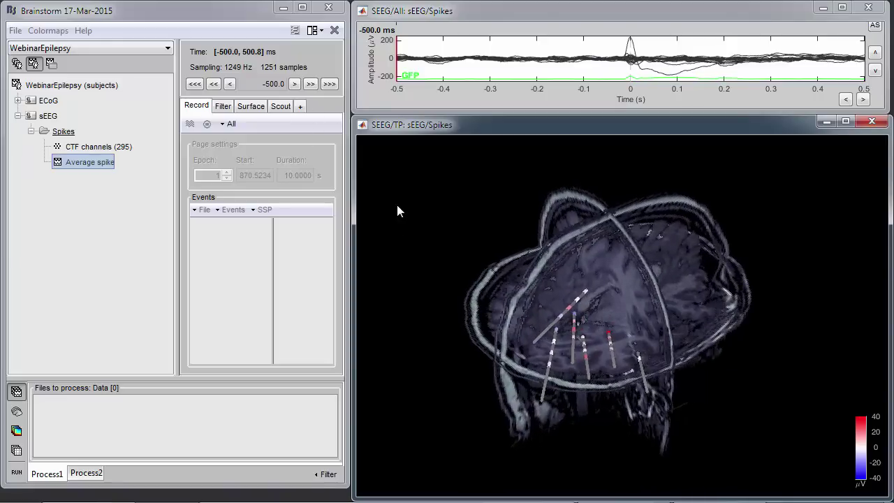
pyautogui.moveTo(582, 356)
pyautogui.mouseDown()
pyautogui.moveTo(583, 339)
pyautogui.moveTo(577, 349)
pyautogui.mouseUp()
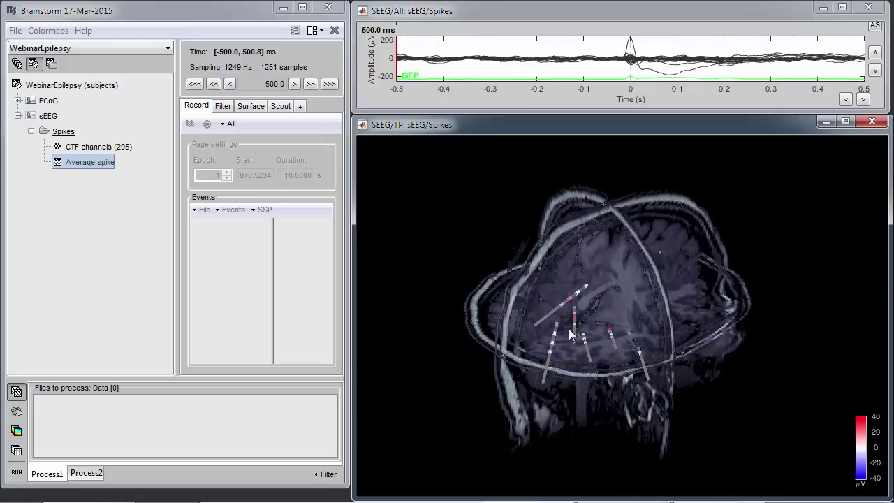
pyautogui.click(575, 326)
pyautogui.click(574, 322)
pyautogui.moveTo(607, 383)
pyautogui.mouseDown()
pyautogui.moveTo(593, 373)
pyautogui.moveTo(598, 423)
pyautogui.moveTo(598, 336)
pyautogui.moveTo(639, 272)
pyautogui.mouseUp()
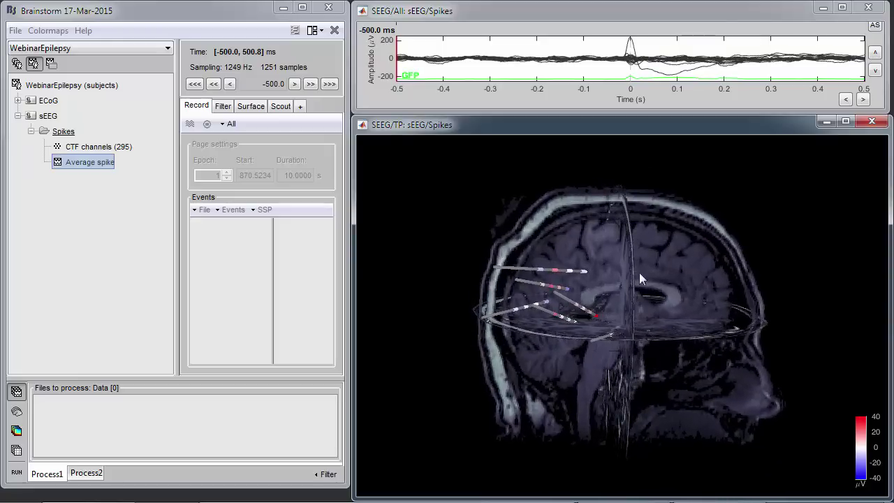
# - Highlight the channel with the largest spike in the SEEG time series and set the current time to 1.2 ms
pyautogui.click(635, 52)
pyautogui.moveTo(561, 335)
pyautogui.mouseDown()
pyautogui.moveTo(562, 368)
pyautogui.moveTo(550, 355)
pyautogui.moveTo(562, 351)
pyautogui.mouseUp()
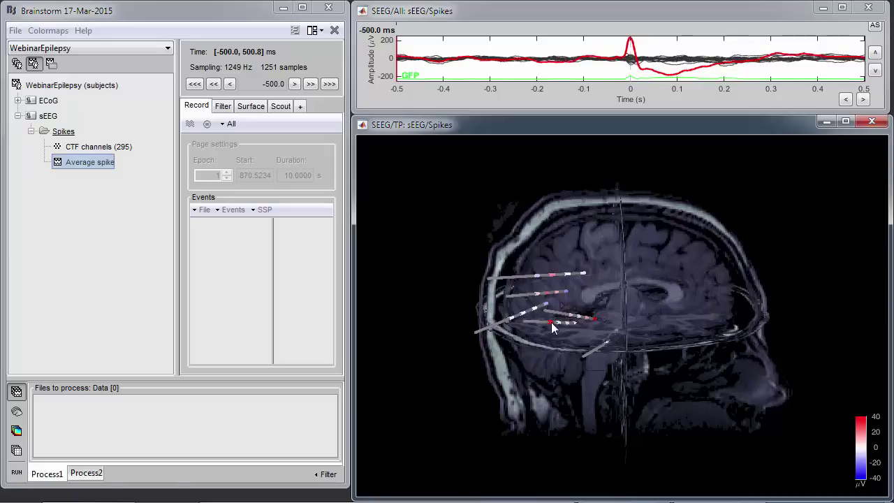
pyautogui.click(632, 78)
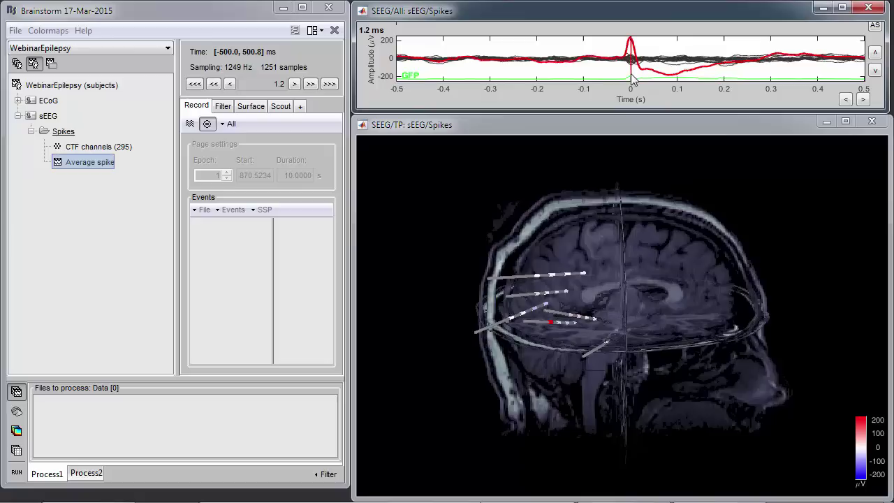
# - Advance the current time sample by sample past the spike to 39.6 ms to follow the activity on the depth electrodes
pyautogui.press('Right')
pyautogui.press('Right')
pyautogui.press('Right')
pyautogui.press('Right')
pyautogui.press('Right')
pyautogui.press('Right')
pyautogui.press('Right')
pyautogui.press('Right')
pyautogui.press('Right')
pyautogui.press('Right')
pyautogui.press('Right')
pyautogui.press('Right')
pyautogui.press('Right')
pyautogui.press('Right')
pyautogui.press('Right')
pyautogui.press('Right')
pyautogui.press('Right')
pyautogui.press('Right')
pyautogui.press('Right')
pyautogui.press('Right')
pyautogui.press('Right')
pyautogui.press('Right')
pyautogui.press('Right')
pyautogui.press('Right')
pyautogui.press('Right')
pyautogui.press('Right')
pyautogui.press('Right')
pyautogui.press('Right')
pyautogui.press('Right')
pyautogui.press('Right')
pyautogui.press('Right')
pyautogui.press('Right')
pyautogui.press('Right')
pyautogui.press('Right')
pyautogui.press('Right')
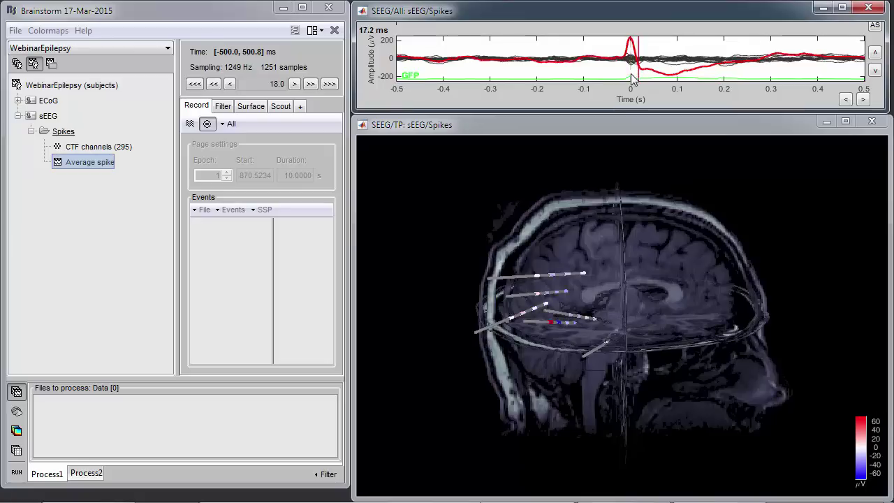
pyautogui.press('Right')
pyautogui.press('Right')
pyautogui.press('Right')
pyautogui.press('Right')
pyautogui.press('Right')
pyautogui.press('Right')
pyautogui.press('Right')
pyautogui.press('Right')
pyautogui.press('Right')
pyautogui.press('Right')
pyautogui.press('Right')
pyautogui.press('Right')
pyautogui.press('Right')
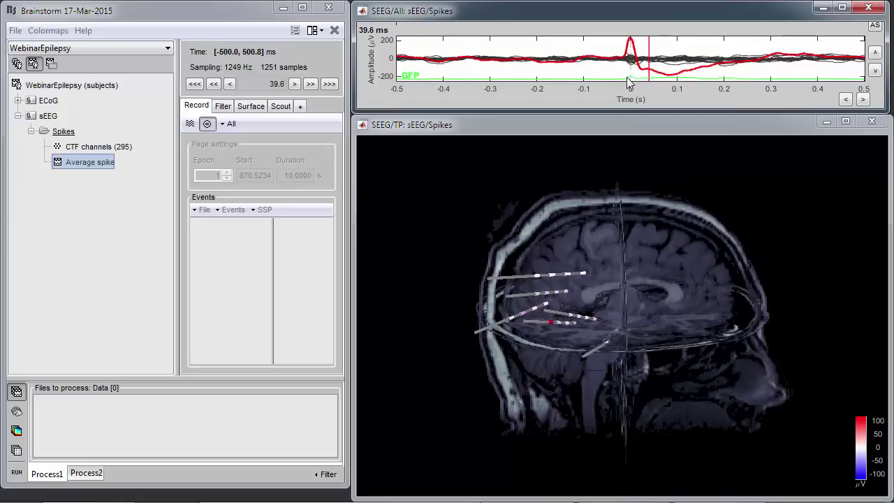
# - Return the current time to before the spike, step it forward to -25.2 ms, and close all sEEG figures
pyautogui.click(616, 78)
pyautogui.press('Right')
pyautogui.press('Right')
pyautogui.press('Right')
pyautogui.press('Right')
pyautogui.press('Right')
pyautogui.press('Right')
pyautogui.press('Right')
pyautogui.press('Right')
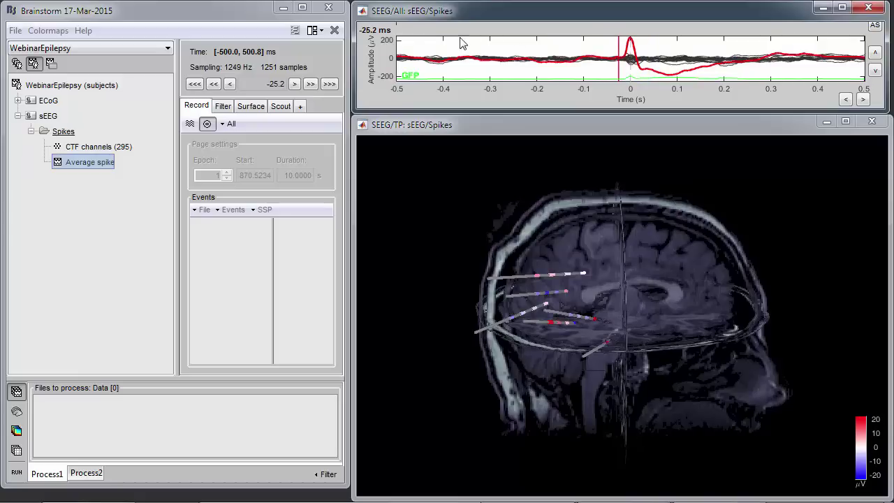
pyautogui.click(334, 30)
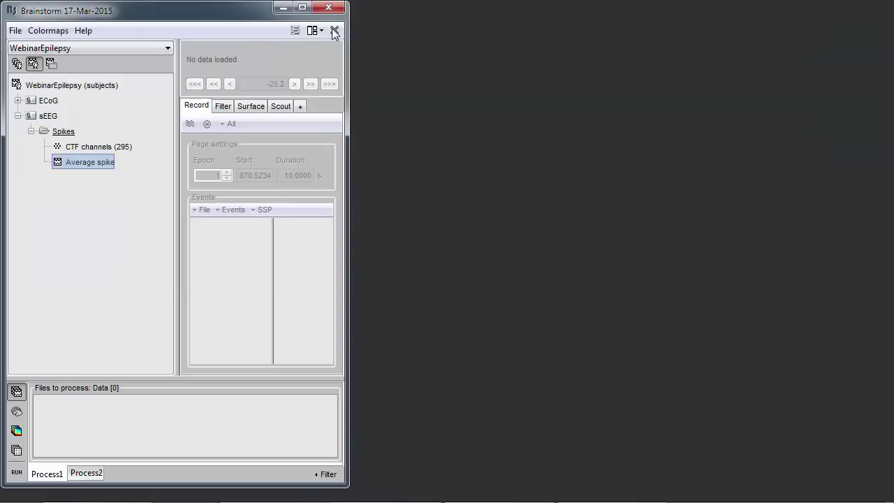